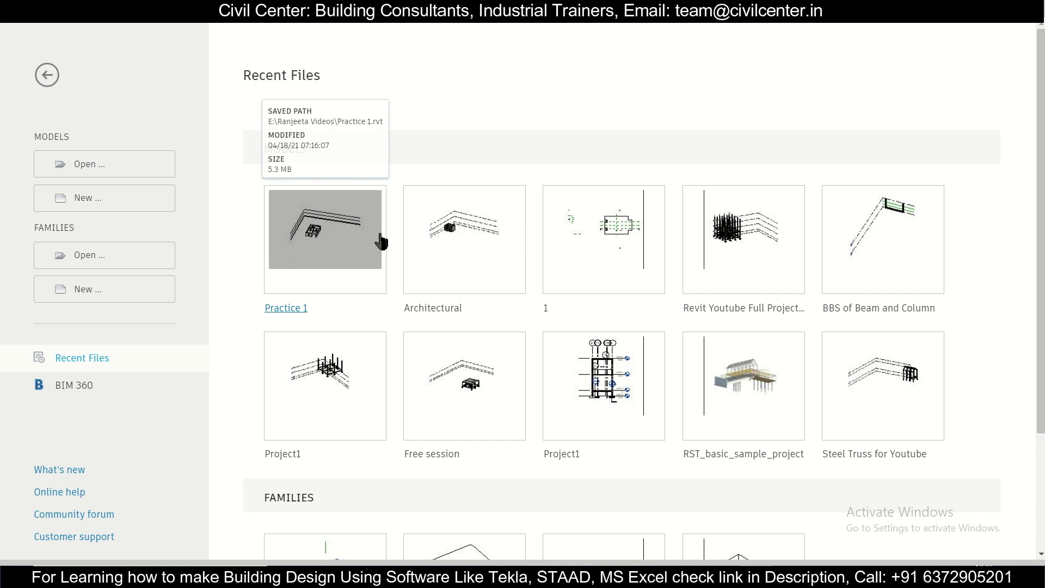
# Create a new project from the Imperial-Architectural Template
pyautogui.click(139, 199)
pyautogui.click(462, 259)
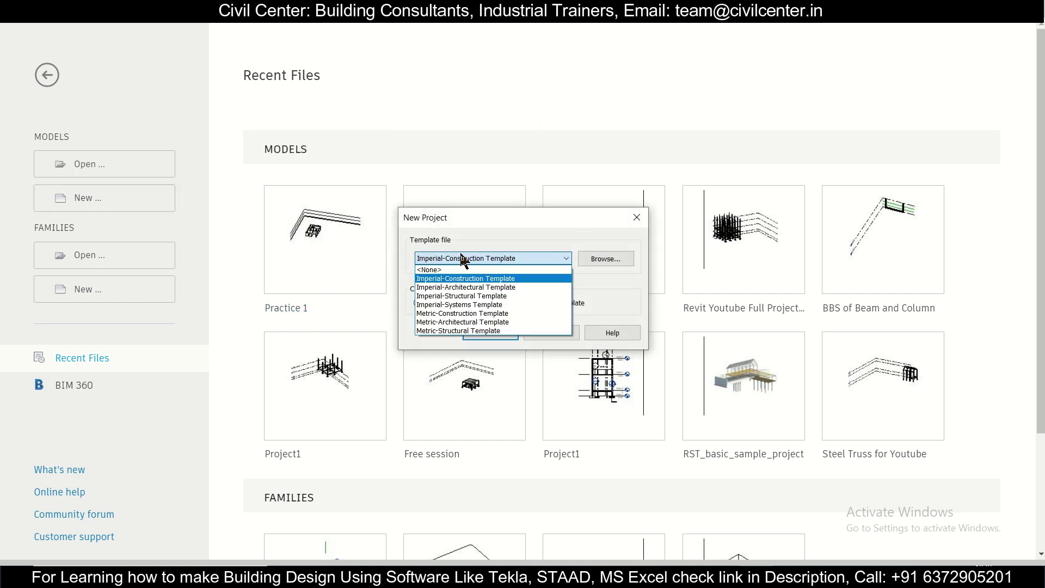
pyautogui.click(477, 287)
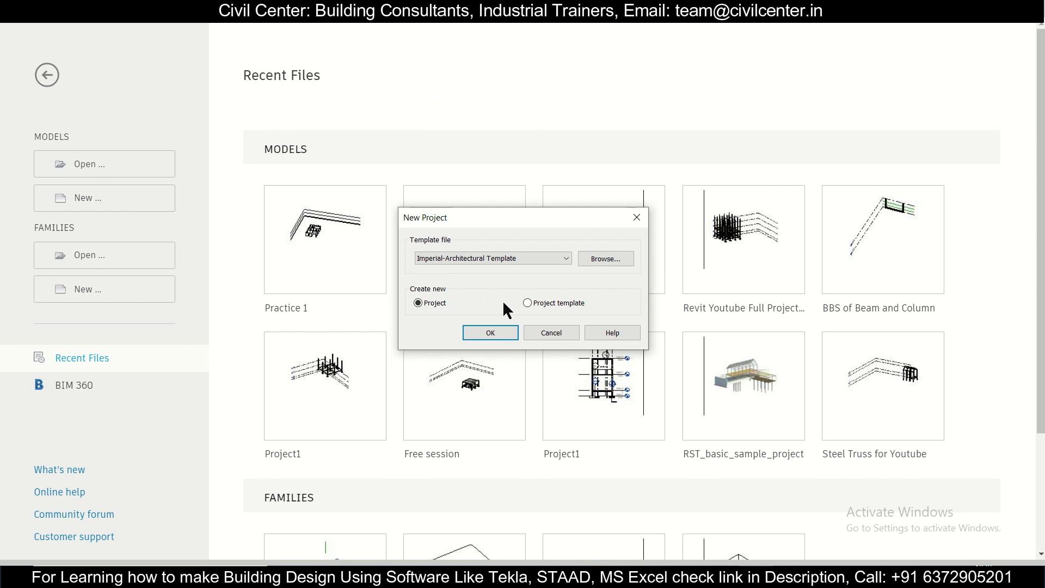
pyautogui.click(496, 332)
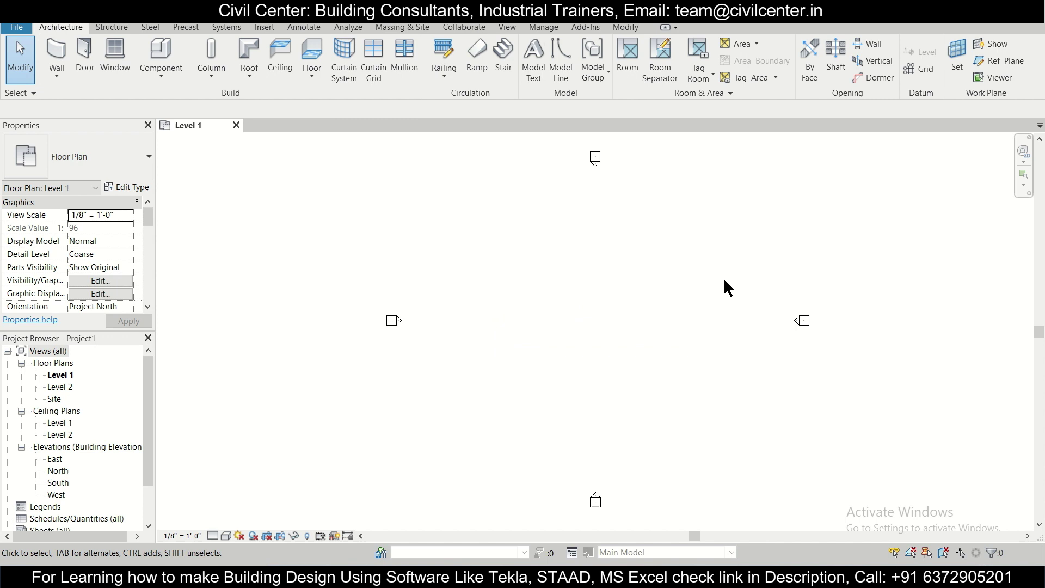
# Open the South building elevation and bring the level heads into close view
pyautogui.scroll(2, 765, 279)
pyautogui.scroll(1, 574, 296)
pyautogui.scroll(-2, 573, 296)
pyautogui.moveTo(573, 296); pyautogui.dragTo(479, 318, button='middle')
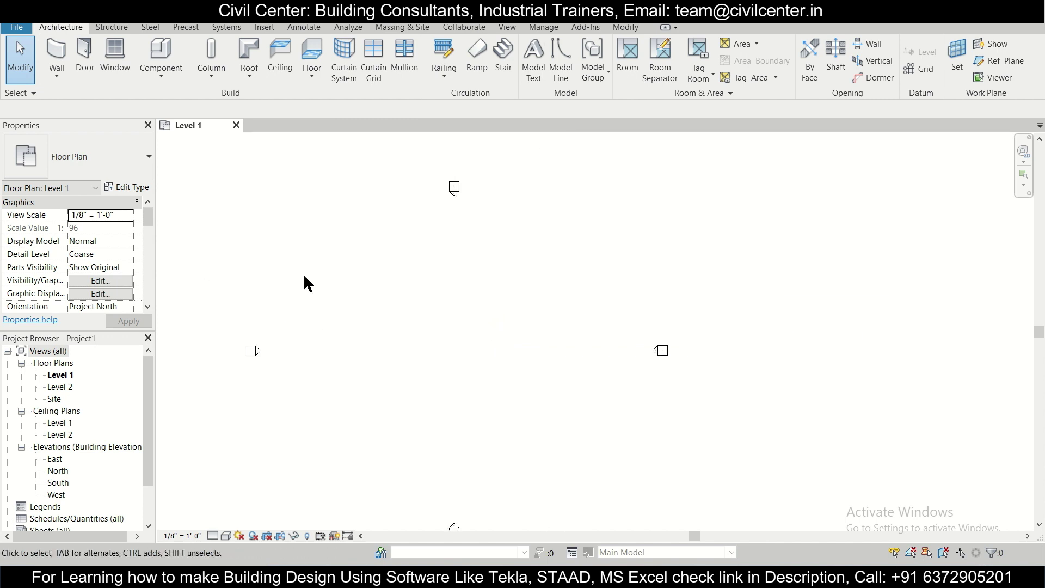
pyautogui.doubleClick(59, 482)
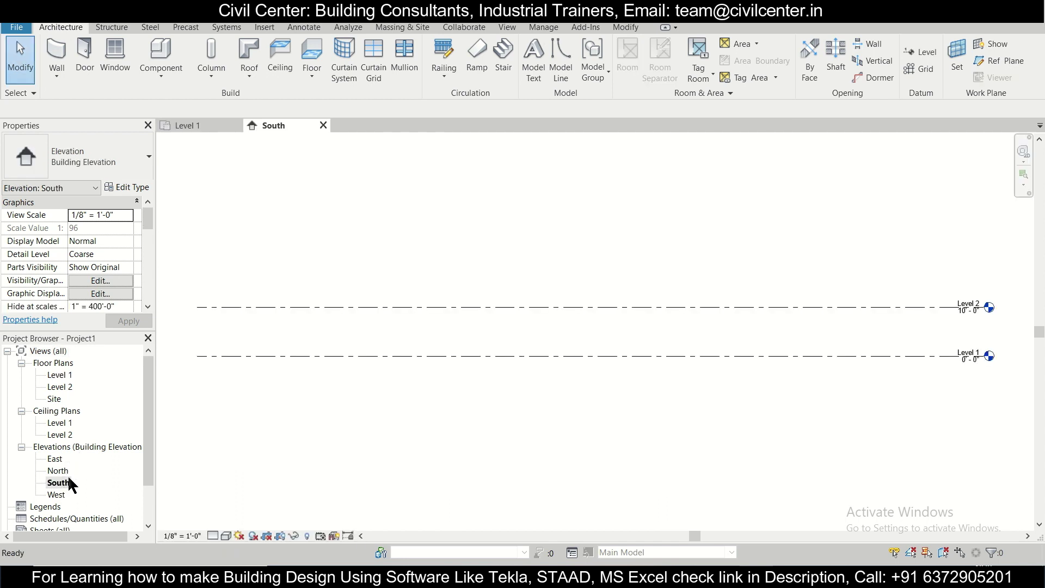
pyautogui.scroll(-1, 339, 357)
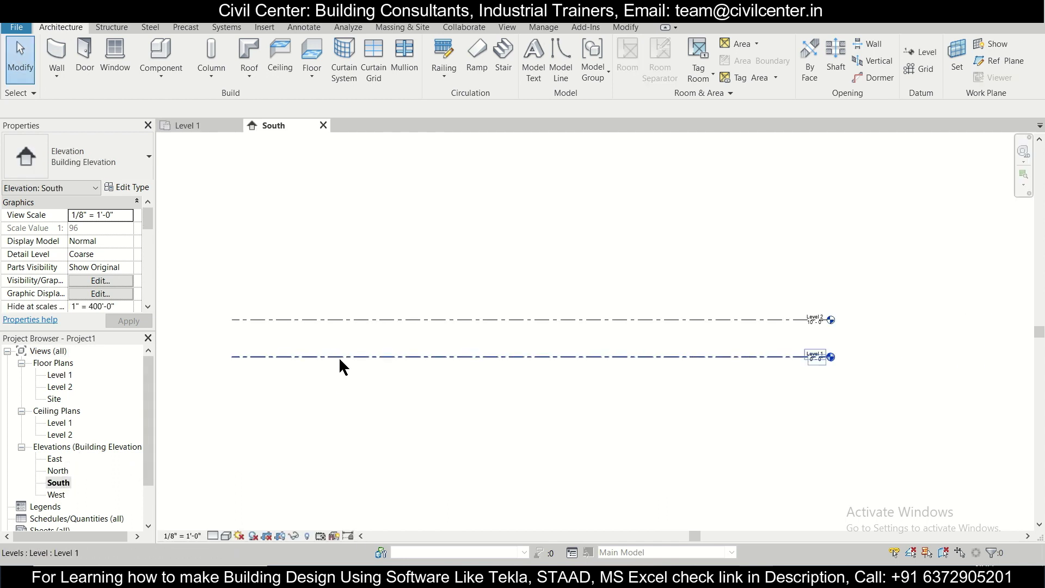
pyautogui.scroll(1, 348, 353)
pyautogui.moveTo(452, 353); pyautogui.dragTo(422, 425, button='middle')
pyautogui.scroll(3, 690, 430)
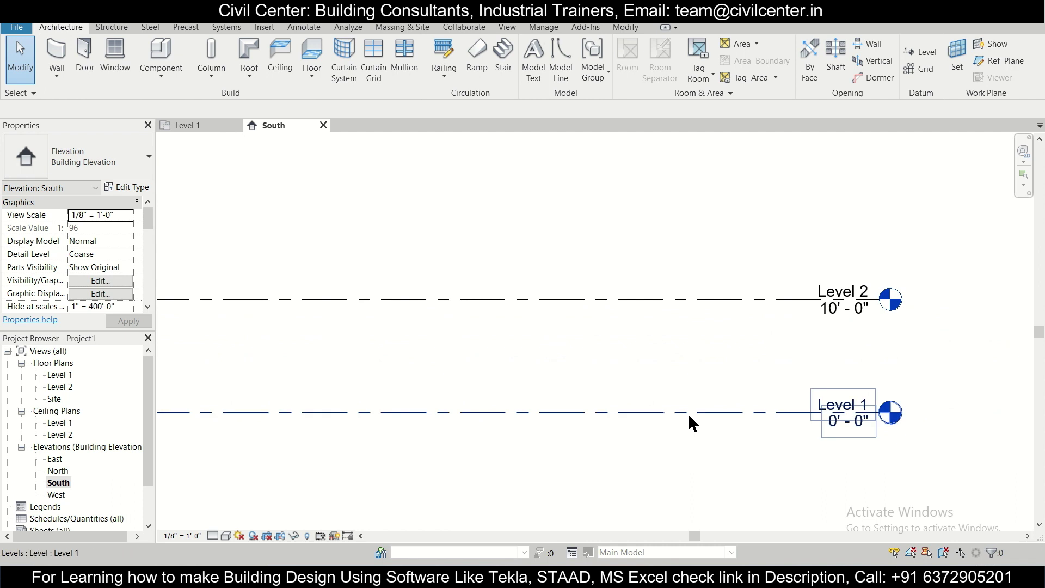
# Set the elevation of Level 2 to 2' in the South elevation
pyautogui.click(835, 307)
pyautogui.click(838, 308)
pyautogui.doubleClick(815, 309)
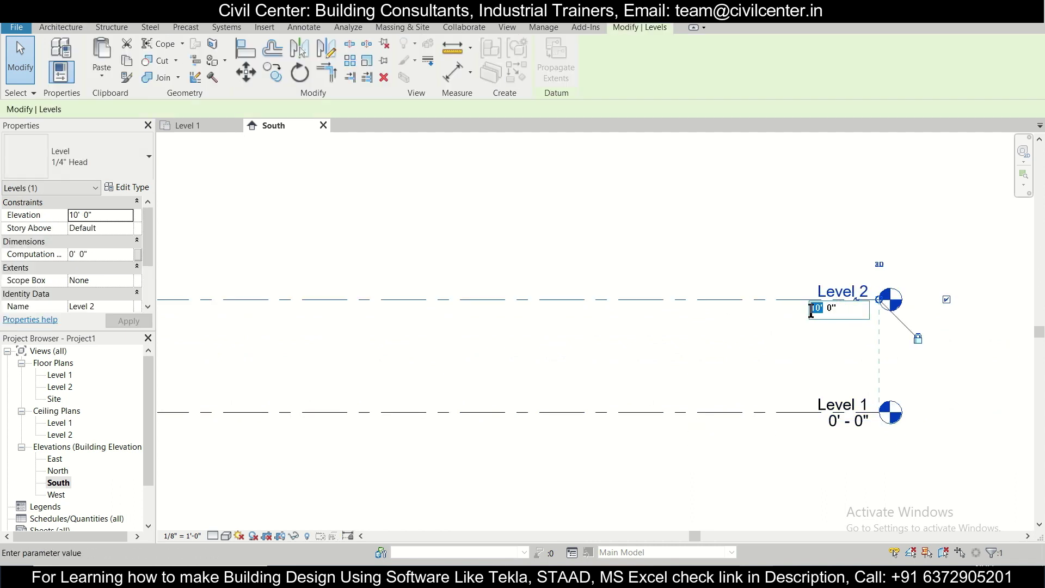
pyautogui.write("2'")
pyautogui.press('Return')
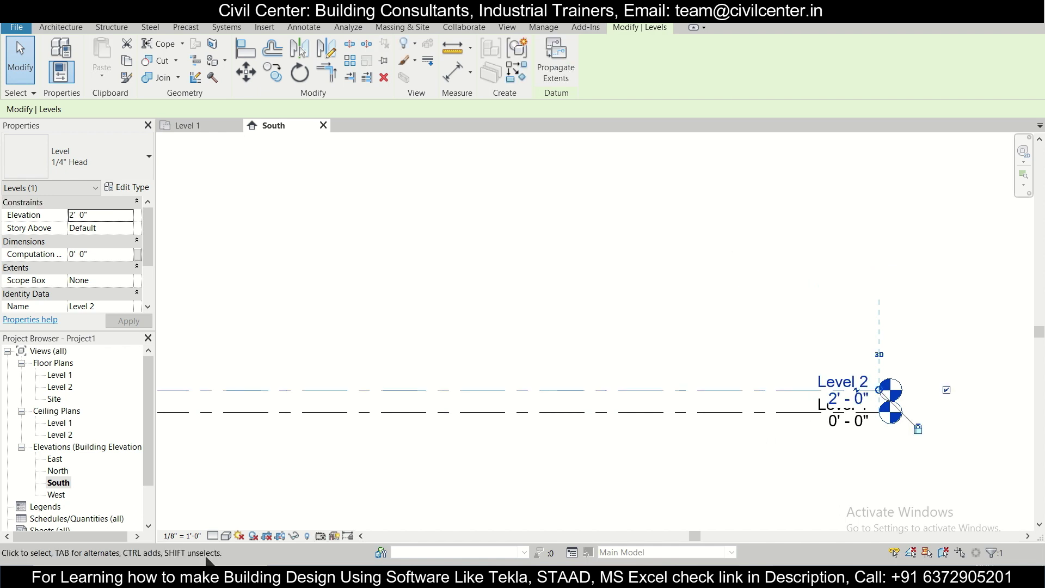
# Change the South elevation's view scale to 3/16" = 1'-0"
pyautogui.click(169, 535)
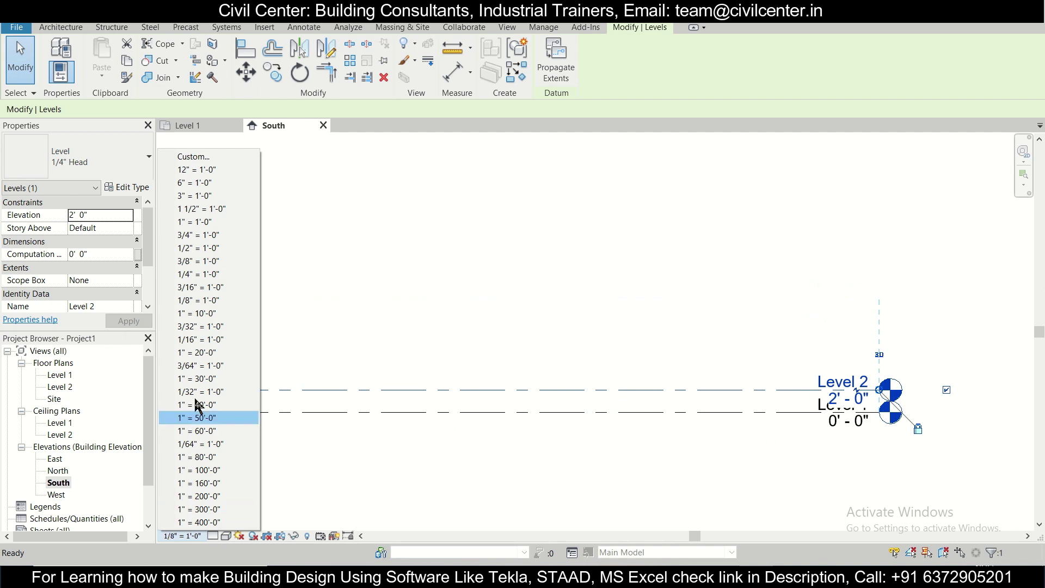
pyautogui.click(218, 287)
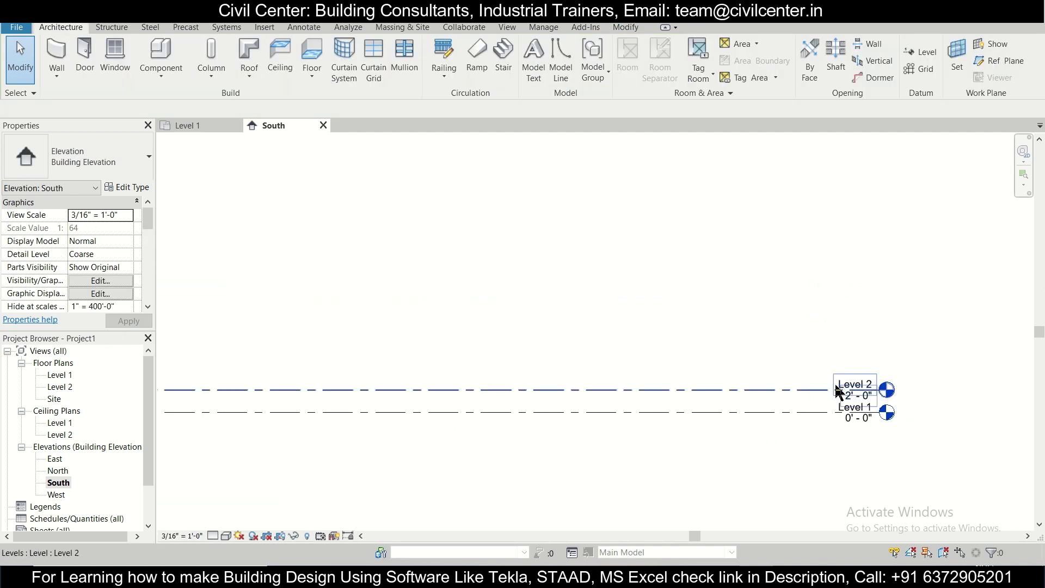
pyautogui.scroll(-4, 875, 415)
pyautogui.moveTo(754, 443); pyautogui.dragTo(749, 484, button='middle')
pyautogui.scroll(1, 749, 482)
pyautogui.scroll(-1, 822, 454)
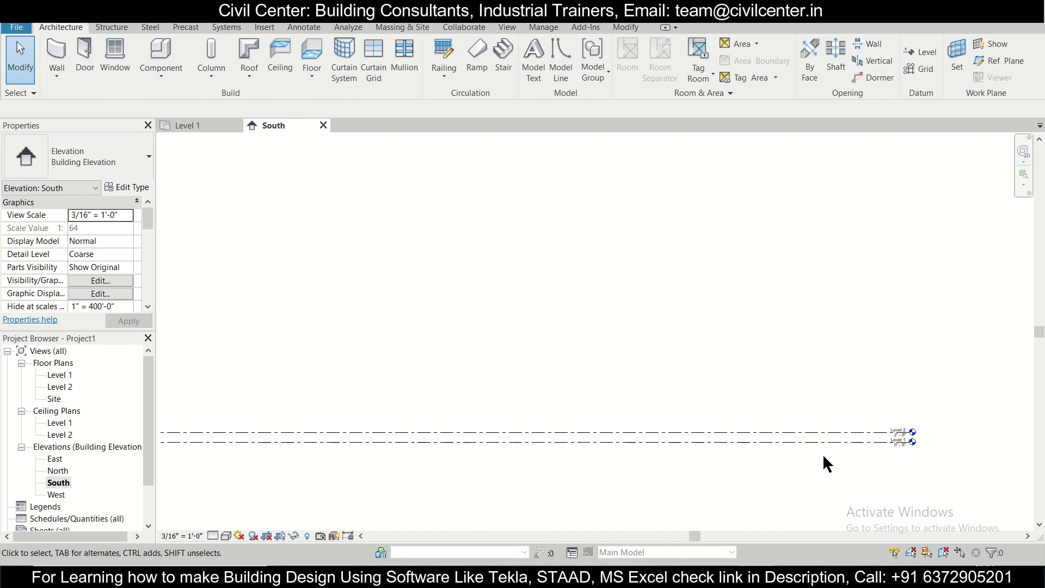
pyautogui.scroll(2, 791, 443)
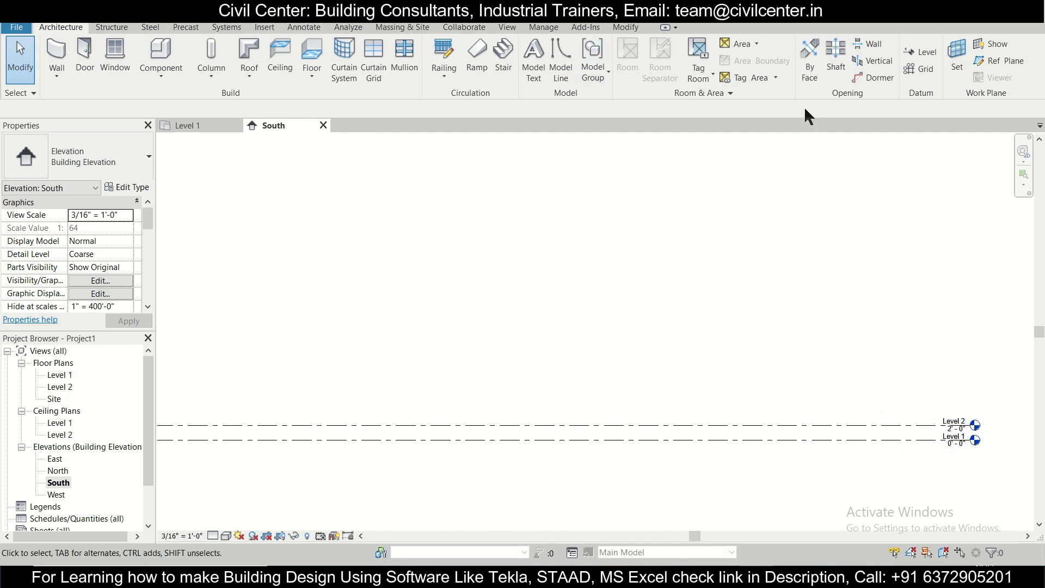
# Add two more levels above Level 2 by picking existing level lines with a 10' offset each
pyautogui.click(926, 52)
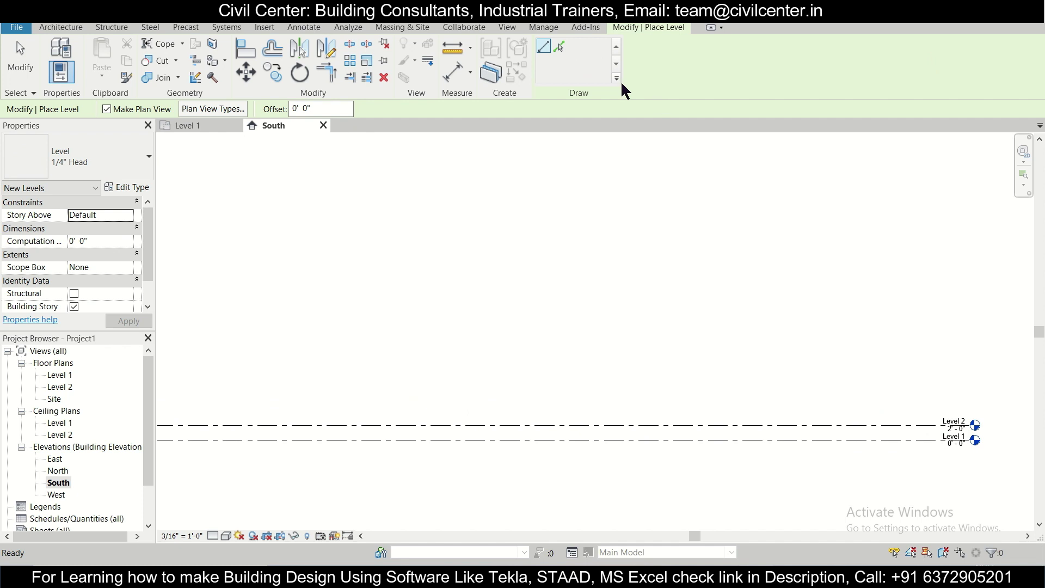
pyautogui.click(560, 47)
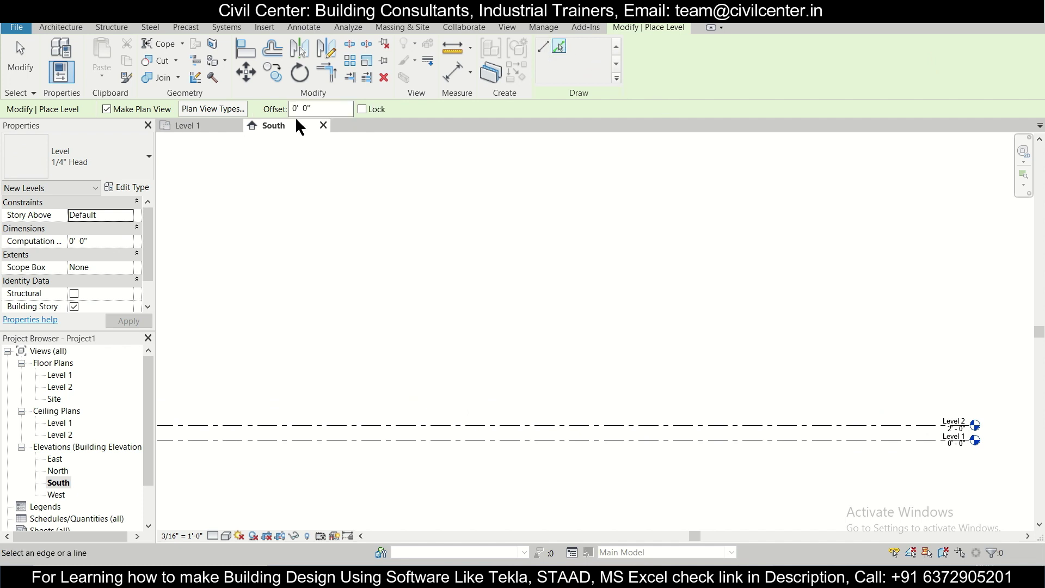
pyautogui.write('10')
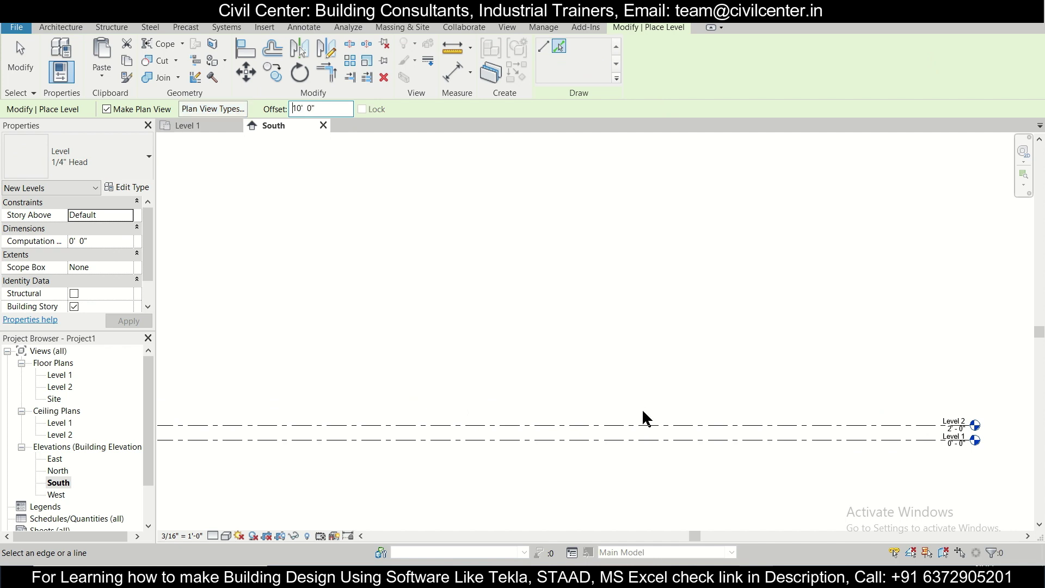
pyautogui.click(645, 431)
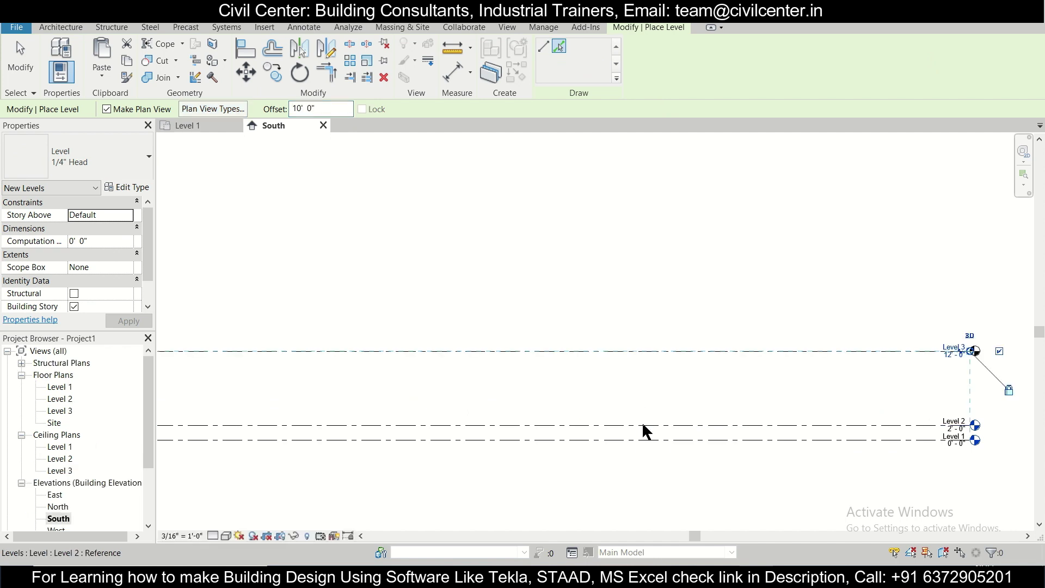
pyautogui.click(658, 352)
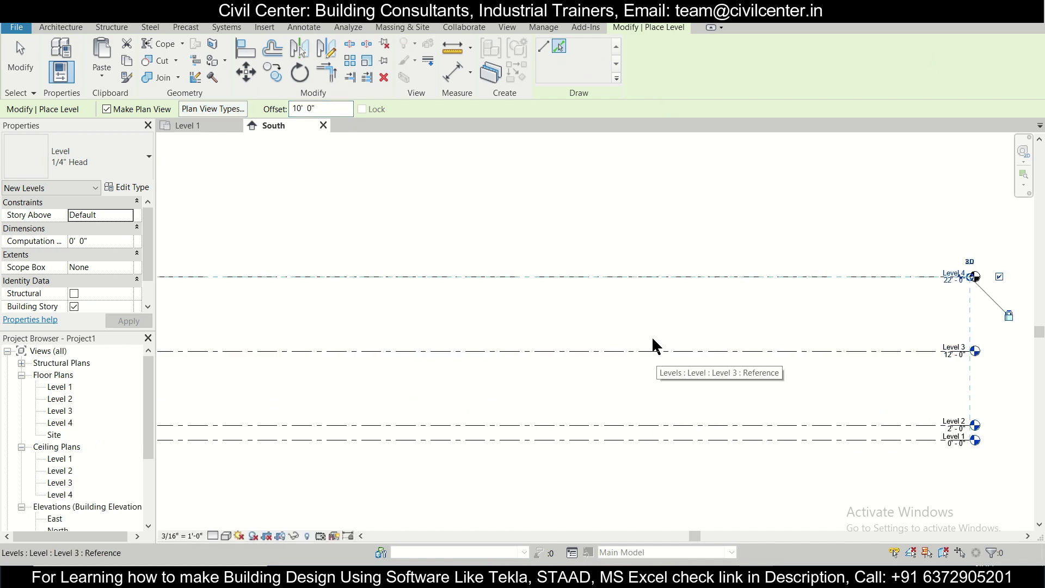
pyautogui.scroll(-2, 655, 343)
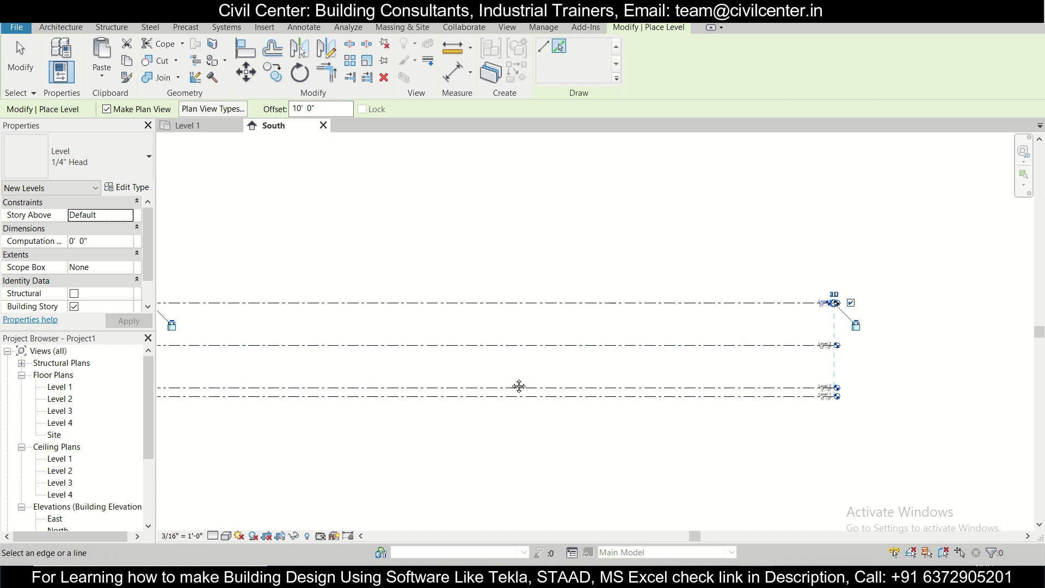
pyautogui.moveTo(512, 384); pyautogui.dragTo(525, 380, button='middle')
pyautogui.scroll(5, 835, 389)
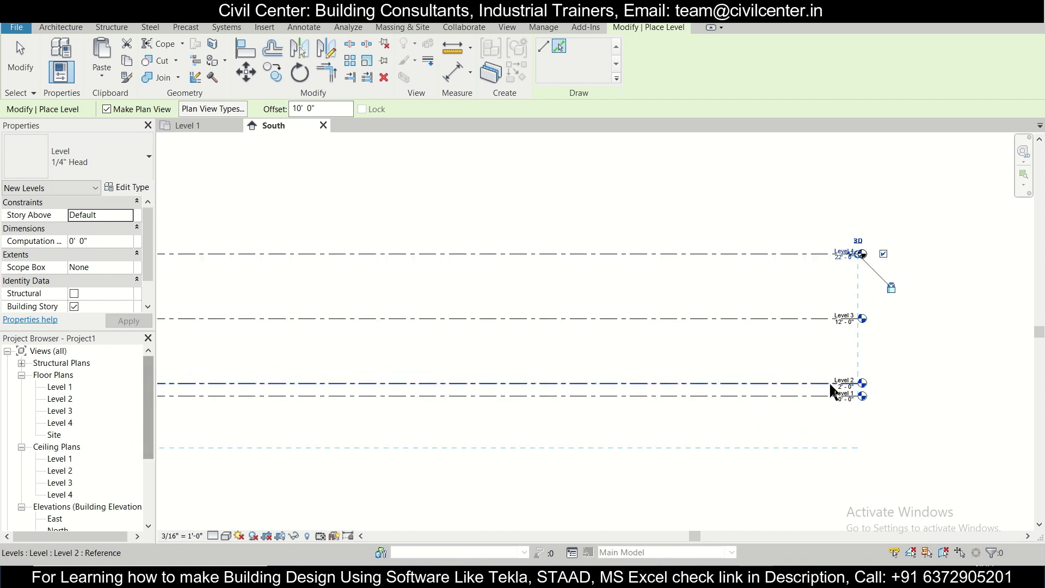
# Open the Level 2 floor plan and centre the drawing area between the elevation markers
pyautogui.doubleClick(59, 399)
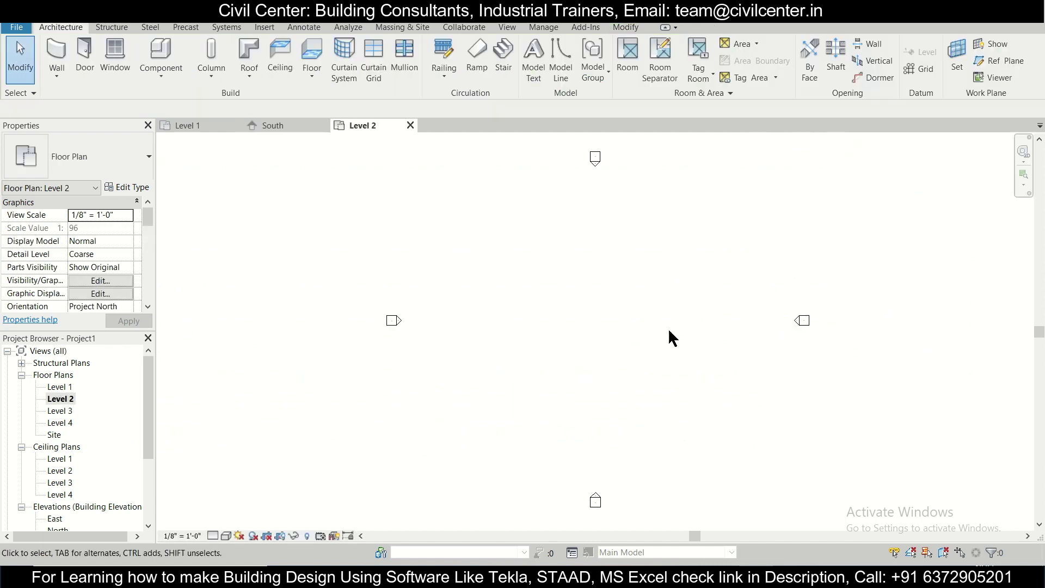
pyautogui.scroll(2, 403, 341)
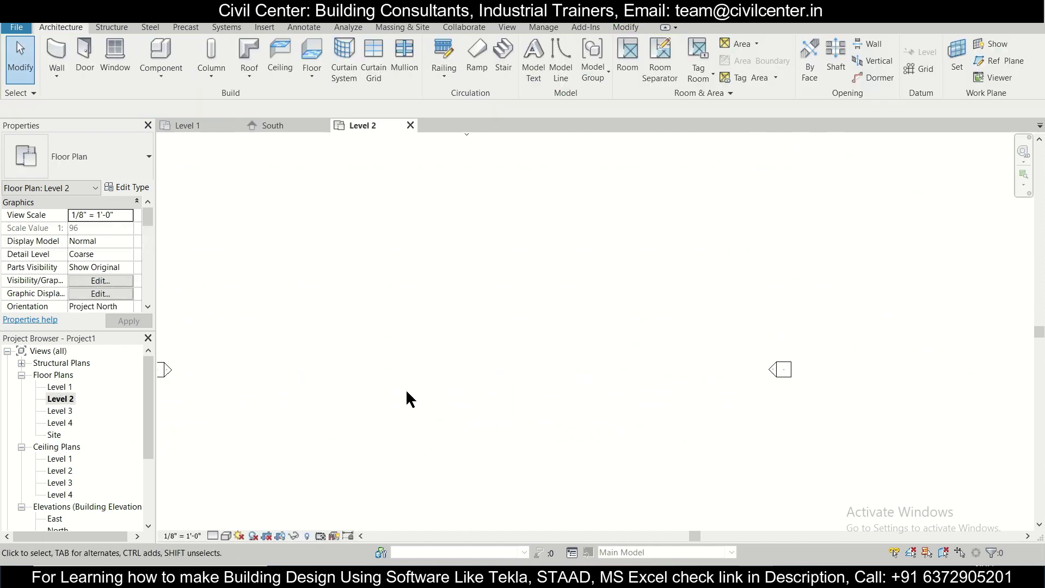
pyautogui.moveTo(433, 332); pyautogui.dragTo(392, 292, button='middle')
# Start an architectural wall and duplicate the Generic - 8" type as Generic - 10"
pyautogui.click(63, 73)
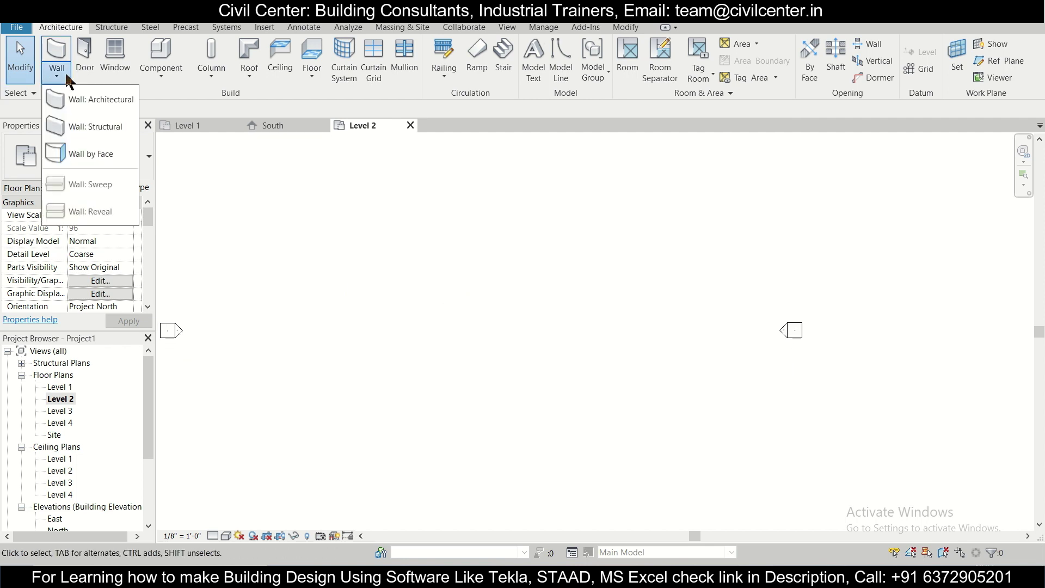
pyautogui.click(78, 104)
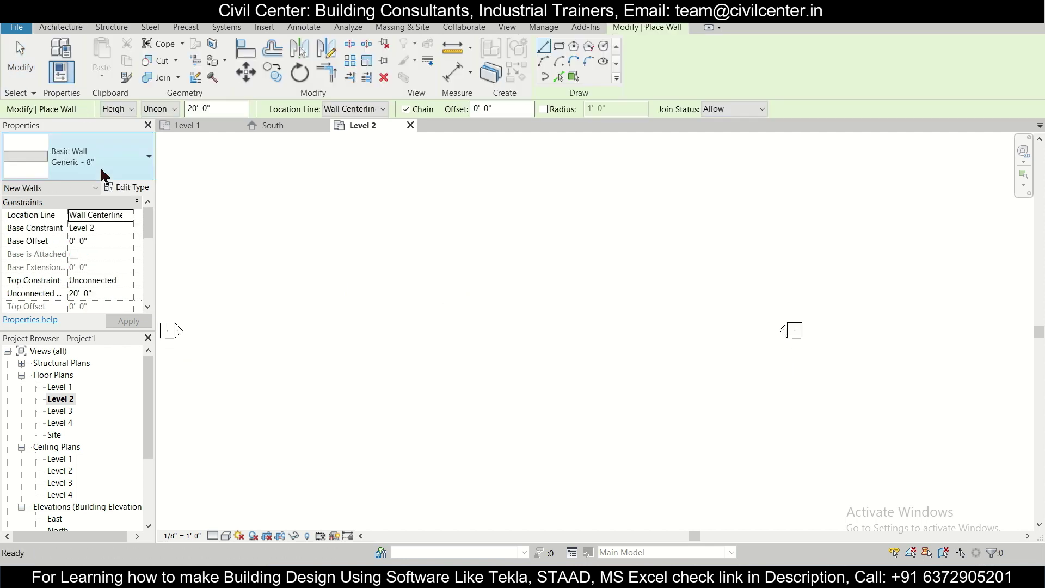
pyautogui.click(125, 188)
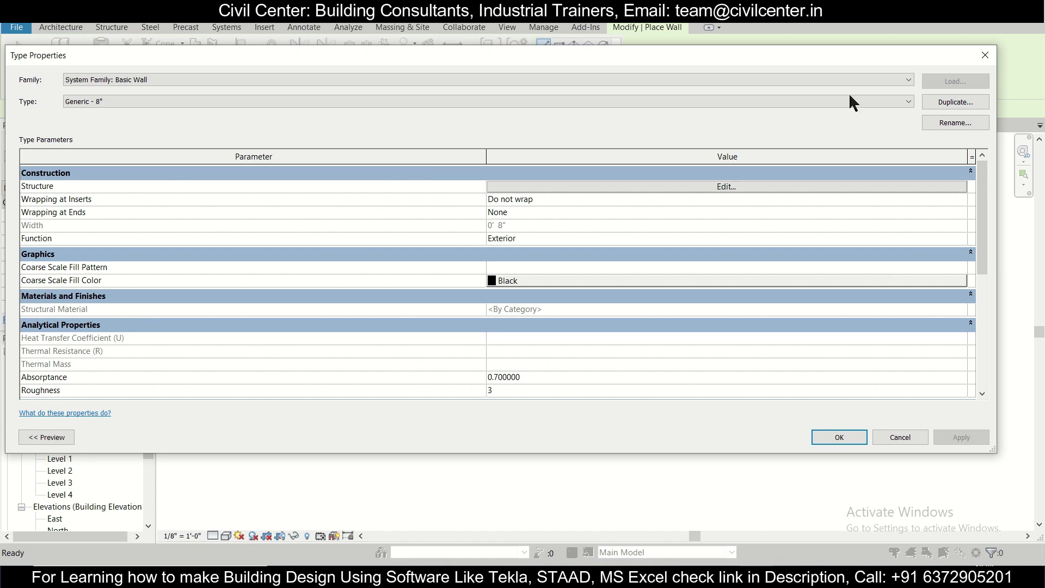
pyautogui.click(955, 102)
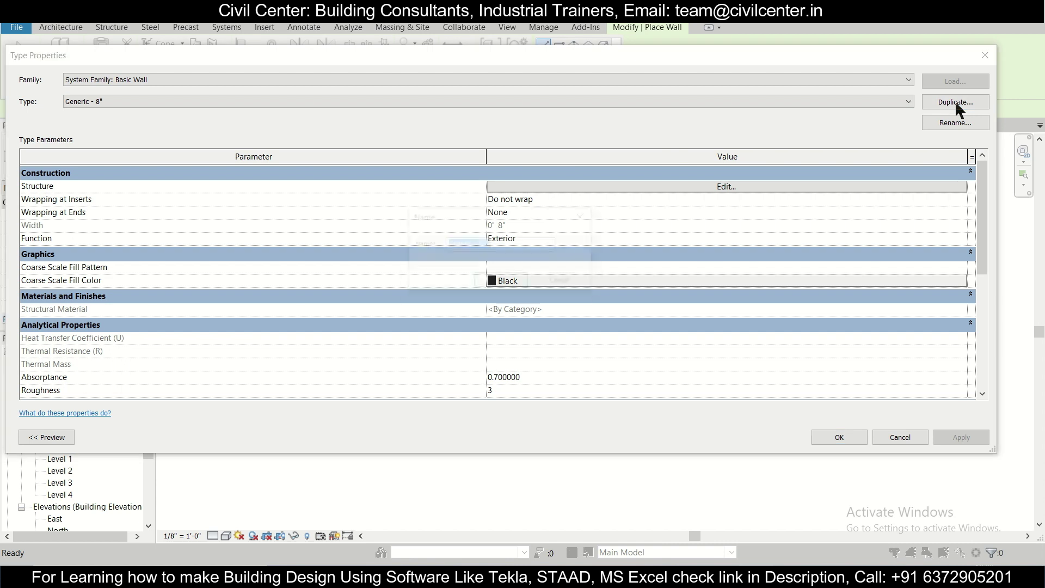
pyautogui.click(503, 241)
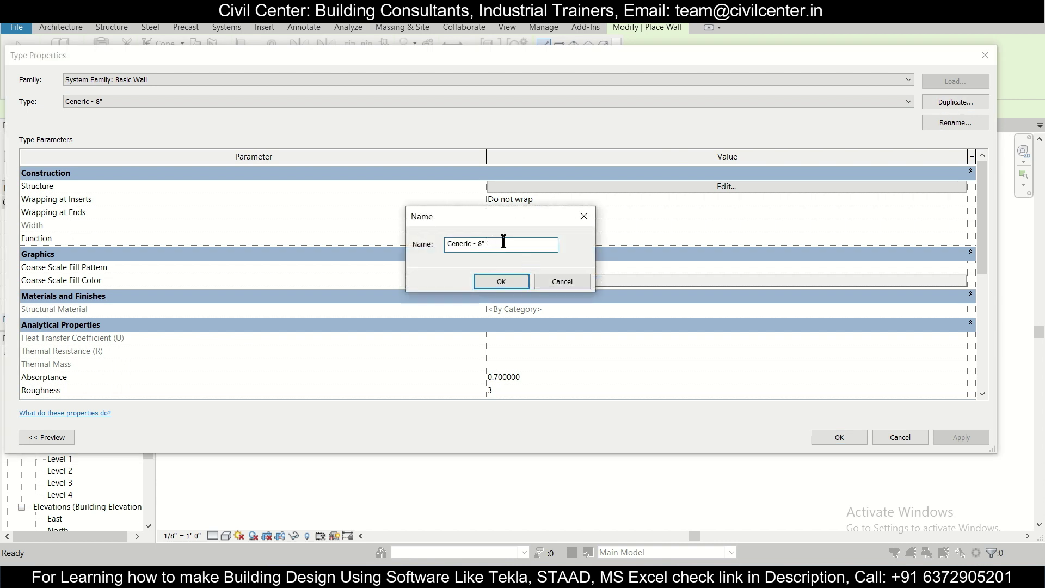
pyautogui.write('10')
pyautogui.click(509, 280)
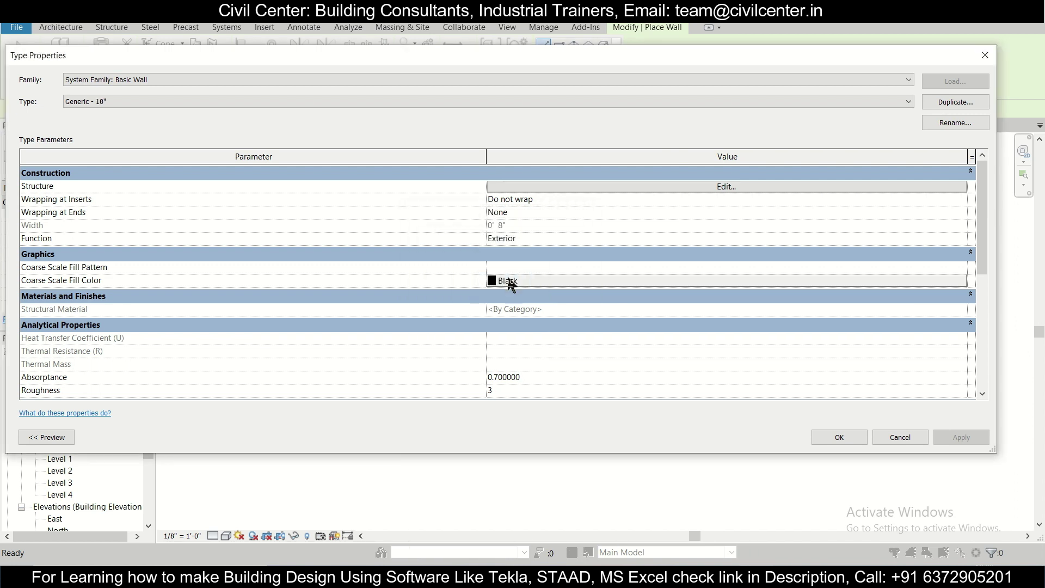
# Set the structure layer thickness of the Generic - 10" wall type to 10" and accept the type properties
pyautogui.click(548, 187)
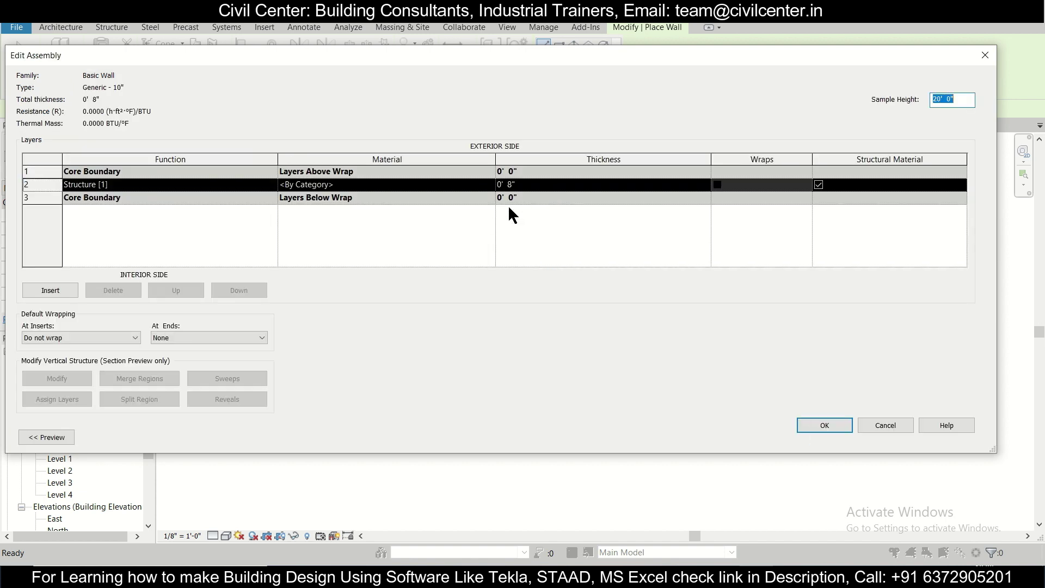
pyautogui.click(511, 185)
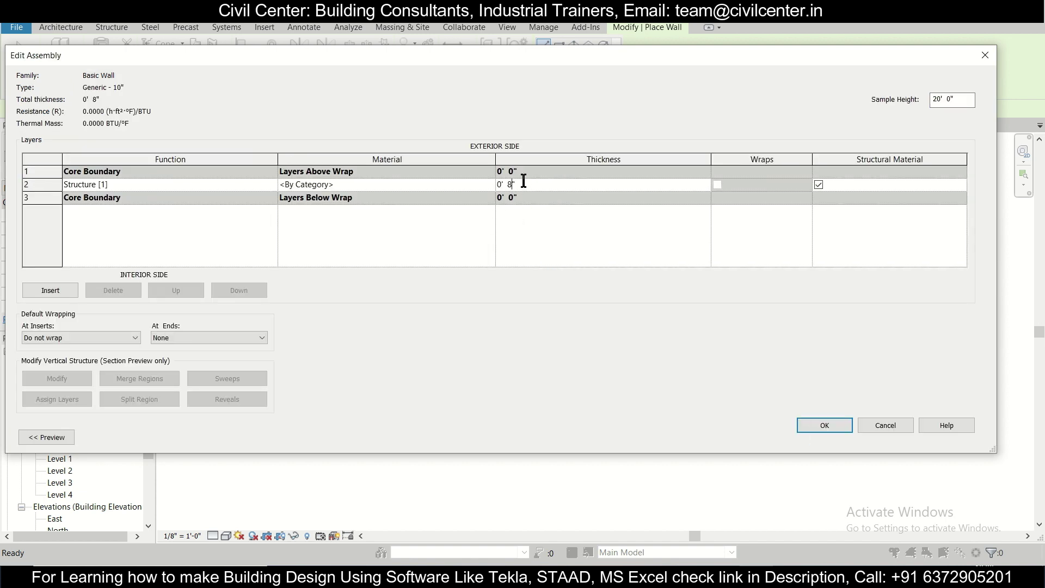
pyautogui.write('10')
pyautogui.click(811, 430)
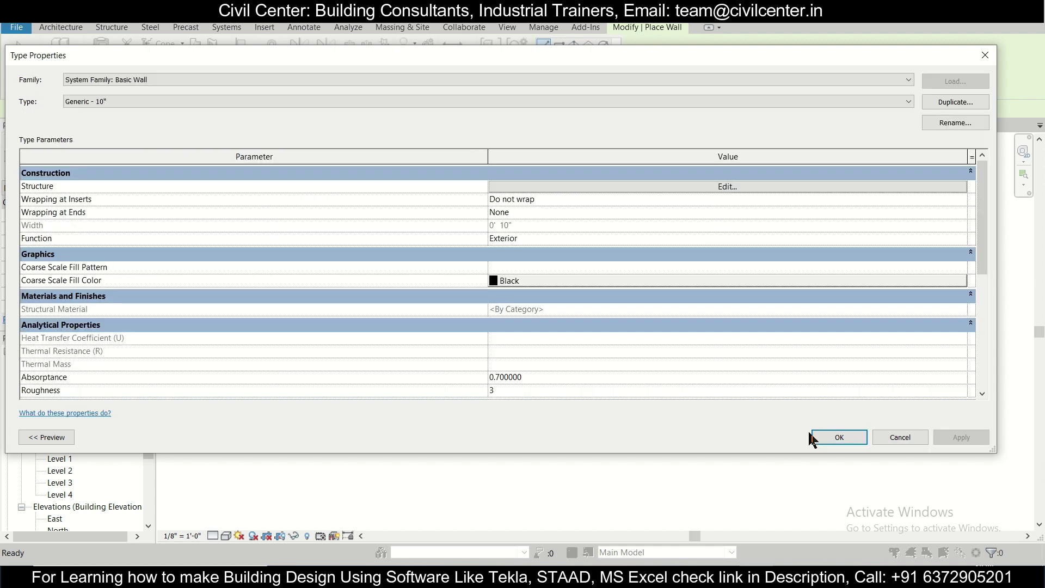
pyautogui.click(831, 439)
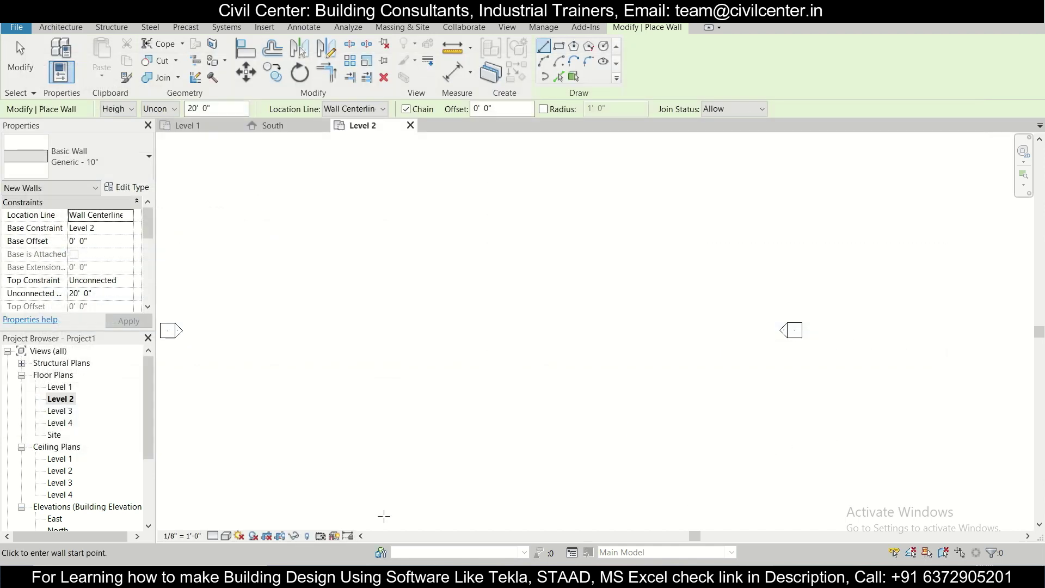
# Switch to the ground floor plan PDF and examine the room layout and dimensions
pyautogui.hotkey('alt', 'Tab')
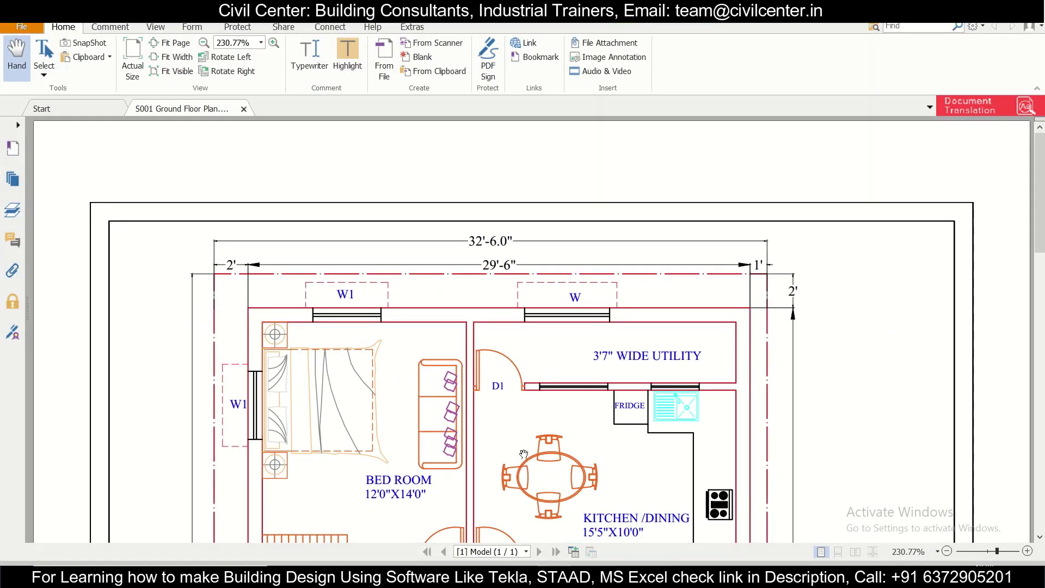
pyautogui.scroll(-5, 525, 446)
pyautogui.keyDown('ctrl'); pyautogui.scroll(-3, 525, 446); pyautogui.keyUp('ctrl')
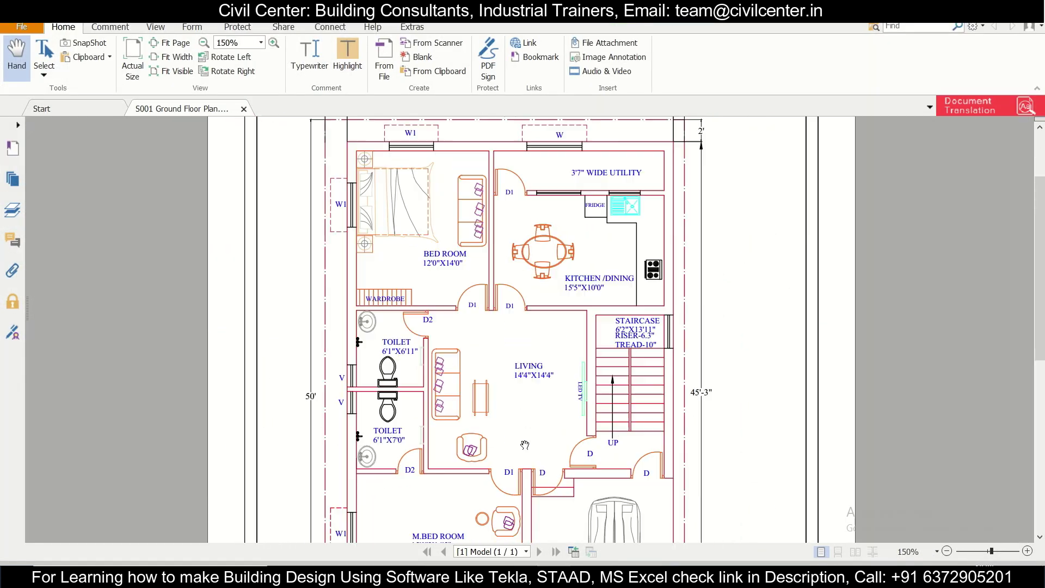
pyautogui.scroll(-2, 474, 419)
pyautogui.scroll(5, 479, 401)
pyautogui.scroll(-1, 546, 468)
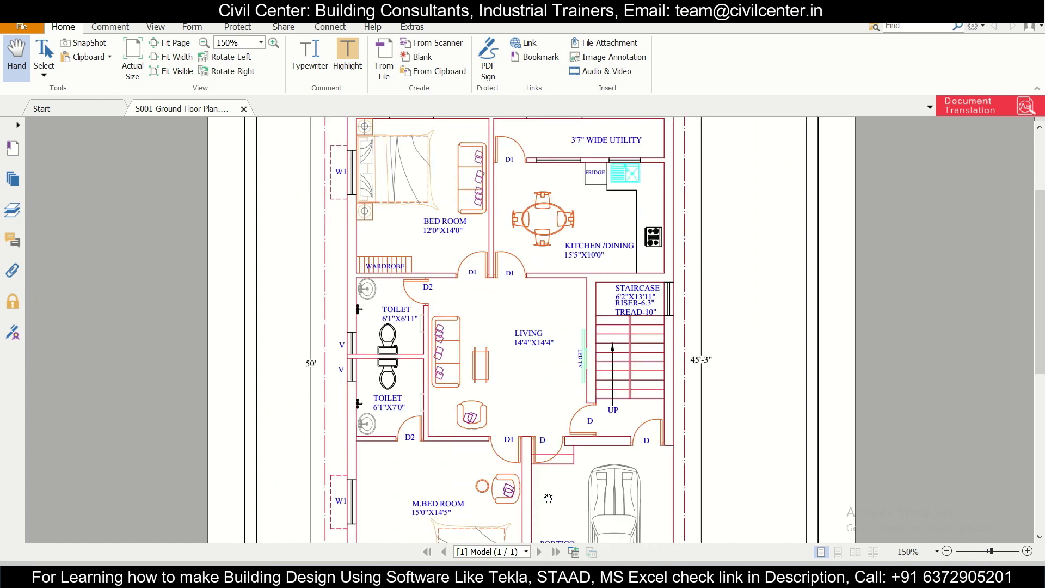
# Return to Revit, leave the wall command, and close the South and Level 1 views, keeping only the Level 2 floor plan open
pyautogui.hotkey('alt', 'Tab')
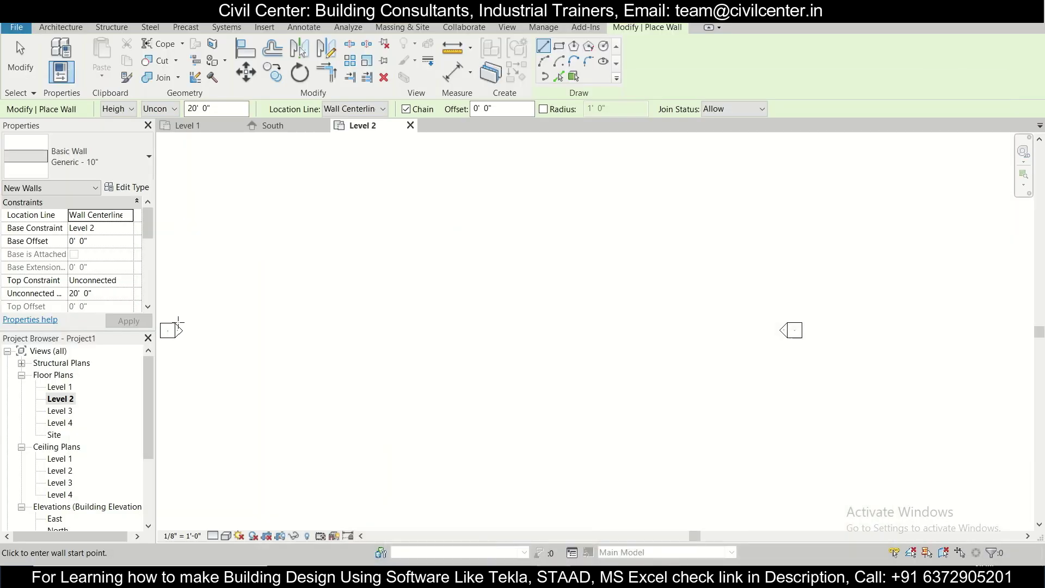
pyautogui.click(290, 125)
pyautogui.click(323, 125)
pyautogui.click(218, 125)
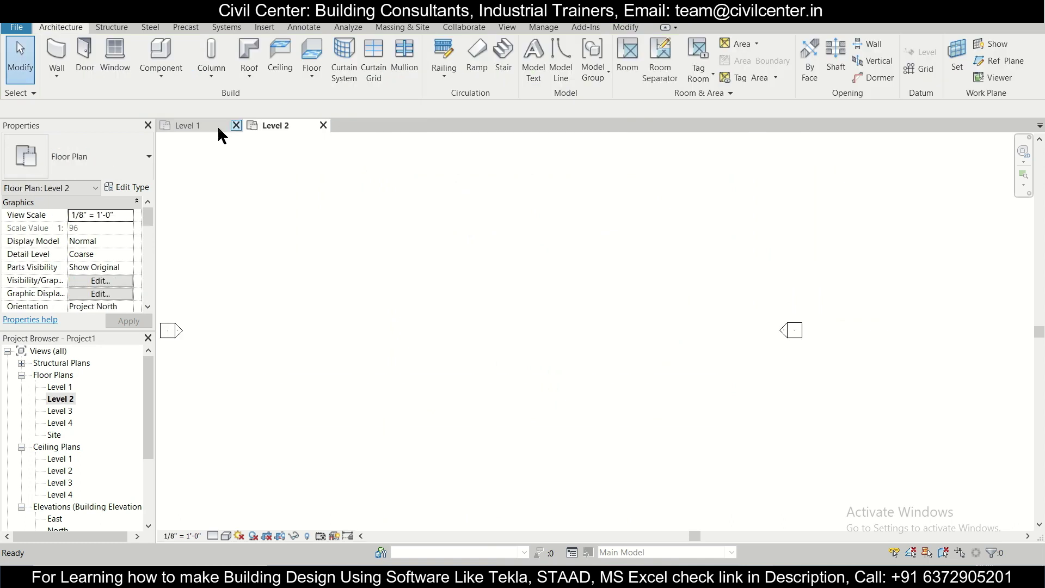
pyautogui.click(236, 126)
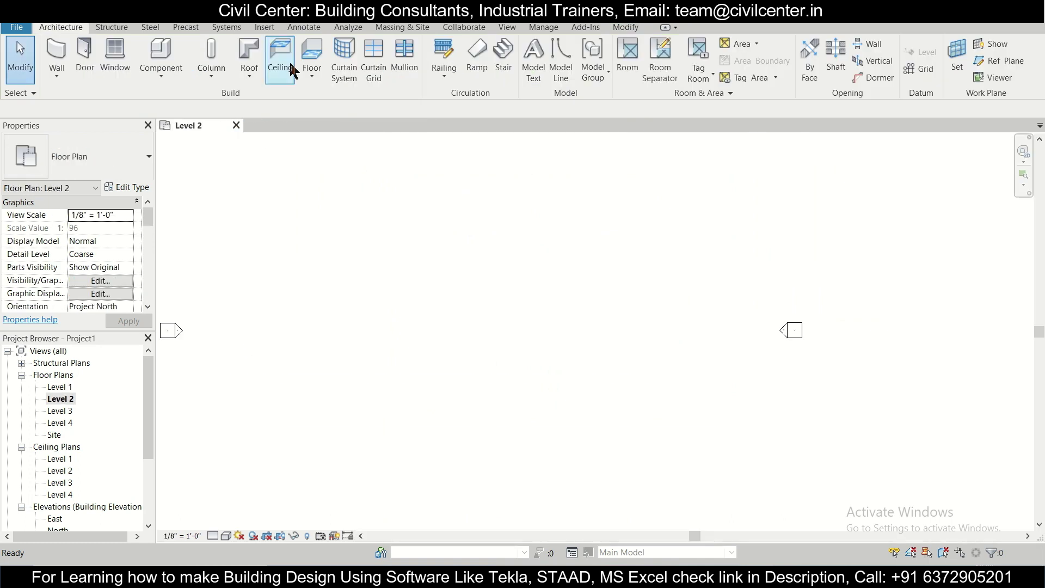
# Open the default 3D view and tile it side by side with the Level 2 floor plan
pyautogui.click(266, 23)
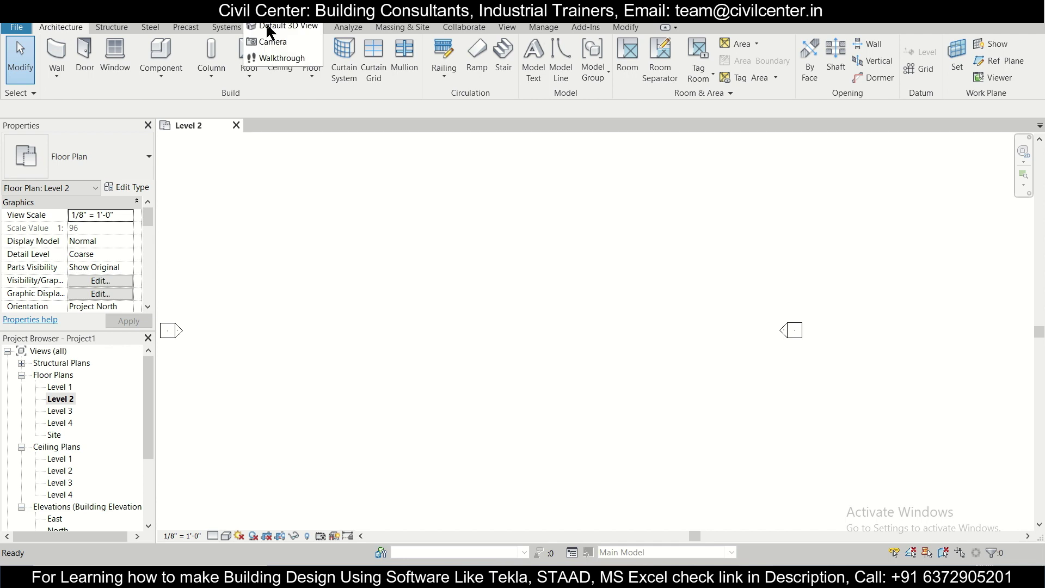
pyautogui.click(275, 34)
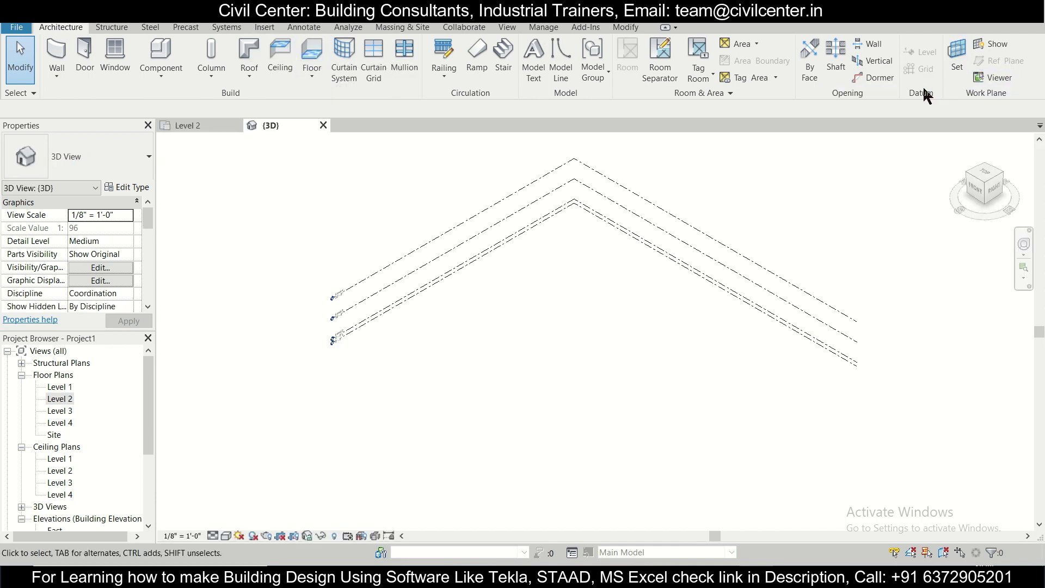
pyautogui.click(503, 27)
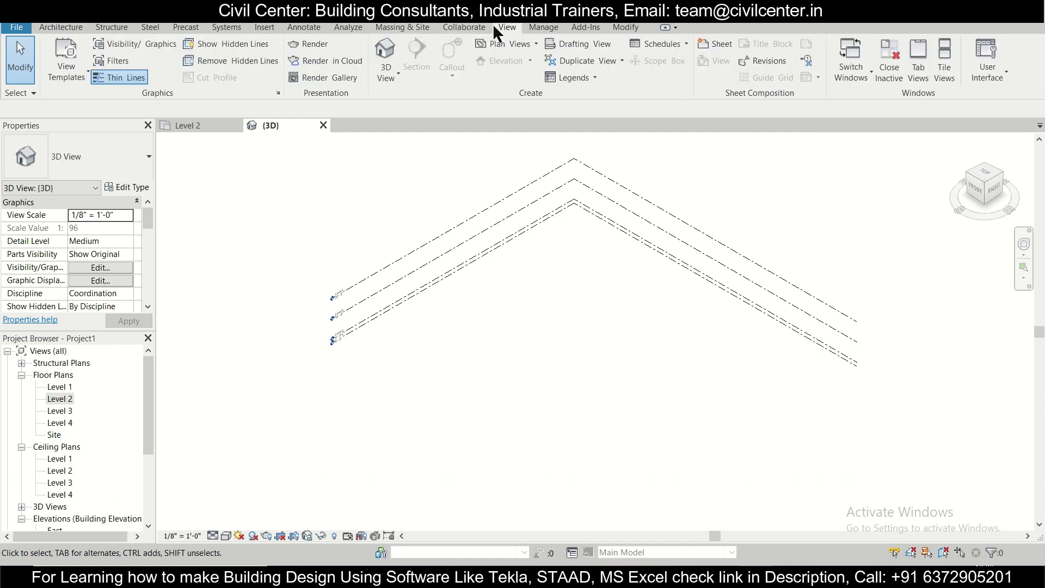
pyautogui.click(945, 69)
pyautogui.scroll(-2, 434, 308)
pyautogui.moveTo(433, 308); pyautogui.dragTo(272, 345, button='middle')
# Make the Level 2 floor plan the active view and fit all four elevation markers in it
pyautogui.click(754, 129)
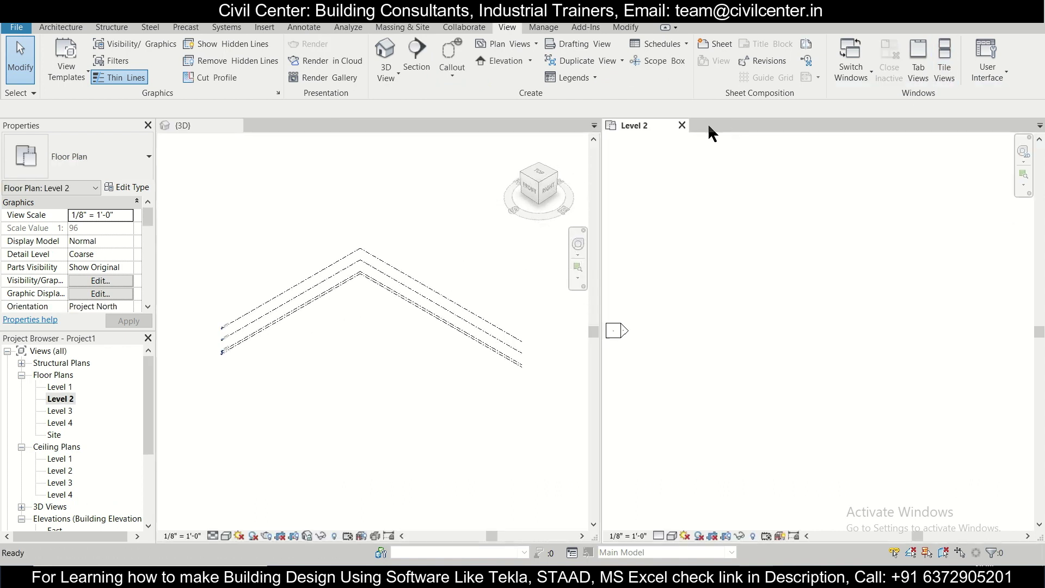
pyautogui.click(483, 136)
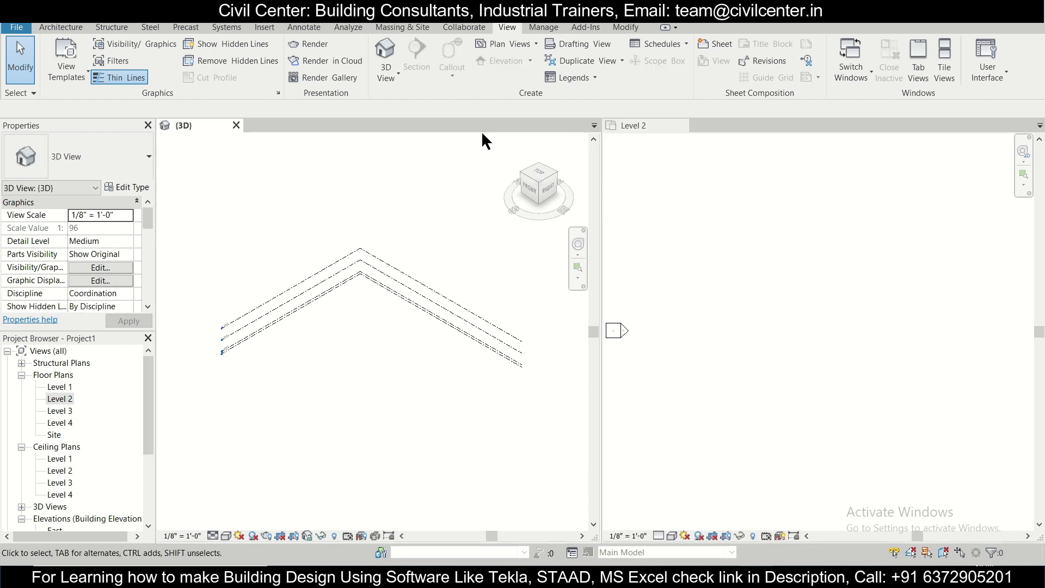
pyautogui.click(711, 210)
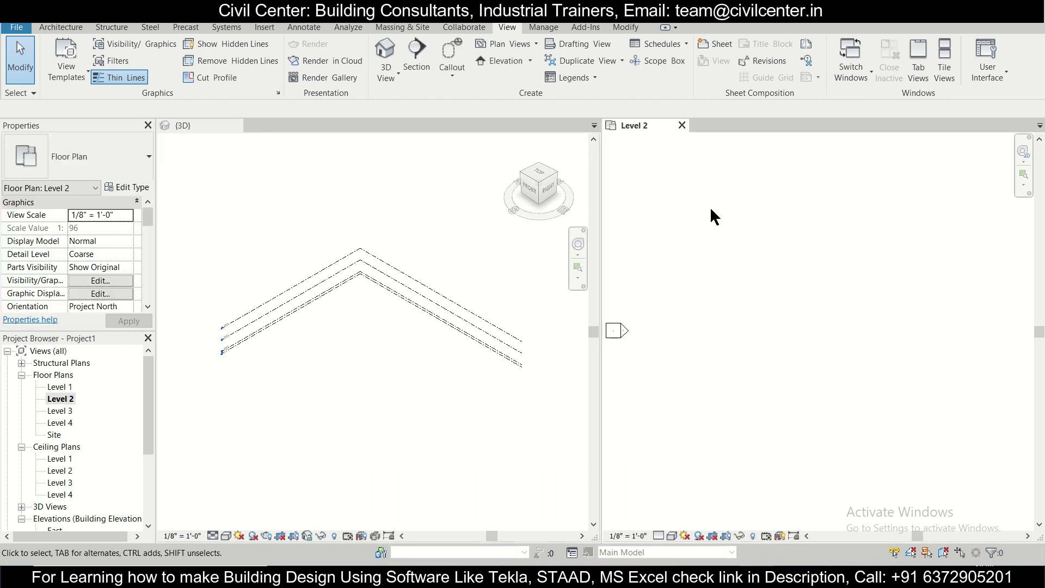
pyautogui.scroll(-2, 743, 308)
pyautogui.scroll(1, 877, 306)
pyautogui.click(93, 161)
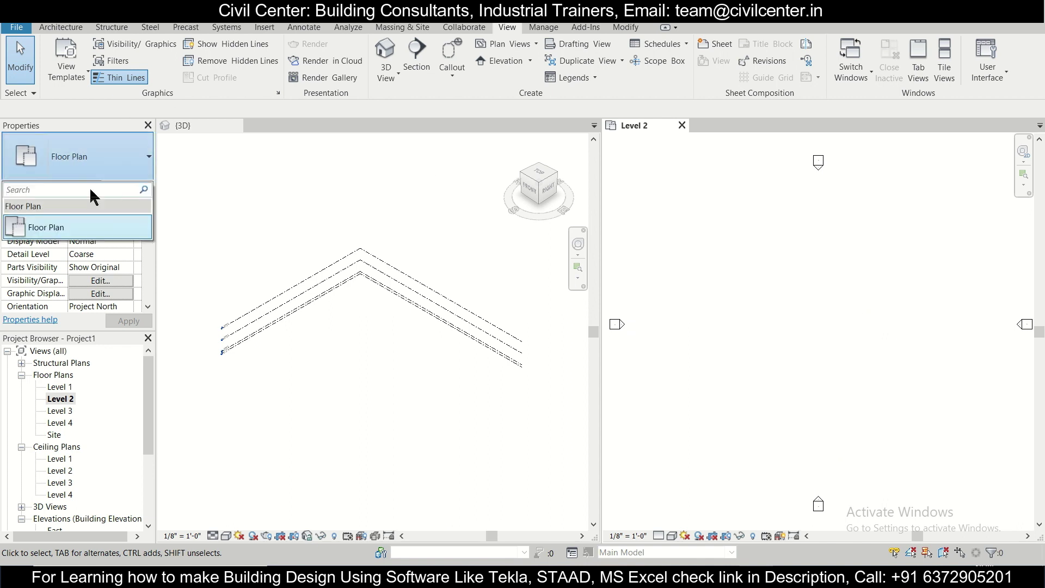
pyautogui.click(106, 159)
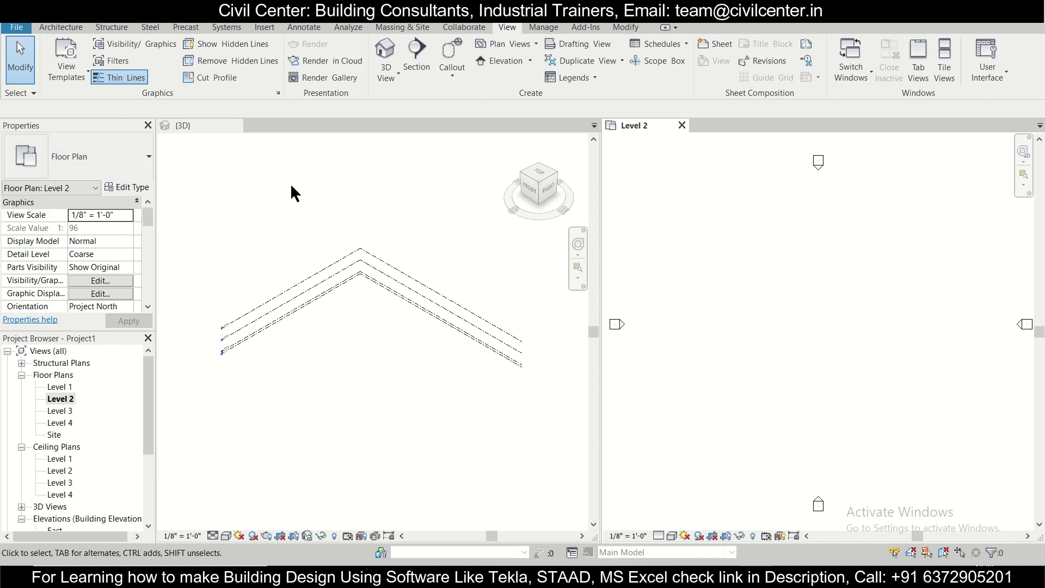
# Draw a rectangle of Generic - 10" walls about 64' by 72' between the elevation markers on Level 2
pyautogui.click(61, 27)
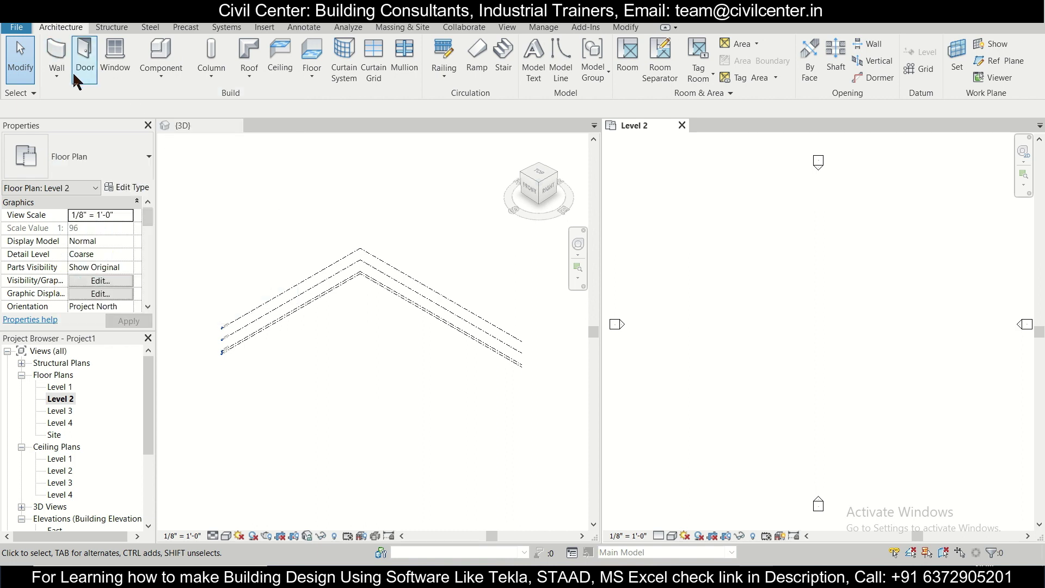
pyautogui.press('w')
pyautogui.press('a')
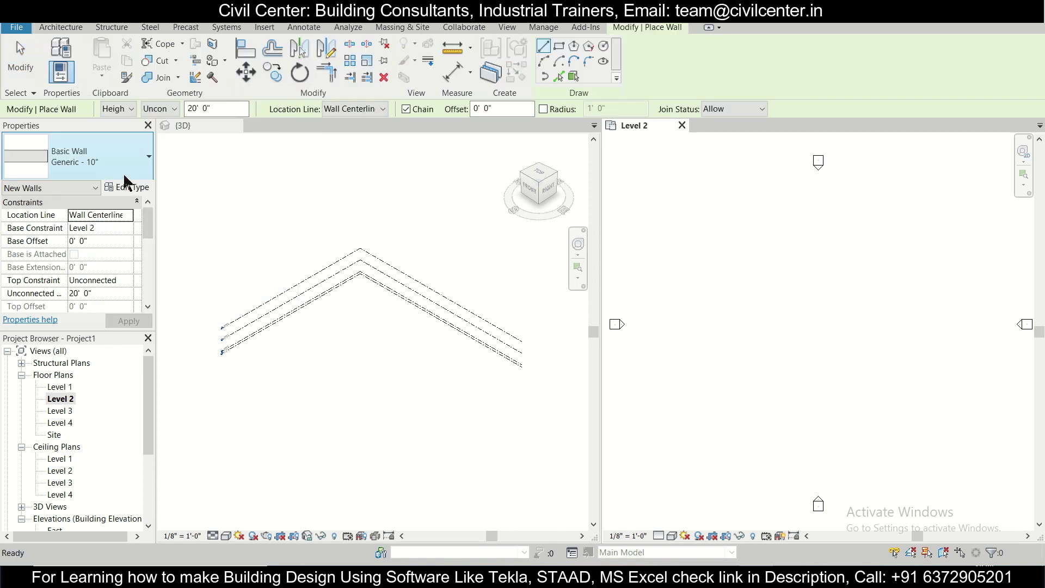
pyautogui.click(559, 47)
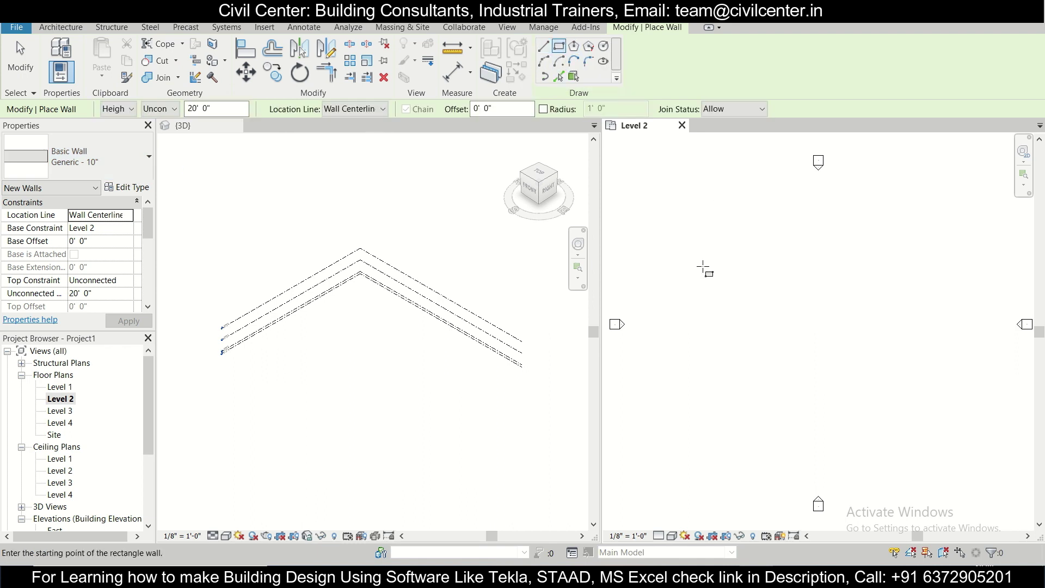
pyautogui.click(728, 238)
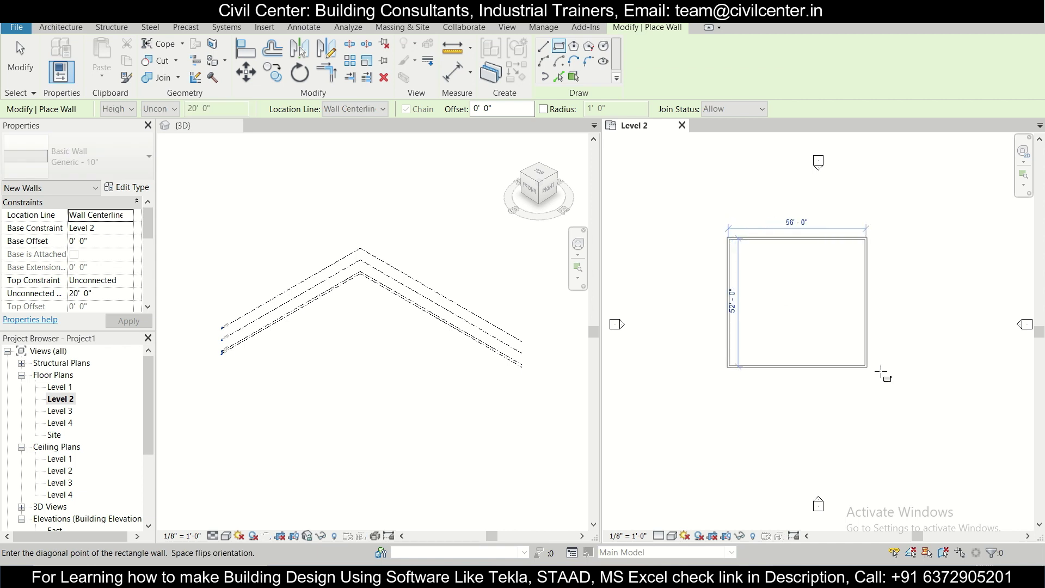
pyautogui.click(882, 412)
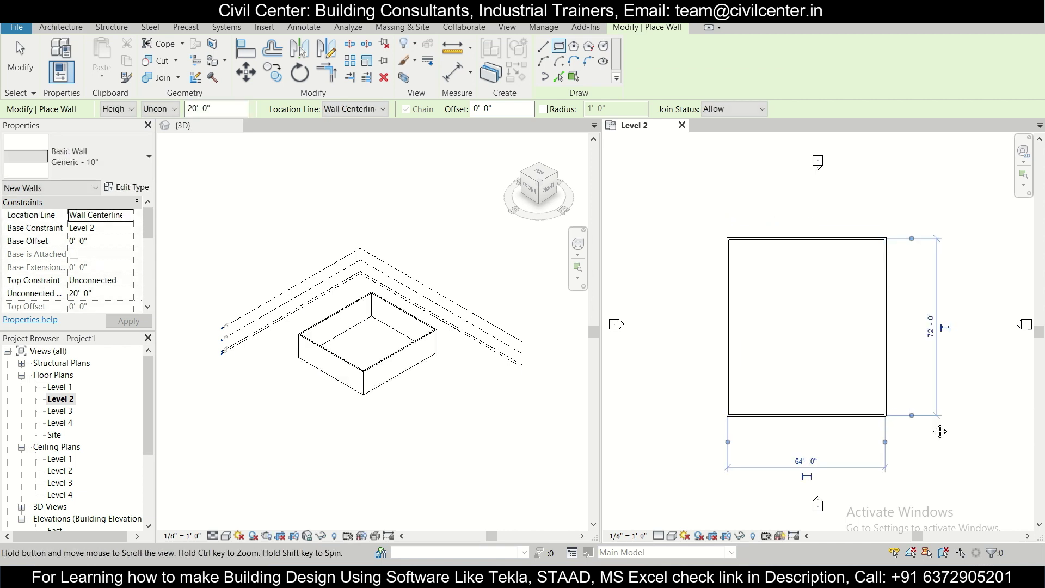
# Inspect the rectangular wall layout in both the Level 2 plan and the 3D view
pyautogui.moveTo(940, 427); pyautogui.dragTo(868, 383, button='middle')
pyautogui.scroll(2, 822, 360)
pyautogui.scroll(-3, 840, 355)
pyautogui.scroll(2, 841, 359)
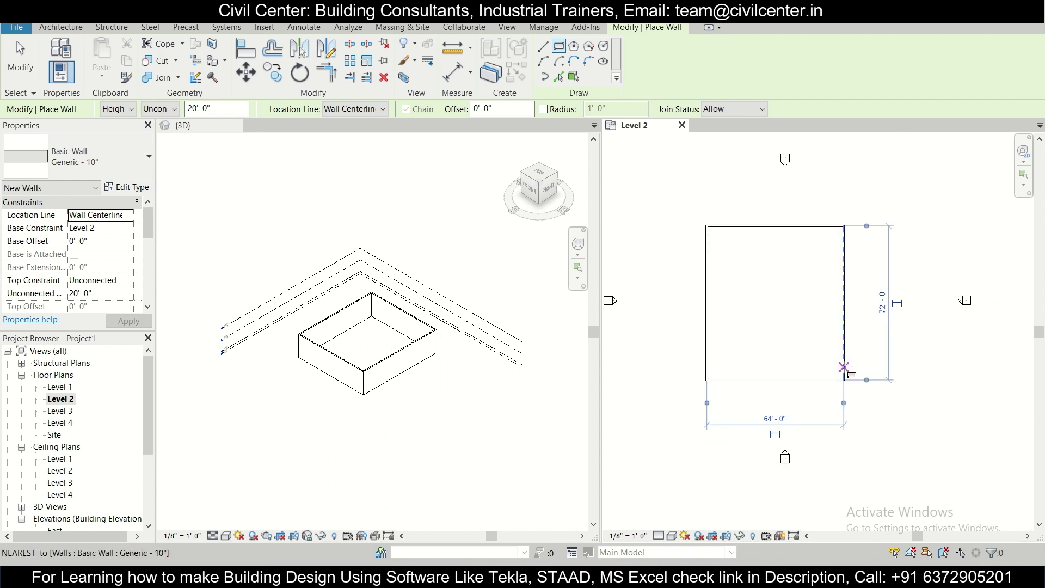
pyautogui.scroll(1, 845, 371)
pyautogui.scroll(2, 362, 386)
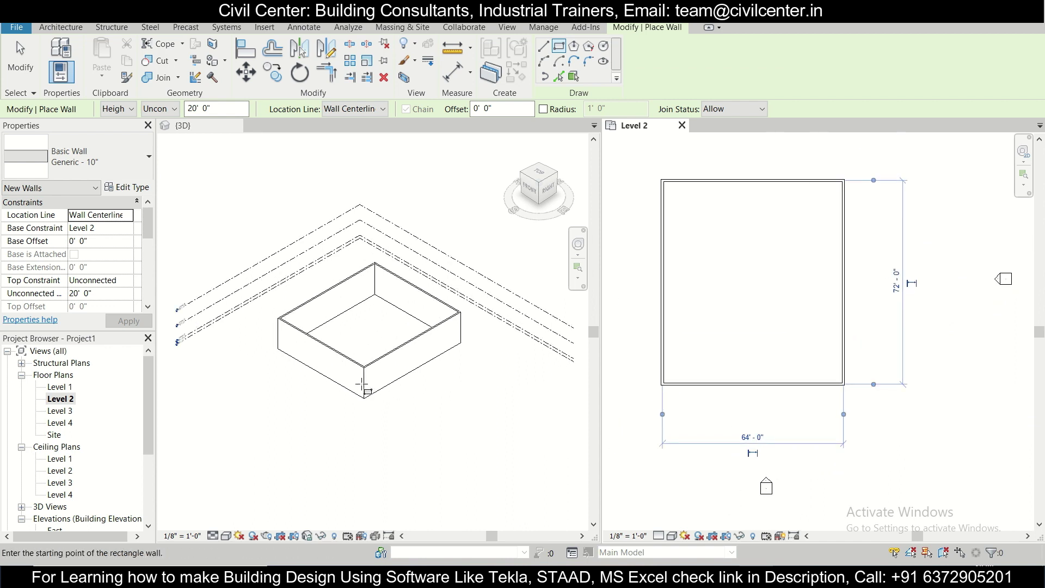
pyautogui.scroll(-1, 362, 385)
pyautogui.scroll(2, 834, 412)
pyautogui.scroll(-2, 833, 412)
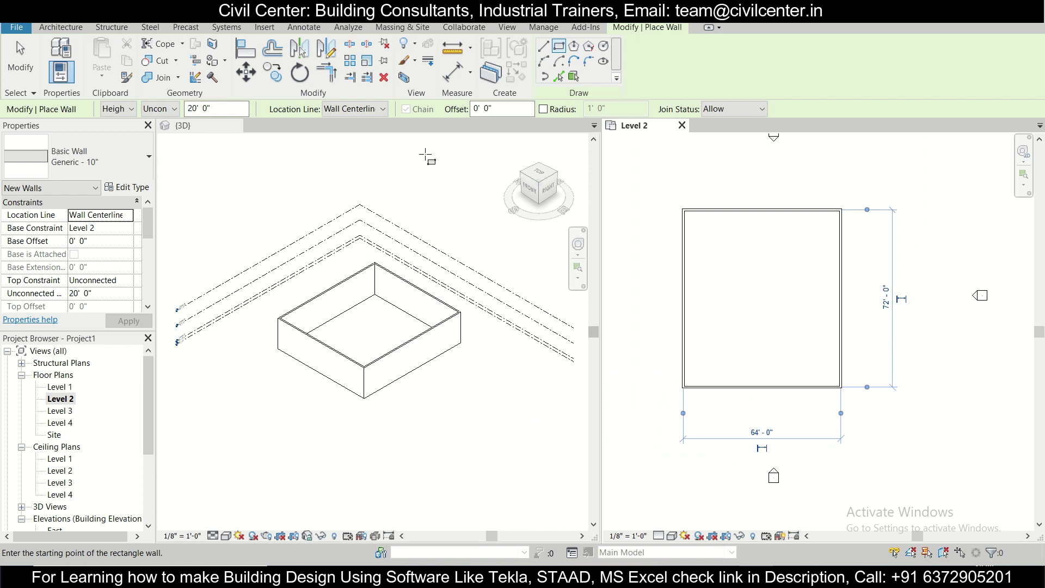
# Set the wall location line to Finish Face: Interior, and make temporary dimensions measure from wall faces and door and window openings
pyautogui.click(374, 111)
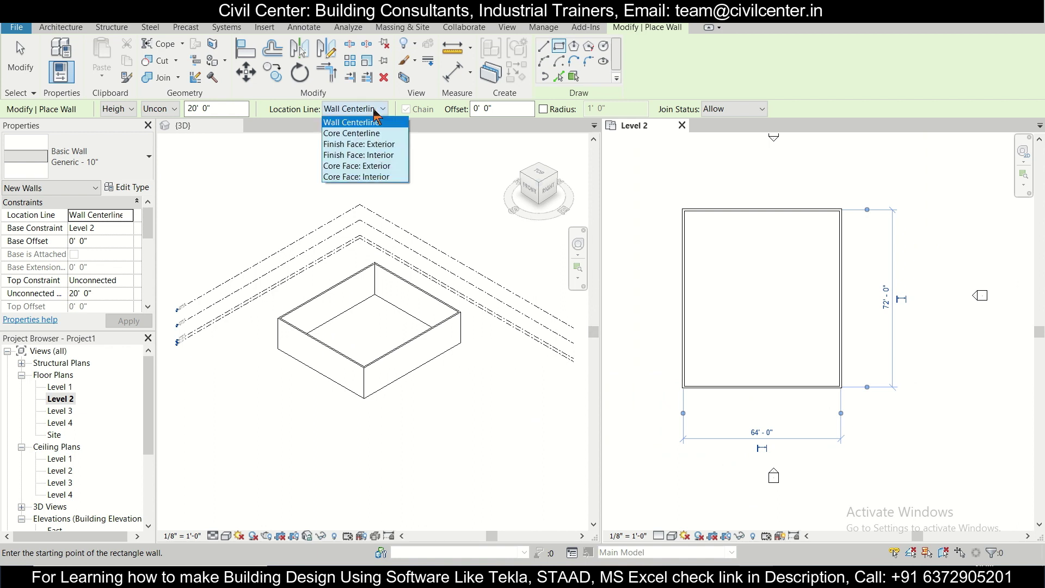
pyautogui.click(360, 154)
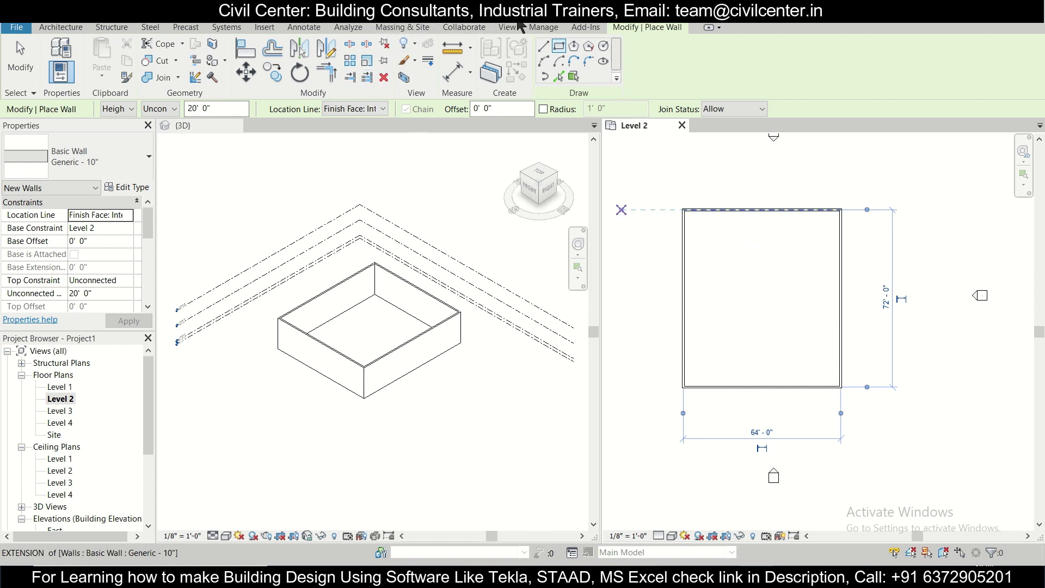
pyautogui.click(543, 28)
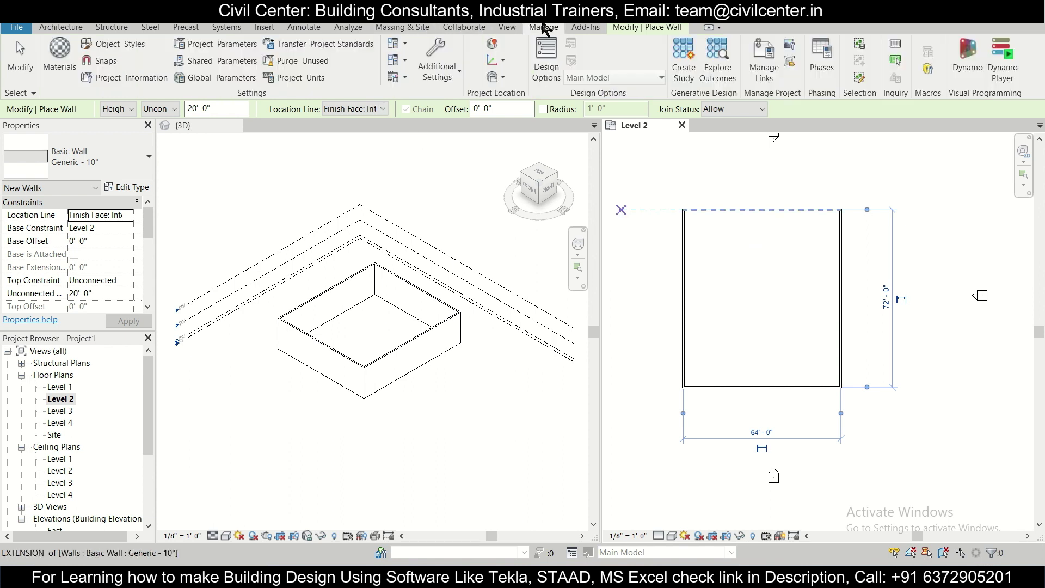
pyautogui.click(422, 85)
pyautogui.click(469, 464)
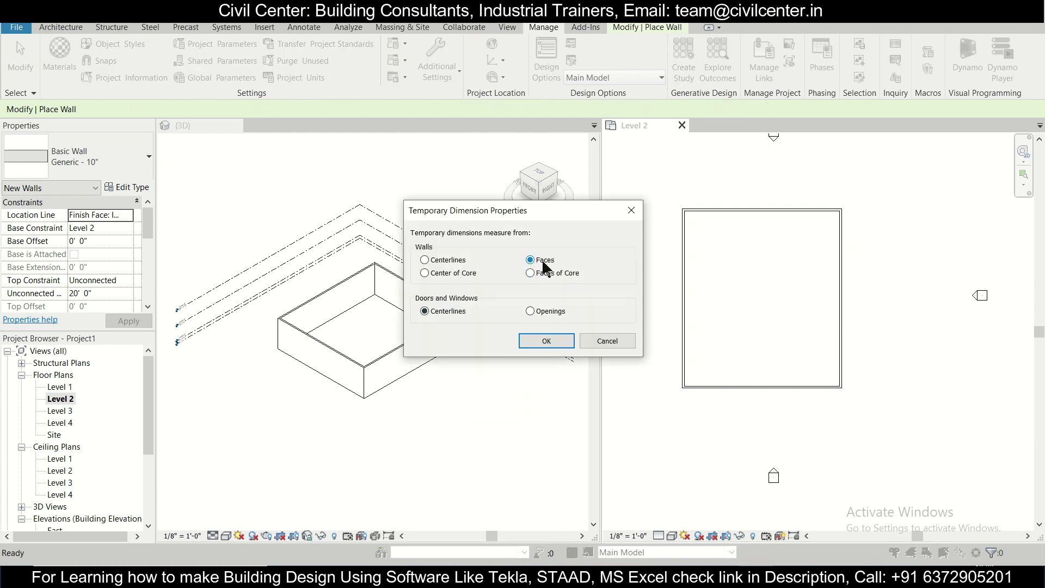
pyautogui.click(530, 311)
pyautogui.click(547, 341)
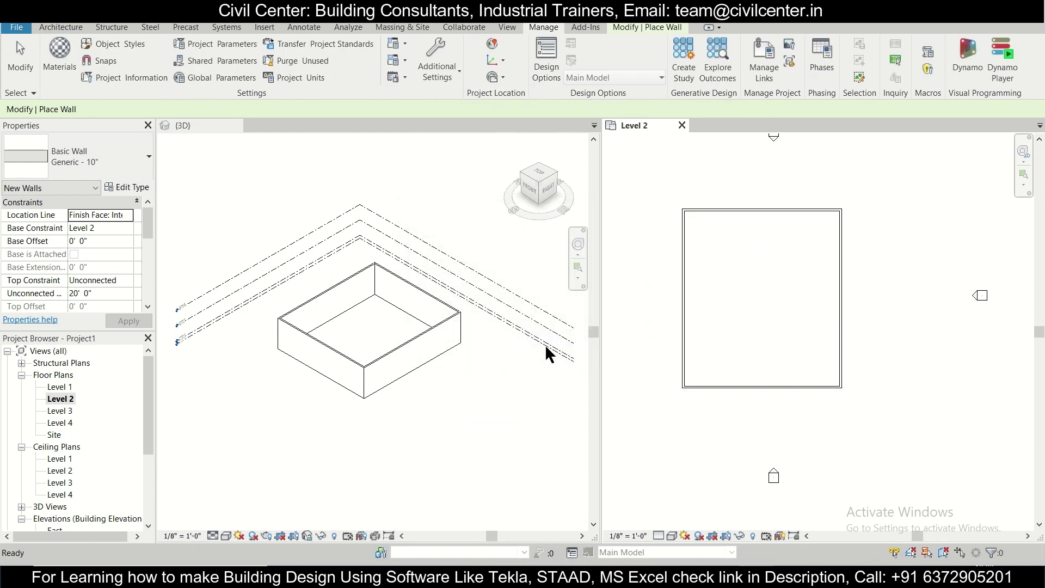
pyautogui.press('Escape')
pyautogui.press('Escape')
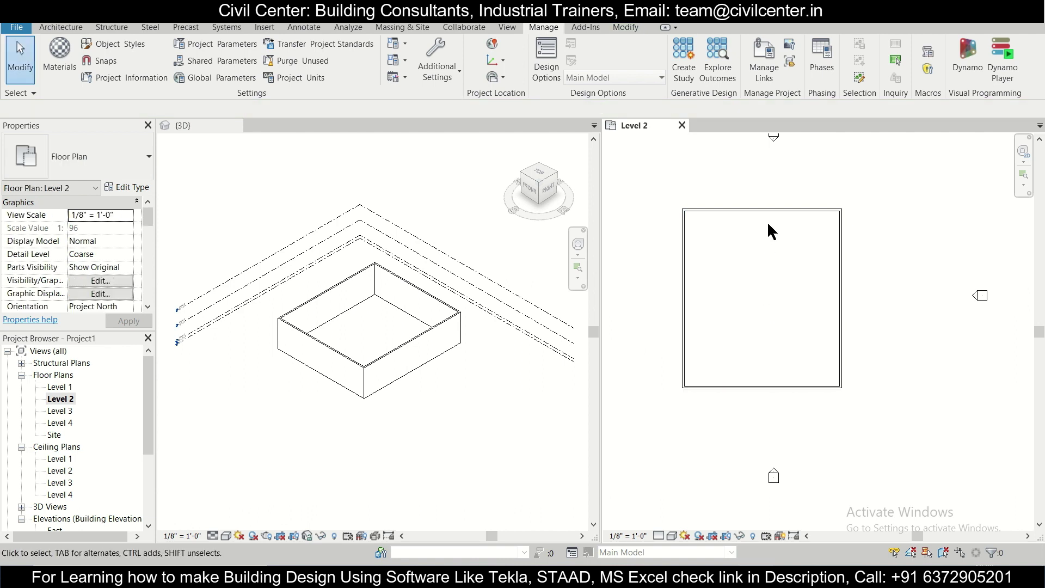
# Select the upper wall of the rectangle and look up the overall building length in the ground floor plan PDF
pyautogui.click(774, 211)
pyautogui.scroll(1, 900, 221)
pyautogui.scroll(1, 882, 213)
pyautogui.scroll(-2, 850, 262)
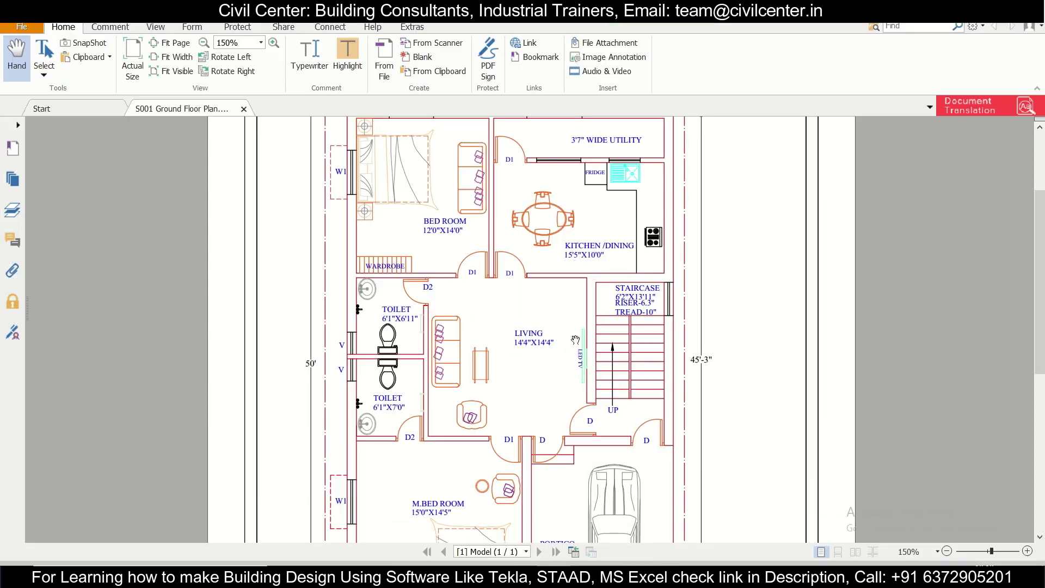
pyautogui.scroll(3, 575, 338)
pyautogui.scroll(-3, 721, 312)
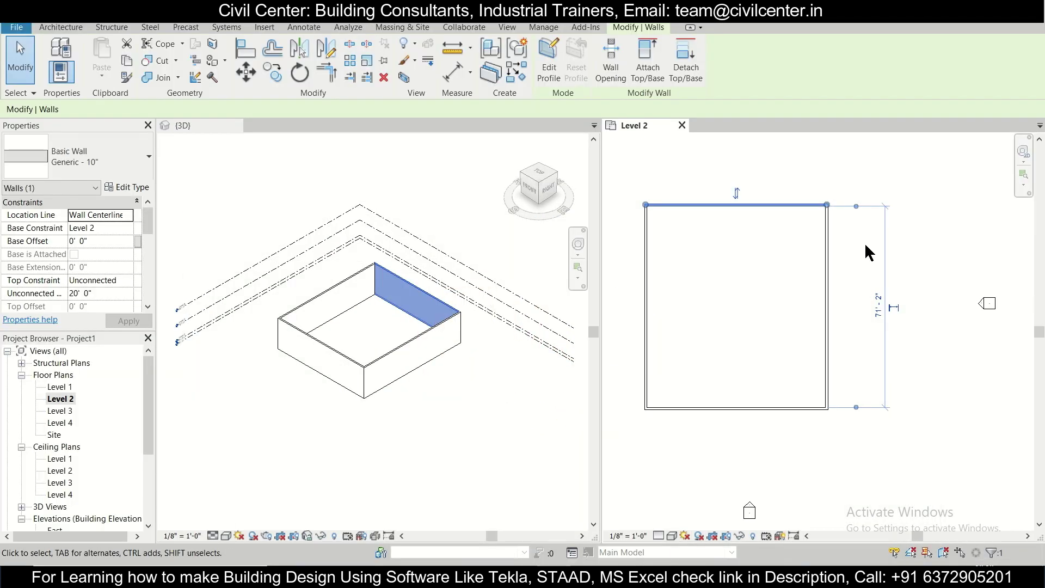
# Move the witness lines of the upper wall's temporary dimension to the outer faces of the upper and lower walls
pyautogui.scroll(5, 849, 188)
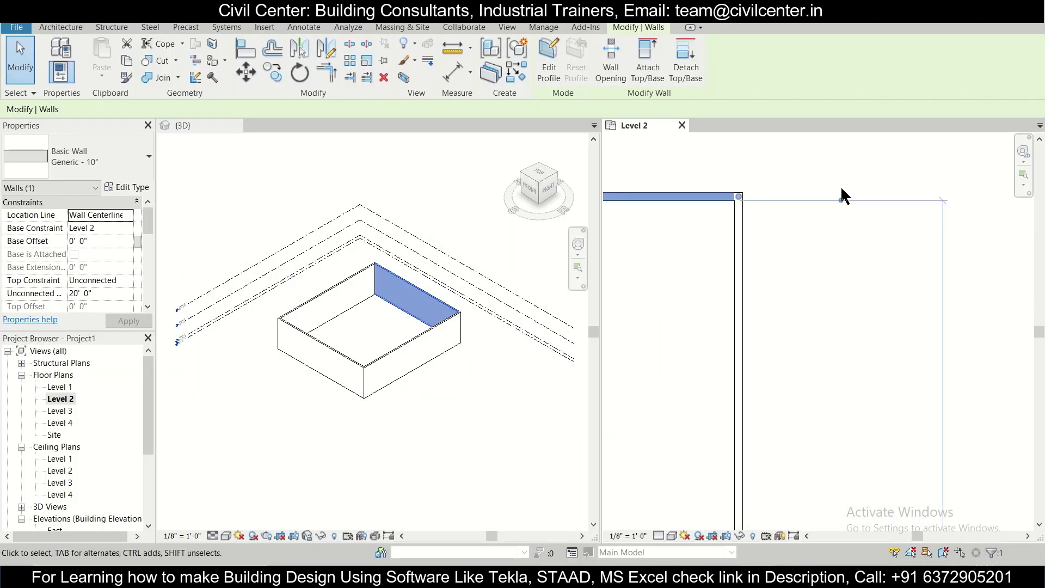
pyautogui.scroll(-4, 838, 198)
pyautogui.scroll(3, 834, 276)
pyautogui.scroll(1, 874, 256)
# Set the outer distance between the upper and lower walls to 45' - 3" and fit the plan in view
pyautogui.click(866, 247)
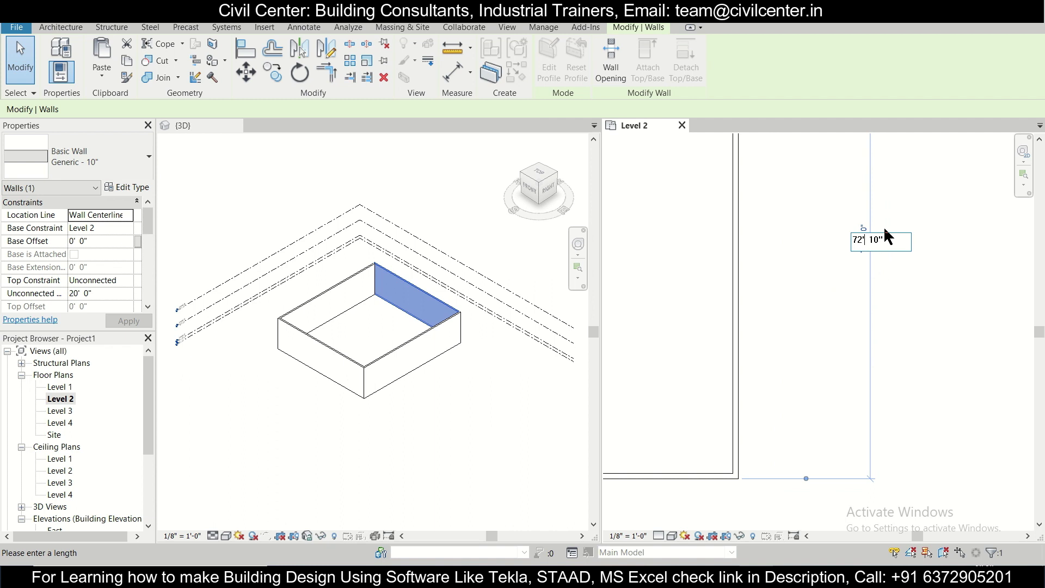
pyautogui.doubleClick(888, 236)
pyautogui.write('45')
pyautogui.write('\' - 3"')
pyautogui.press('Return')
pyautogui.press('z')
pyautogui.press('f')
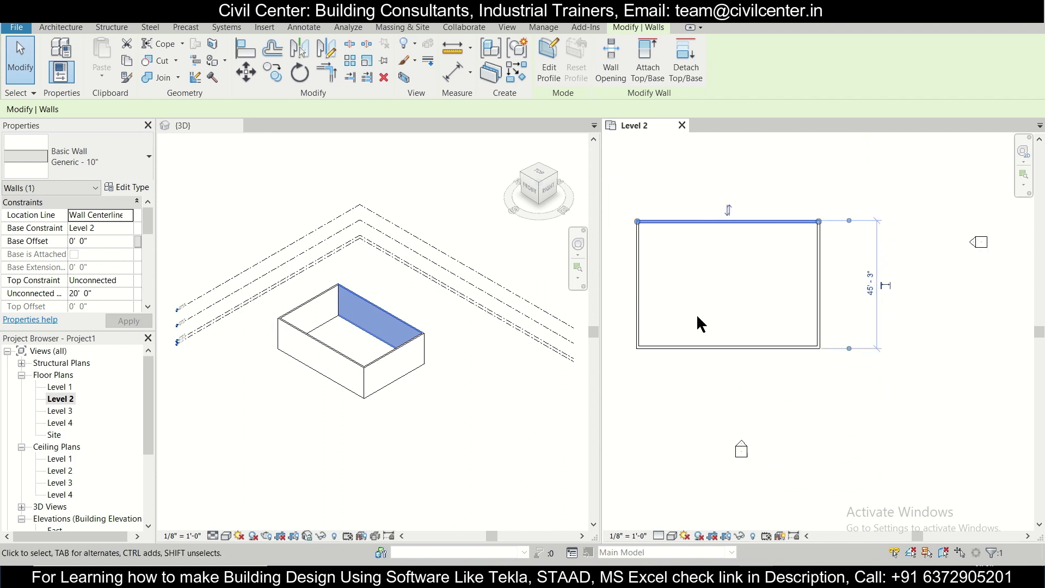
# Select the left wall, check the plan PDF, and move its temporary dimension's witness lines to the outer faces of both side walls
pyautogui.click(638, 305)
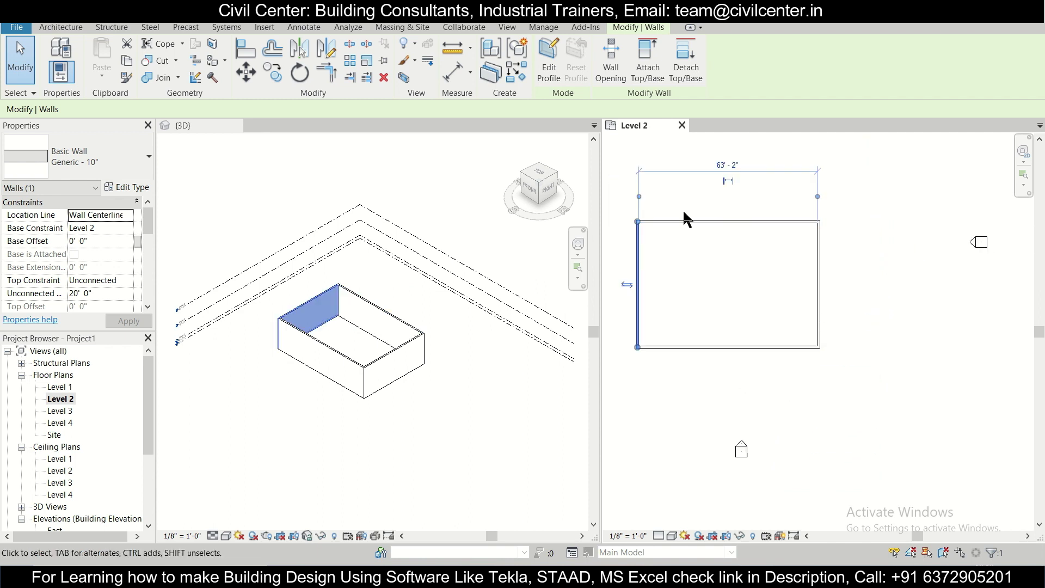
pyautogui.moveTo(695, 313); pyautogui.dragTo(710, 357, button='middle')
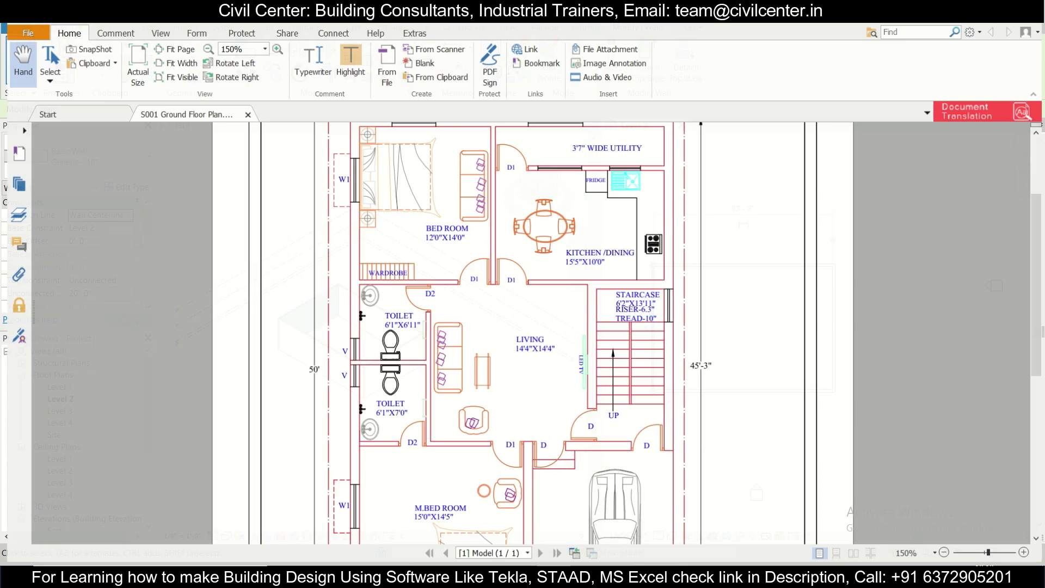
pyautogui.scroll(3, 528, 213)
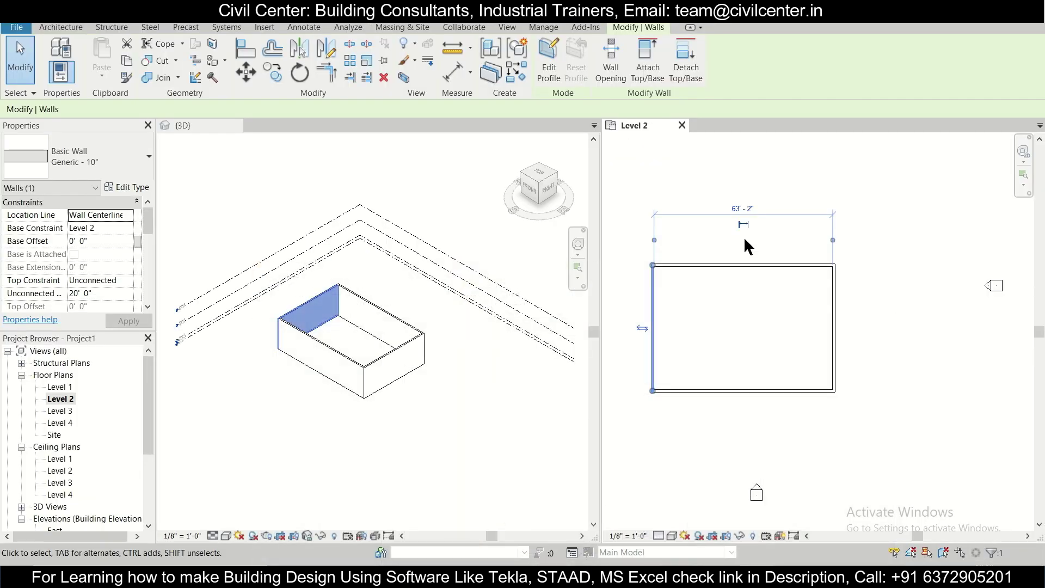
pyautogui.scroll(3, 683, 248)
pyautogui.click(630, 231)
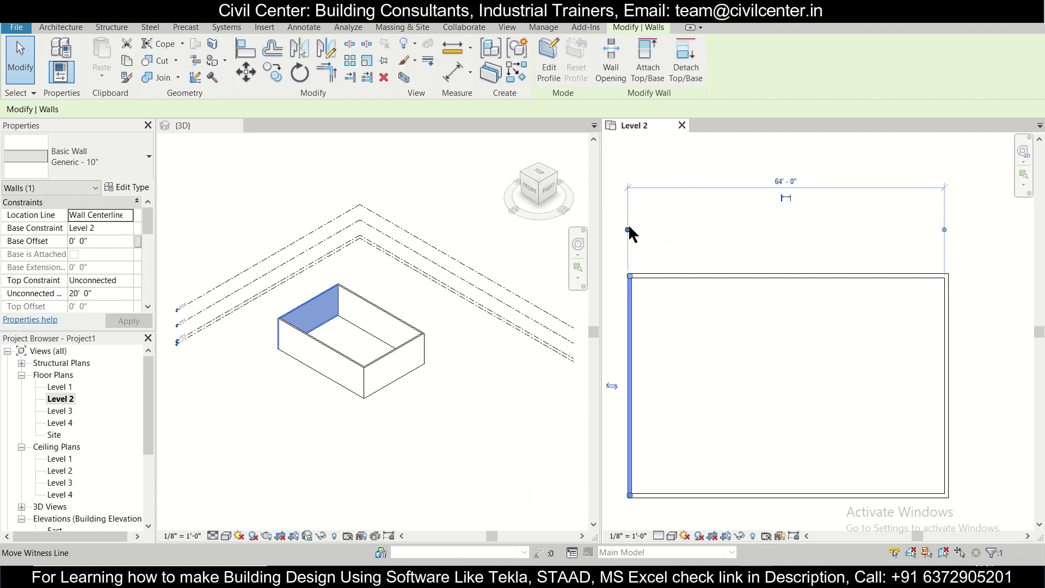
pyautogui.click(947, 231)
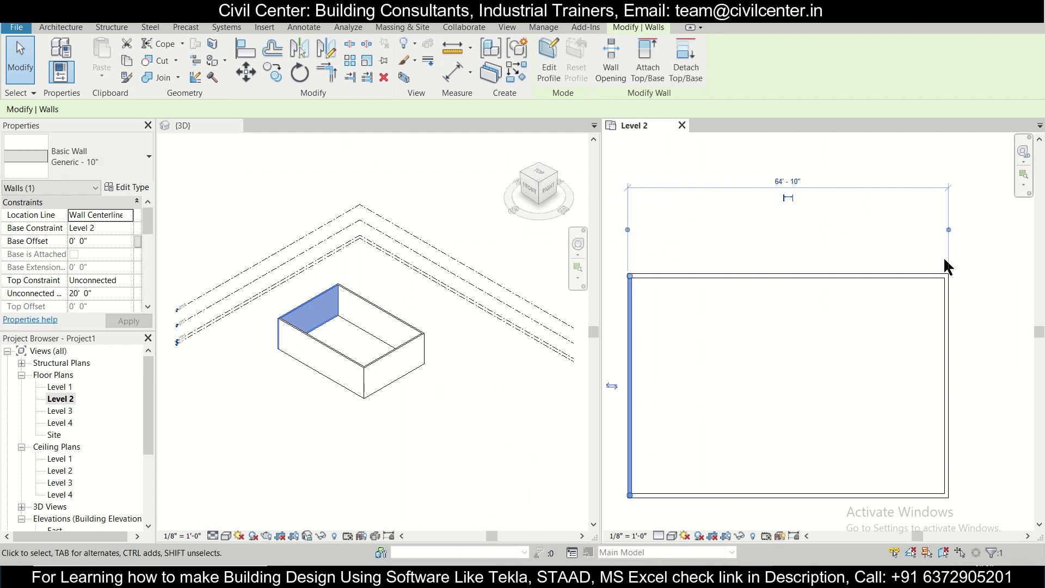
# Set the outer distance between the left and right walls to 29'6"
pyautogui.click(791, 181)
pyautogui.doubleClick(798, 177)
pyautogui.write('29\'6"')
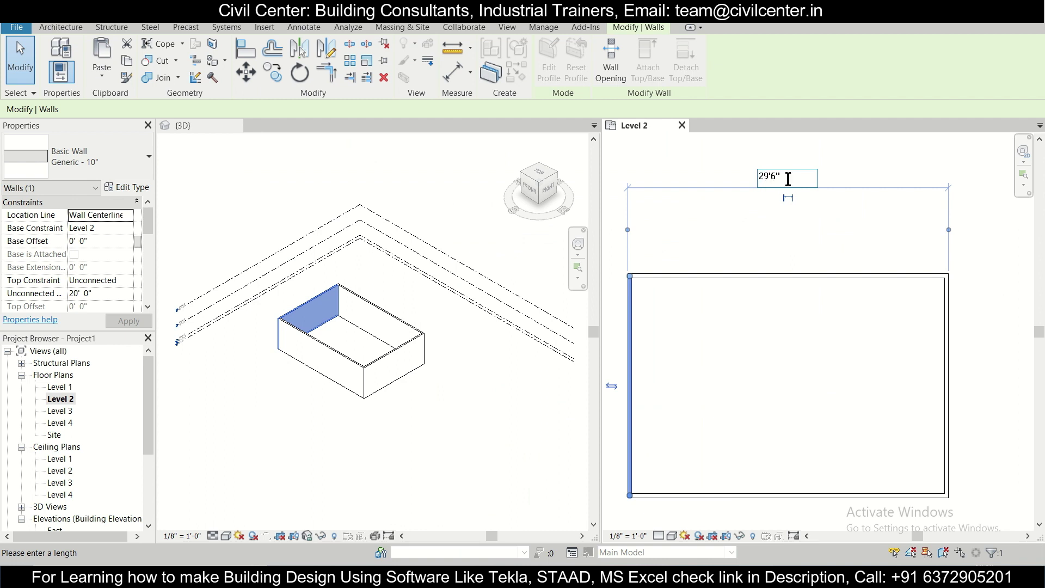
pyautogui.press('Return')
pyautogui.scroll(-2, 798, 313)
pyautogui.scroll(2, 797, 315)
pyautogui.click(753, 294)
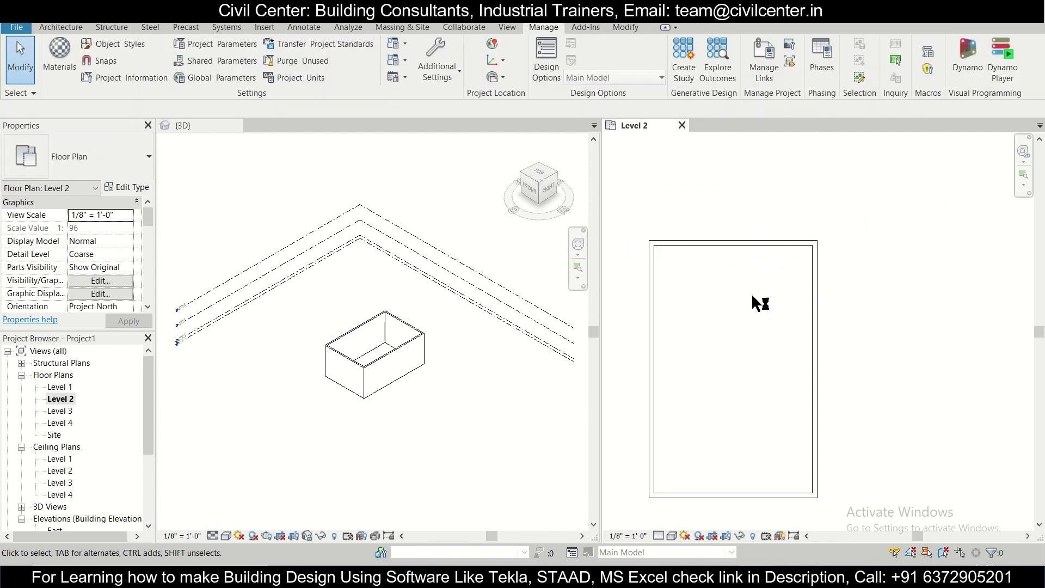
pyautogui.press('w')
pyautogui.press('a')
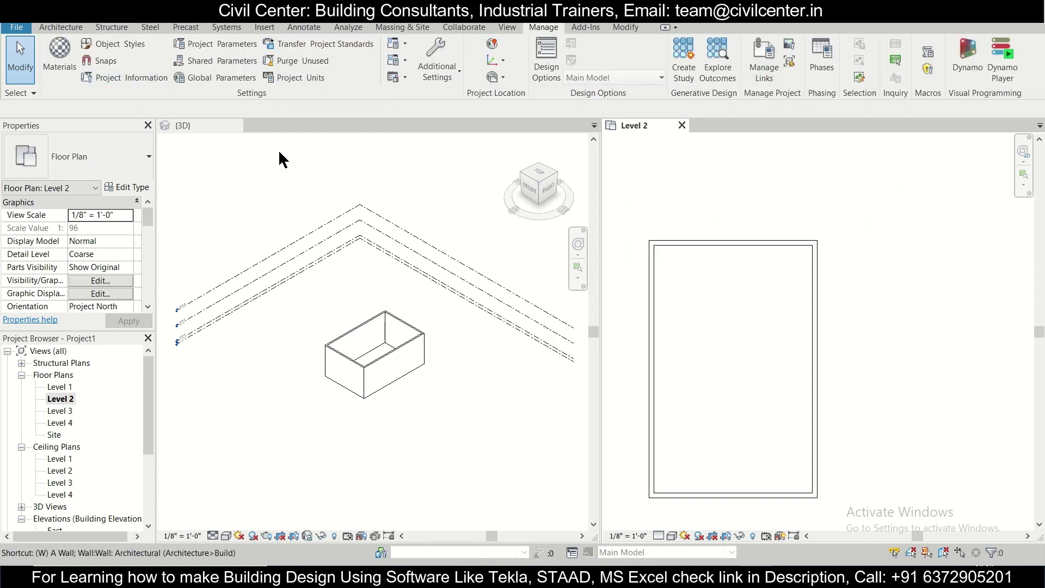
pyautogui.click(109, 159)
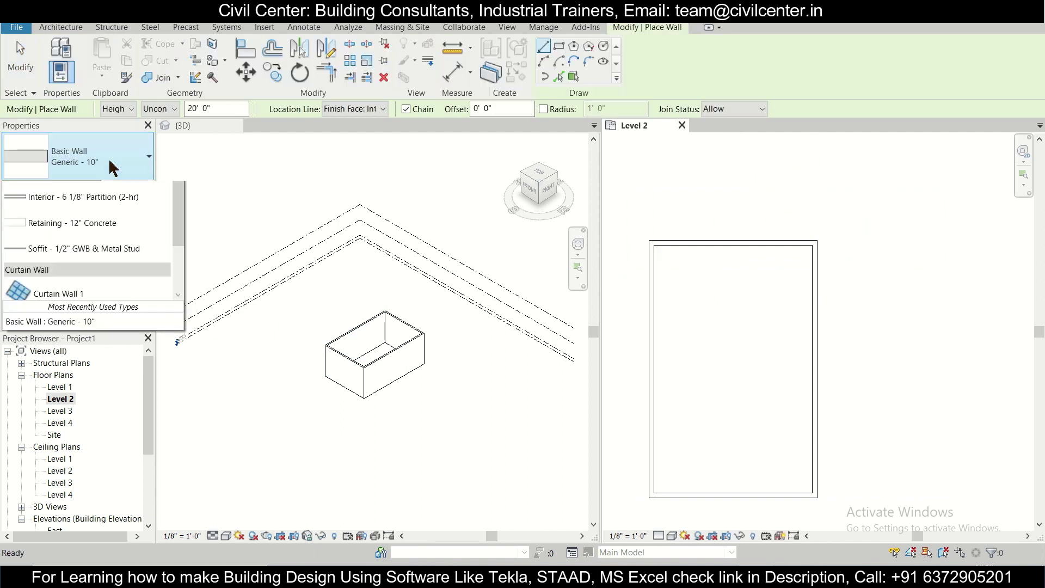
pyautogui.scroll(5, 115, 229)
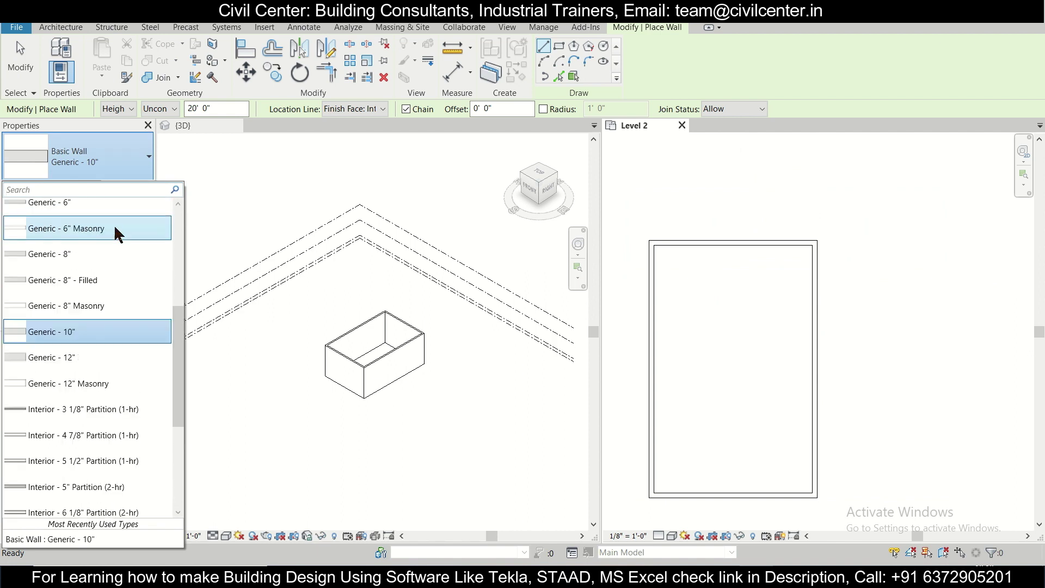
pyautogui.click(116, 212)
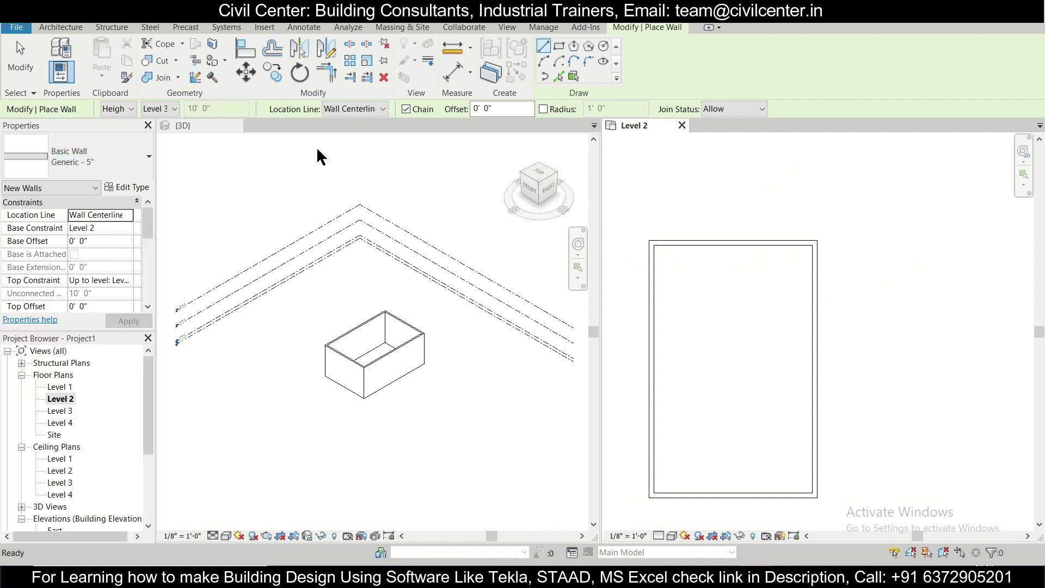
pyautogui.click(353, 112)
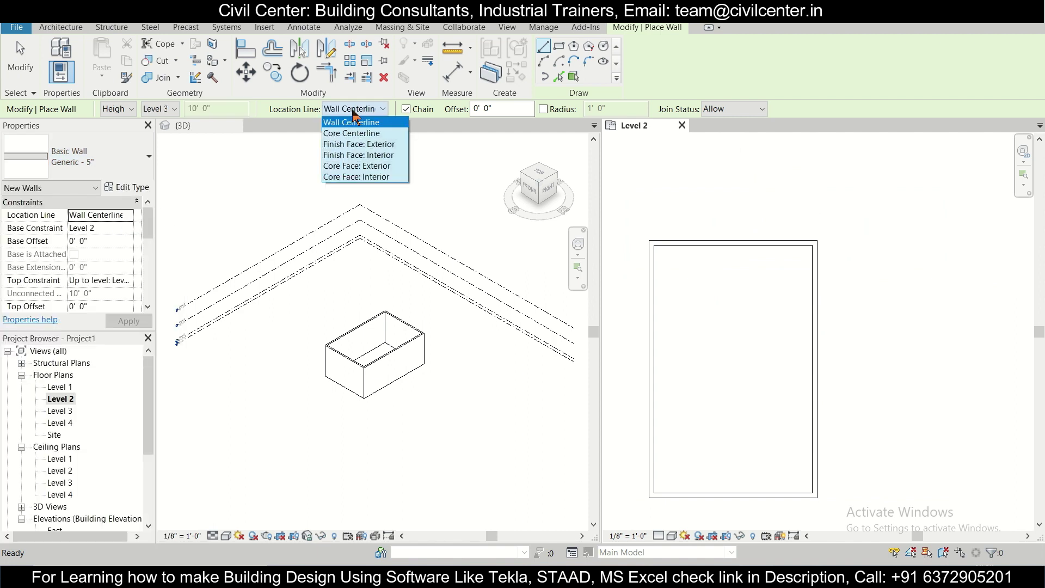
pyautogui.click(364, 155)
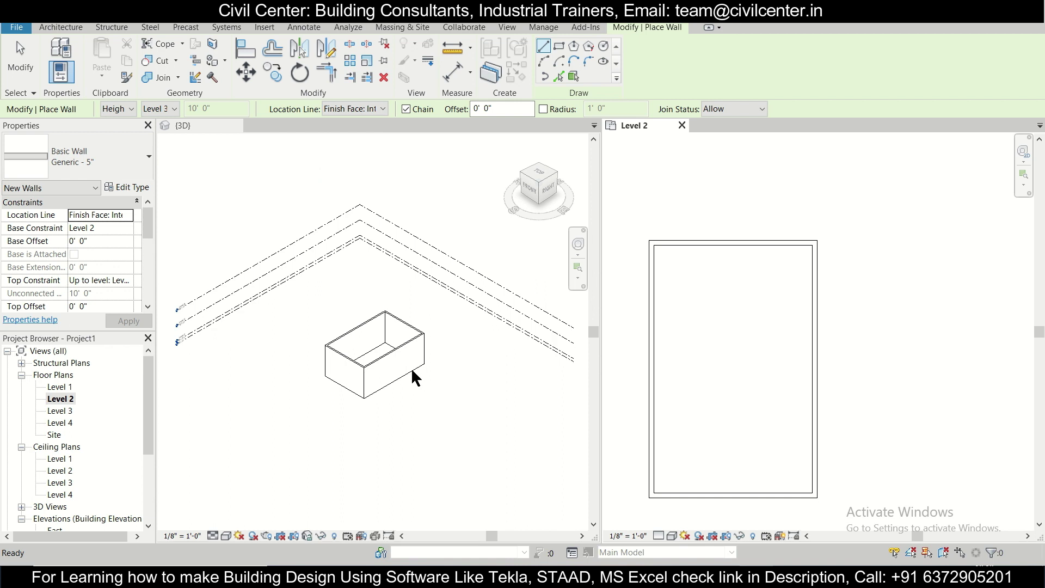
pyautogui.click(436, 322)
pyautogui.press('Escape')
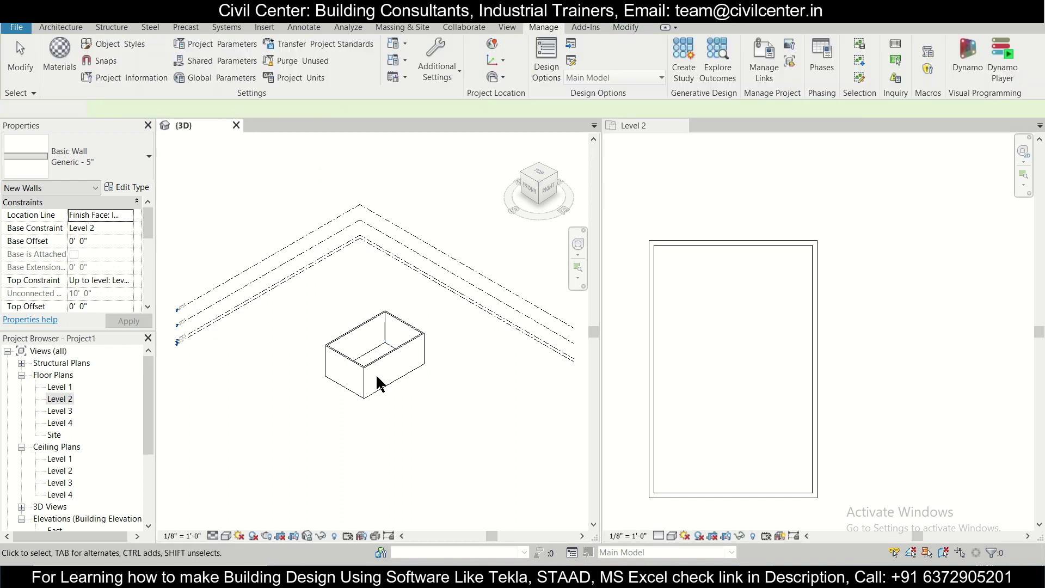
pyautogui.press('Escape')
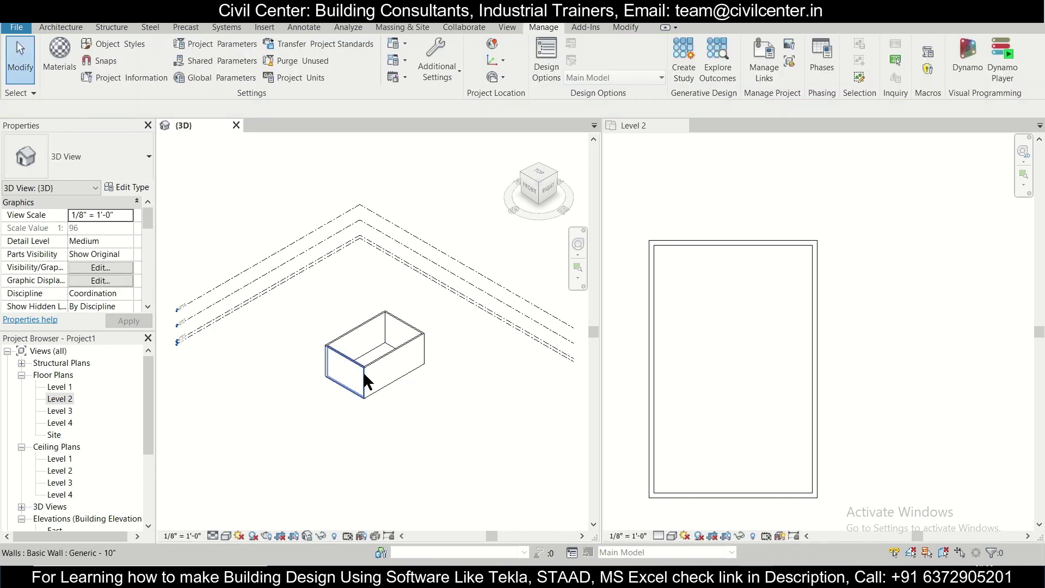
# Check the Top Constraint options of the front wall in the 3D view, and clear the selection
pyautogui.click(364, 381)
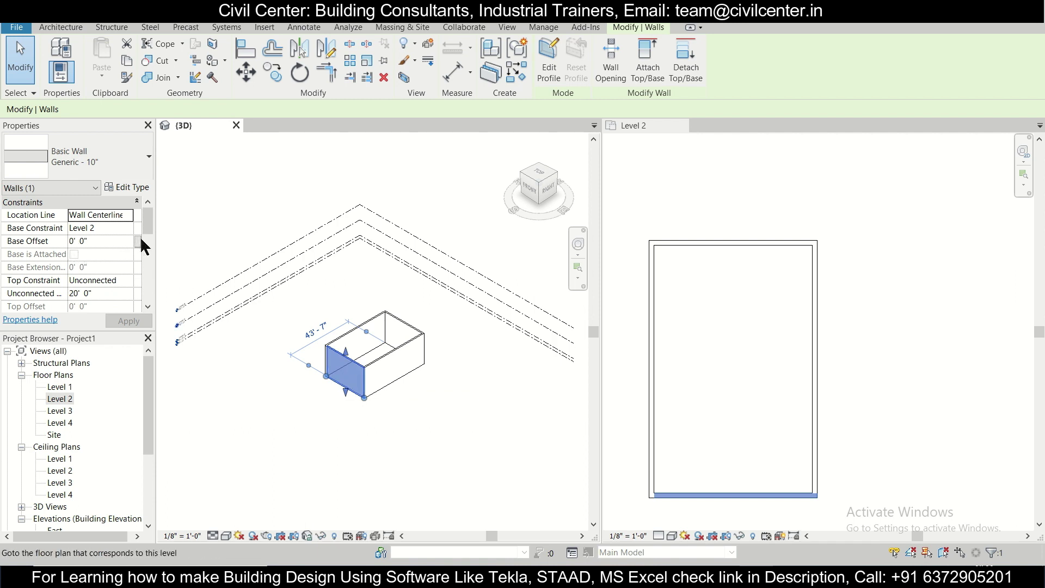
pyautogui.click(128, 280)
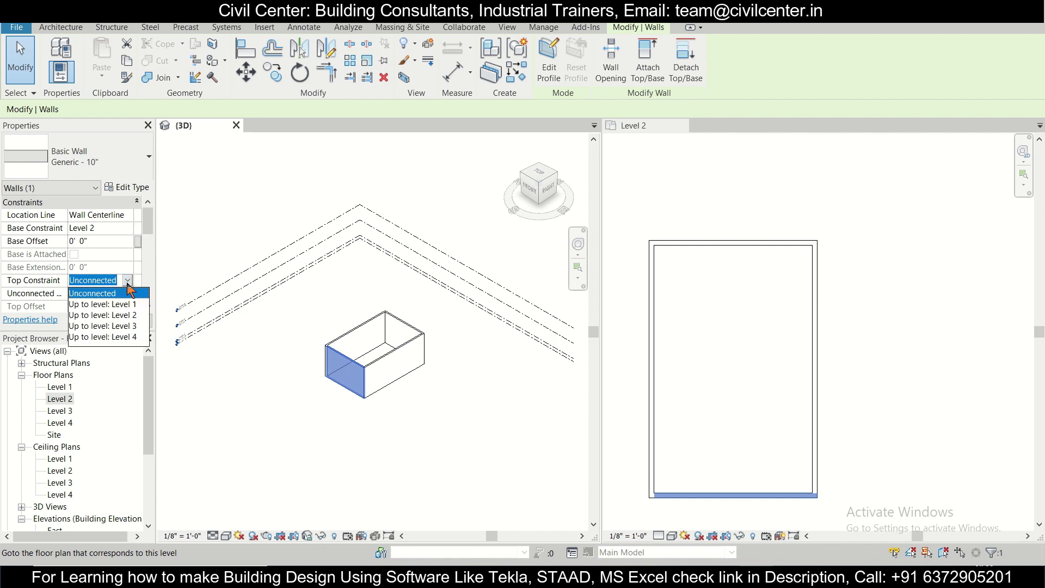
pyautogui.click(128, 283)
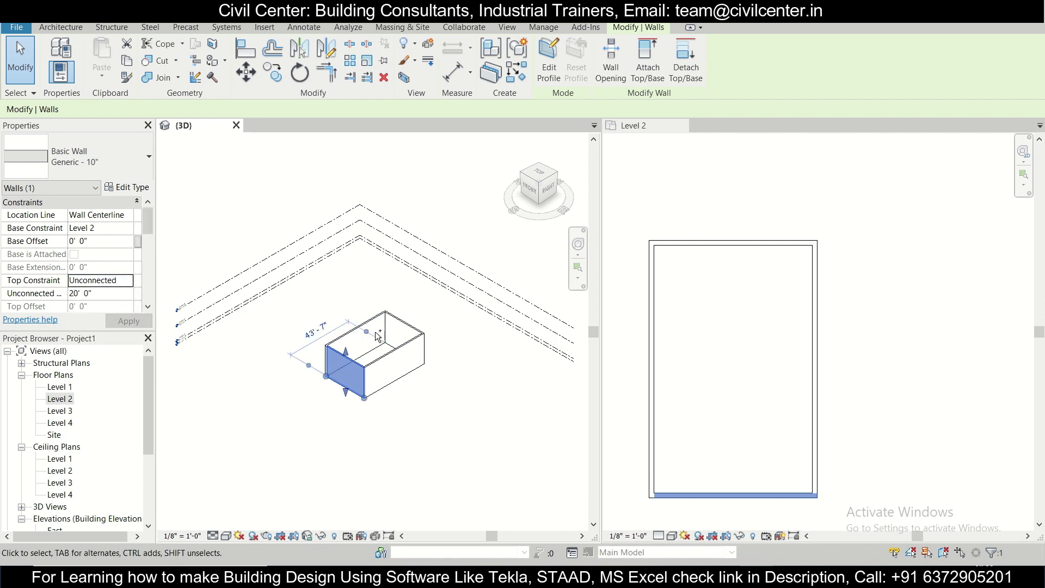
pyautogui.keyDown('ctrl'); pyautogui.click(412, 346); pyautogui.keyUp('ctrl')
pyautogui.click(297, 306)
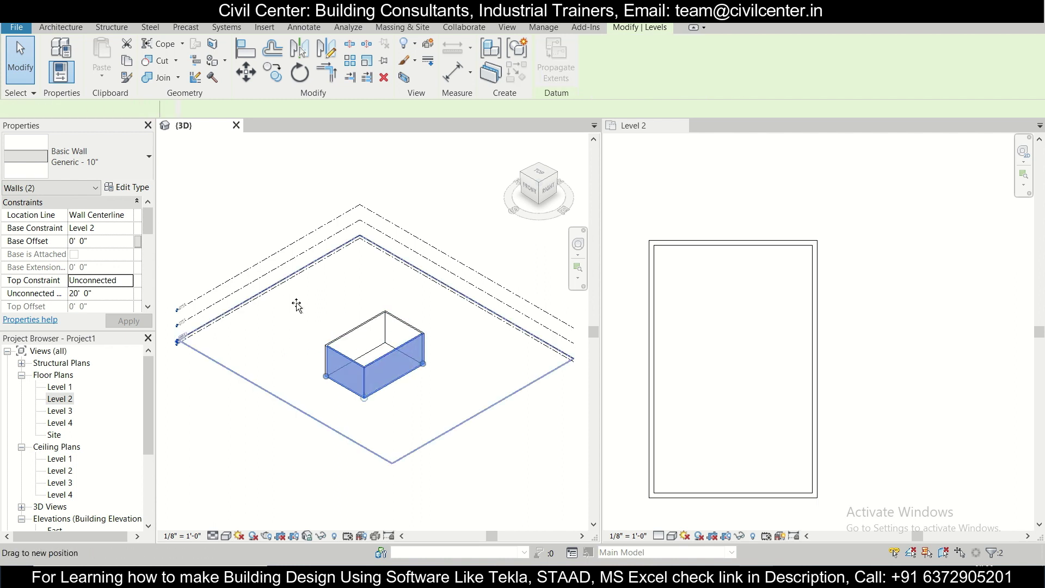
pyautogui.press('Escape')
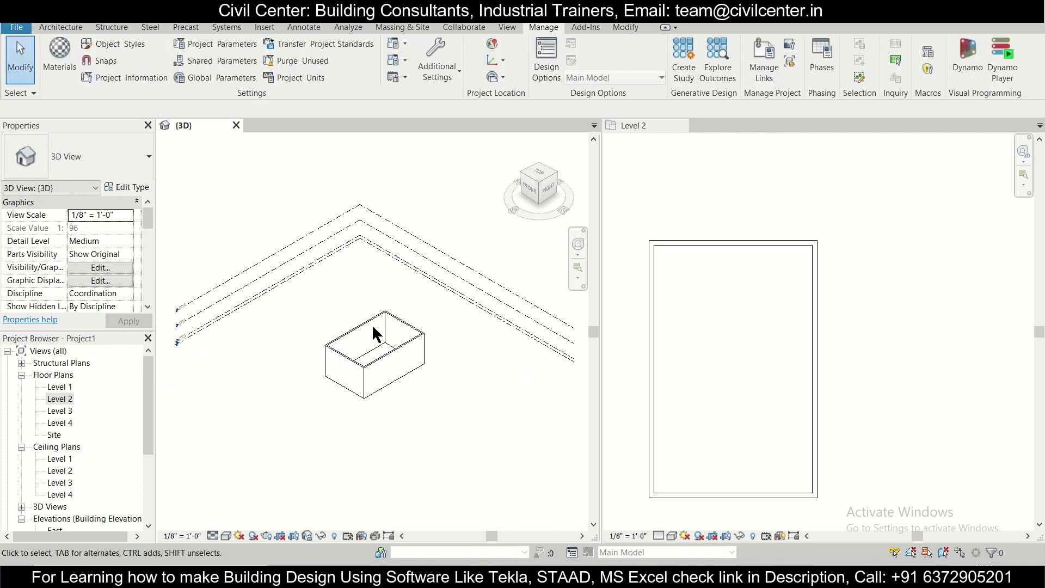
# Undo and redo the last wall change in the Level 2 plan
pyautogui.scroll(-1, 632, 203)
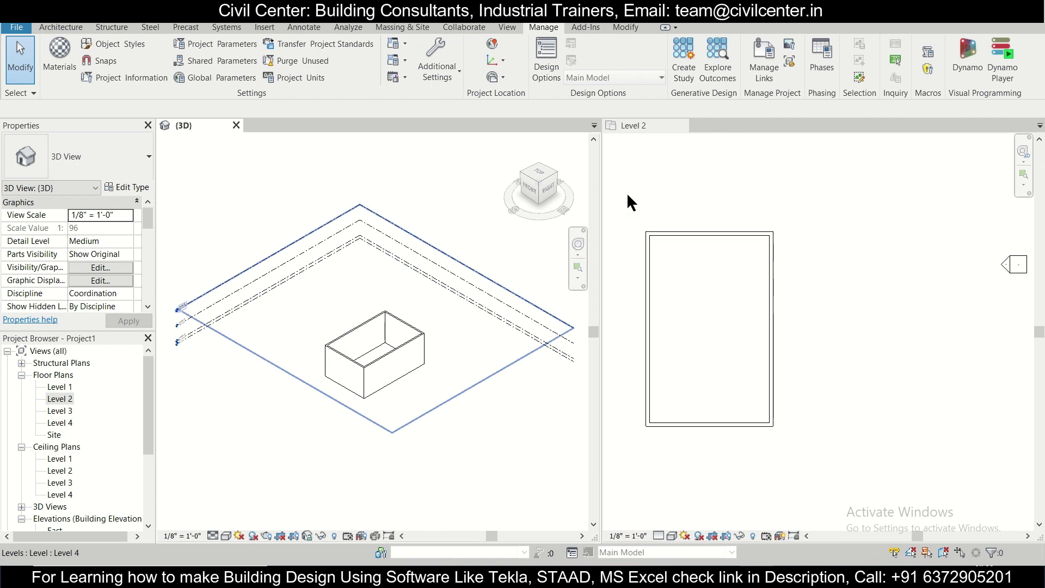
pyautogui.click(632, 203)
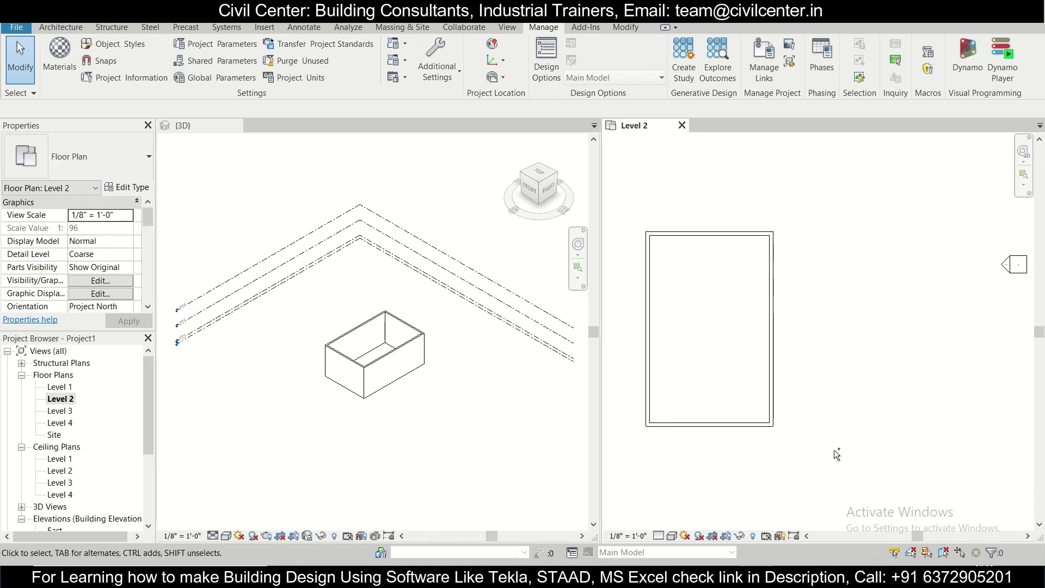
pyautogui.scroll(1, 834, 450)
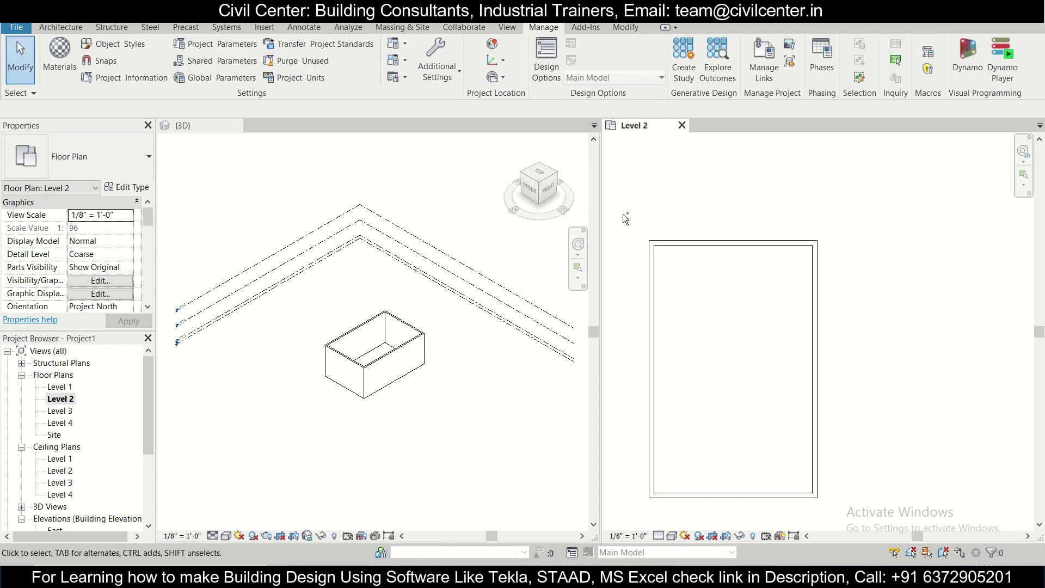
pyautogui.hotkey('ctrl', 'z')
pyautogui.hotkey('ctrl', 'y')
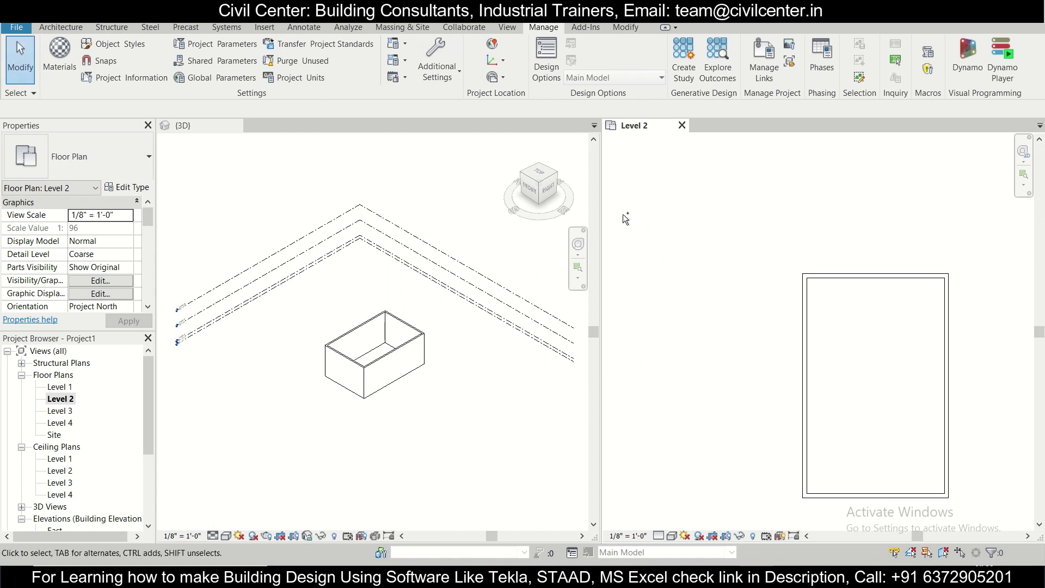
# Select all four outer walls in the Level 2 plan and set their Top Constraint to Up to level: Level 3
pyautogui.scroll(-2, 666, 185)
pyautogui.moveTo(781, 268); pyautogui.dragTo(936, 439)
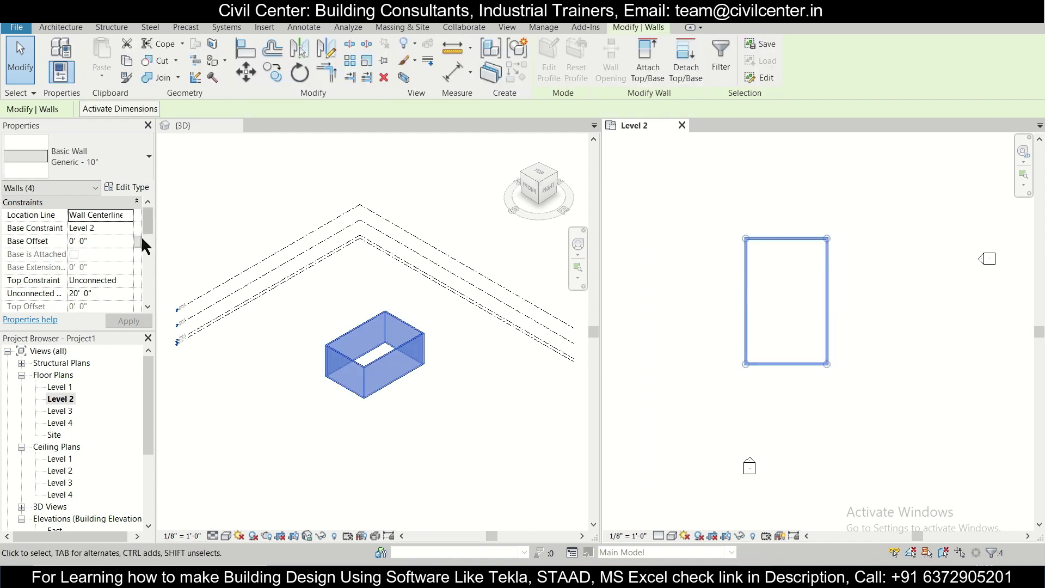
pyautogui.click(114, 293)
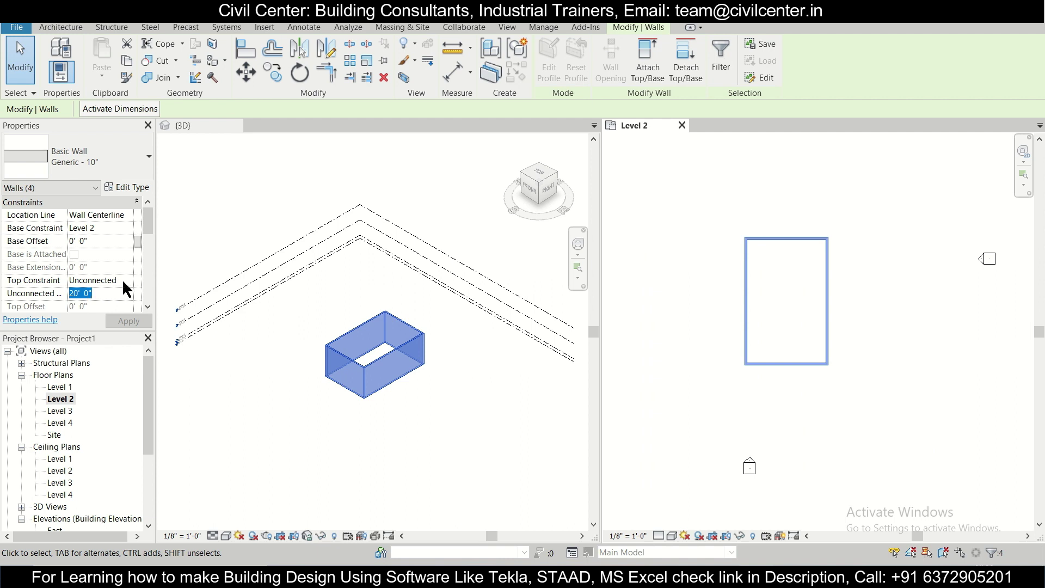
pyautogui.click(123, 280)
pyautogui.click(127, 278)
pyautogui.click(128, 280)
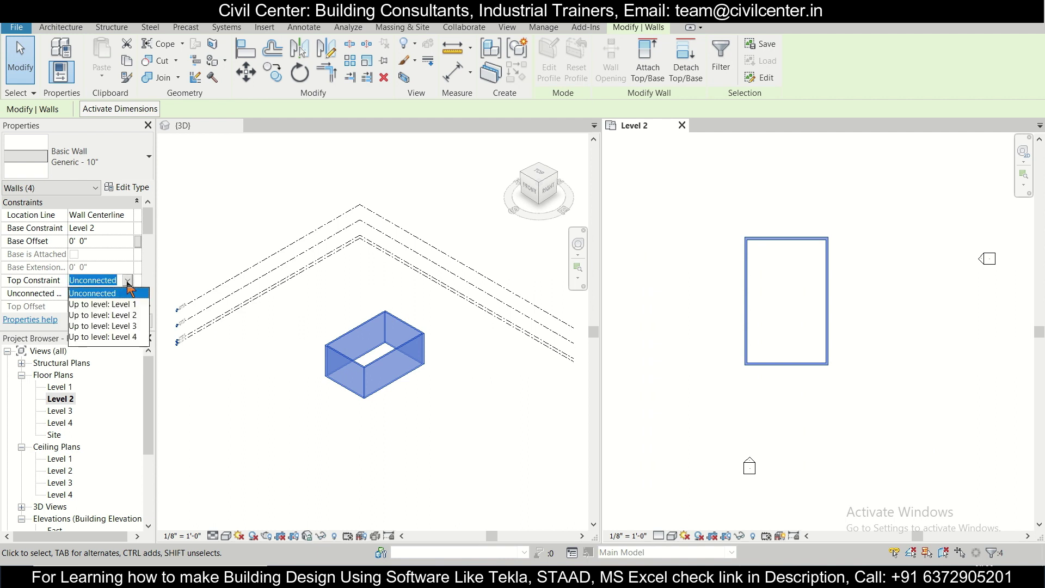
pyautogui.click(129, 326)
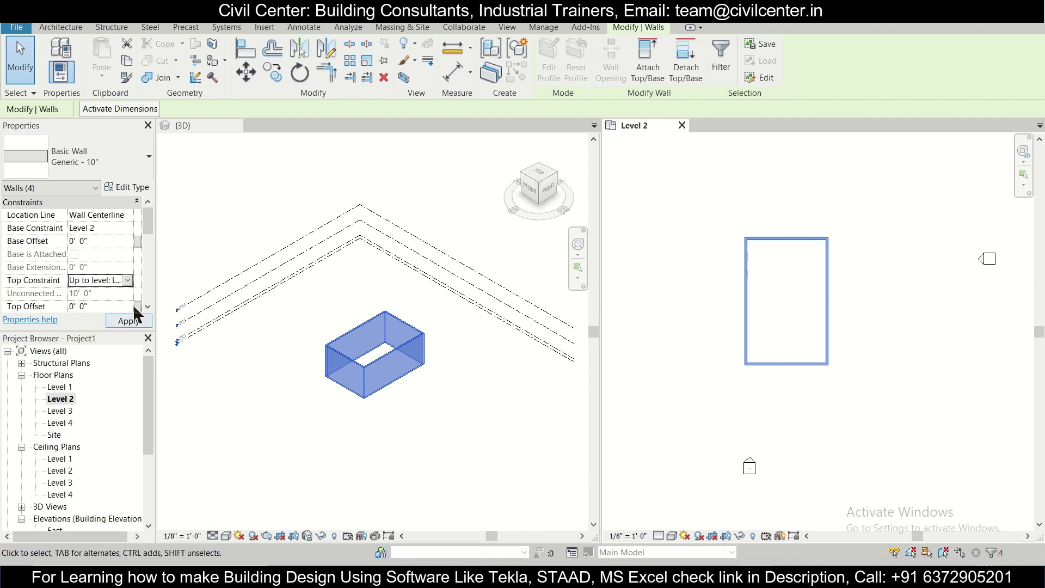
pyautogui.click(129, 321)
pyautogui.scroll(-2, 779, 305)
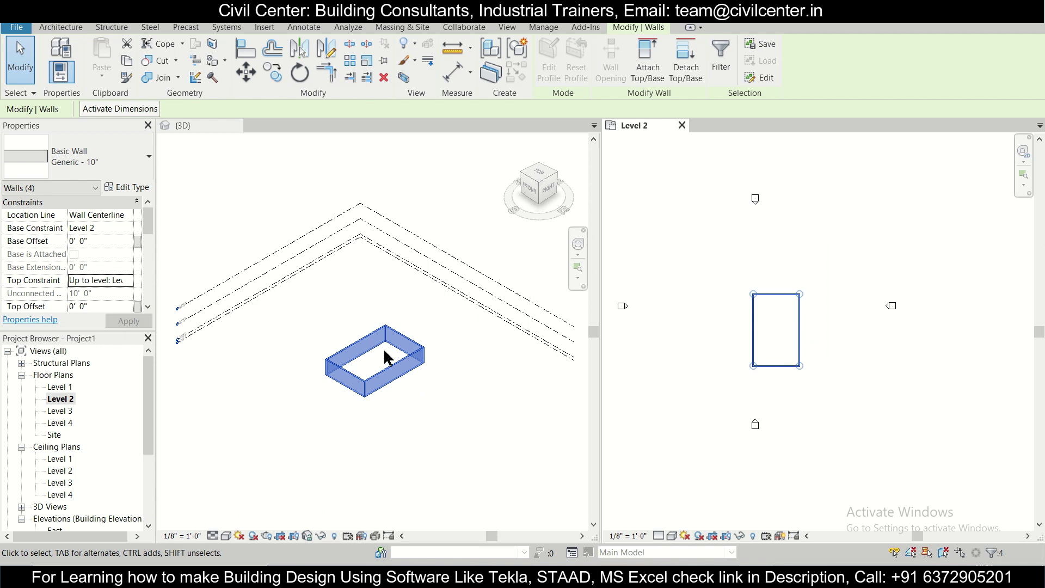
pyautogui.scroll(3, 389, 381)
pyautogui.scroll(-3, 390, 379)
pyautogui.scroll(3, 815, 332)
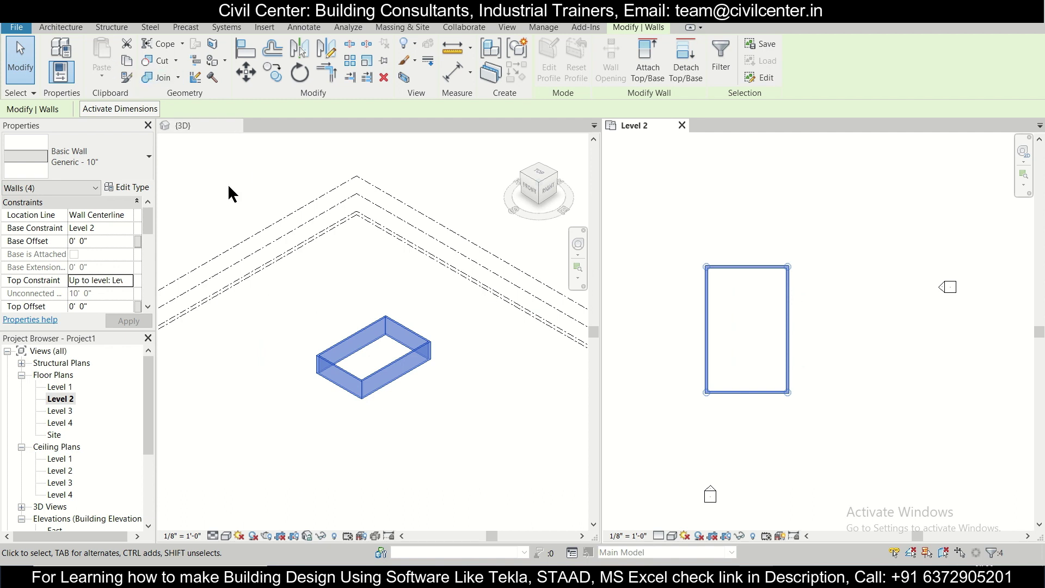
# Start the Wall command with the Generic - 5" type, Level 3 height and the Finish Face: Interior location line
pyautogui.press('w')
pyautogui.press('a')
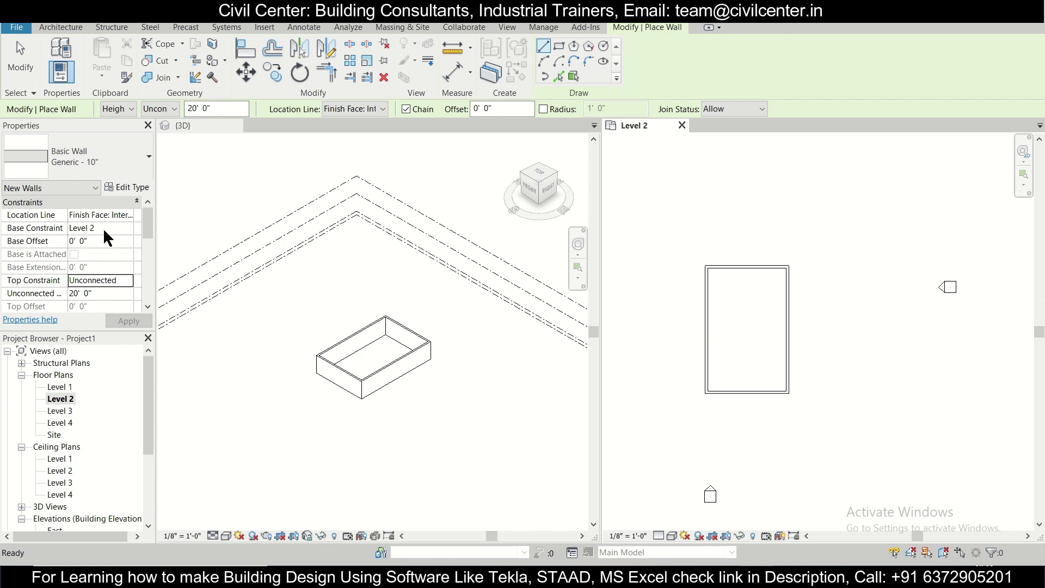
pyautogui.click(103, 165)
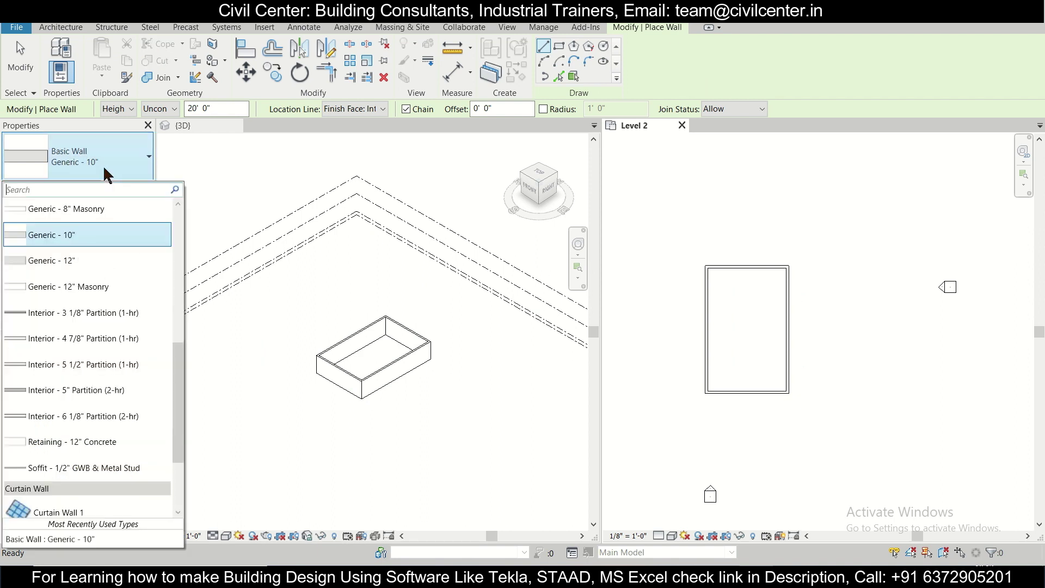
pyautogui.scroll(5, 125, 249)
pyautogui.click(122, 241)
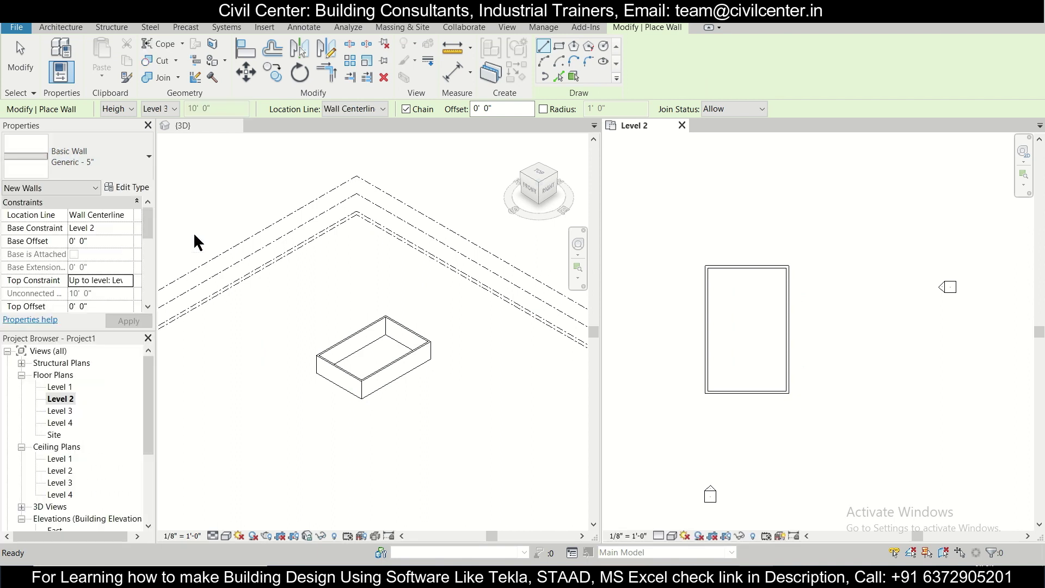
pyautogui.click(374, 109)
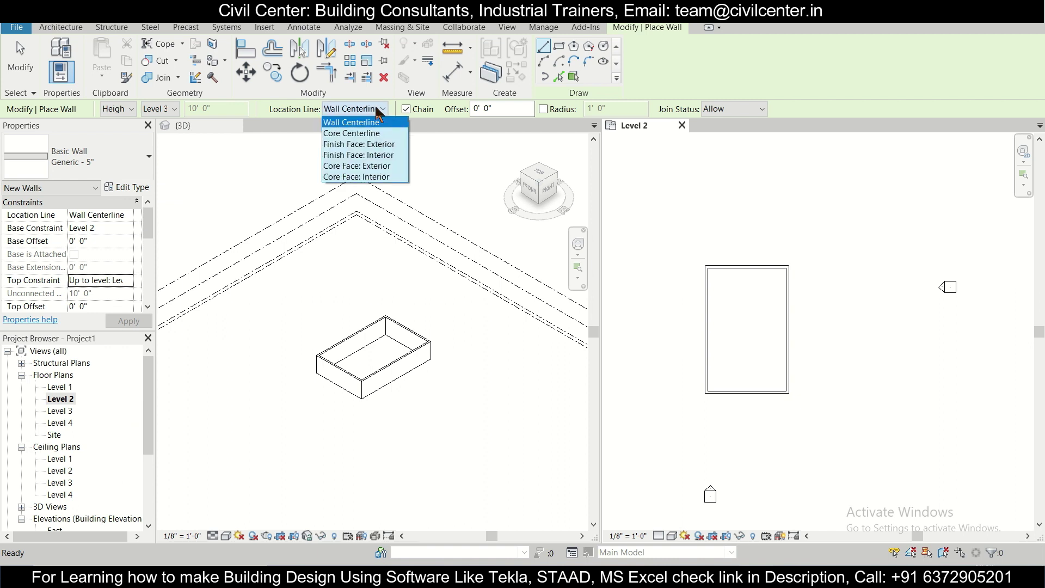
pyautogui.click(374, 155)
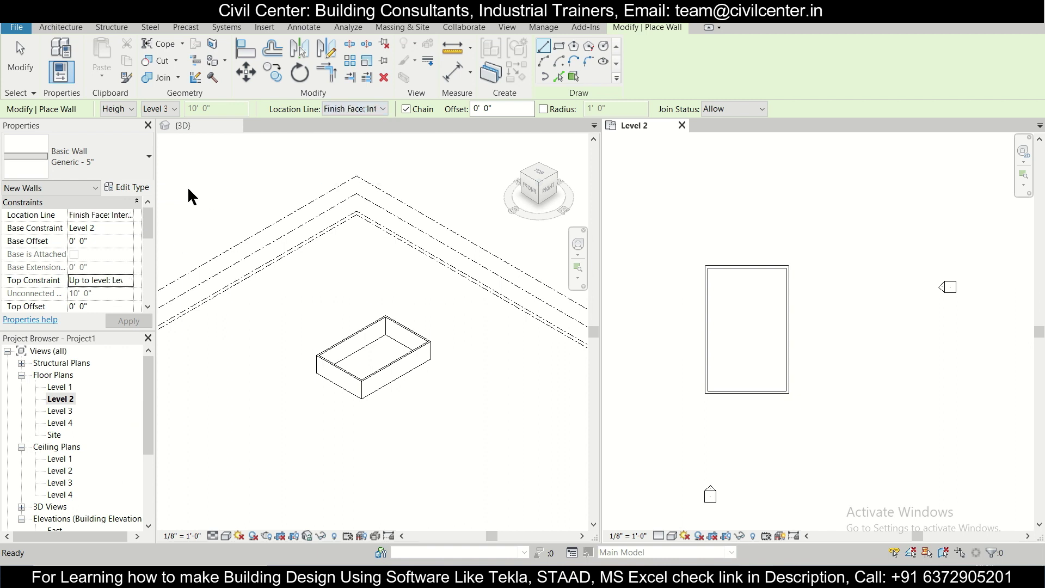
pyautogui.click(164, 109)
pyautogui.click(165, 109)
# Switch to the ground floor plan PDF and check the bedroom, utility and kitchen dimensions
pyautogui.scroll(1, 770, 304)
pyautogui.scroll(1, 769, 304)
pyautogui.scroll(1, 743, 303)
pyautogui.scroll(2, 772, 296)
pyautogui.scroll(1, 746, 263)
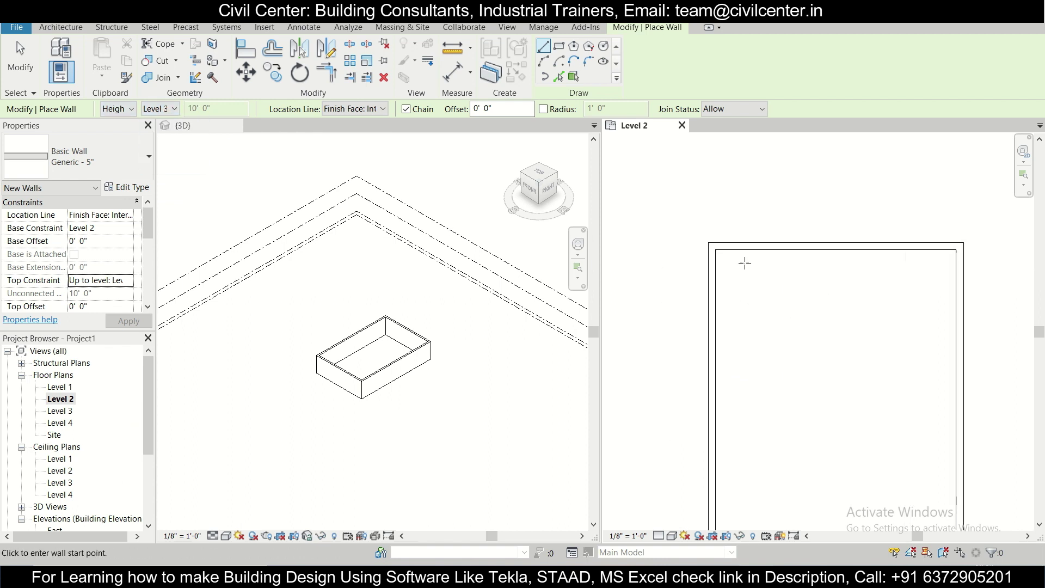
pyautogui.scroll(-1, 746, 267)
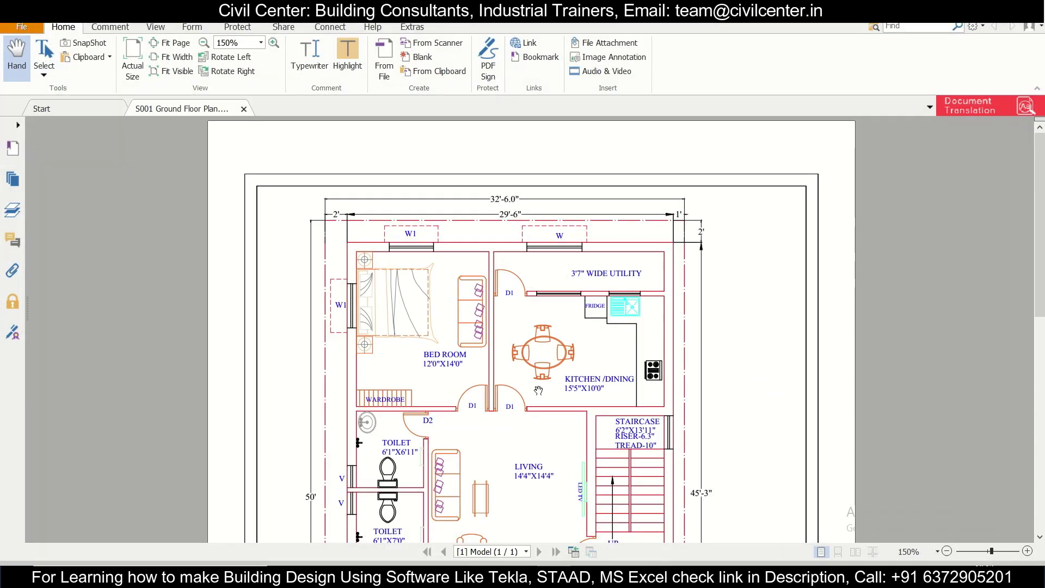
pyautogui.scroll(-5, 538, 391)
pyautogui.scroll(4, 538, 391)
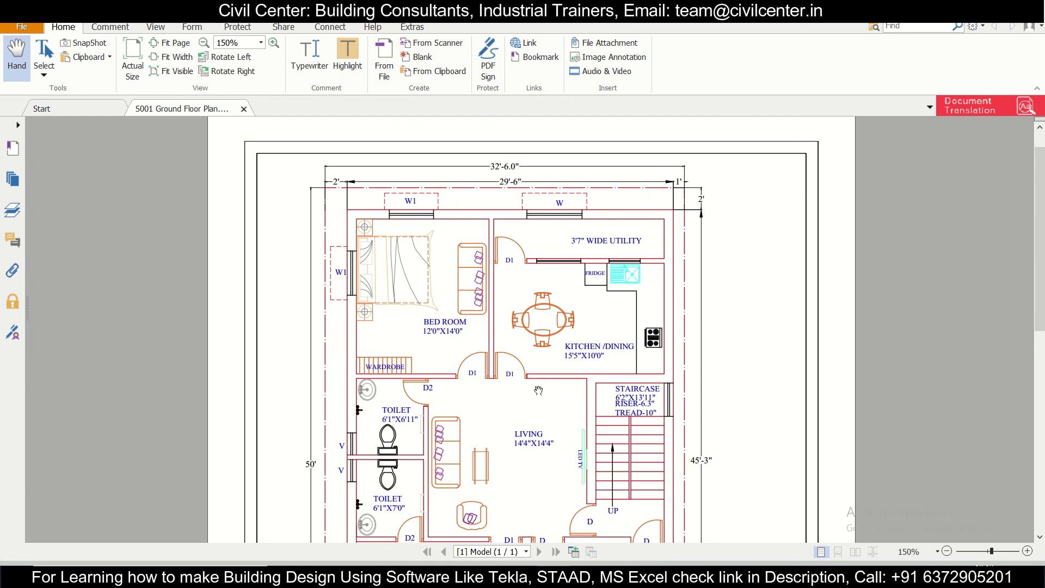
pyautogui.scroll(1, 498, 372)
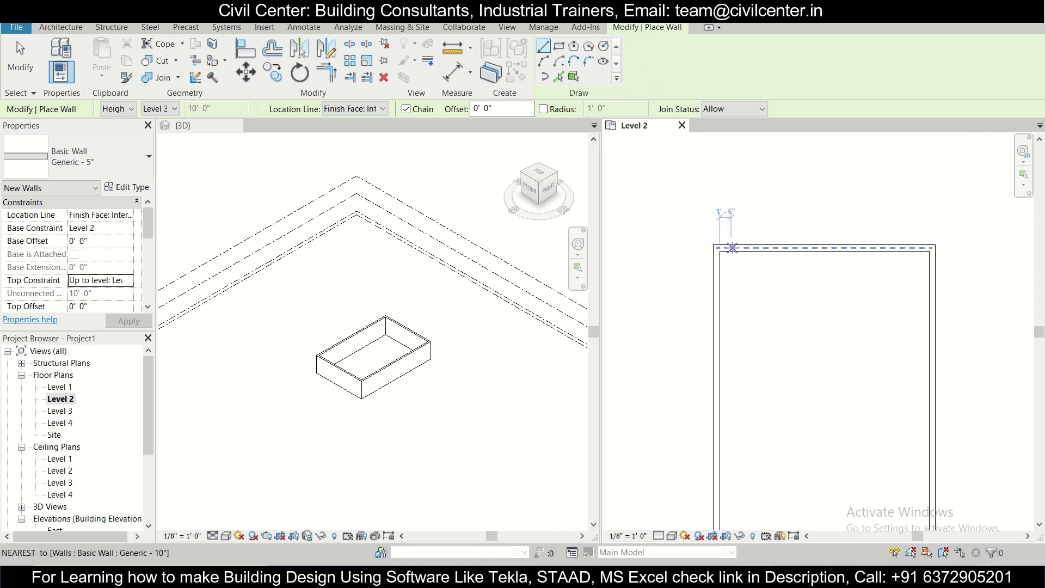
# Use Pick Lines to place 5" walls offset 12' 0" from the left outer wall and 3' 7" from the rear outer wall
pyautogui.click(559, 77)
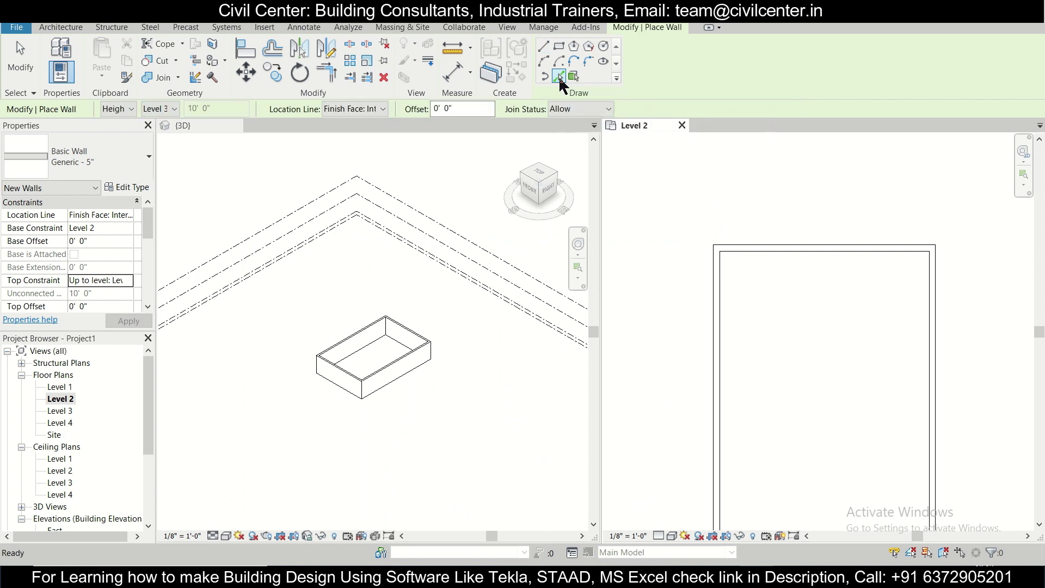
pyautogui.click(463, 108)
pyautogui.write('12')
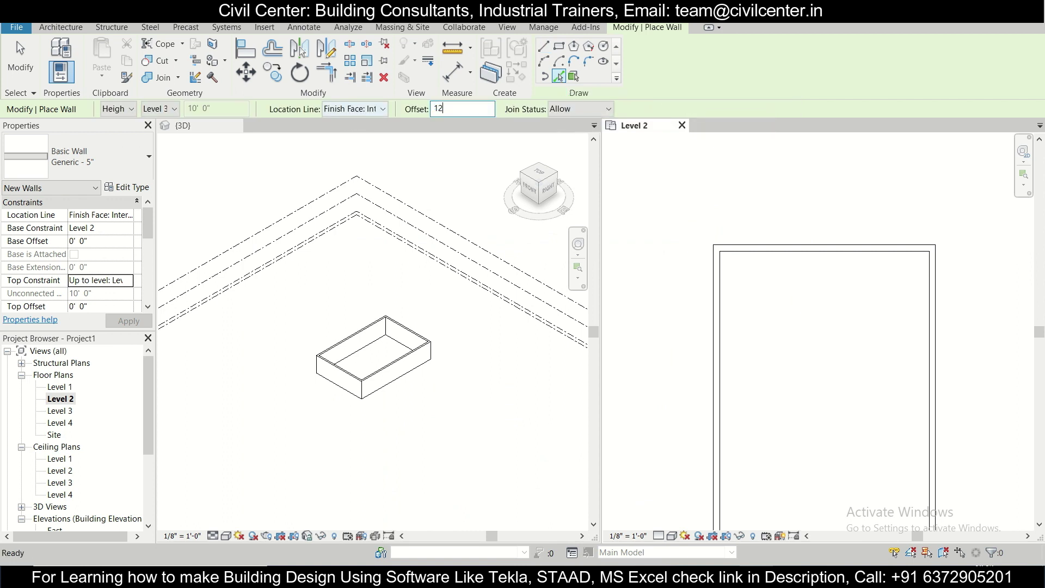
pyautogui.click(721, 298)
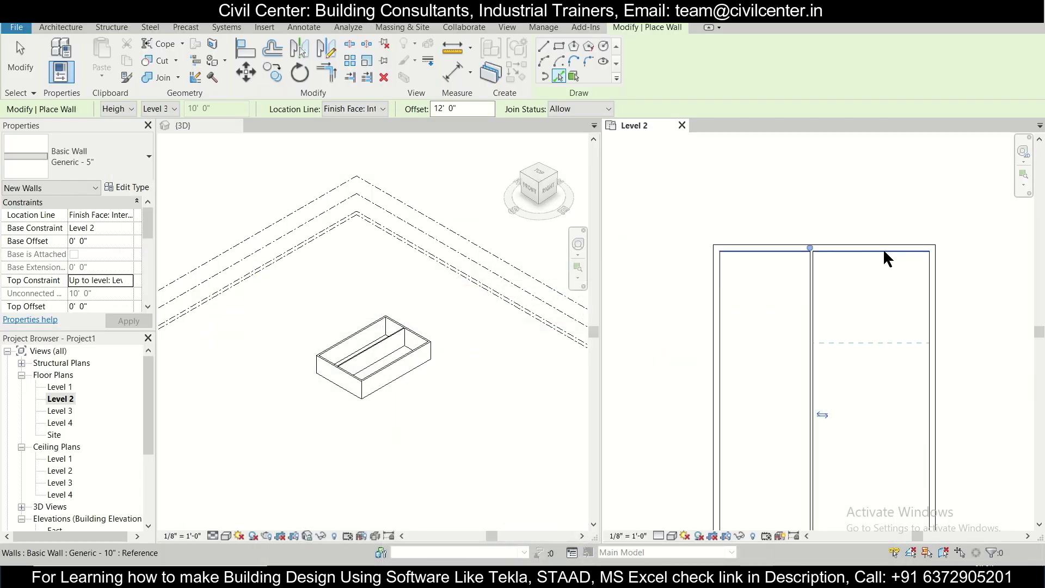
pyautogui.click(473, 108)
pyautogui.write('3')
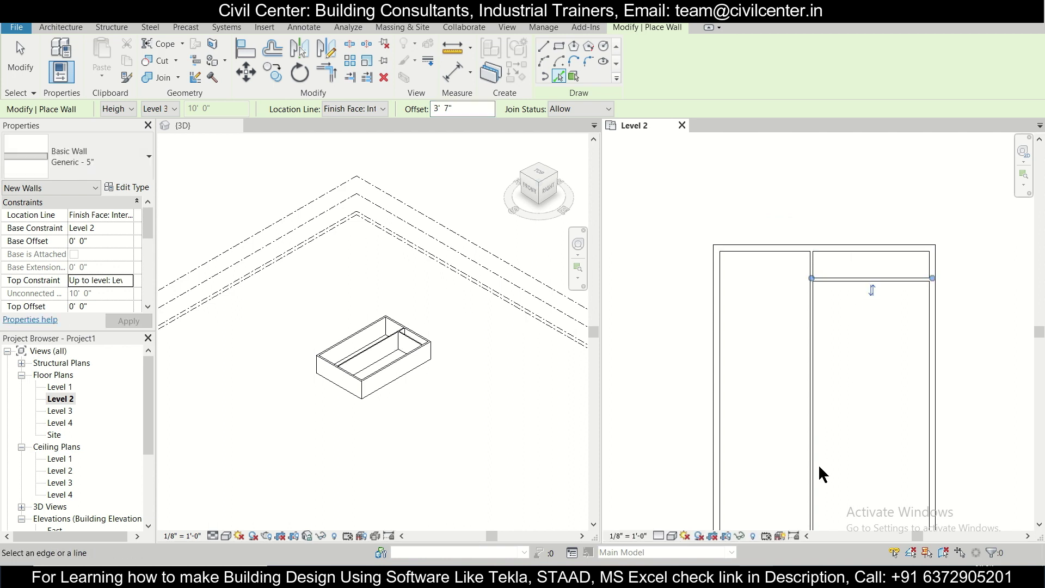
# Check the kitchen size in the floor plan PDF and place a 5" wall offset 10' 0" from the utility wall
pyautogui.hotkey('alt', 'Tab')
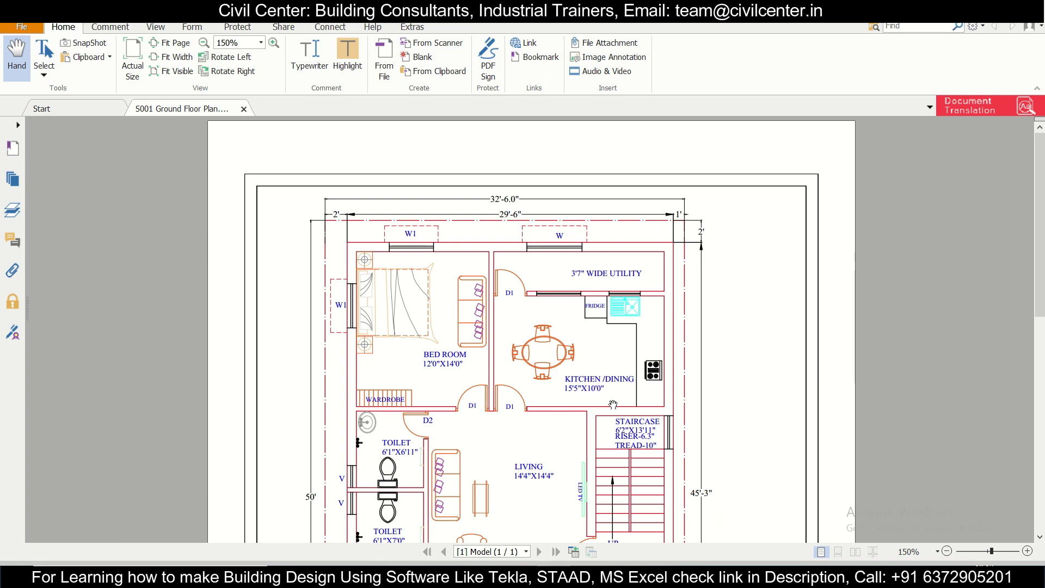
pyautogui.keyDown('ctrl'); pyautogui.scroll(3, 613, 404); pyautogui.keyUp('ctrl')
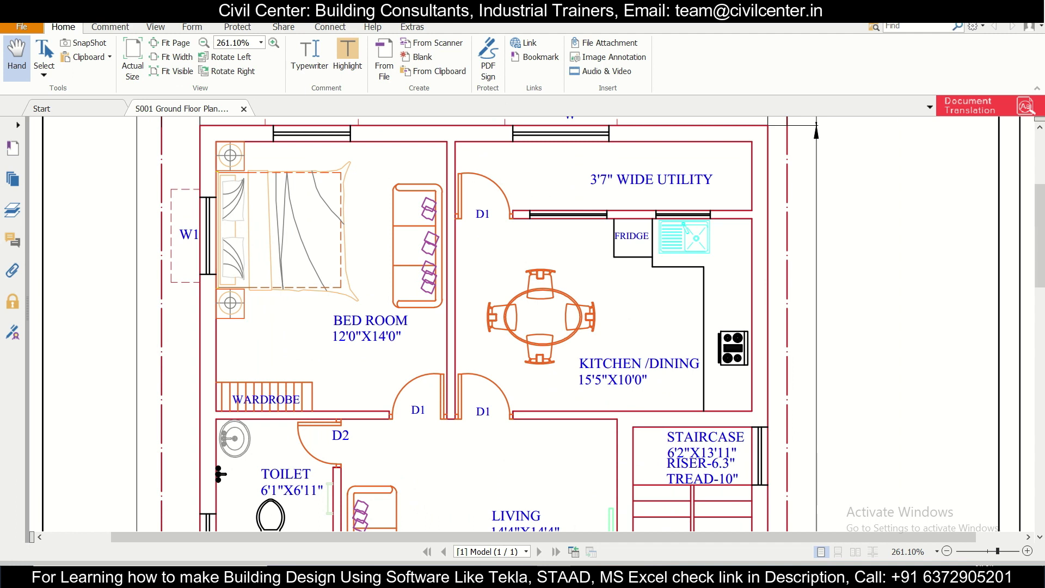
pyautogui.hotkey('alt', 'Tab')
pyautogui.click(462, 108)
pyautogui.write('10\'  0"')
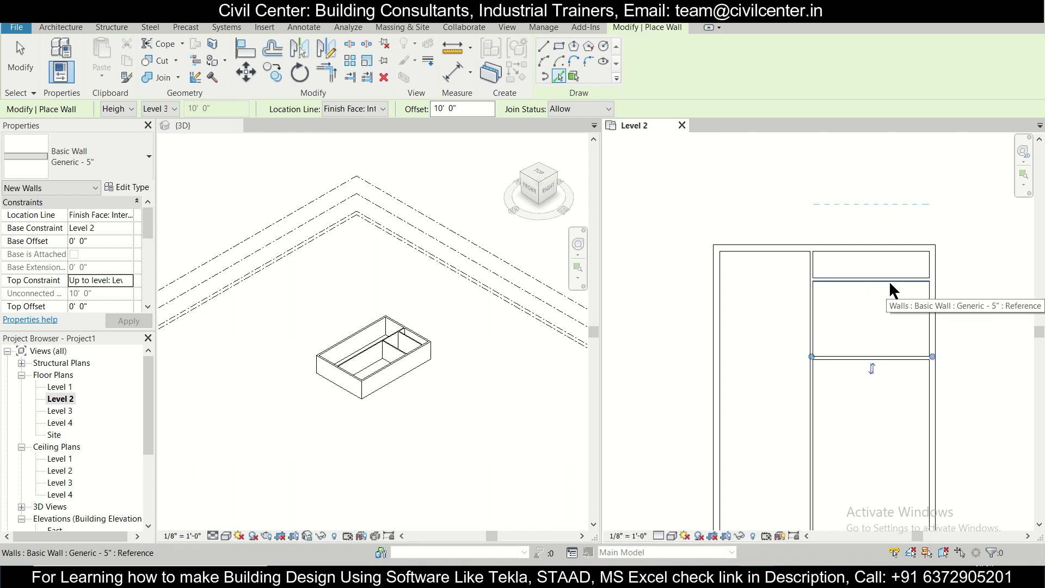
# Compare with the floor plan PDF and extend the kitchen's lower wall to the left outer wall to close the bedroom
pyautogui.hotkey('alt', 'Tab')
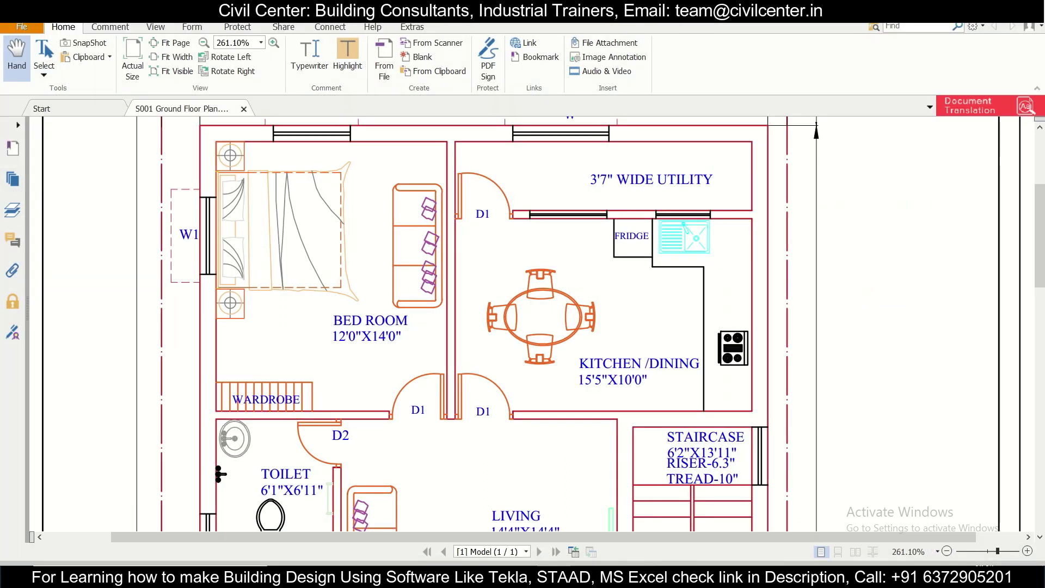
pyautogui.hotkey('alt', 'Tab')
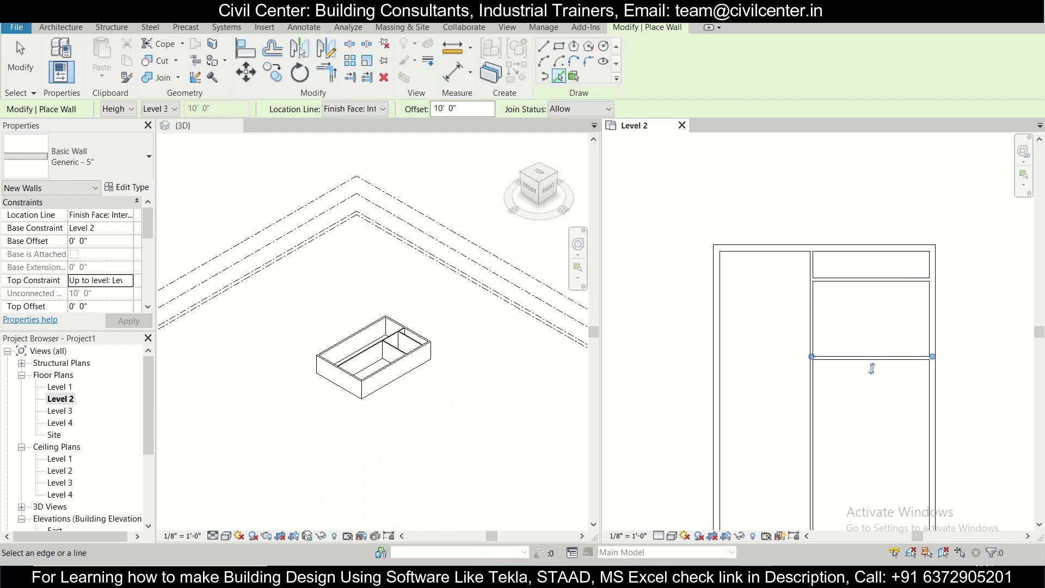
pyautogui.hotkey('alt', 'Tab')
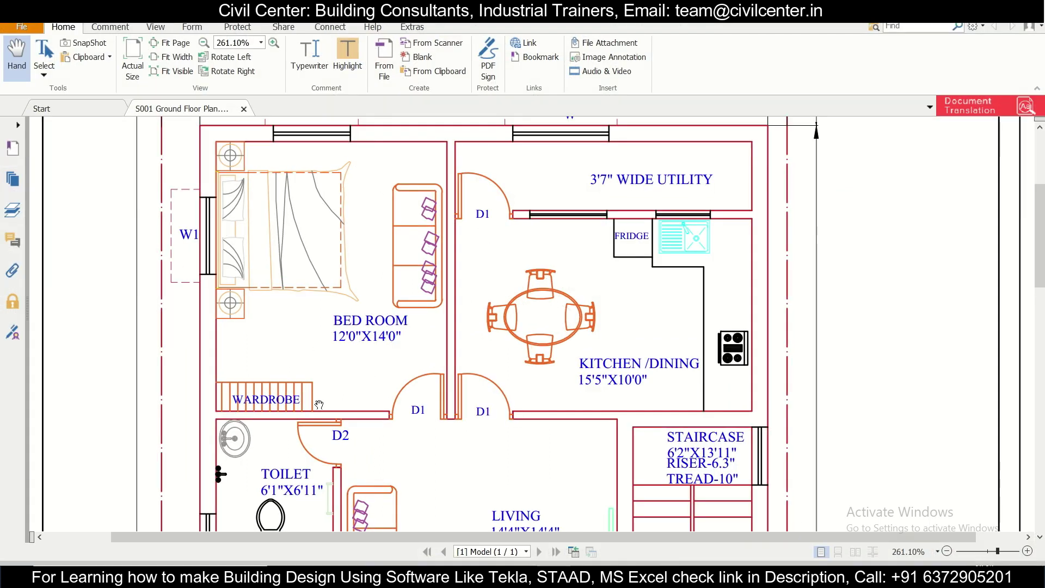
pyautogui.hotkey('alt', 'Tab')
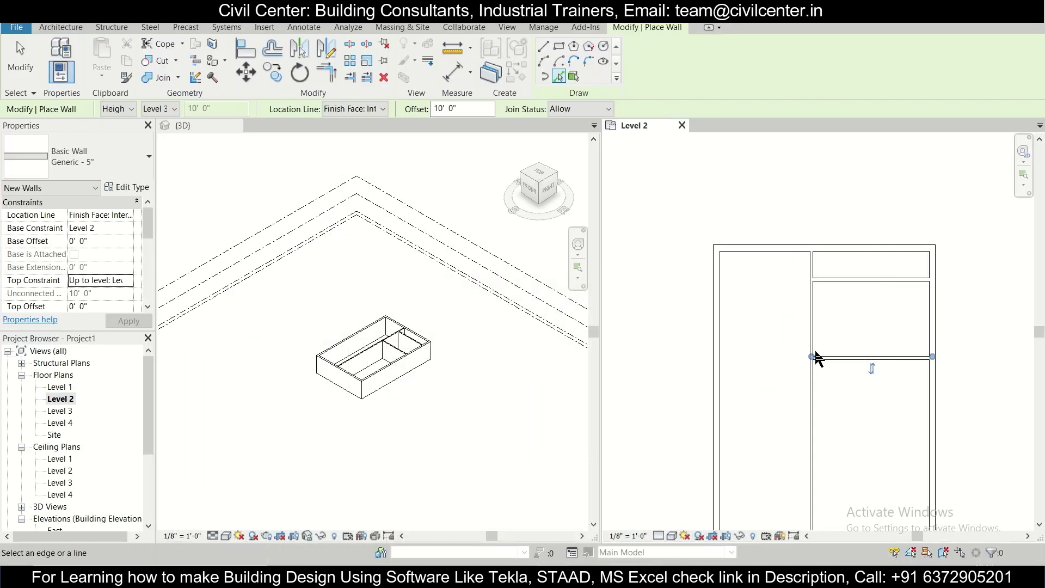
pyautogui.click(834, 356)
pyautogui.press('Escape')
pyautogui.press('Escape')
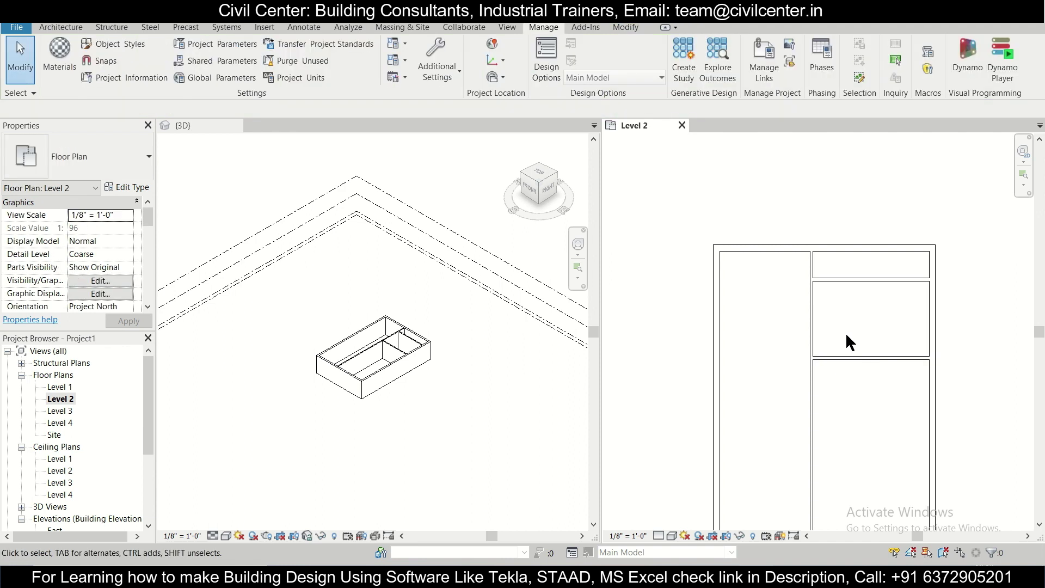
pyautogui.click(834, 357)
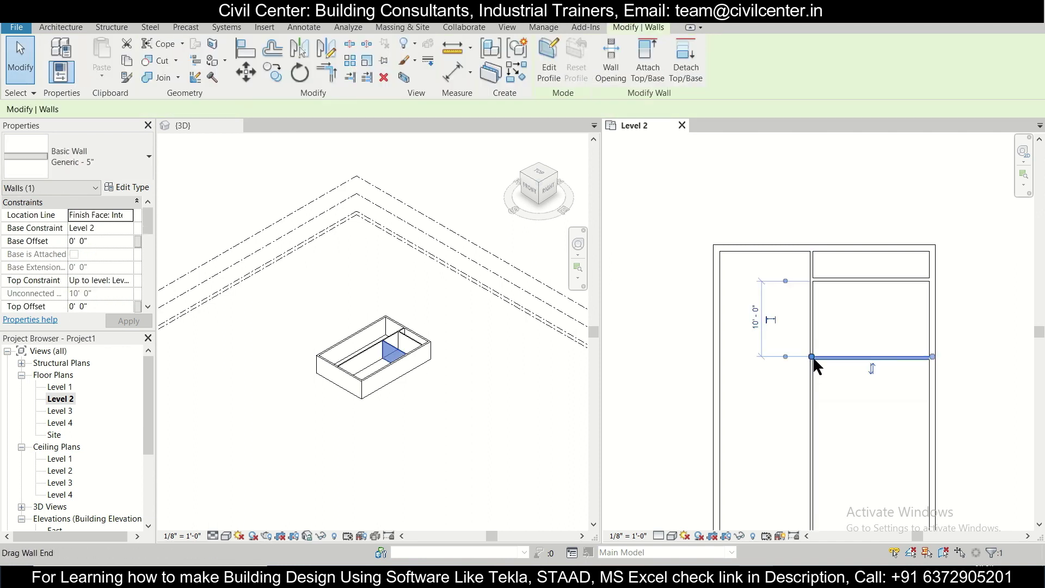
pyautogui.moveTo(812, 357); pyautogui.dragTo(724, 355)
pyautogui.click(785, 392)
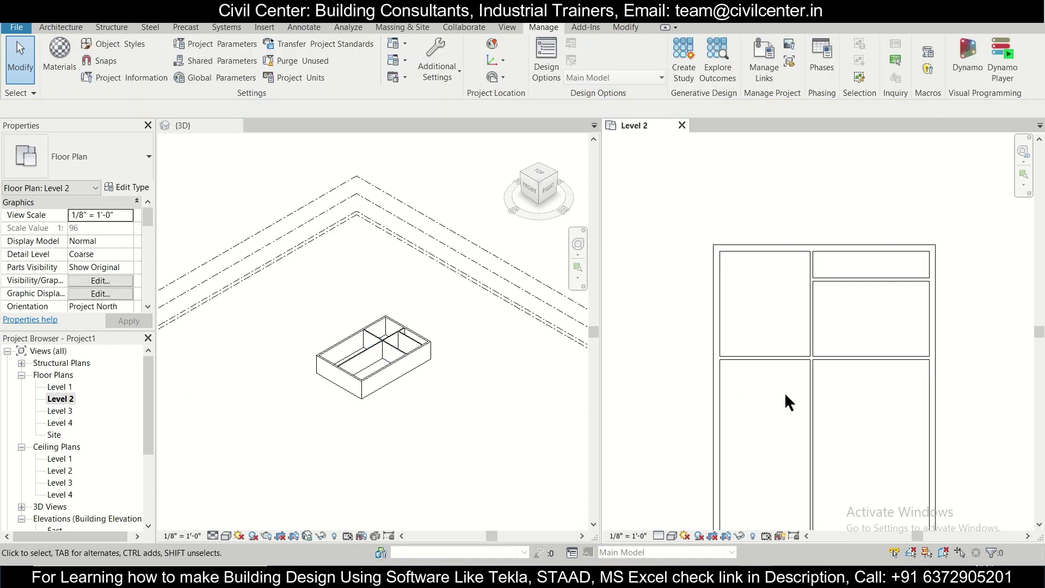
# Shorten the wall between bedroom and kitchen so it ends at the cross wall below them
pyautogui.scroll(-2, 825, 370)
pyautogui.moveTo(822, 425); pyautogui.dragTo(822, 411, button='middle')
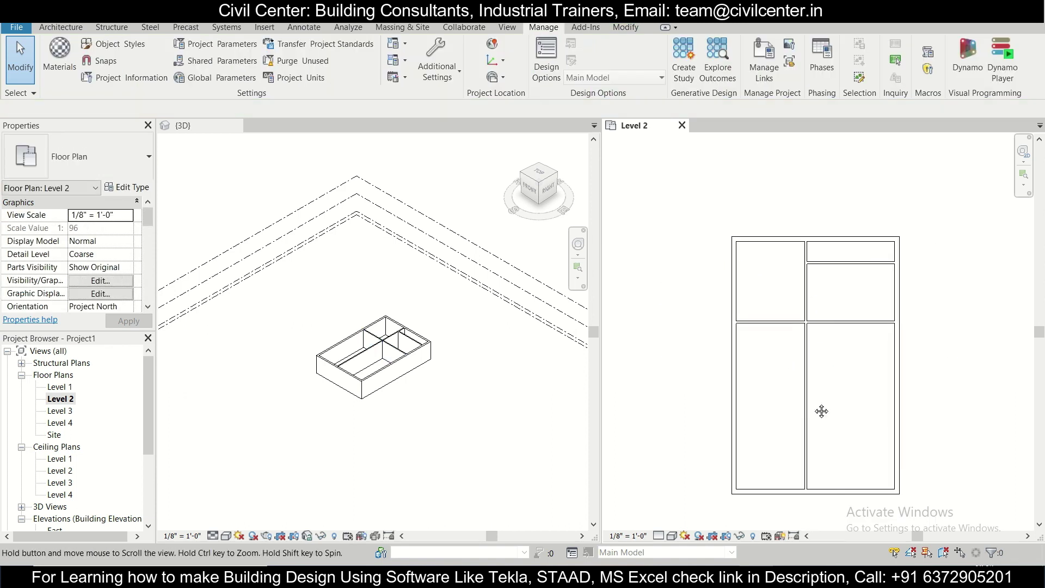
pyautogui.scroll(2, 820, 413)
pyautogui.click(797, 419)
pyautogui.moveTo(796, 482); pyautogui.dragTo(798, 263)
pyautogui.scroll(2, 796, 260)
pyautogui.scroll(2, 796, 263)
pyautogui.press('Escape')
pyautogui.click(796, 229)
pyautogui.scroll(-1, 788, 298)
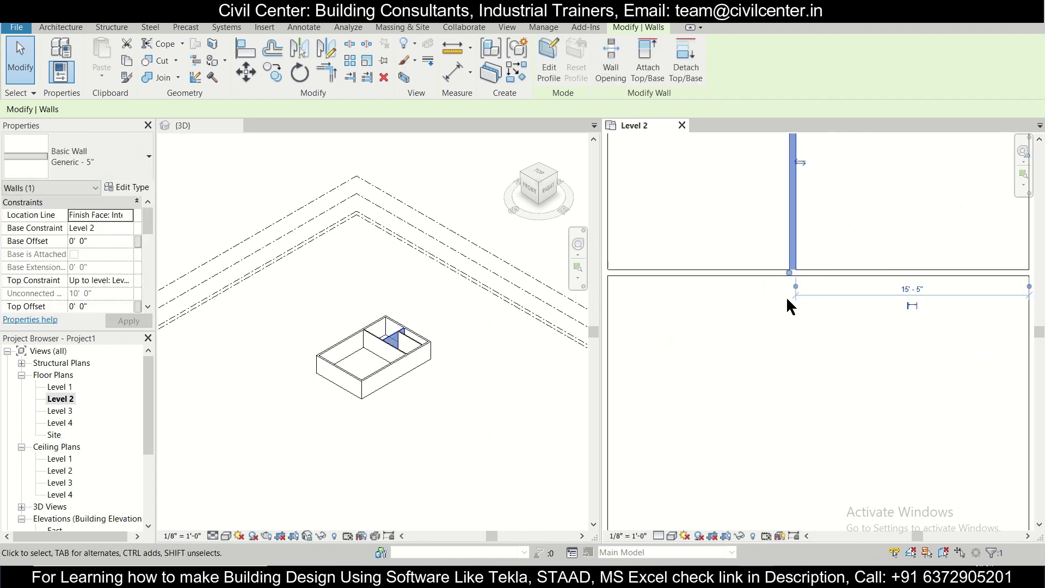
pyautogui.scroll(-3, 789, 306)
pyautogui.click(802, 301)
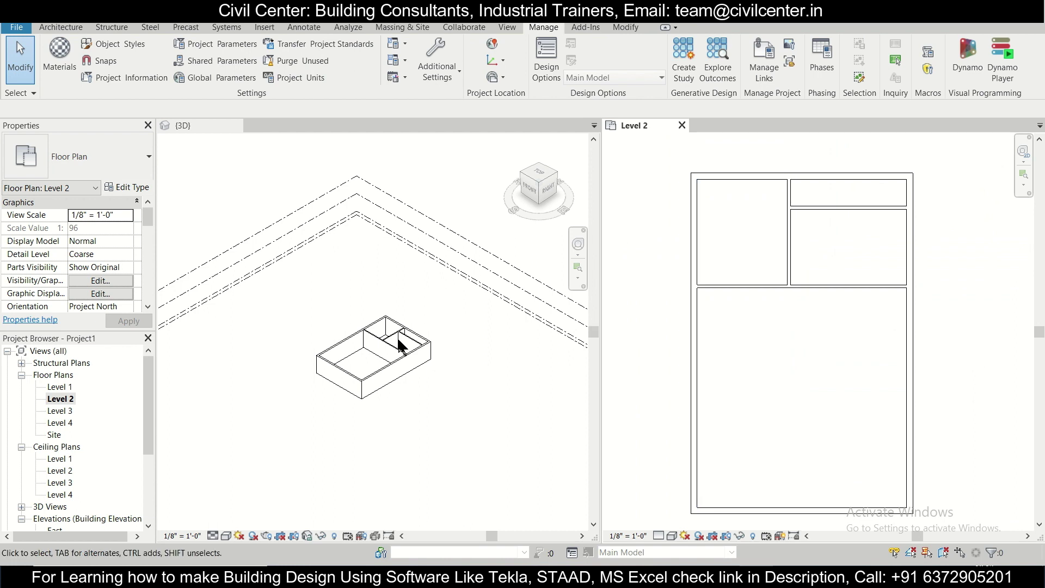
# Inspect the interior walls in the 3D view and check the living room and staircase area in the floor plan PDF
pyautogui.scroll(5, 402, 346)
pyautogui.moveTo(456, 302); pyautogui.dragTo(515, 207, button='middle')
pyautogui.scroll(-1, 762, 305)
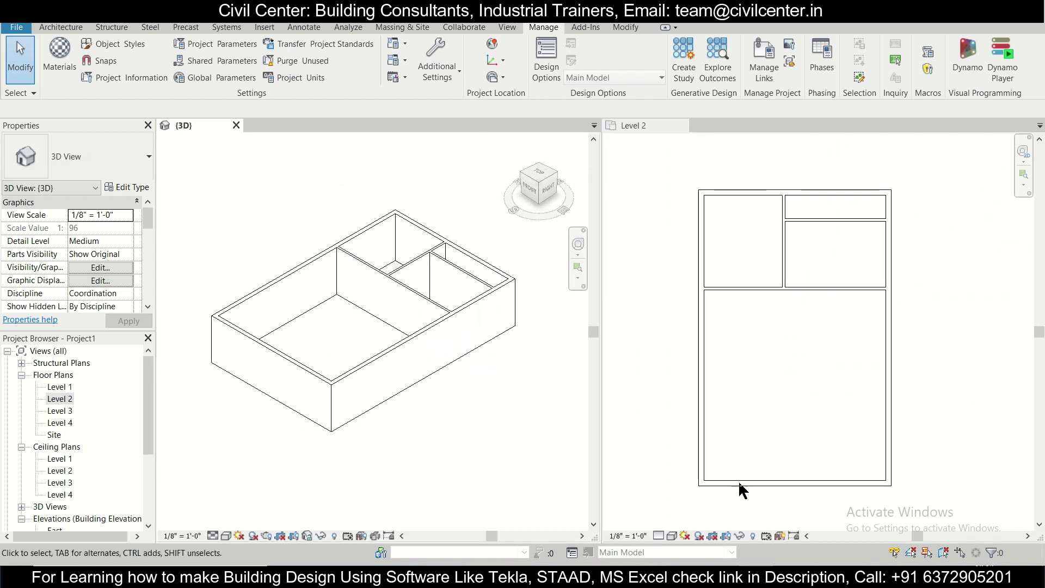
pyautogui.hotkey('alt', 'Tab')
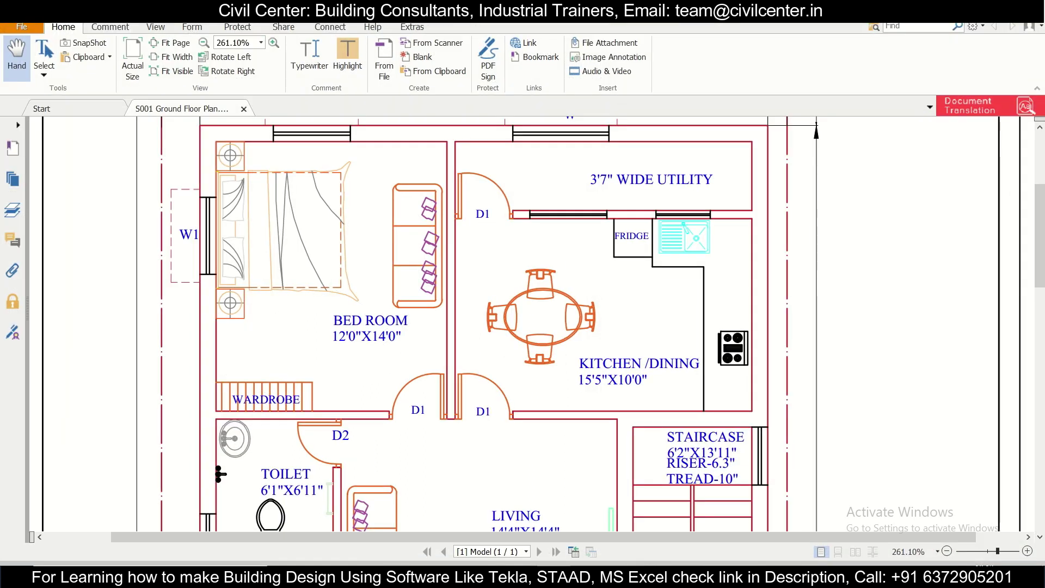
pyautogui.keyDown('ctrl'); pyautogui.scroll(-3, 544, 433); pyautogui.keyUp('ctrl')
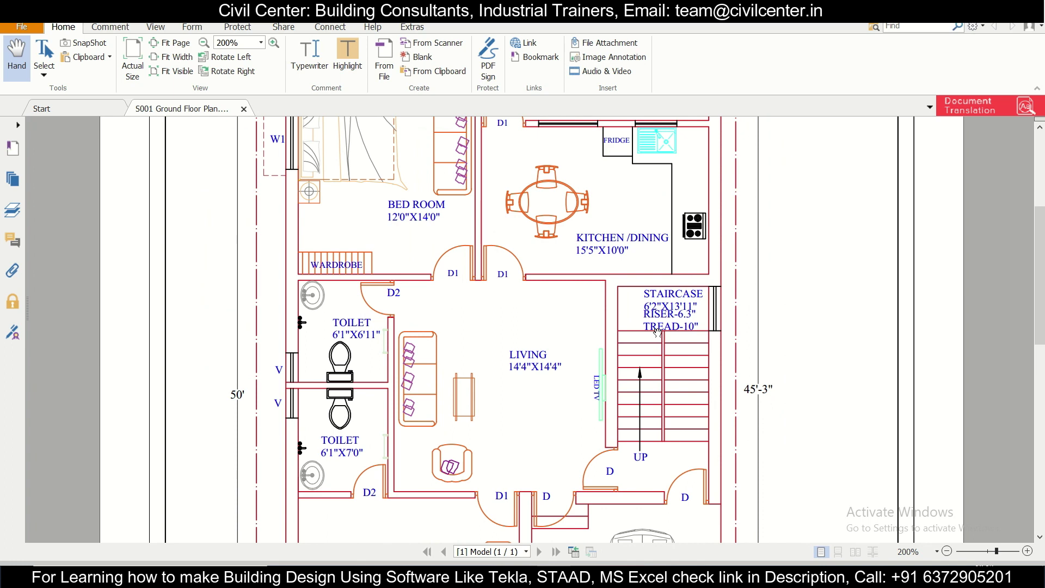
pyautogui.scroll(-1, 335, 369)
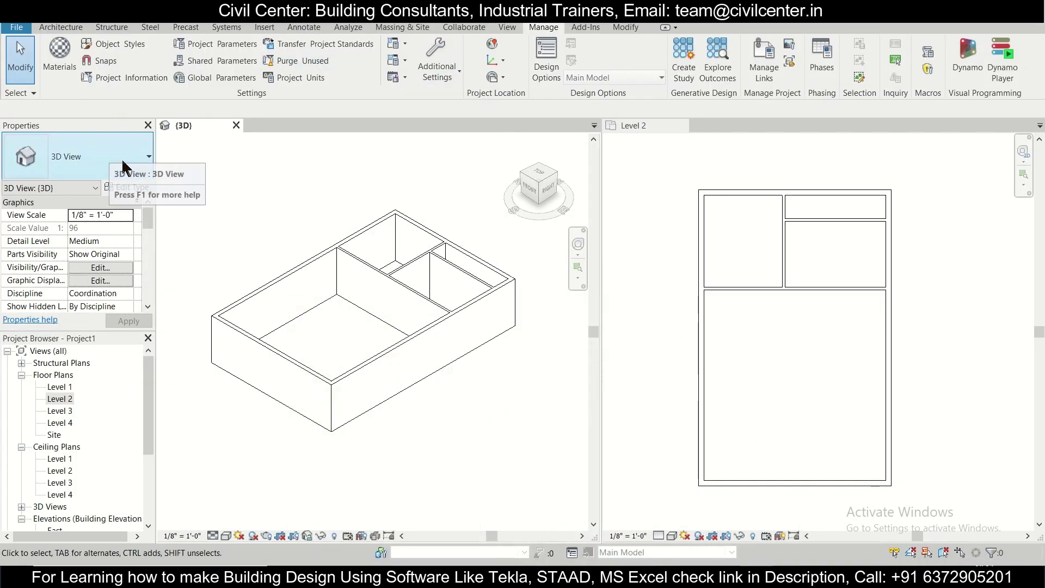
# Start the Wall command with the Generic - 10" type, check the staircase walls in the PDF, and choose the Pick Lines method
pyautogui.press('w')
pyautogui.press('a')
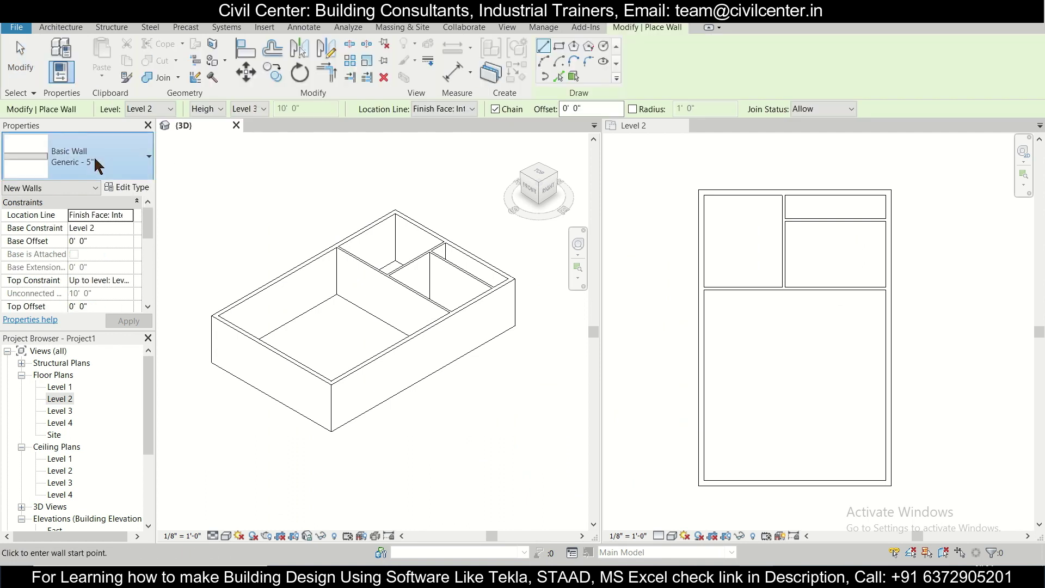
pyautogui.click(94, 156)
pyautogui.click(103, 386)
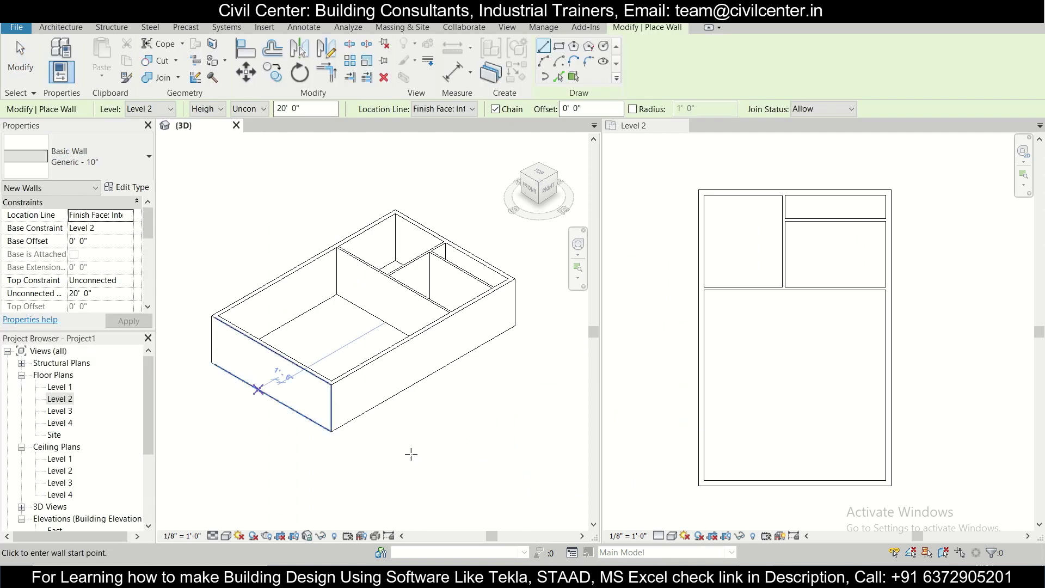
pyautogui.hotkey('alt', 'Tab')
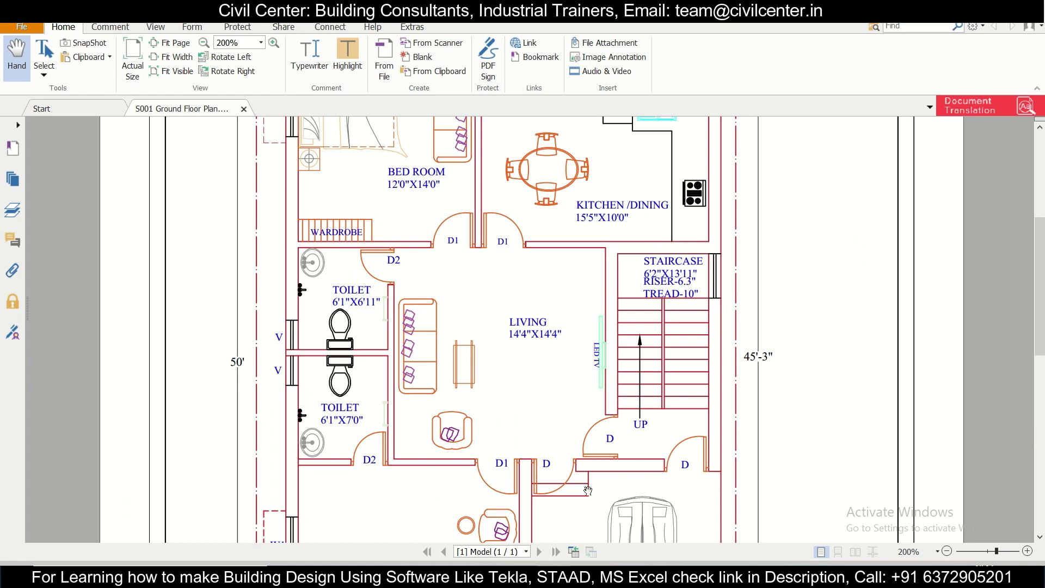
pyautogui.hotkey('alt', 'Tab')
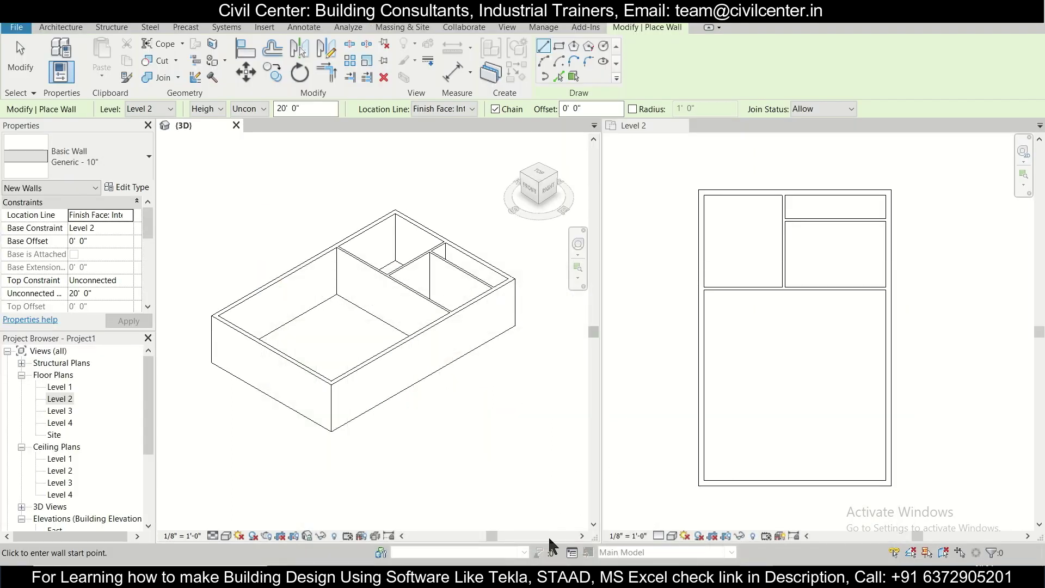
pyautogui.hotkey('alt', 'Tab')
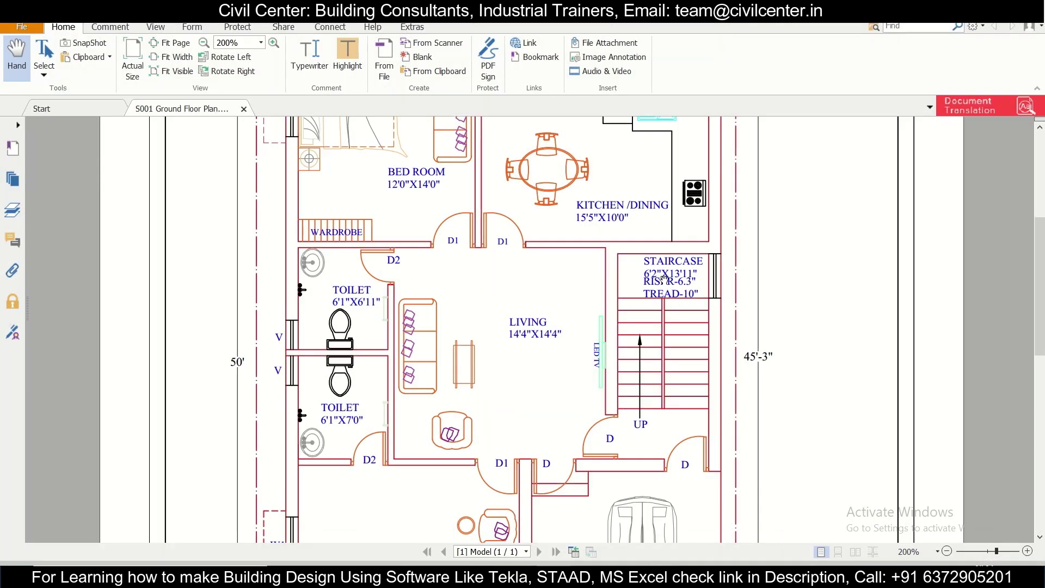
pyautogui.hotkey('alt', 'Tab')
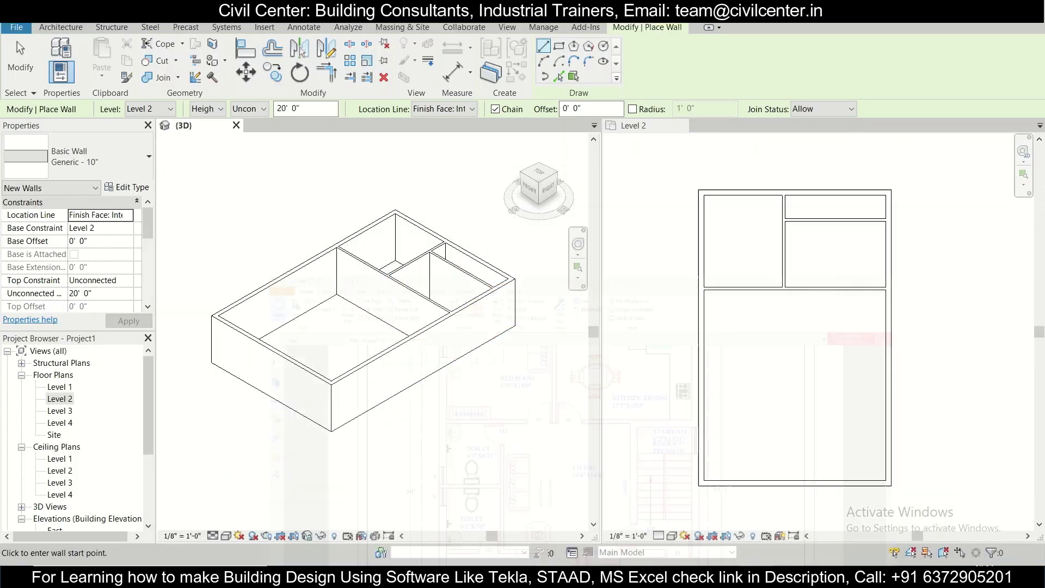
pyautogui.click(558, 76)
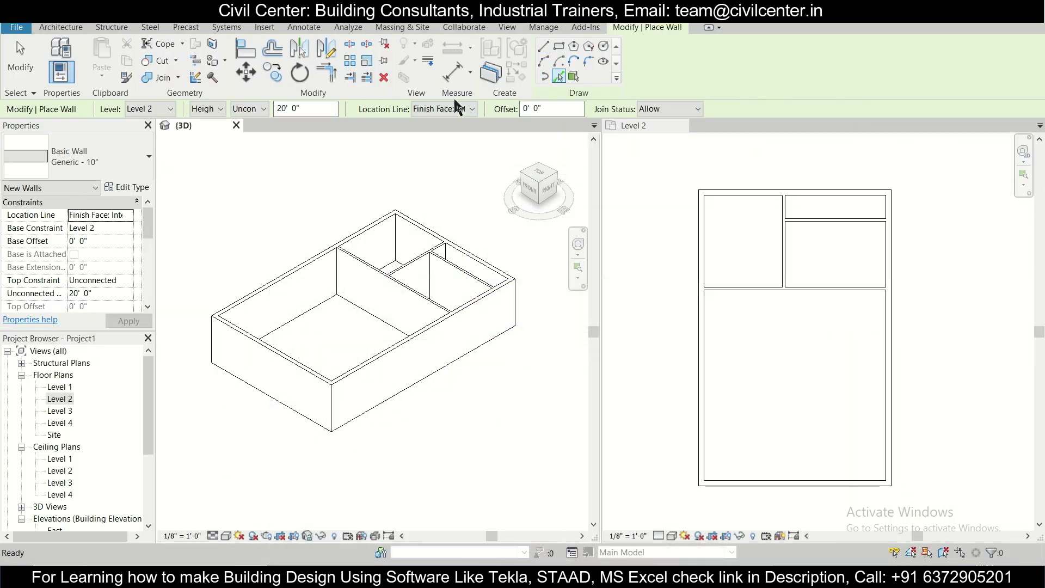
pyautogui.moveTo(326, 108); pyautogui.dragTo(249, 113)
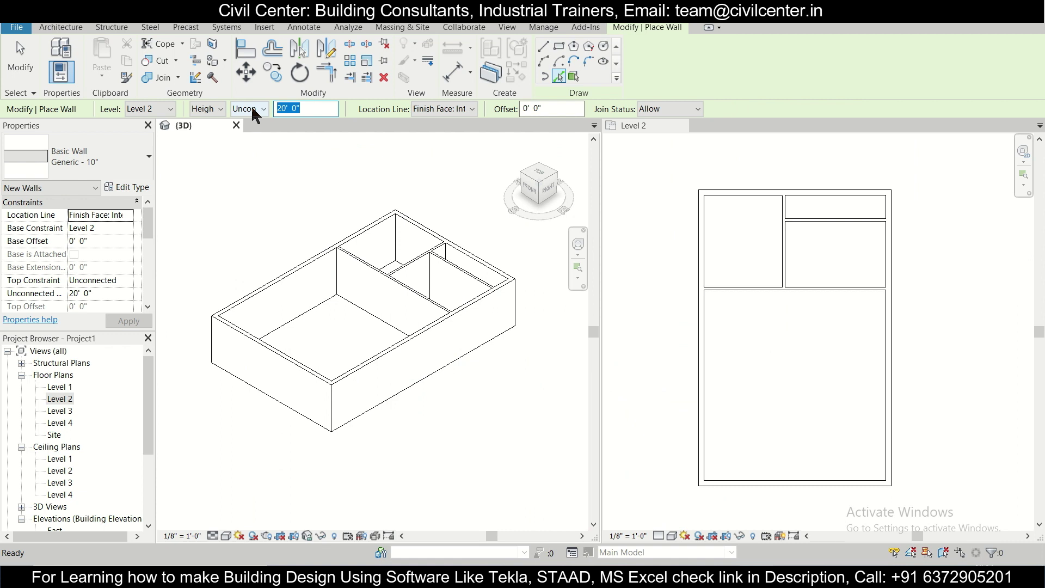
pyautogui.click(166, 110)
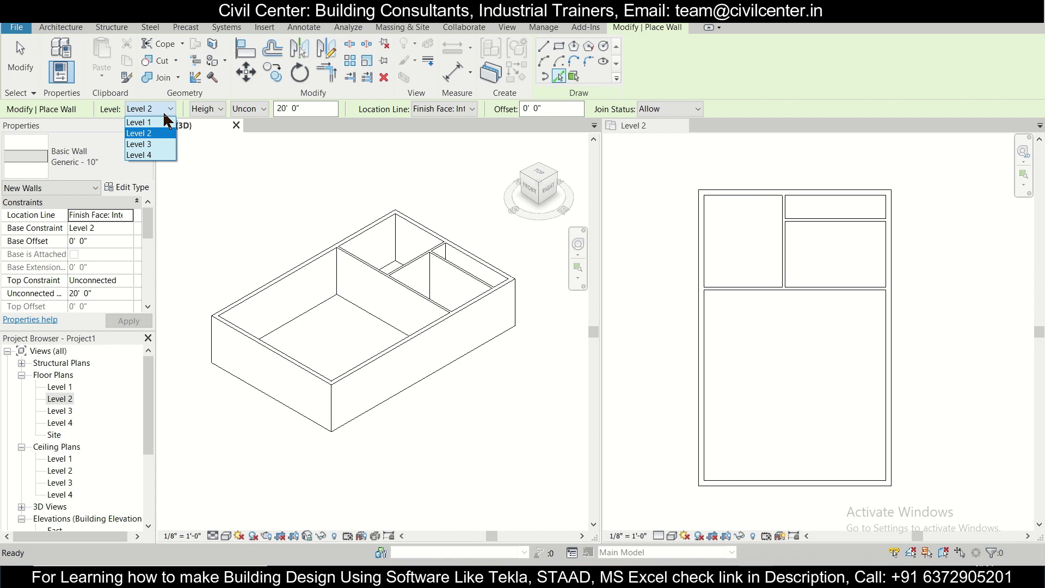
pyautogui.click(167, 111)
pyautogui.click(212, 111)
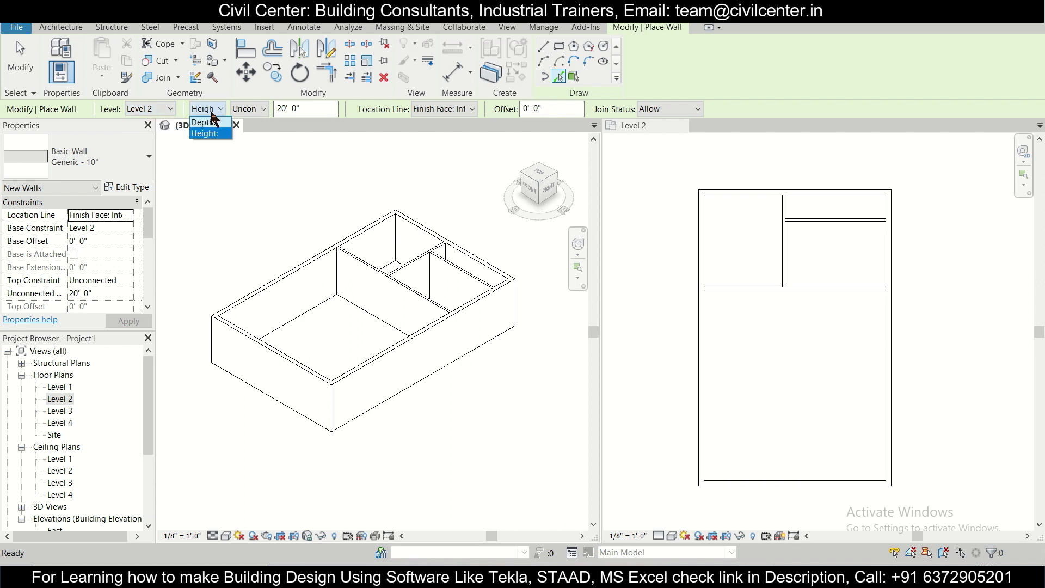
pyautogui.click(212, 112)
pyautogui.click(166, 109)
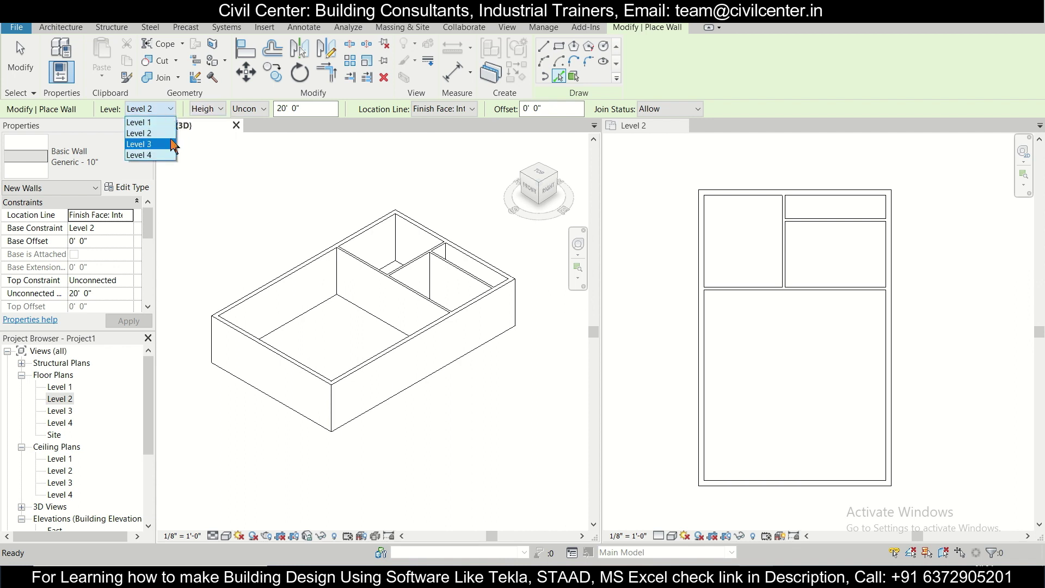
pyautogui.click(170, 145)
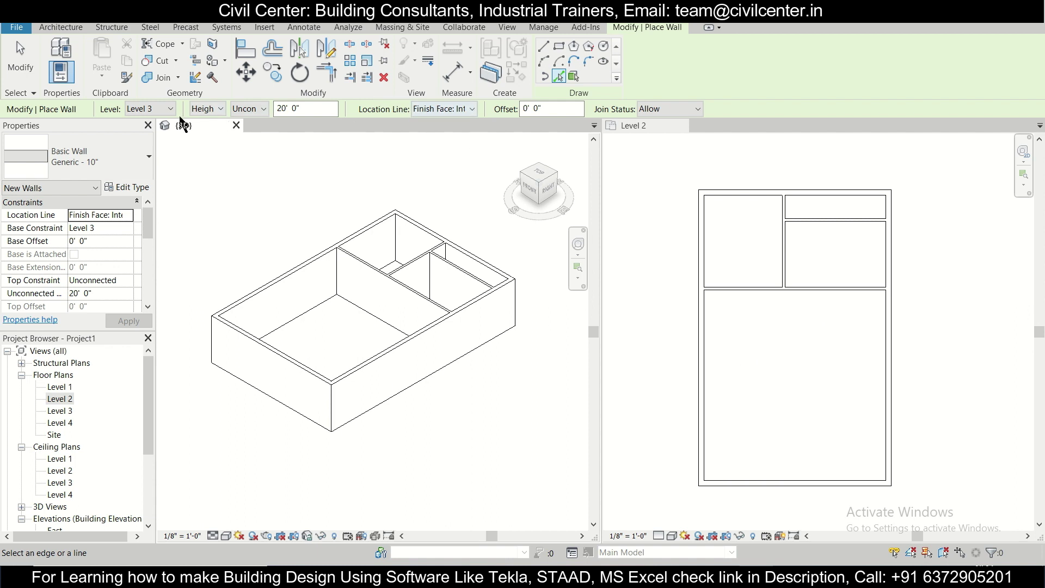
pyautogui.click(208, 109)
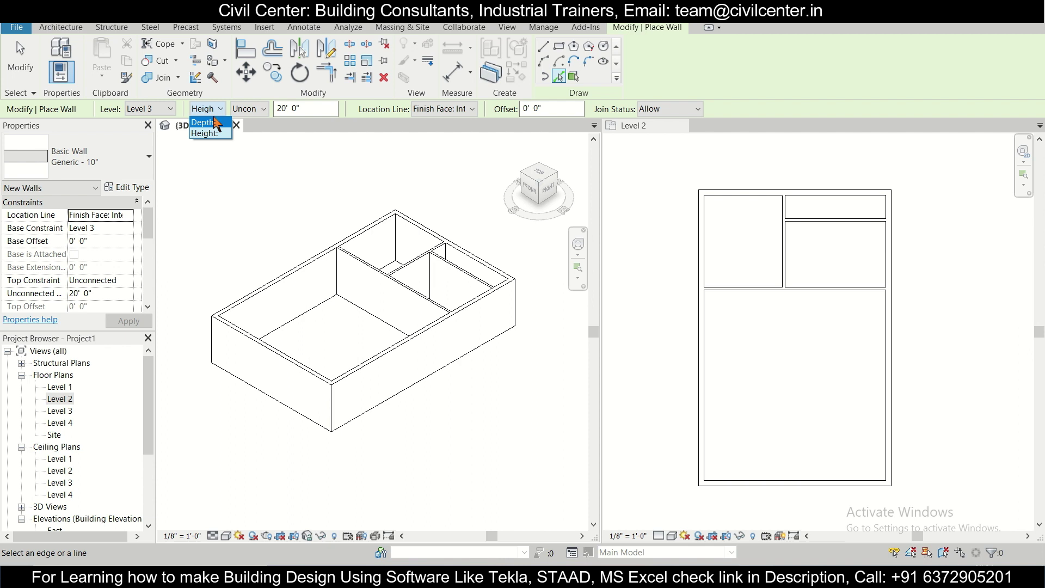
pyautogui.click(248, 121)
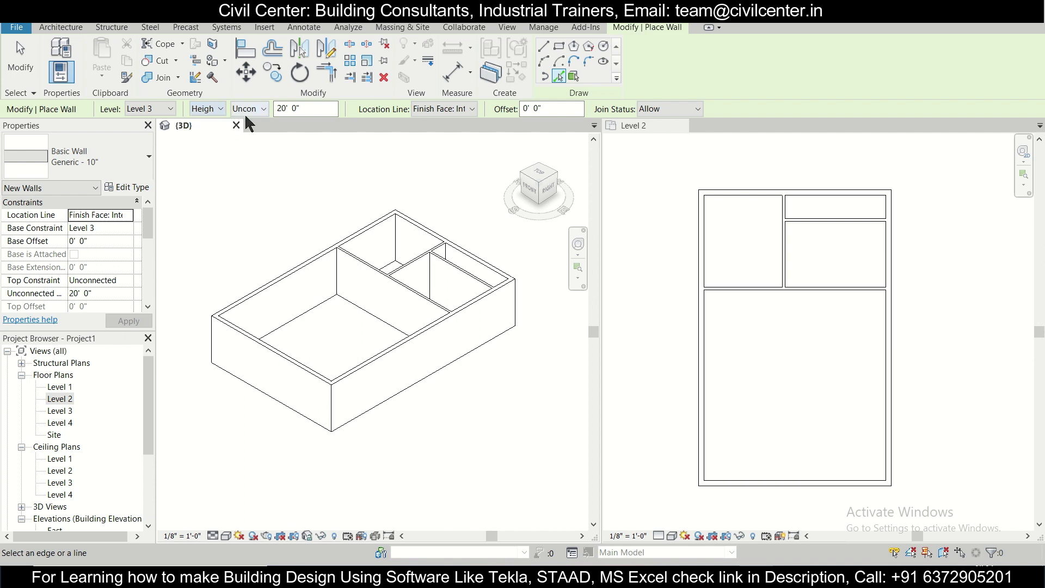
# Set the new walls to start at Level 2 and extend in height up to Level 3
pyautogui.click(166, 111)
pyautogui.click(164, 134)
pyautogui.click(256, 107)
pyautogui.click(257, 142)
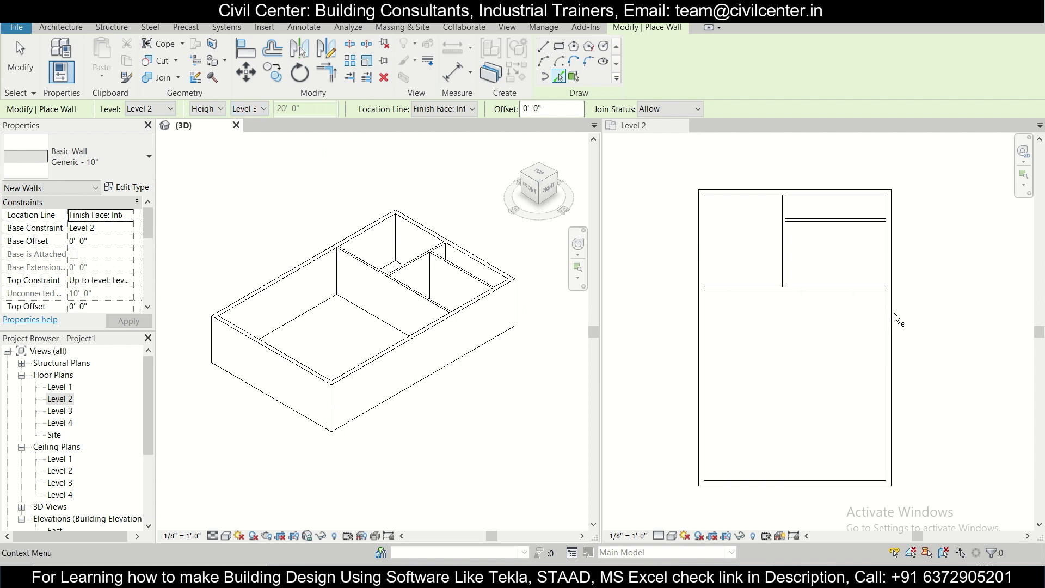
# Place a vertical Generic - 10" wall at a 6' 2" offset inward from the inner face of the right outer wall
pyautogui.click(567, 112)
pyautogui.write('6')
pyautogui.click(822, 324)
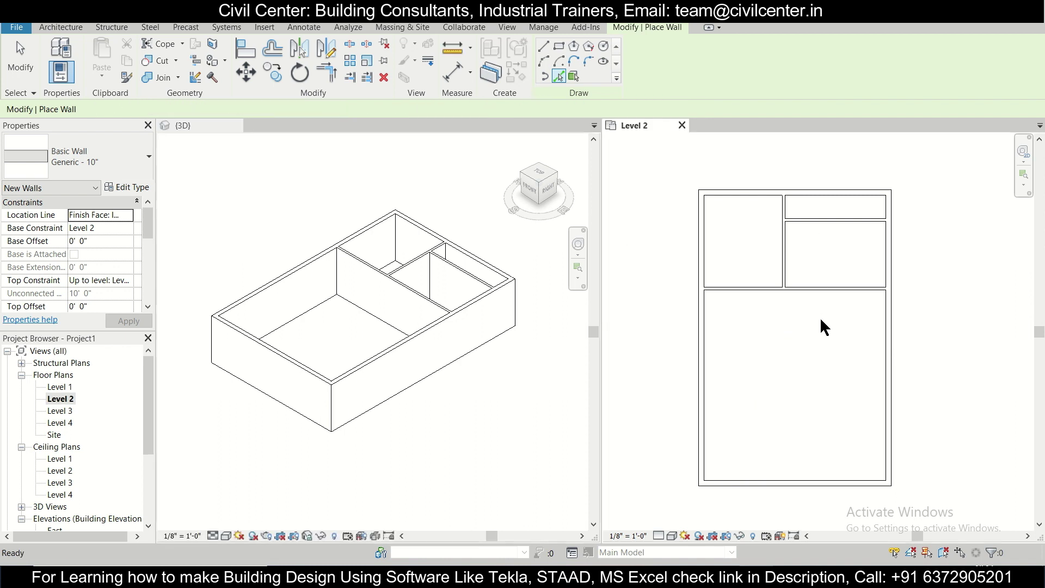
pyautogui.click(883, 326)
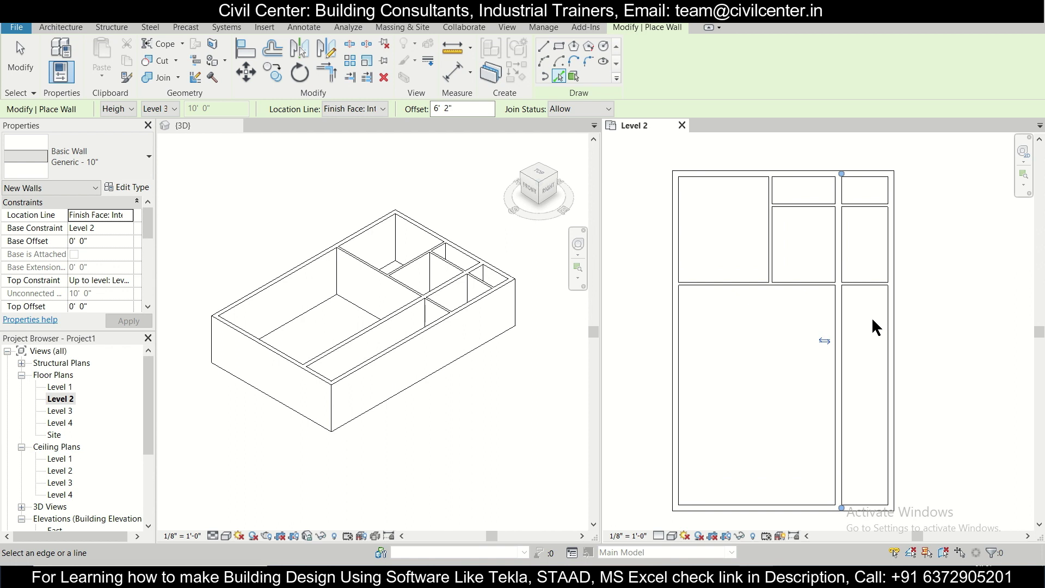
pyautogui.scroll(2, 871, 292)
pyautogui.scroll(-2, 864, 321)
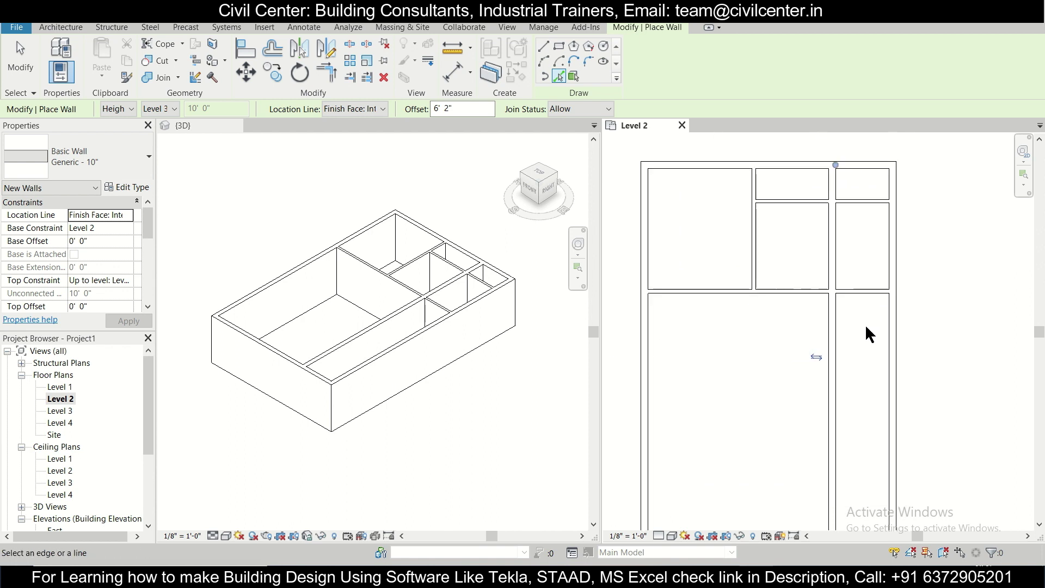
pyautogui.scroll(-1, 860, 316)
pyautogui.press('Escape')
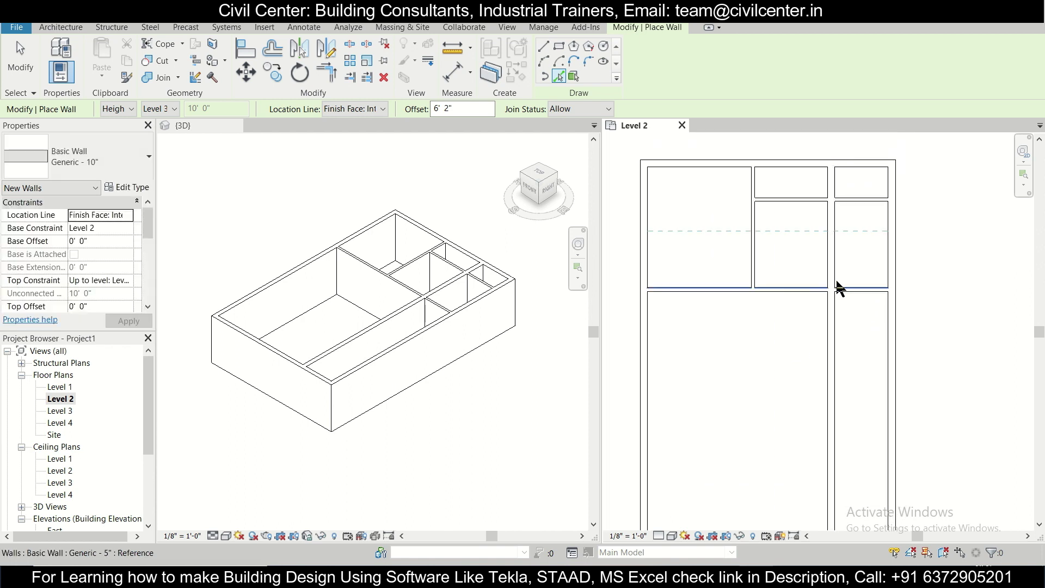
# Shorten the new vertical 10" wall so its upper end stops at the horizontal 5" cross wall
pyautogui.click(833, 264)
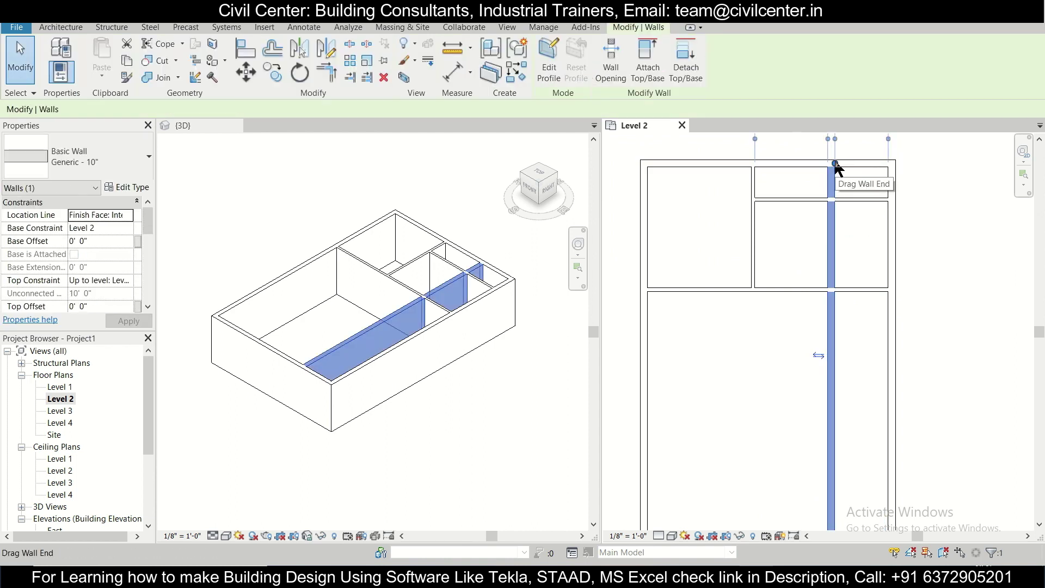
pyautogui.press('r')
pyautogui.press('s')
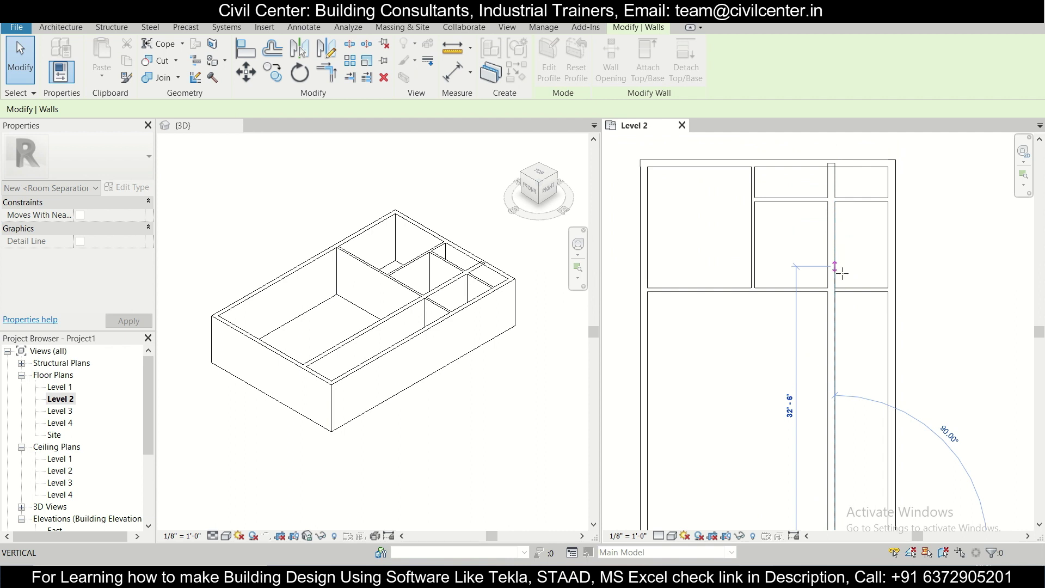
pyautogui.press('Escape')
pyautogui.press('Escape')
pyautogui.hotkey('ctrl', 'z')
pyautogui.scroll(-3, 840, 296)
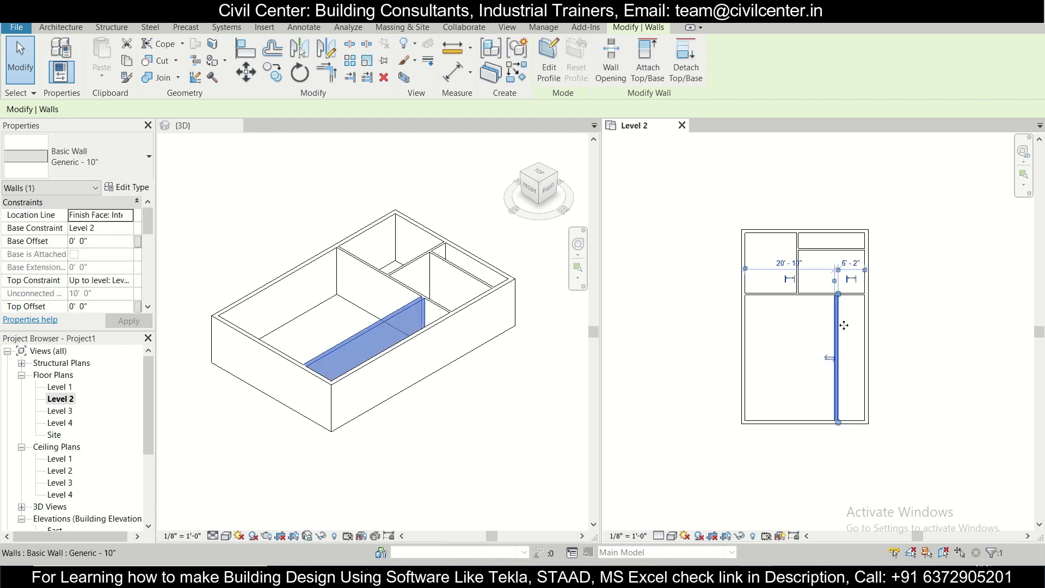
pyautogui.press('Escape')
pyautogui.scroll(5, 852, 296)
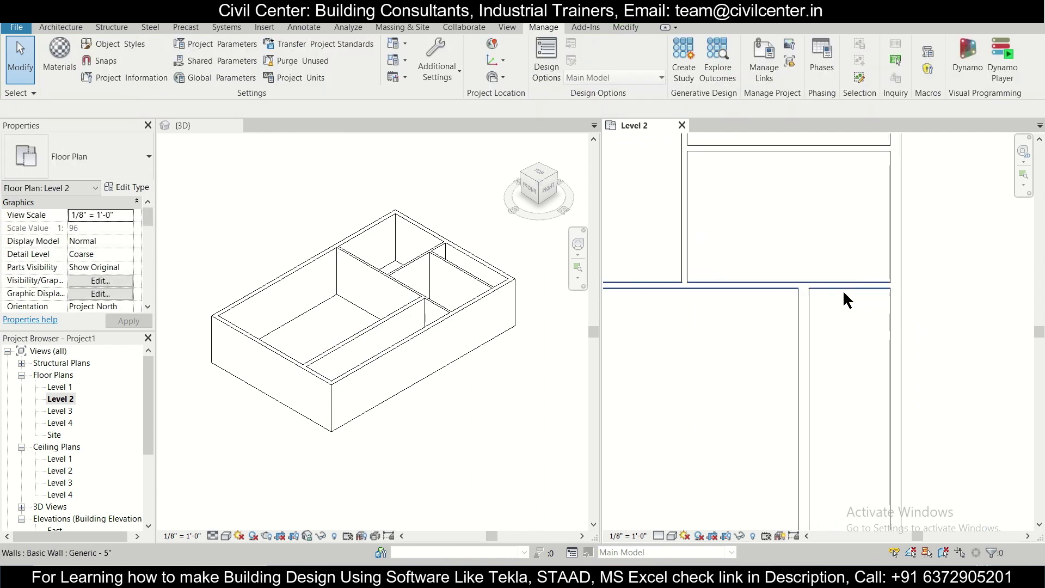
# Pull the right end of the 5" cross wall back from the outer wall to the vertical 10" wall
pyautogui.click(844, 287)
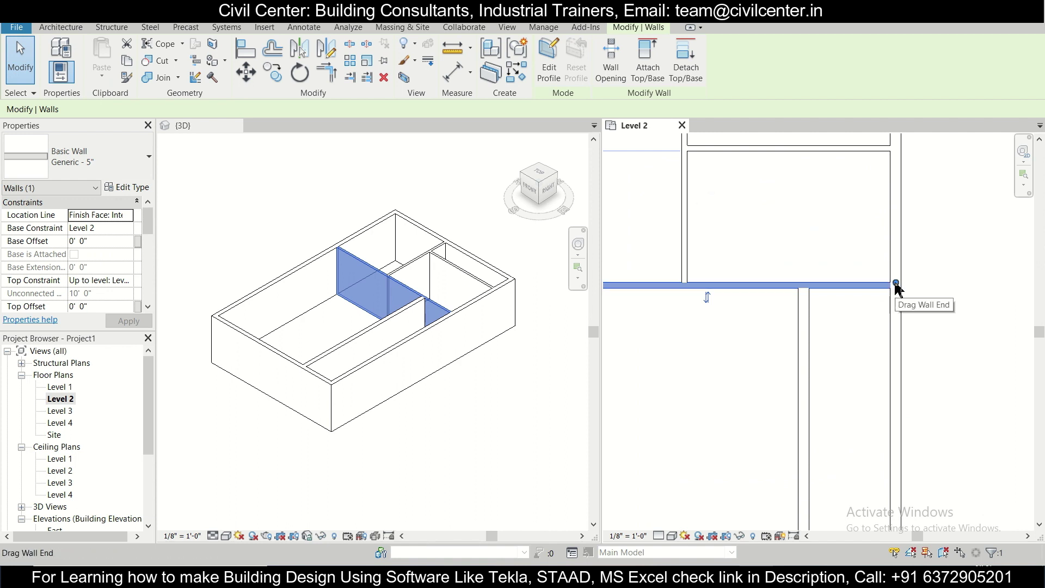
pyautogui.press('Return')
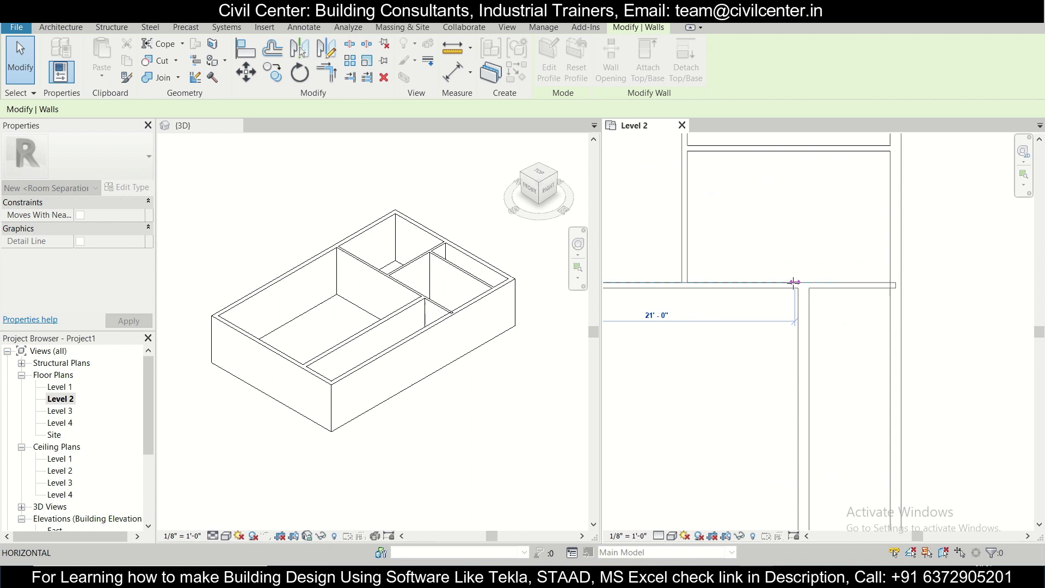
pyautogui.press('Escape')
pyautogui.click(805, 287)
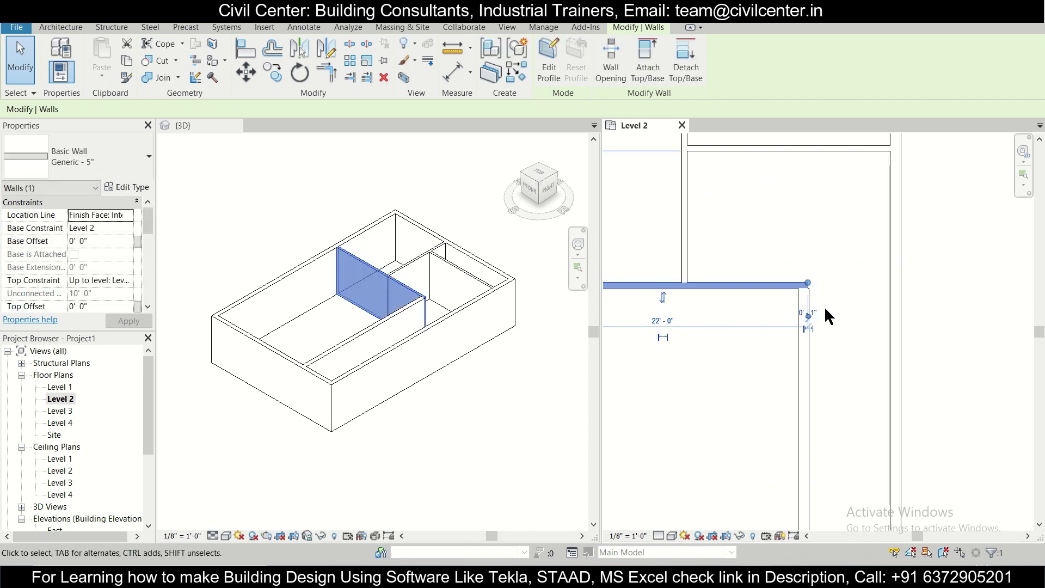
# Adjust the end of the 5" cross wall so it finishes flush with the outer face of the vertical 10" wall
pyautogui.scroll(2, 824, 306)
pyautogui.click(805, 265)
pyautogui.scroll(2, 804, 263)
pyautogui.click(786, 278)
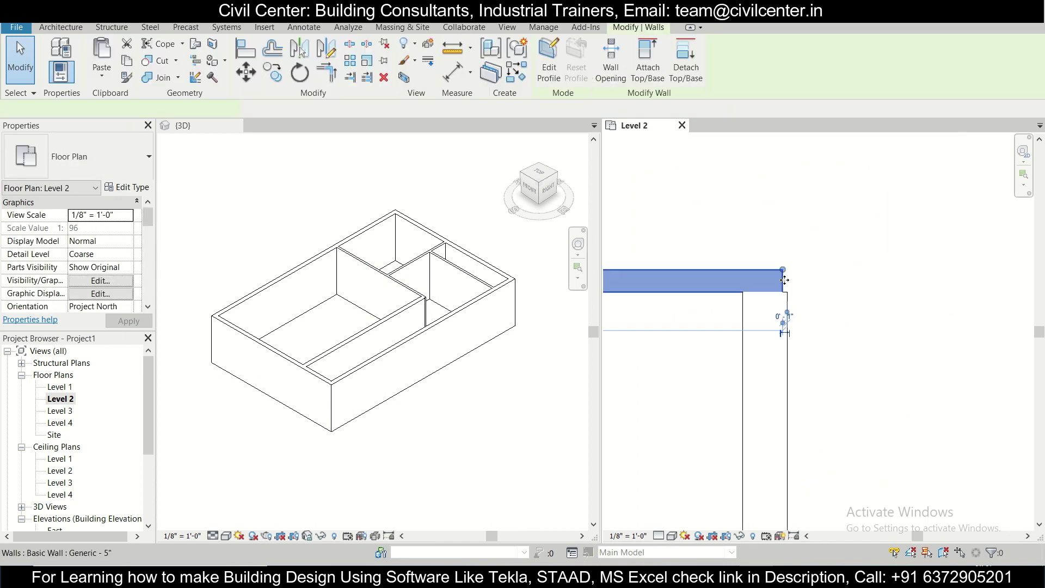
pyautogui.scroll(2, 784, 274)
pyautogui.click(785, 264)
pyautogui.click(778, 278)
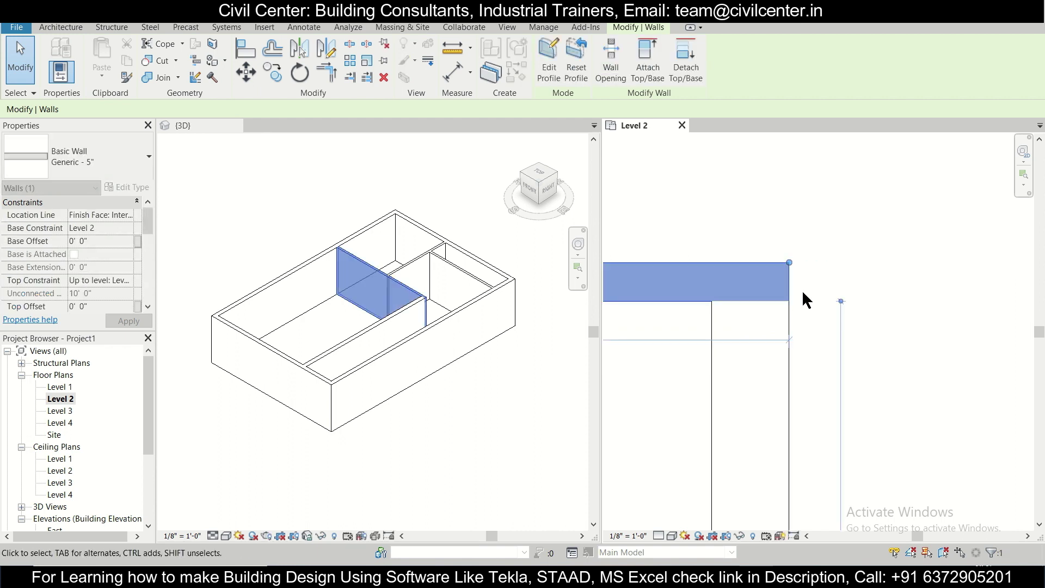
pyautogui.scroll(-2, 796, 294)
pyautogui.click(805, 291)
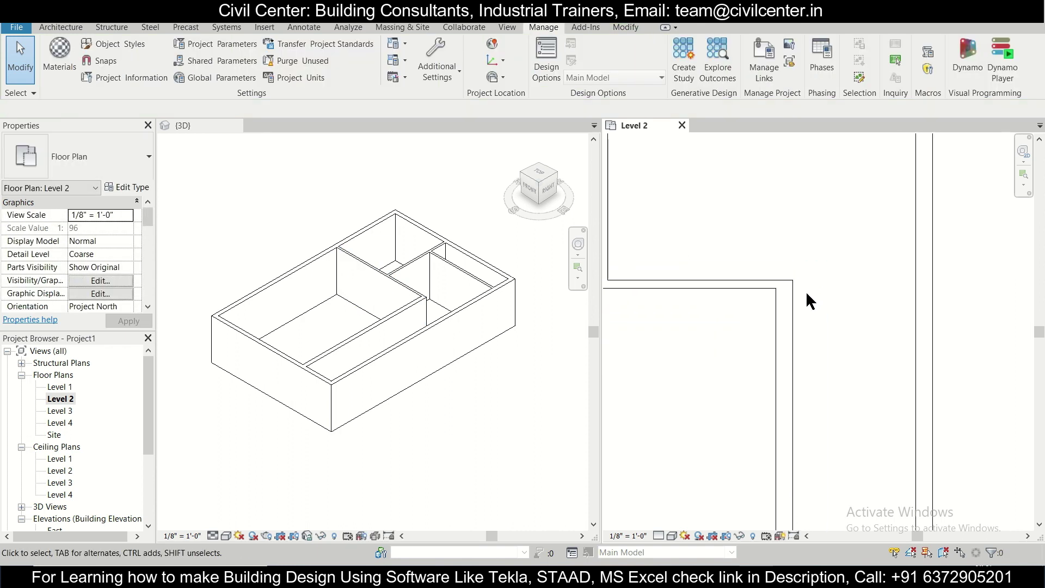
# Draw a Generic - 10" wall from the corner of the cross wall and vertical wall horizontally to the right outer wall
pyautogui.scroll(-3, 806, 290)
pyautogui.scroll(2, 805, 291)
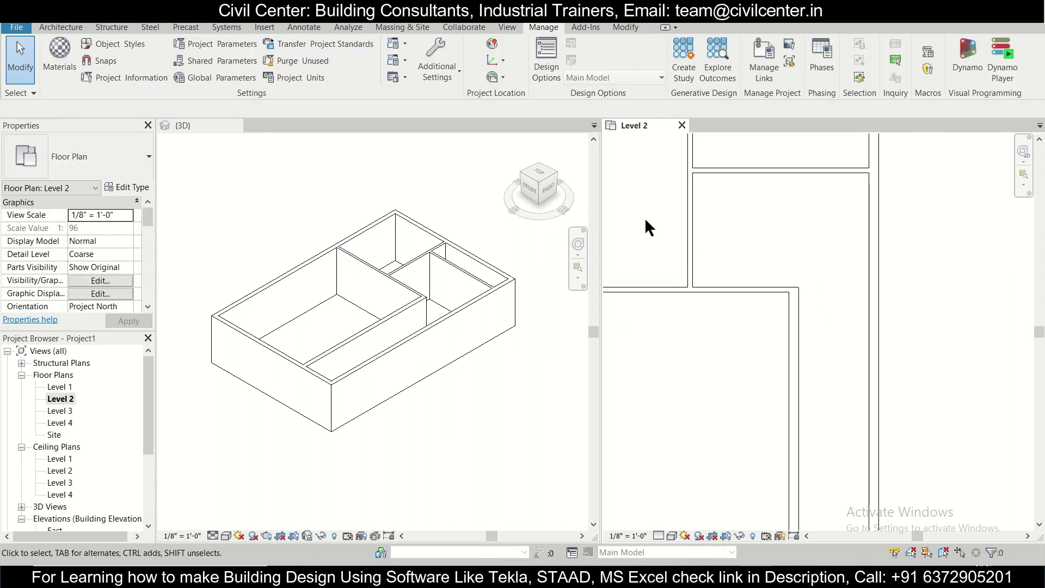
pyautogui.scroll(-2, 644, 217)
pyautogui.scroll(-2, 645, 217)
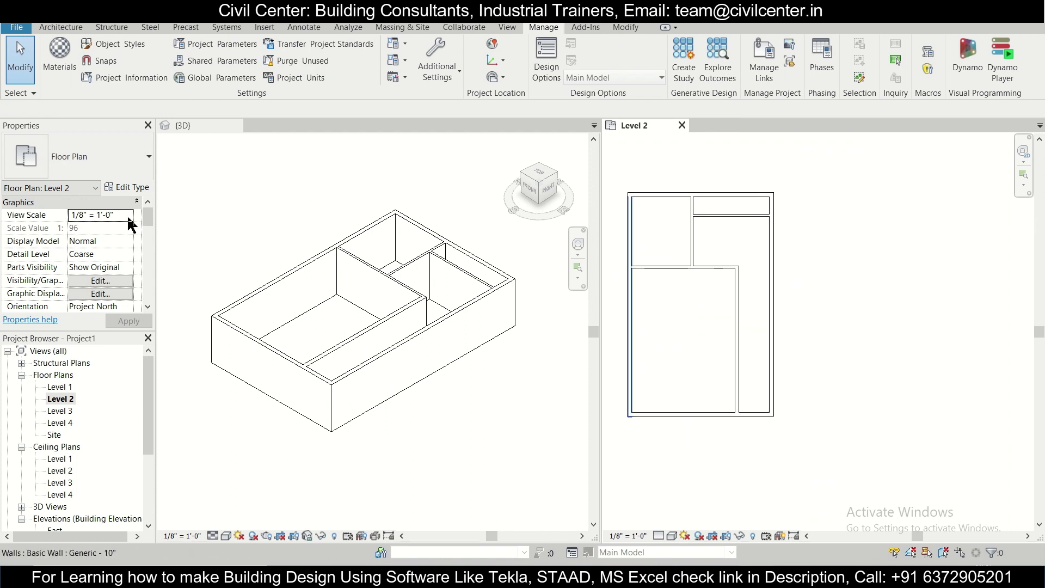
pyautogui.press('w')
pyautogui.press('a')
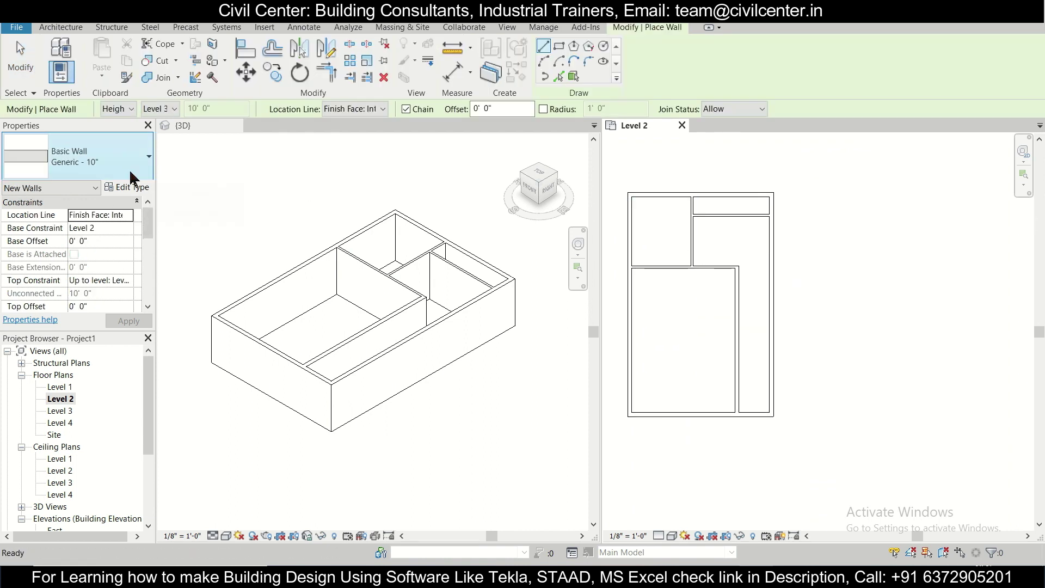
pyautogui.scroll(2, 729, 276)
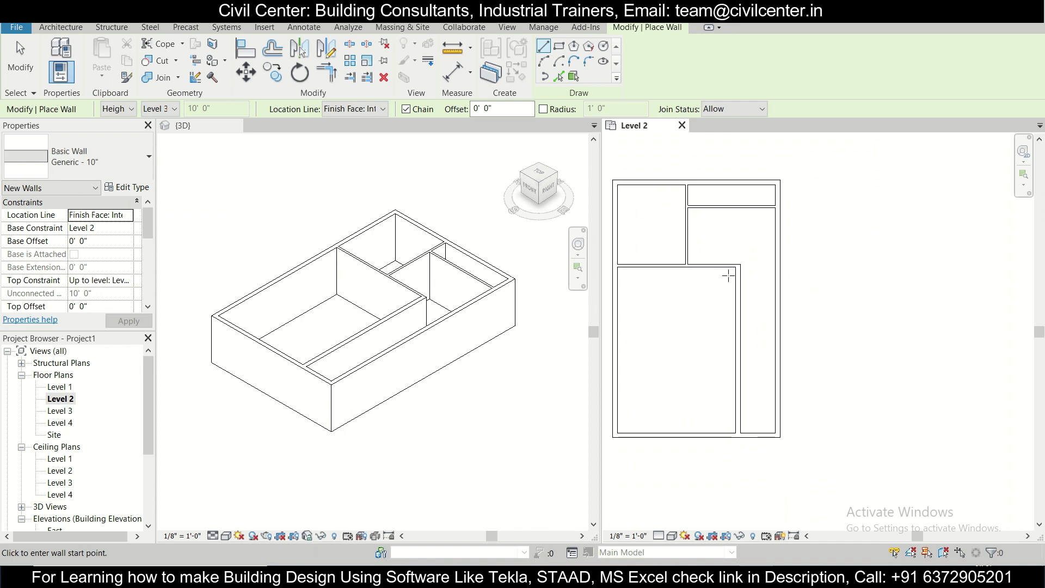
pyautogui.scroll(3, 729, 276)
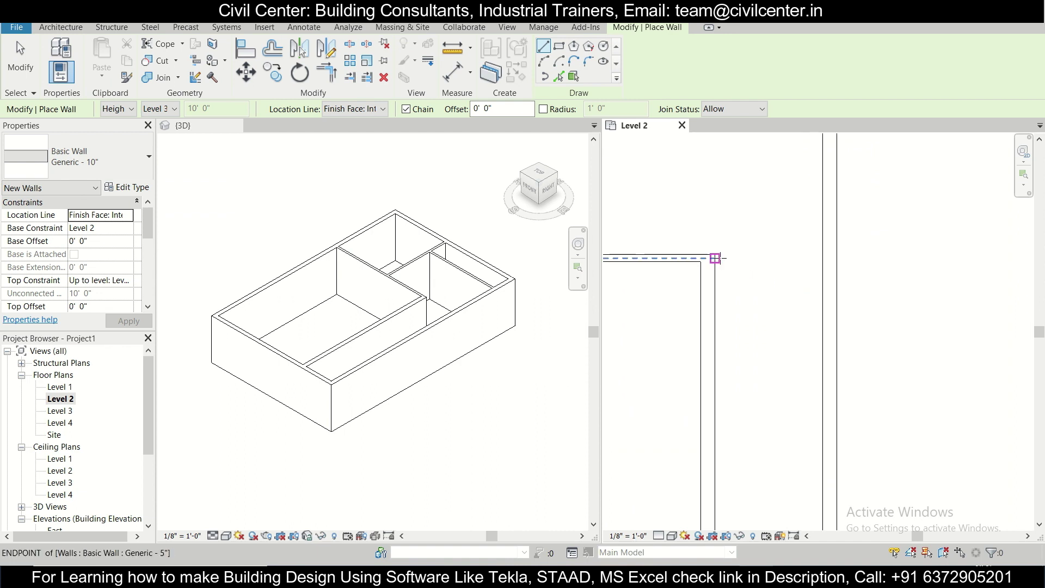
pyautogui.click(714, 254)
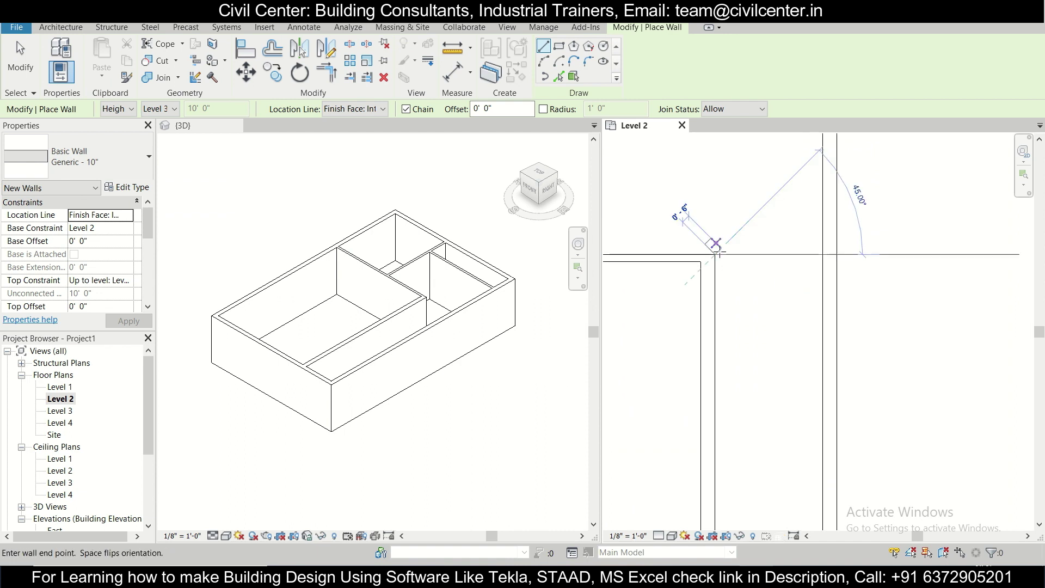
pyautogui.click(823, 254)
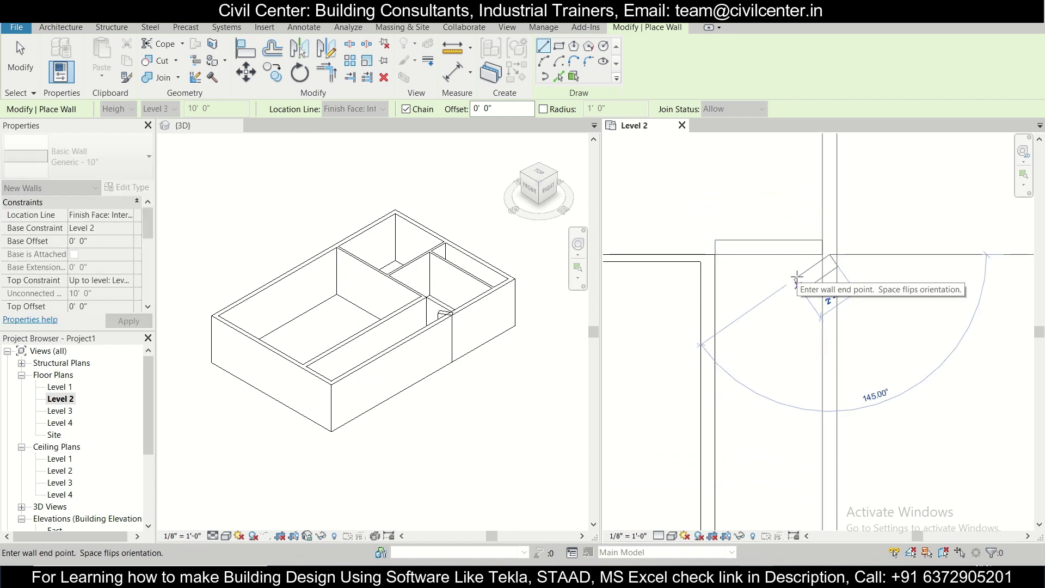
pyautogui.press('Escape')
pyautogui.press('Escape')
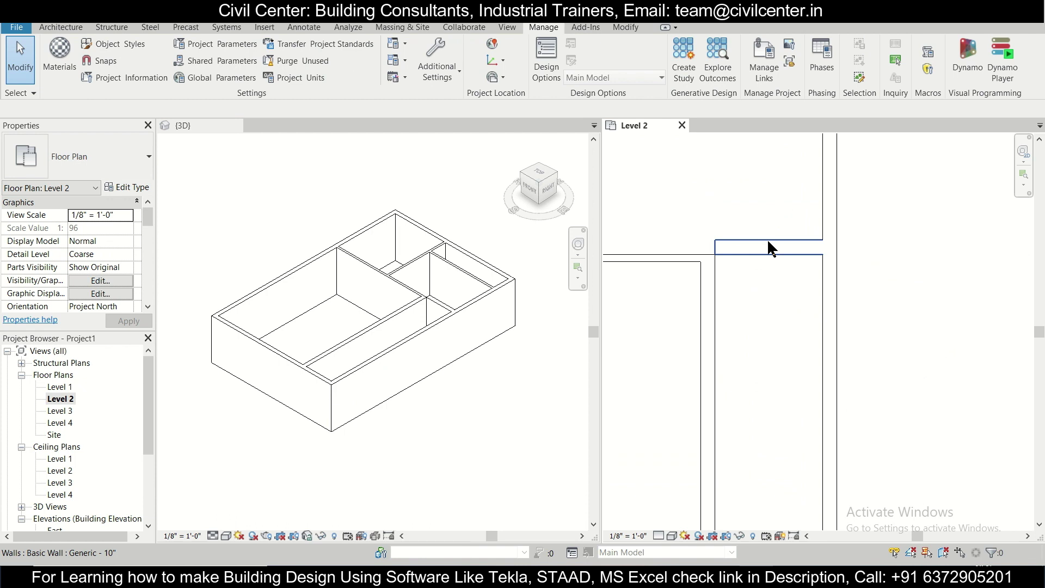
# Move the short horizontal 10" wall down 0' 10" so its upper face lines up with the 5" cross wall's upper face
pyautogui.click(768, 243)
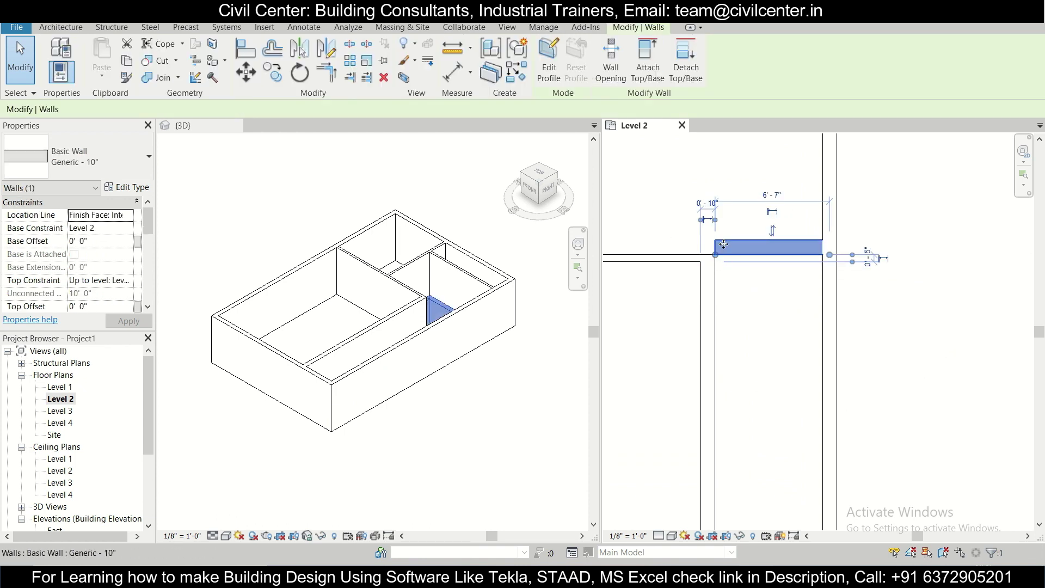
pyautogui.click(246, 71)
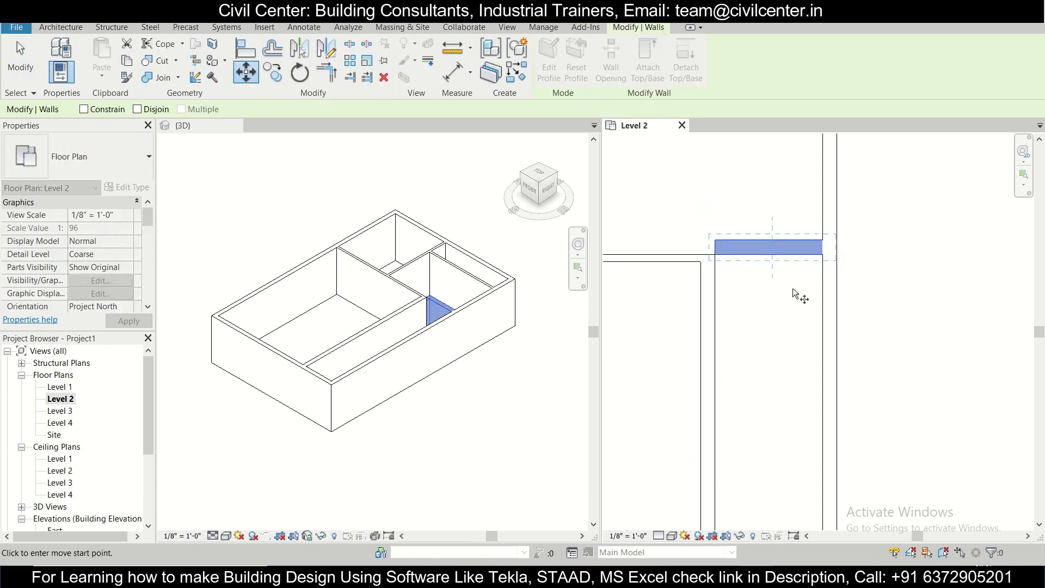
pyautogui.scroll(2, 706, 256)
pyautogui.click(722, 227)
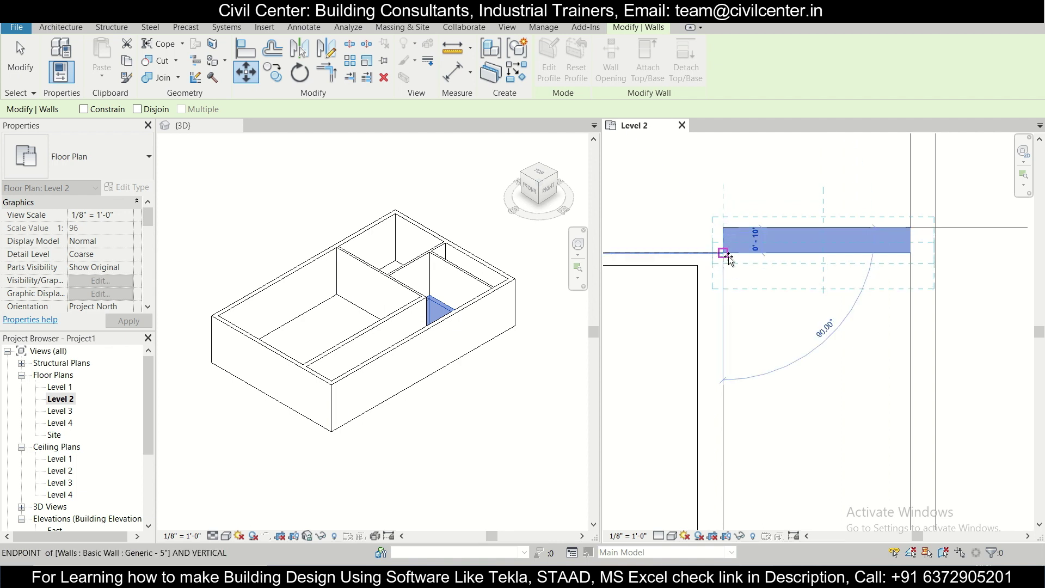
pyautogui.click(727, 251)
pyautogui.scroll(-4, 767, 313)
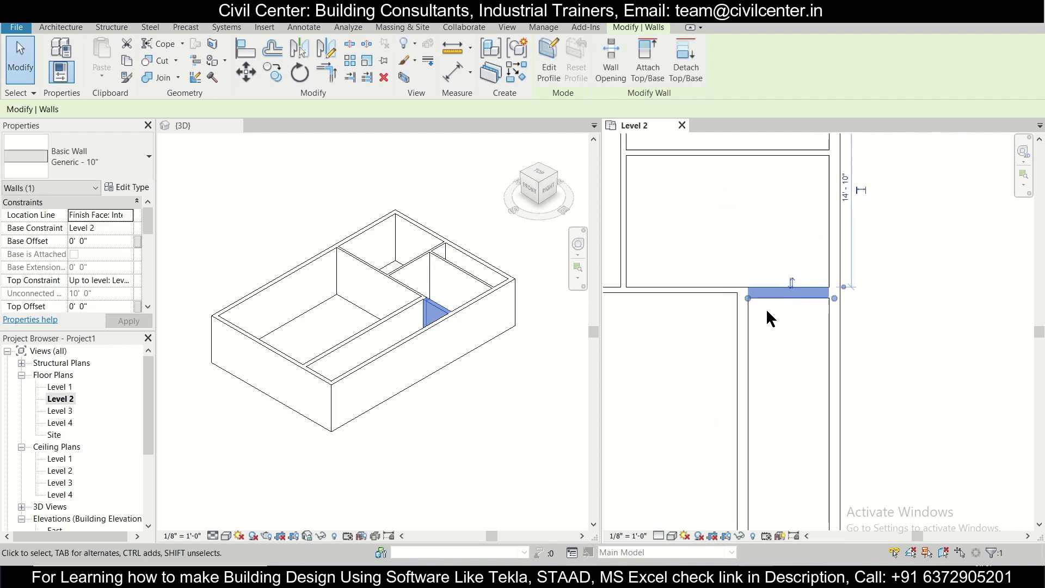
pyautogui.click(765, 321)
# Pull the right end of the 5" cross wall back from the vertical 10" wall's outer face to its centerline
pyautogui.scroll(2, 752, 311)
pyautogui.moveTo(754, 308); pyautogui.dragTo(788, 335, button='middle')
pyautogui.click(770, 289)
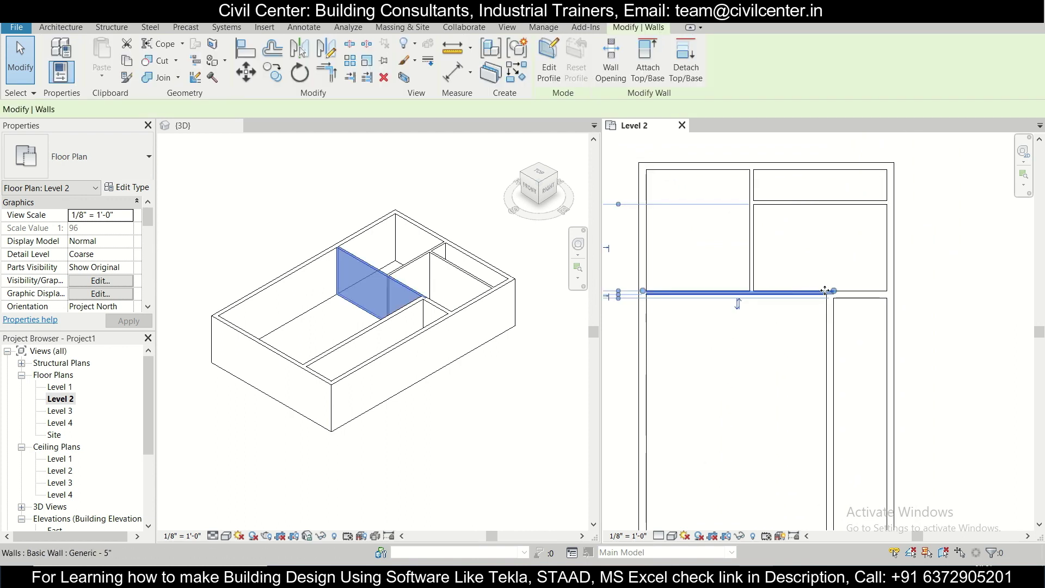
pyautogui.scroll(2, 827, 298)
pyautogui.scroll(3, 841, 297)
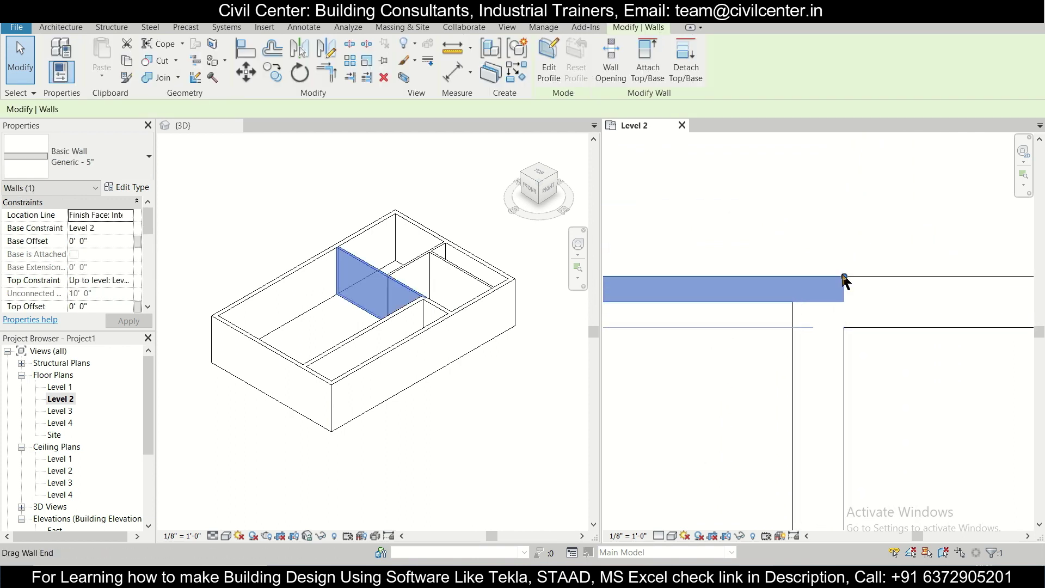
pyautogui.click(801, 277)
pyautogui.click(801, 277)
pyautogui.click(811, 291)
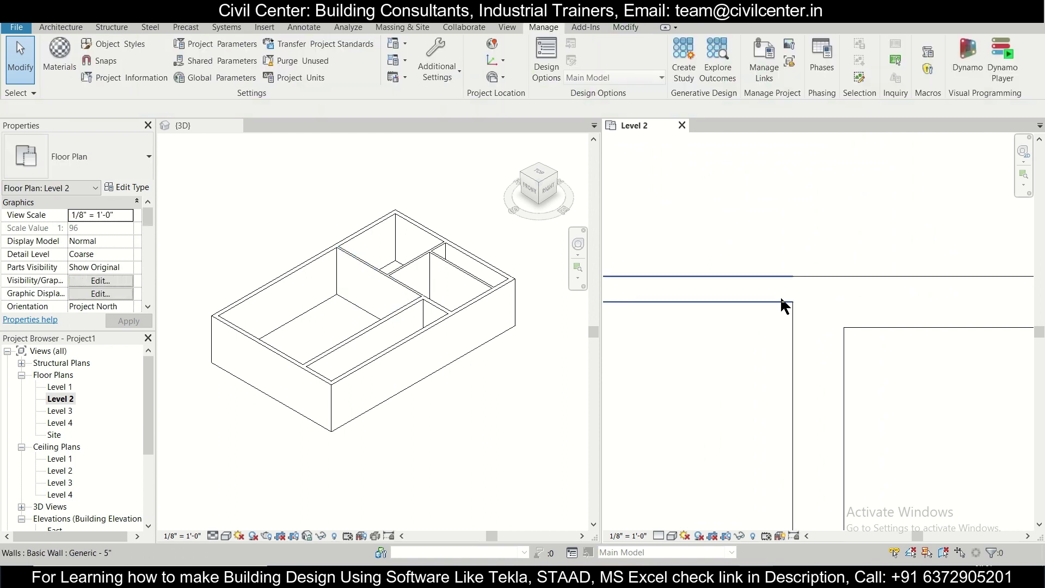
pyautogui.click(782, 299)
pyautogui.click(816, 276)
pyautogui.click(787, 289)
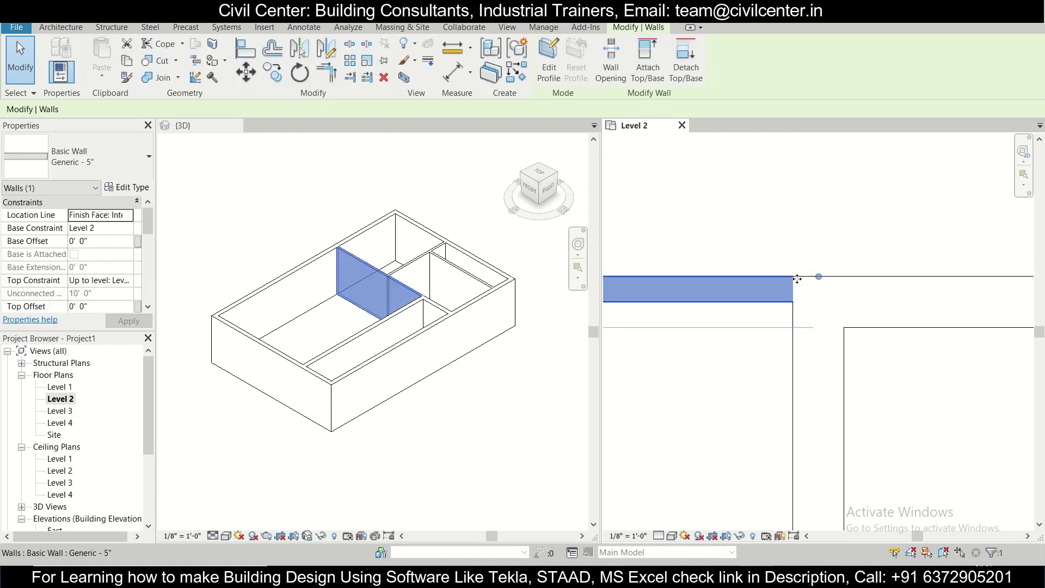
pyautogui.click(765, 331)
pyautogui.scroll(-5, 764, 326)
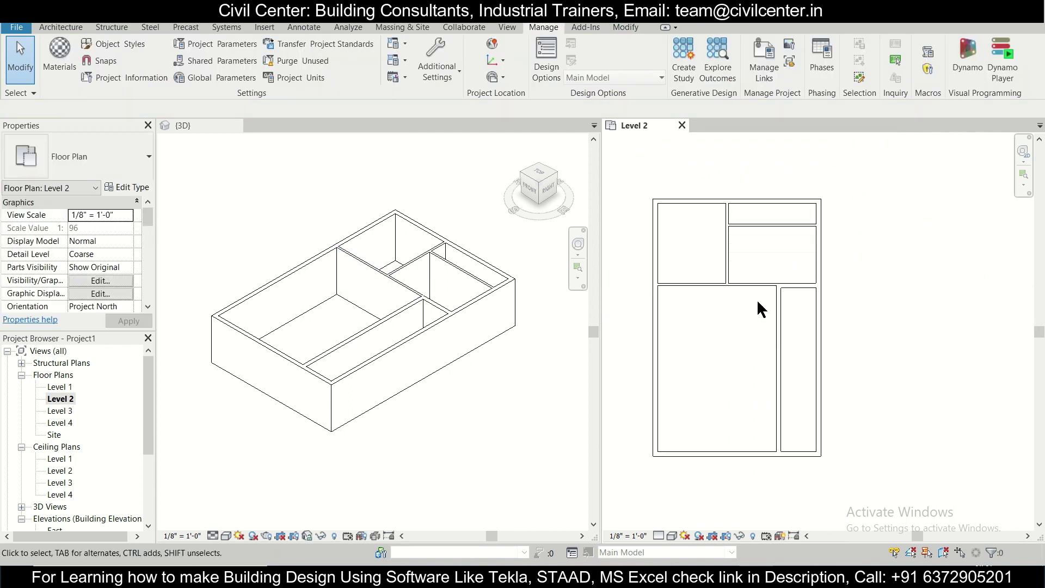
# Draw a Generic - 10" wall 6'11" long down from the cross wall, starting 6'1" from the left outer wall's inner face
pyautogui.scroll(3, 761, 317)
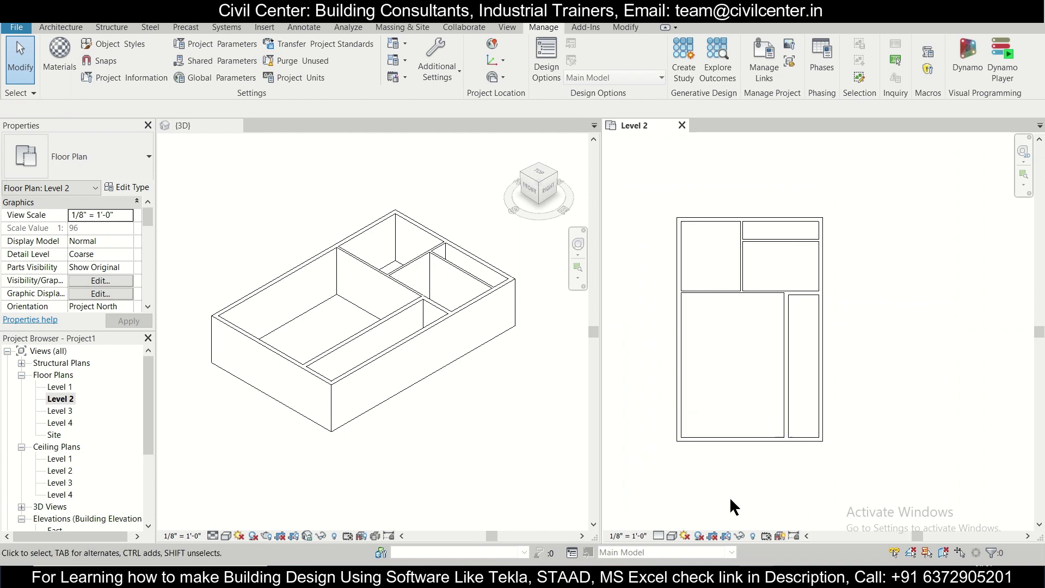
pyautogui.hotkey('alt', 'Tab')
pyautogui.hotkey('alt', 'Tab')
pyautogui.hotkey('alt', 'Tab')
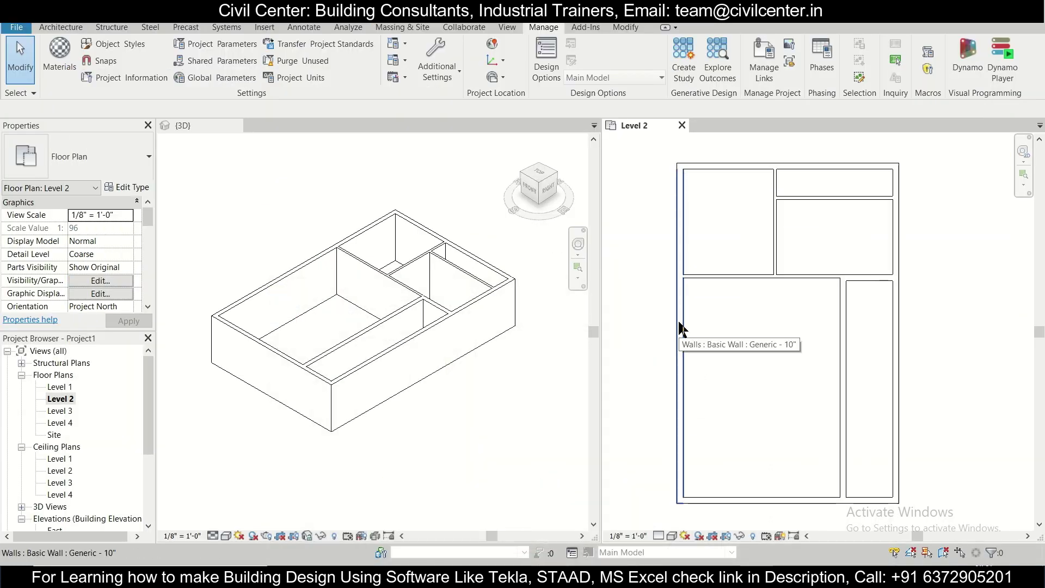
pyautogui.scroll(2, 680, 328)
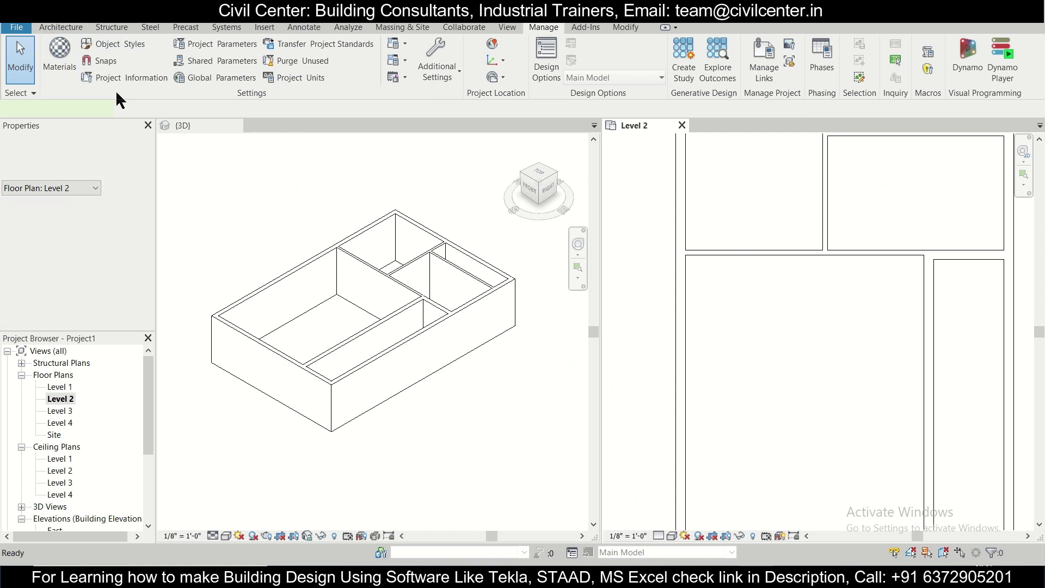
pyautogui.press('w')
pyautogui.press('a')
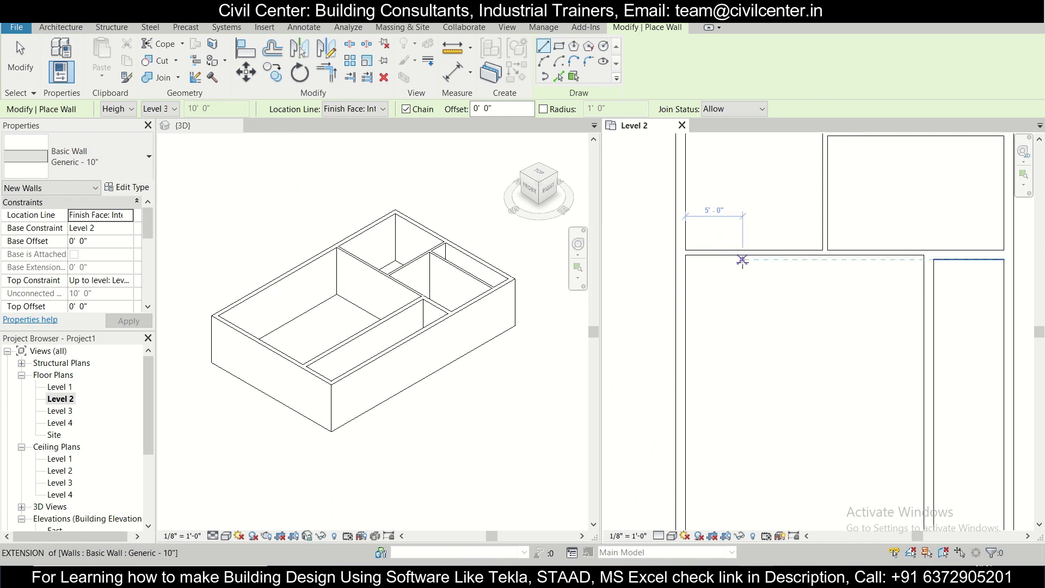
pyautogui.write("6'")
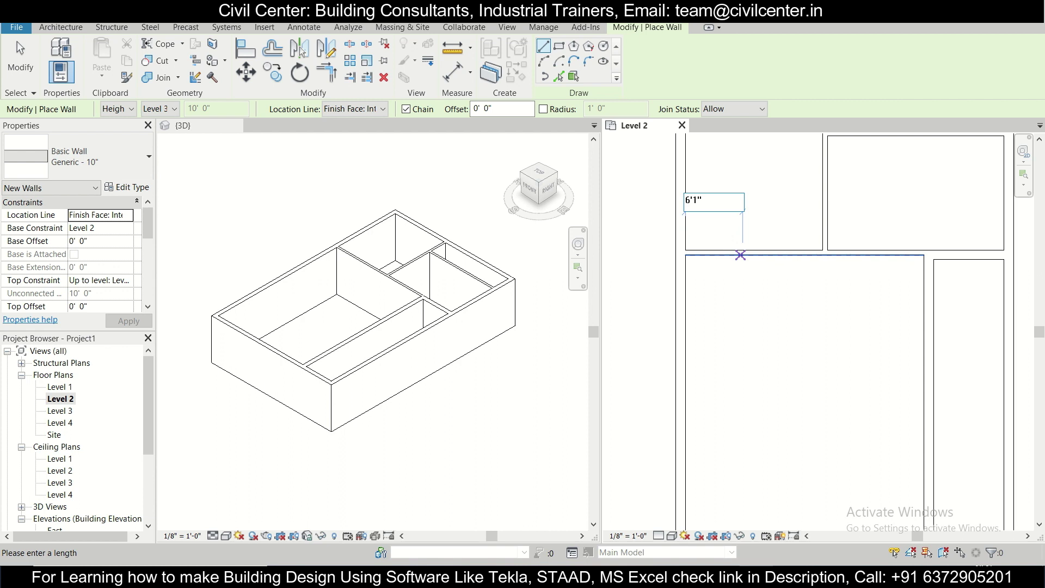
pyautogui.write('1"')
pyautogui.press('Return')
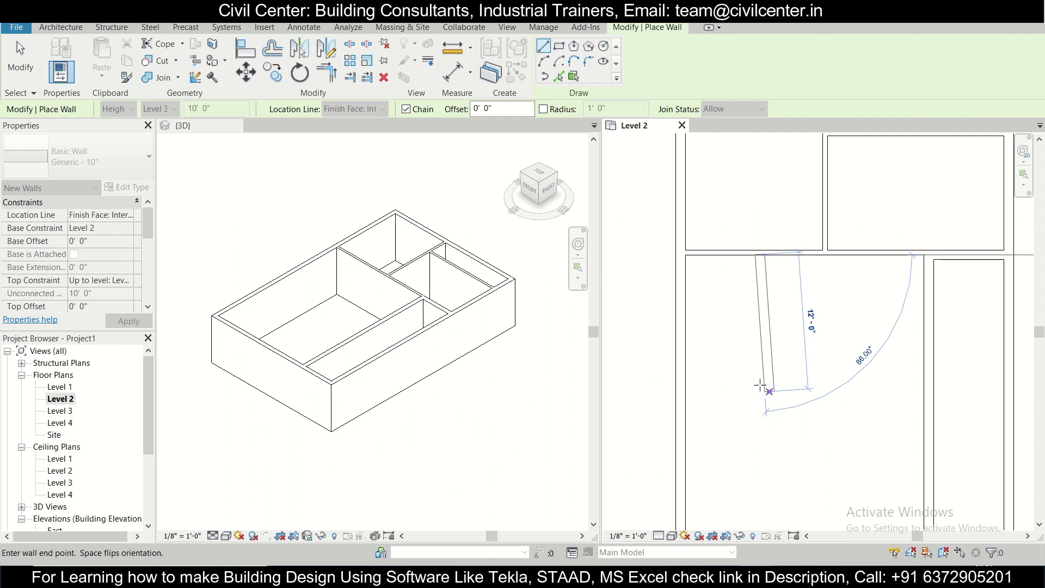
pyautogui.write('6')
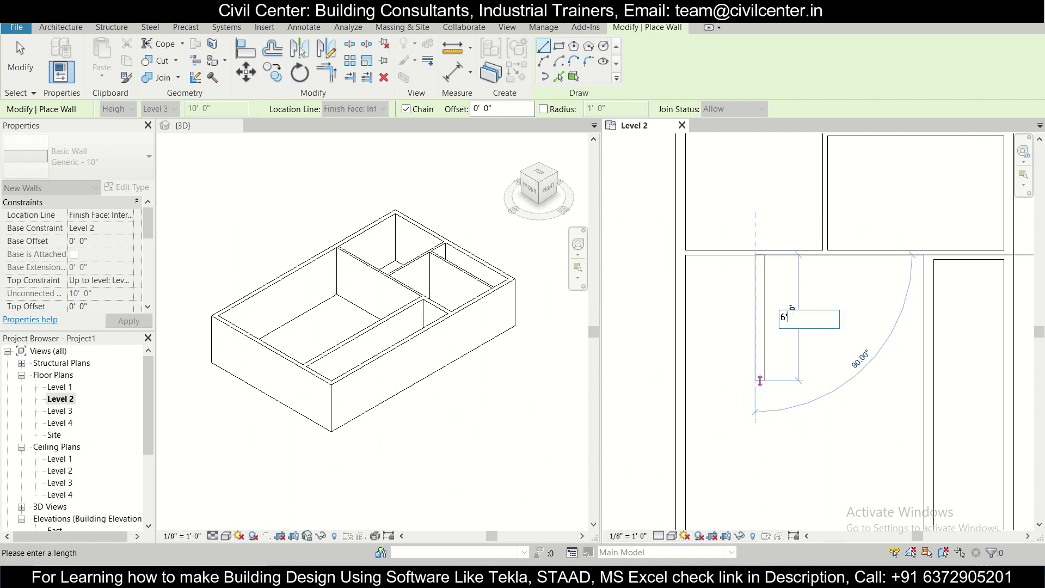
pyautogui.write('\'11"')
pyautogui.press('Return')
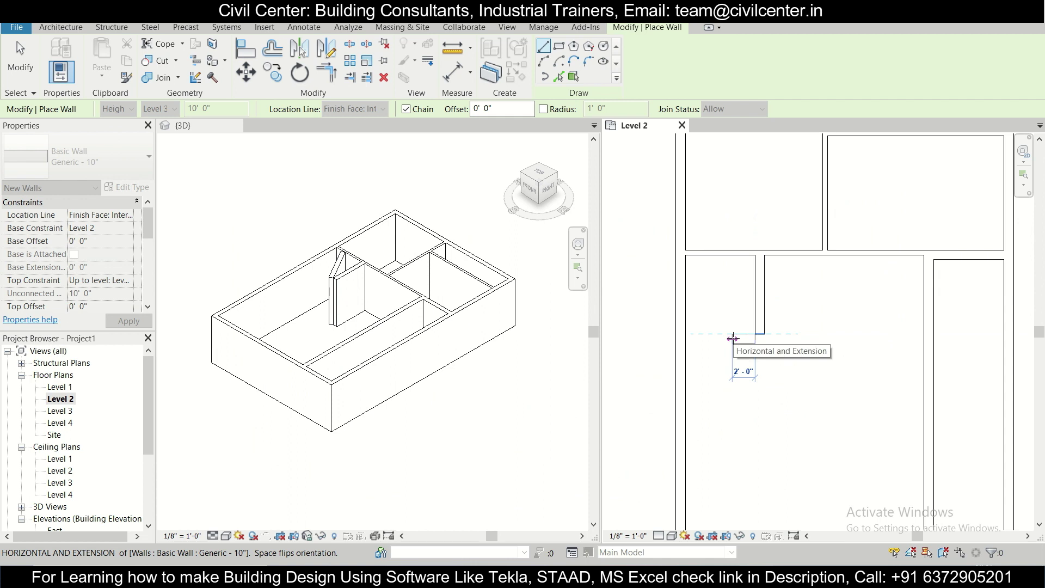
pyautogui.press('Escape')
pyautogui.press('Escape')
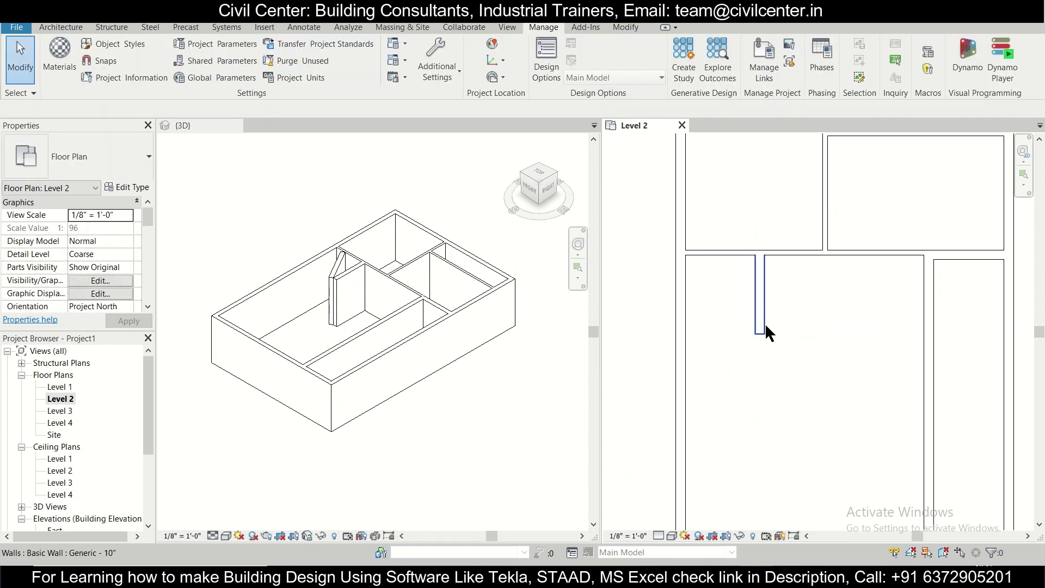
# Change the new vertical wall below the cross wall to type Generic - 5"
pyautogui.click(765, 326)
pyautogui.click(136, 172)
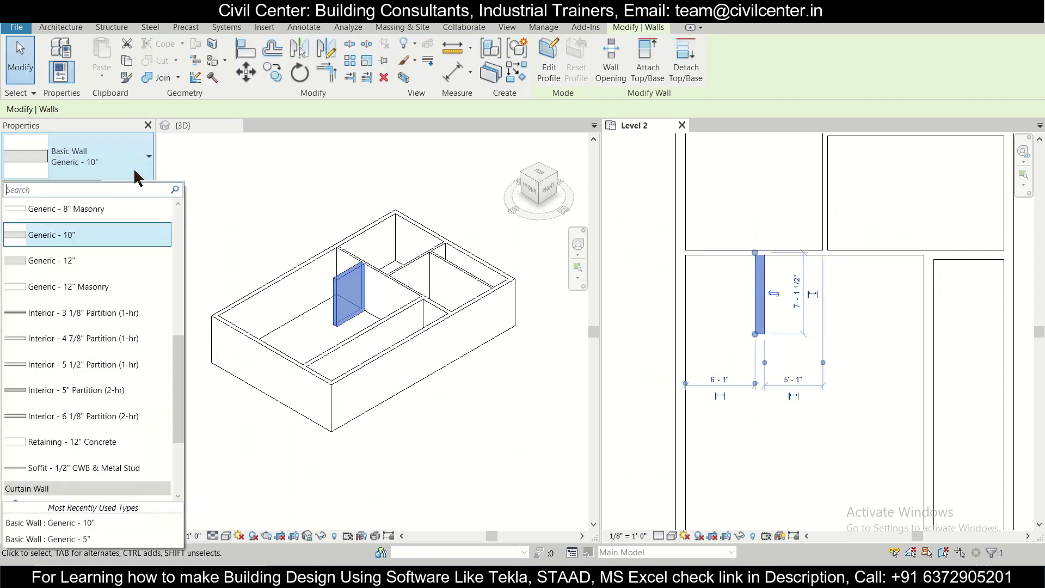
pyautogui.scroll(3, 127, 281)
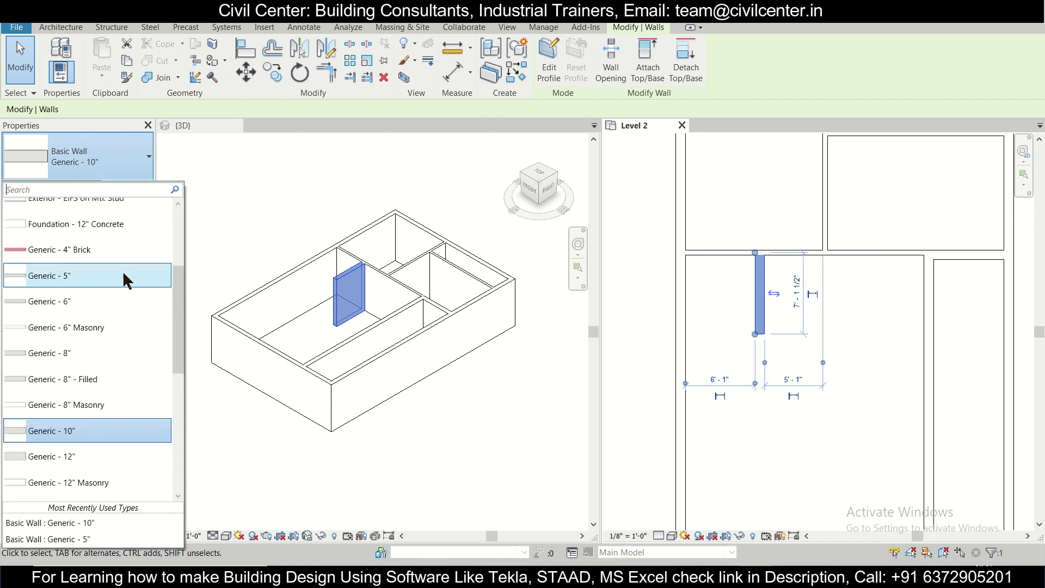
pyautogui.click(126, 281)
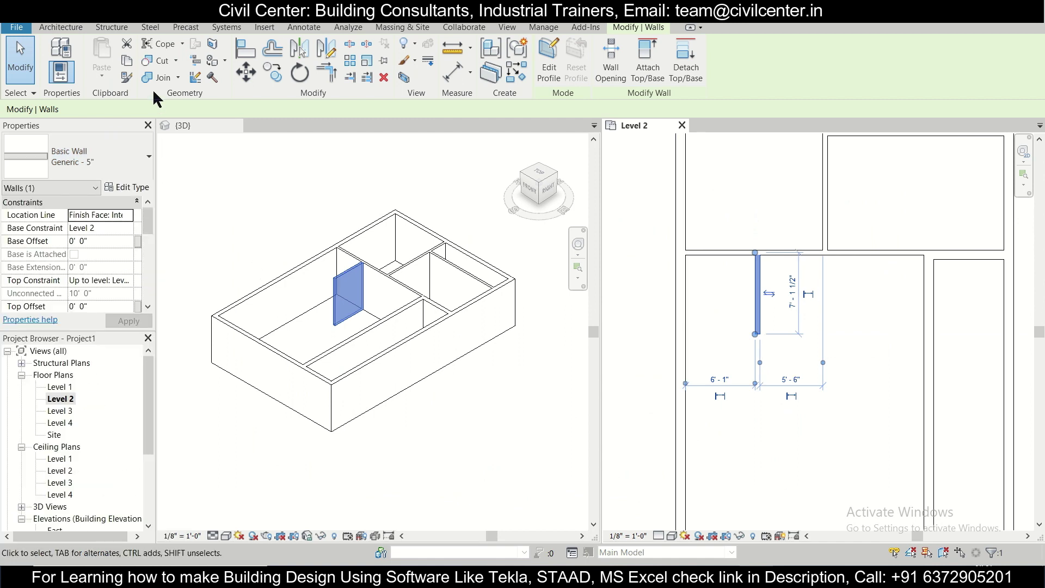
# Draw a horizontal Generic - 10" wall from the lower end of the short vertical 5" wall to the left outer wall
pyautogui.press('w')
pyautogui.press('a')
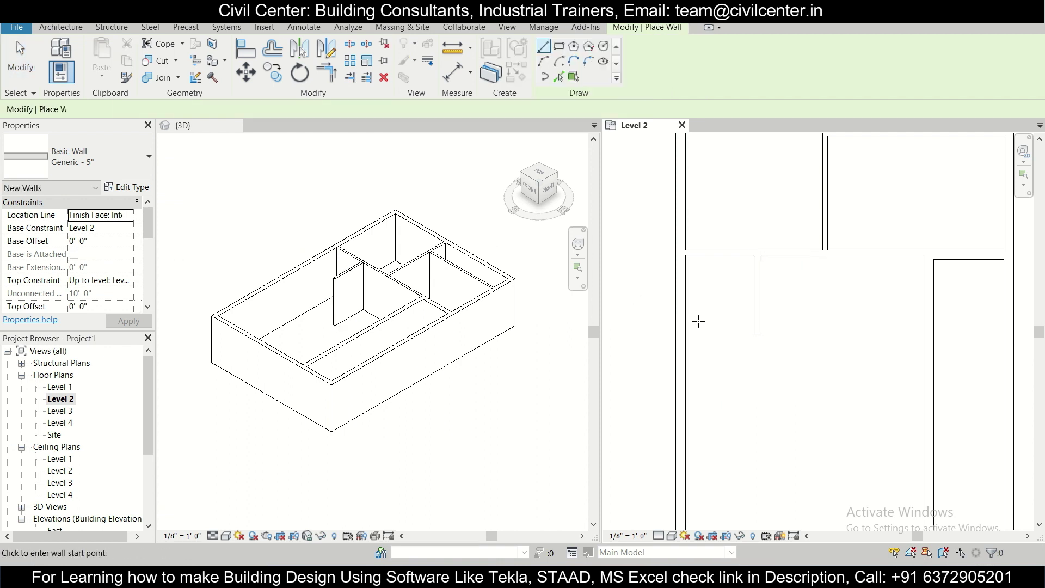
pyautogui.scroll(2, 747, 338)
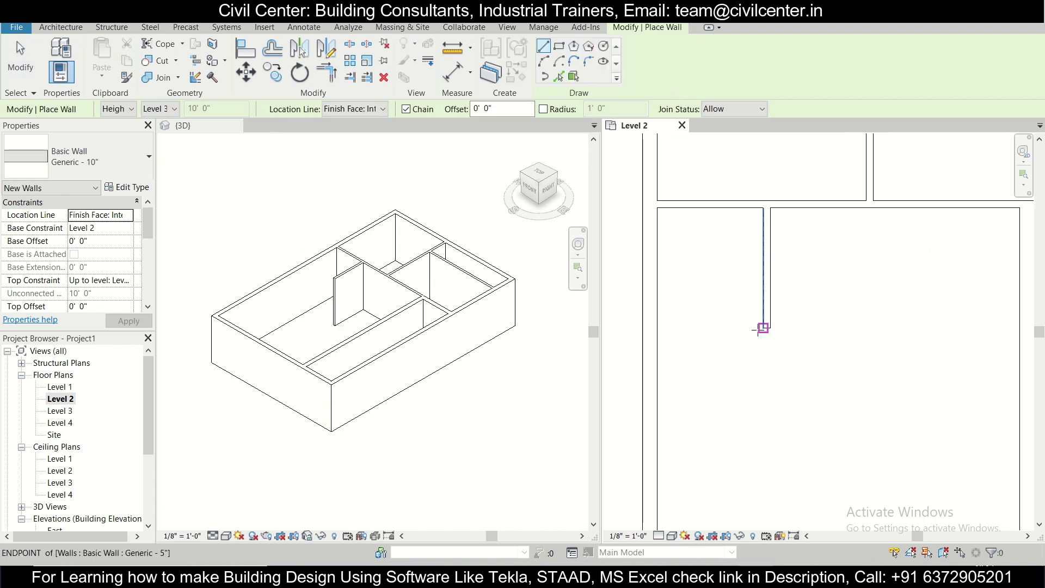
pyautogui.click(767, 327)
pyautogui.click(657, 327)
pyautogui.press('Escape')
pyautogui.press('Escape')
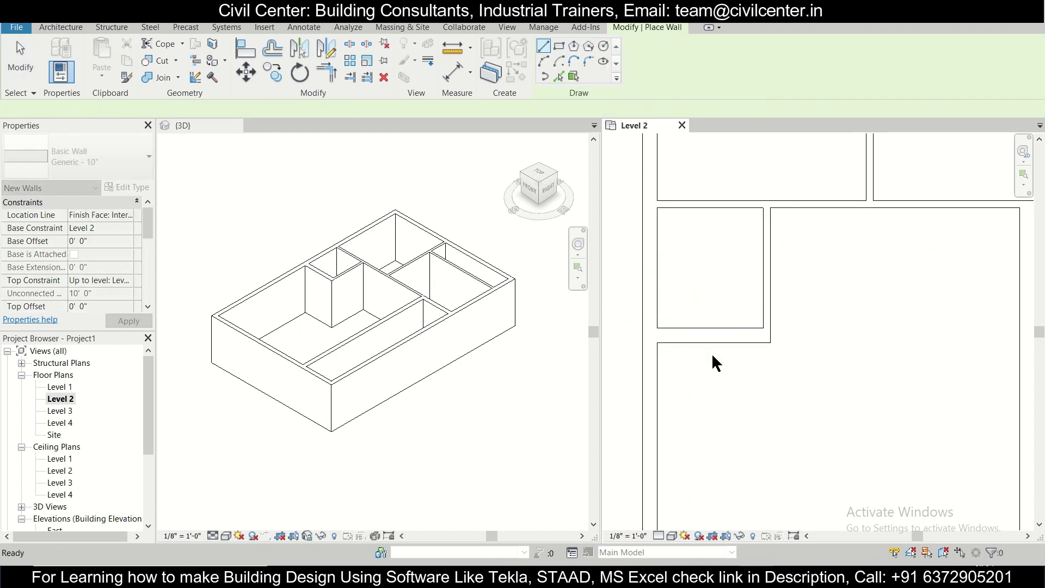
# Change the horizontal wall closing the upper toilet to type Generic - 5"
pyautogui.click(718, 343)
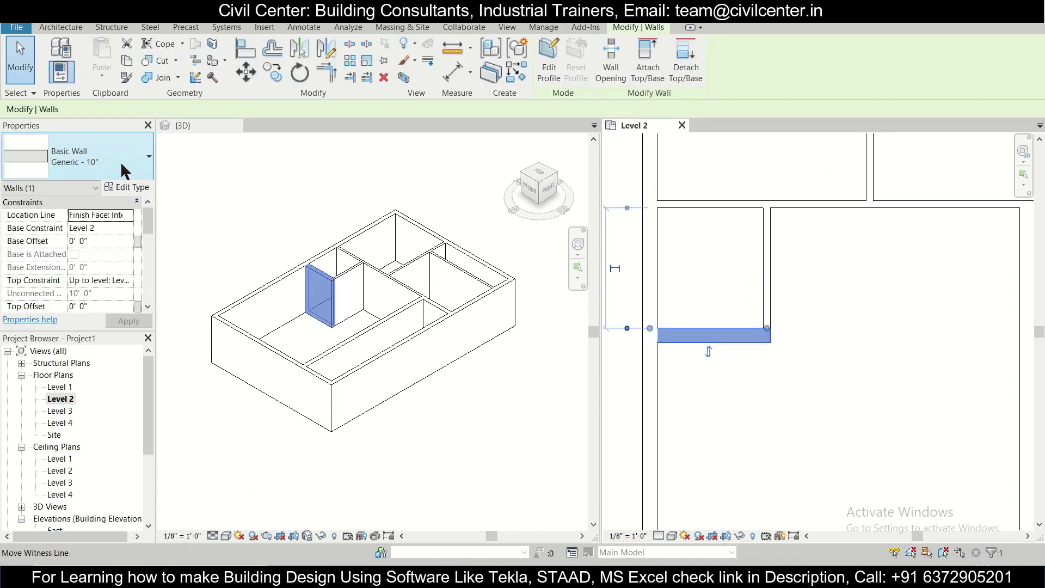
pyautogui.click(148, 164)
pyautogui.scroll(3, 113, 240)
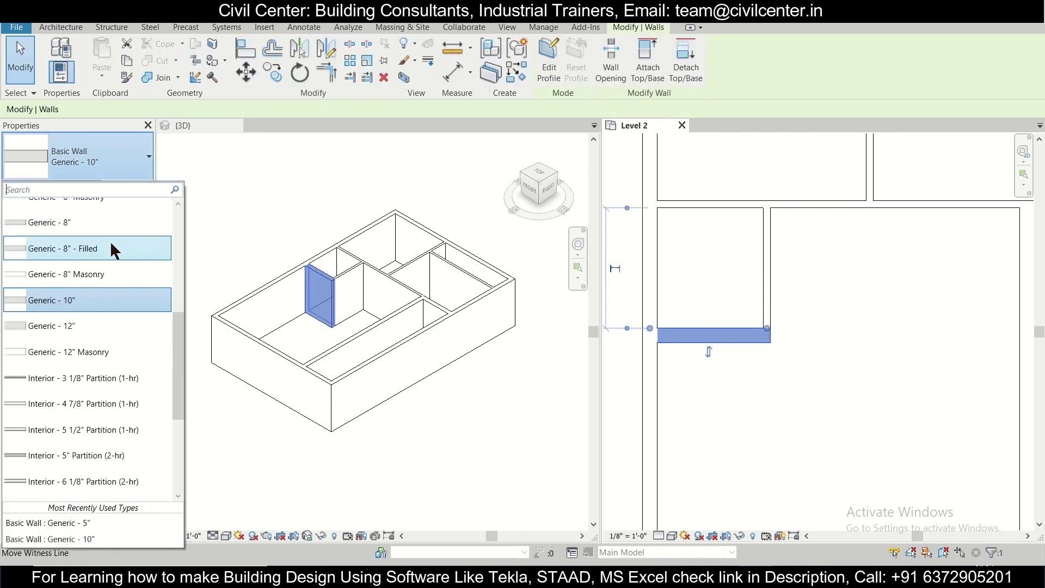
pyautogui.click(113, 242)
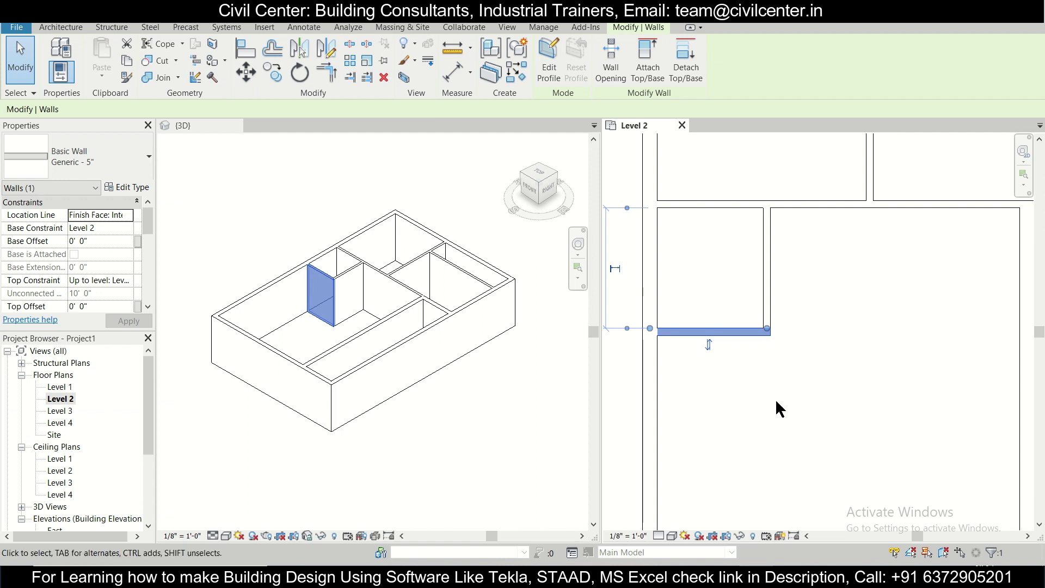
pyautogui.click(712, 390)
# Draw a Generic - 5" wall 7' long straight down from the lower right outer corner of the upper toilet
pyautogui.press('w')
pyautogui.press('a')
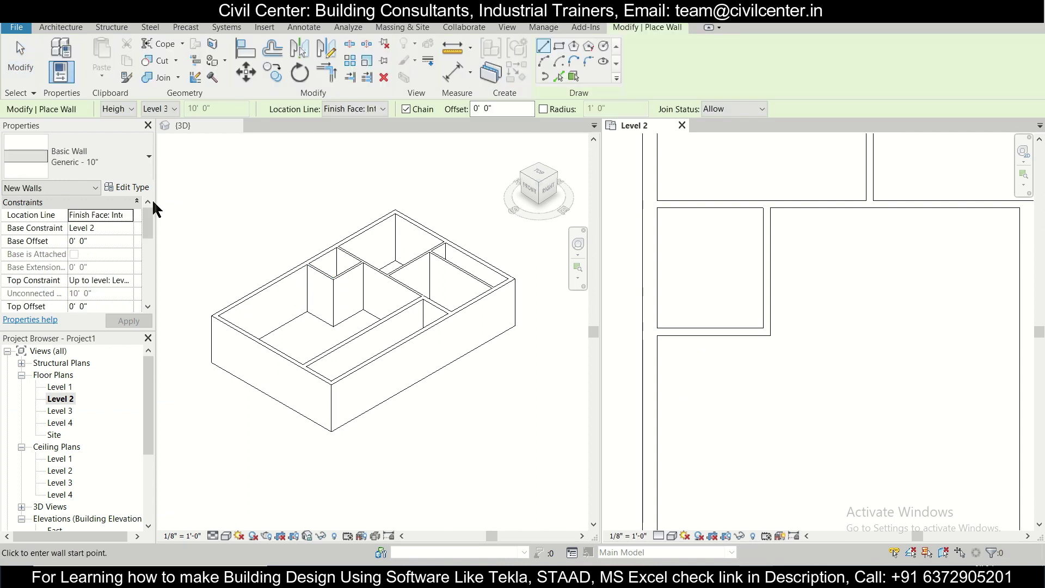
pyautogui.click(148, 156)
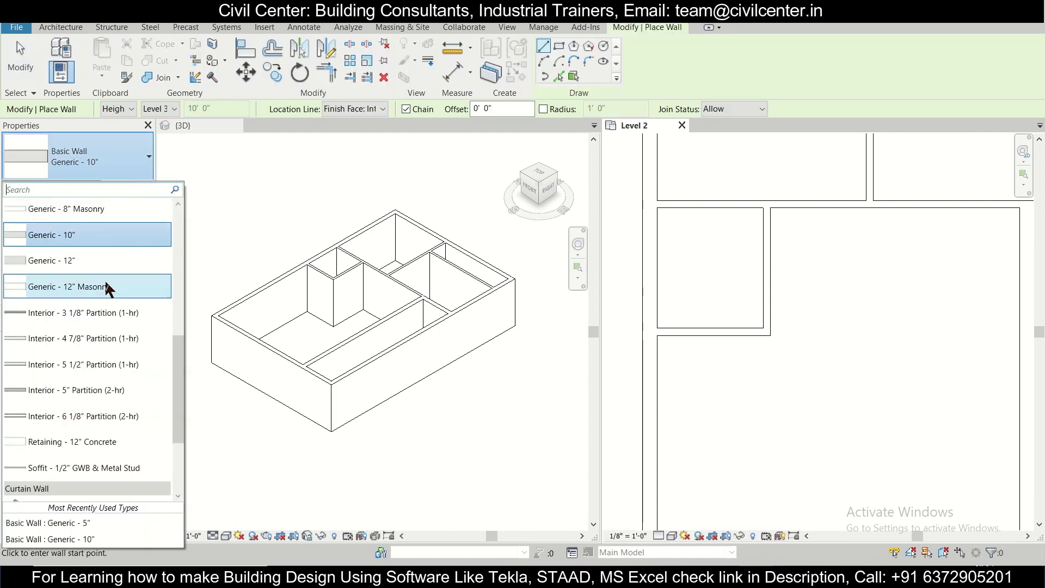
pyautogui.scroll(5, 106, 287)
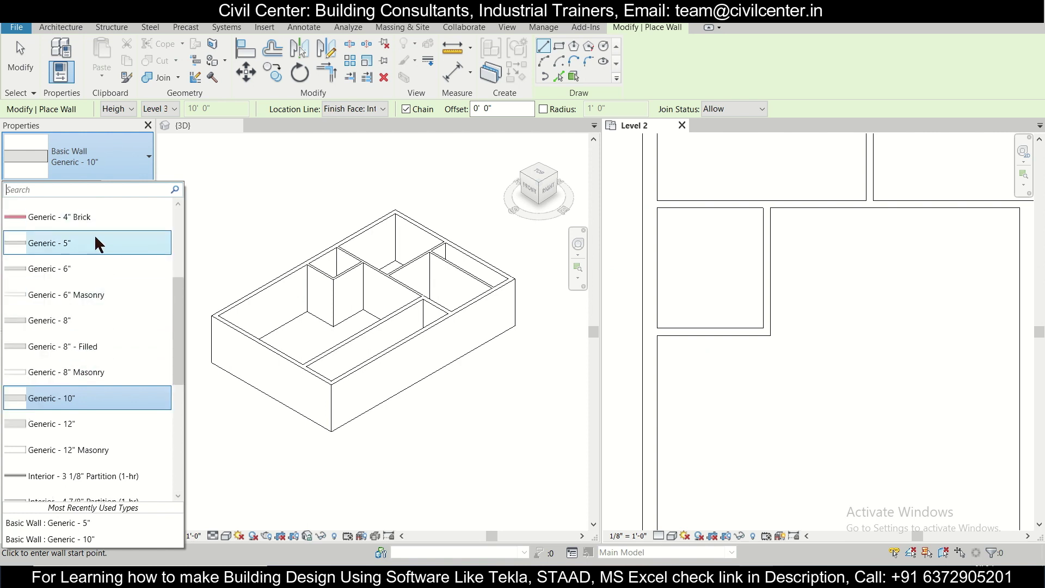
pyautogui.click(99, 244)
pyautogui.scroll(-3, 710, 384)
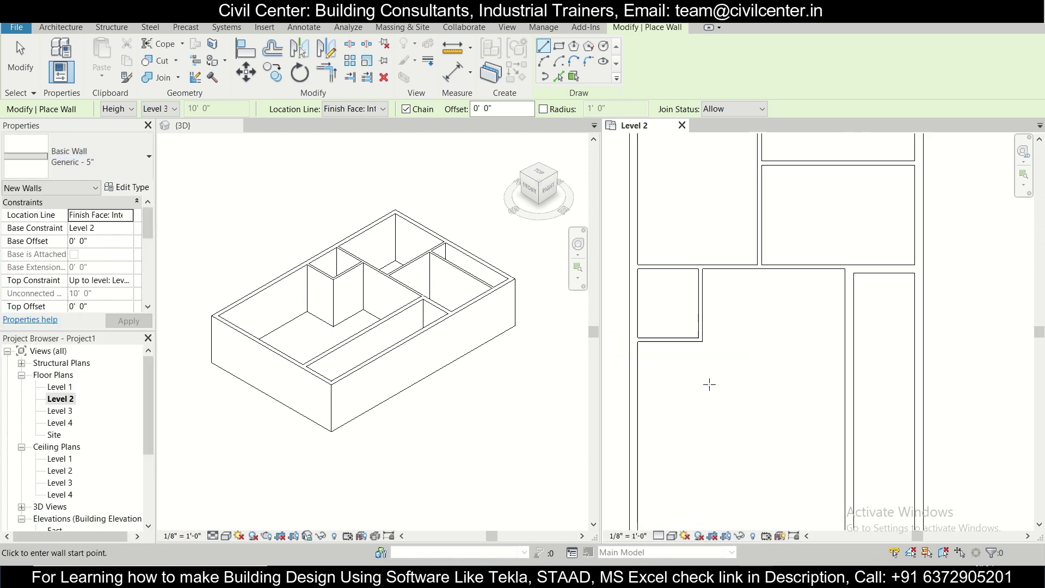
pyautogui.scroll(-1, 709, 384)
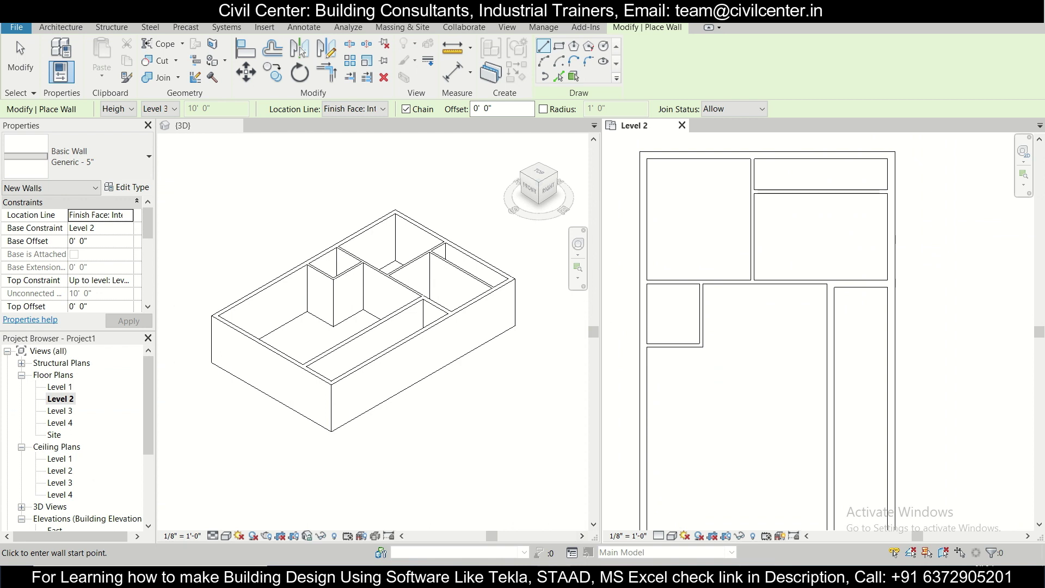
pyautogui.hotkey('alt', 'Tab')
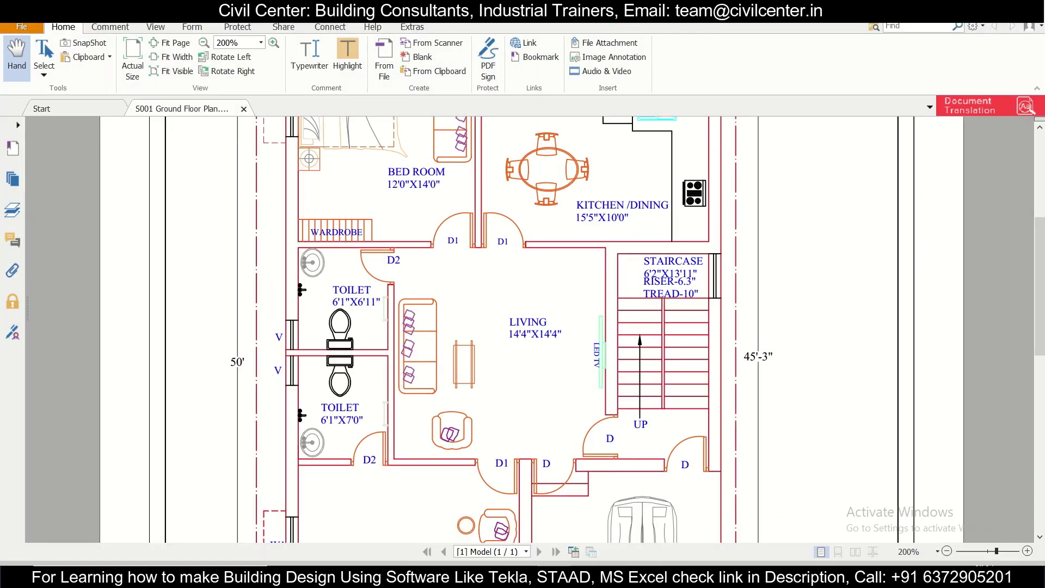
pyautogui.hotkey('alt', 'Tab')
pyautogui.scroll(3, 700, 357)
pyautogui.click(723, 340)
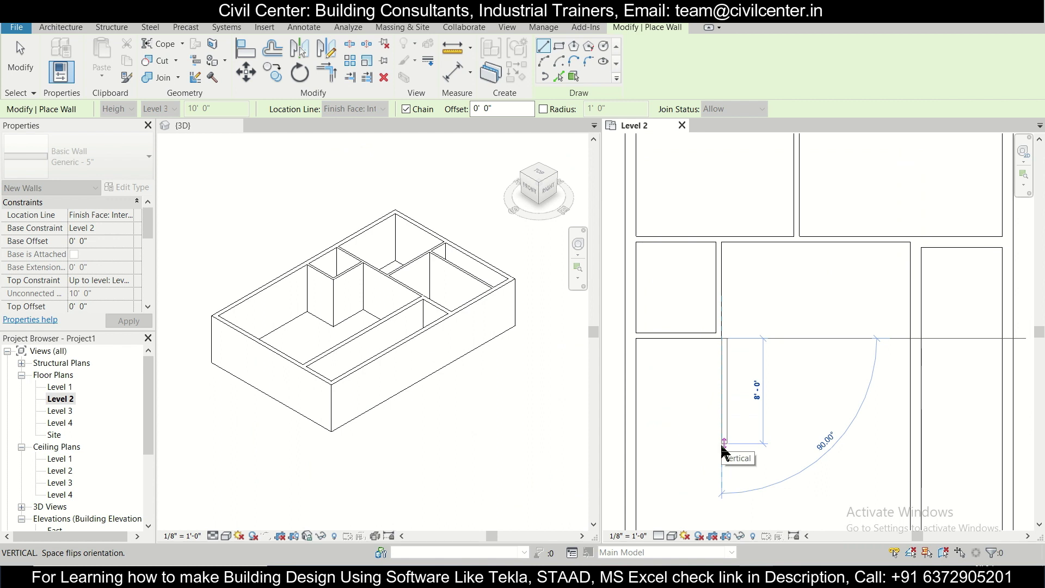
pyautogui.write('7')
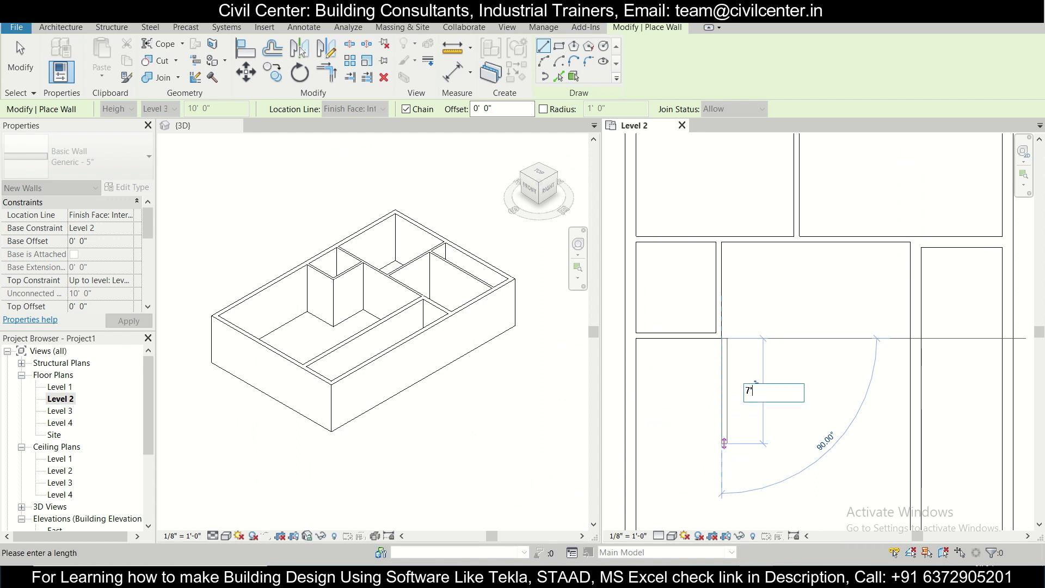
pyautogui.write("'")
pyautogui.press('Return')
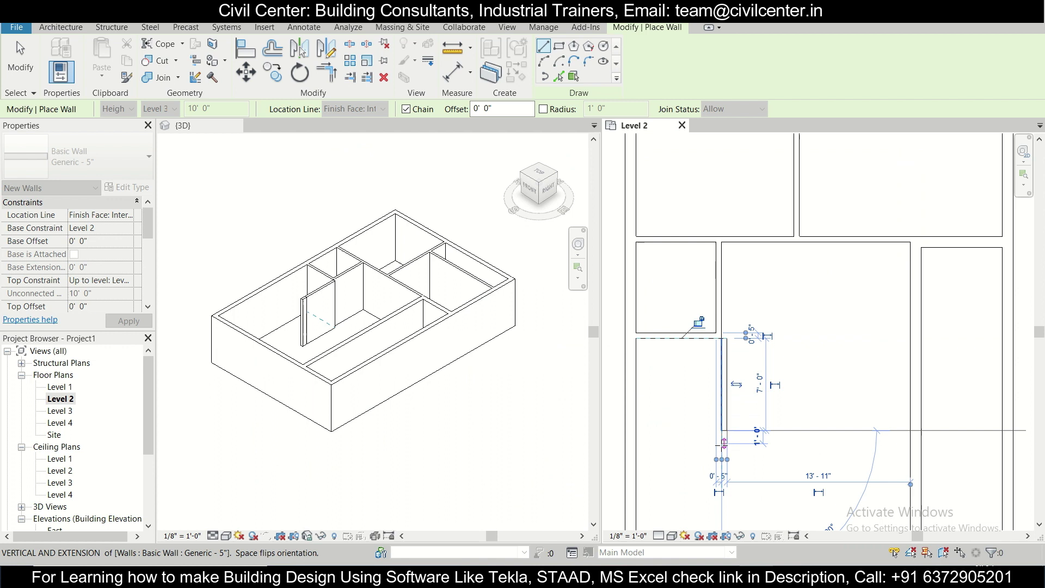
pyautogui.press('Escape')
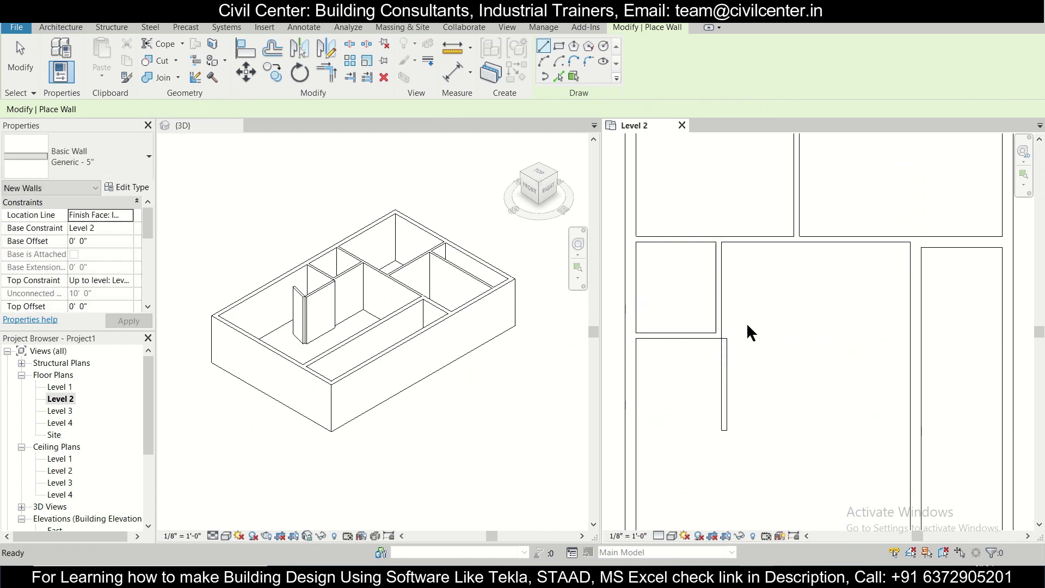
pyautogui.press('Escape')
# Move the 7' vertical 5" wall sideways by its own thickness so it lines up under the upper toilet's right wall
pyautogui.scroll(1, 737, 322)
pyautogui.click(722, 363)
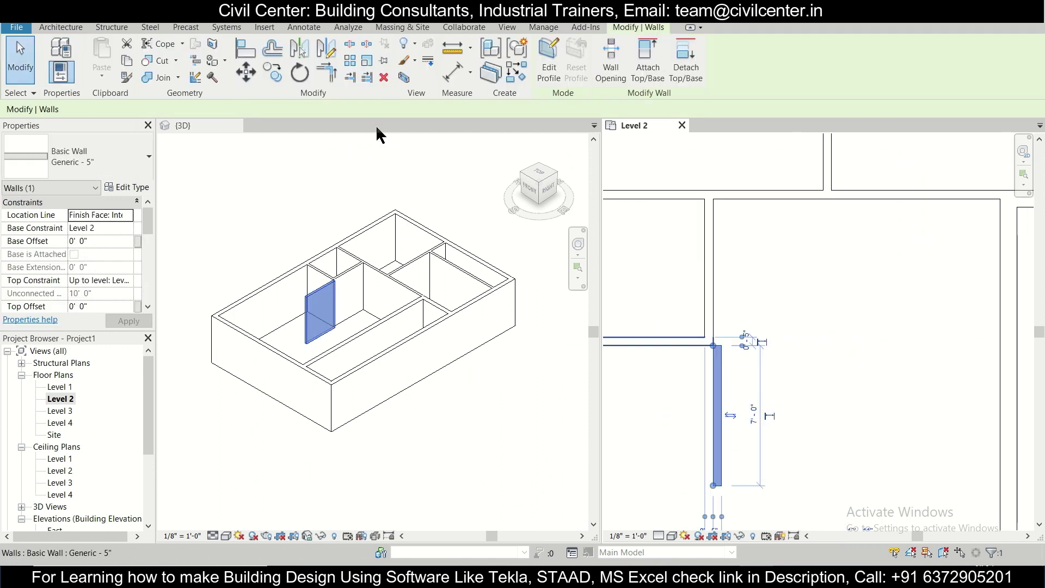
pyautogui.click(246, 71)
pyautogui.scroll(1, 729, 354)
pyautogui.click(726, 351)
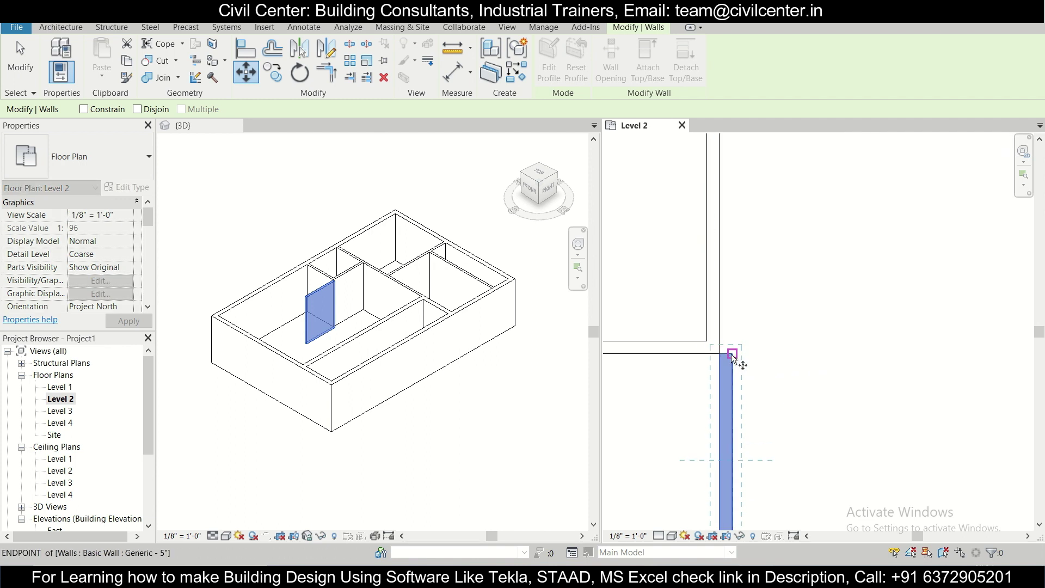
pyautogui.click(714, 352)
pyautogui.scroll(-2, 719, 384)
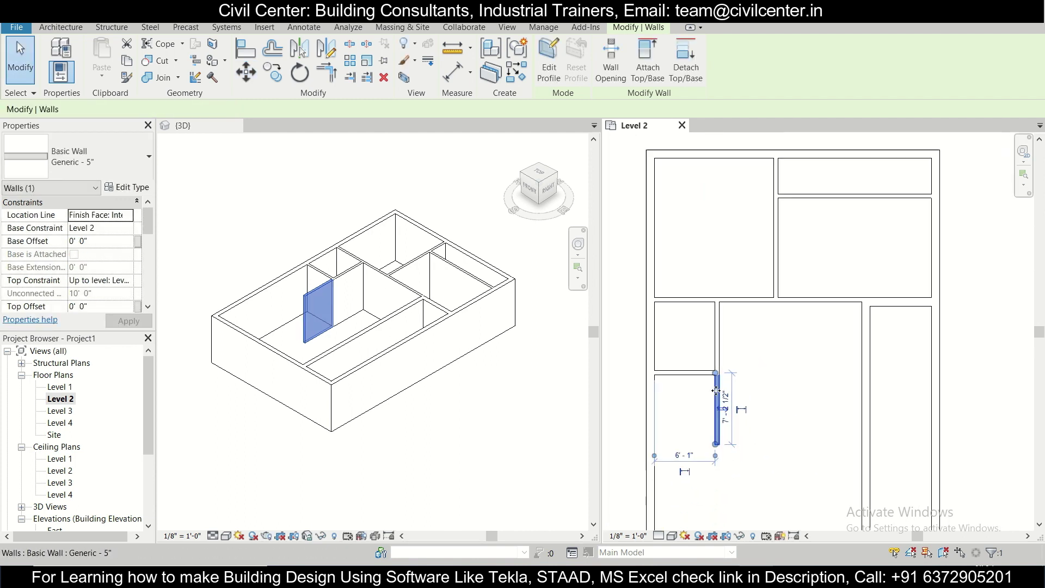
# Draw a horizontal Generic - 5" wall from the lower end of that vertical wall to the left outer wall, closing the lower toilet
pyautogui.press('w')
pyautogui.press('a')
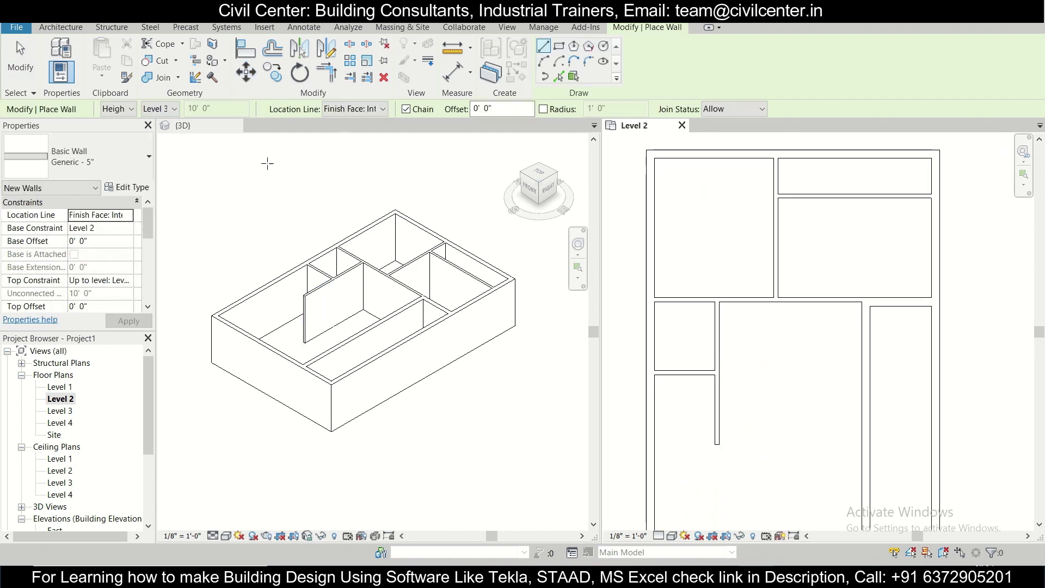
pyautogui.scroll(2, 716, 444)
pyautogui.click(716, 445)
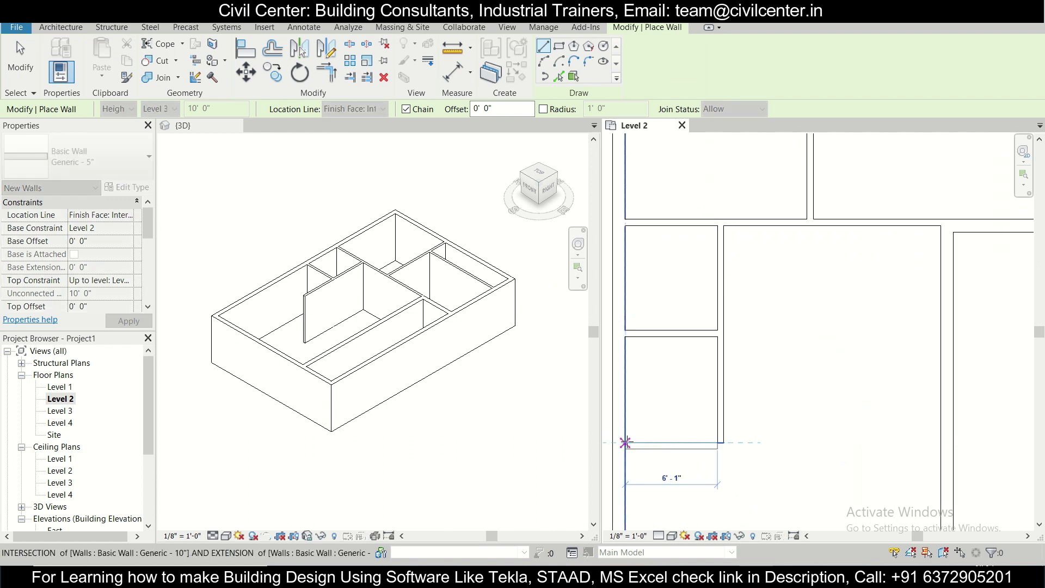
pyautogui.click(626, 444)
pyautogui.press('Escape')
pyautogui.scroll(-2, 640, 397)
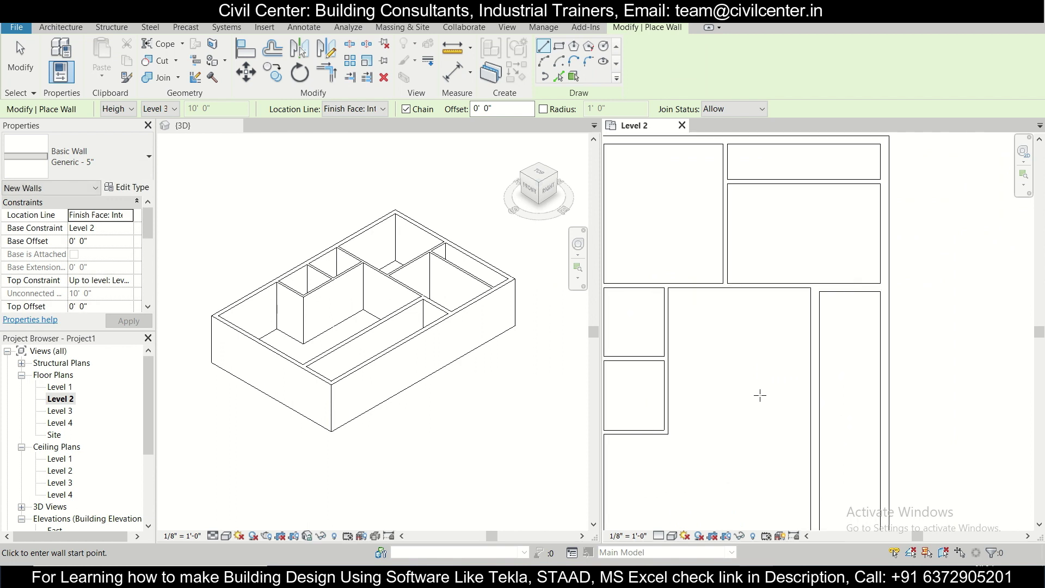
pyautogui.scroll(-1, 733, 392)
pyautogui.scroll(1, 728, 364)
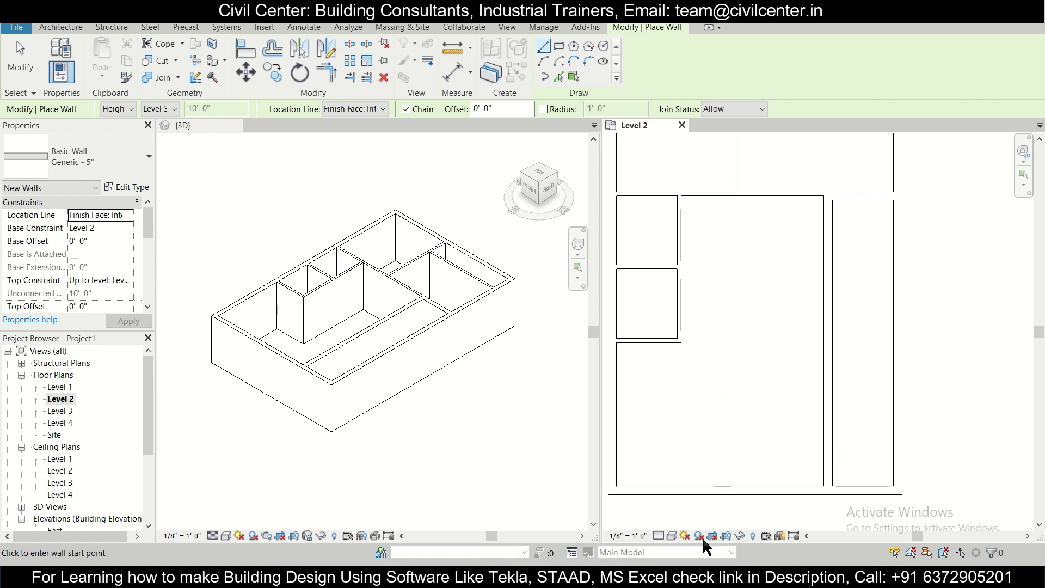
pyautogui.moveTo(675, 344); pyautogui.dragTo(711, 385, button='middle')
pyautogui.click(675, 398)
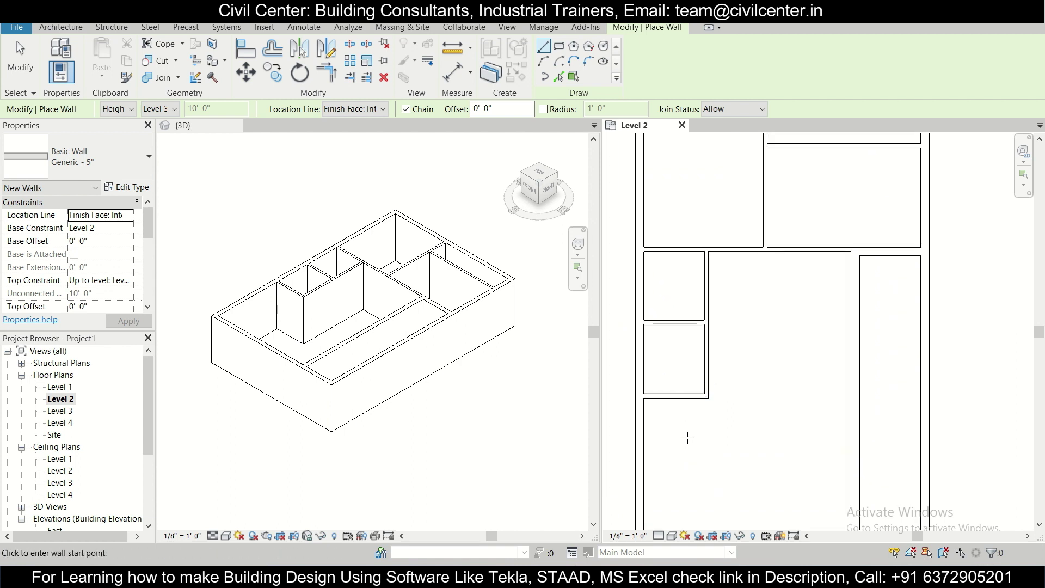
pyautogui.press('Escape')
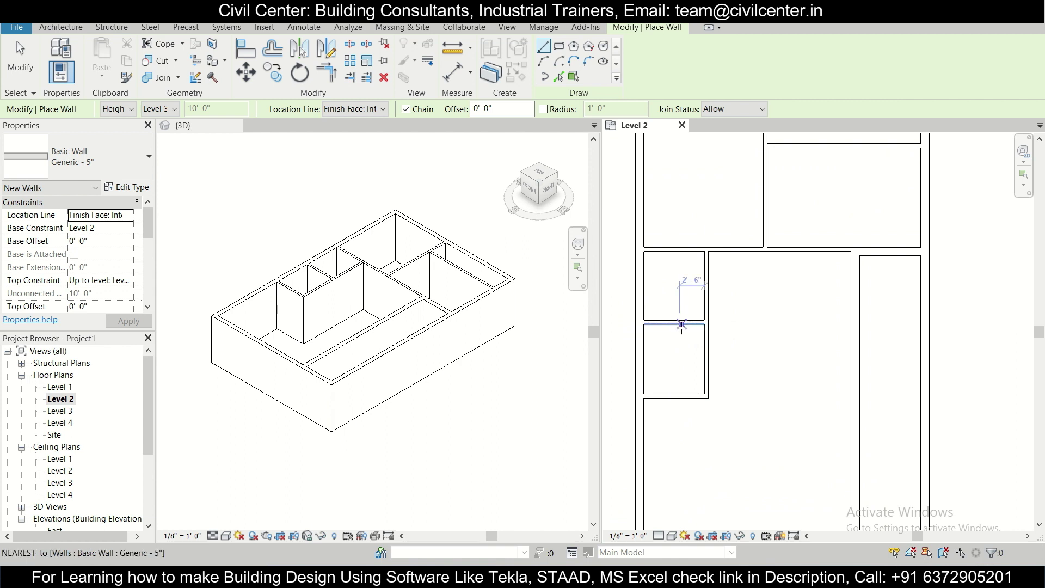
pyautogui.moveTo(706, 309); pyautogui.dragTo(725, 368, button='middle')
# Place an aligned dimension using Wall faces from the cross wall's lower face to the outer face of the lower toilet's bottom wall
pyautogui.click(454, 72)
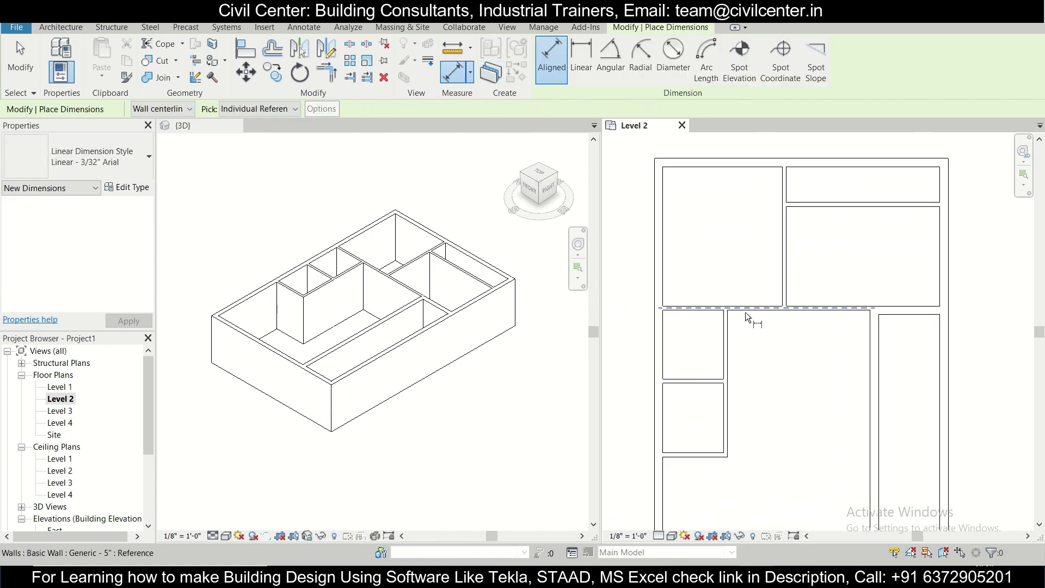
pyautogui.scroll(3, 744, 312)
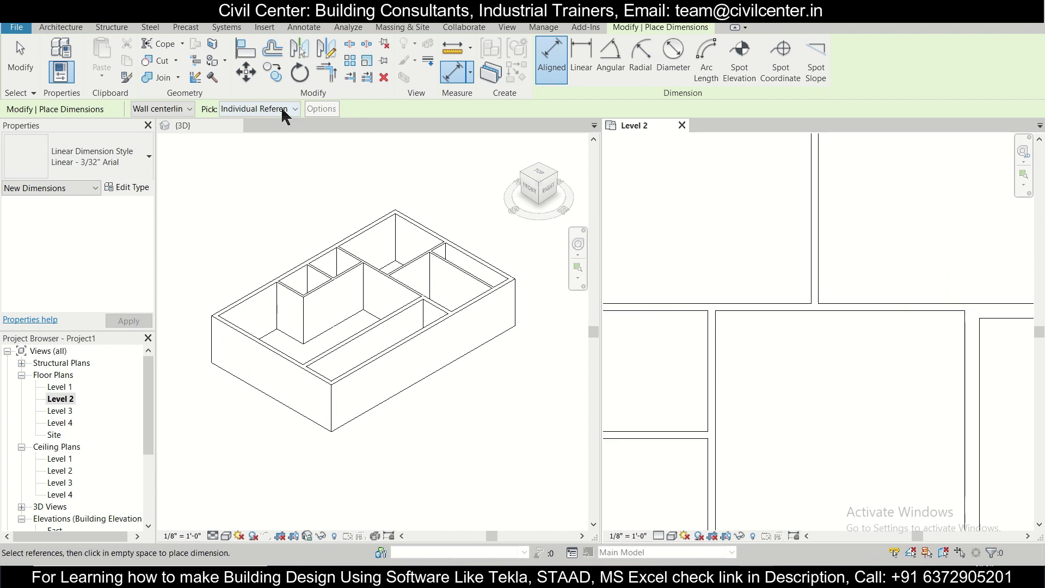
pyautogui.click(183, 111)
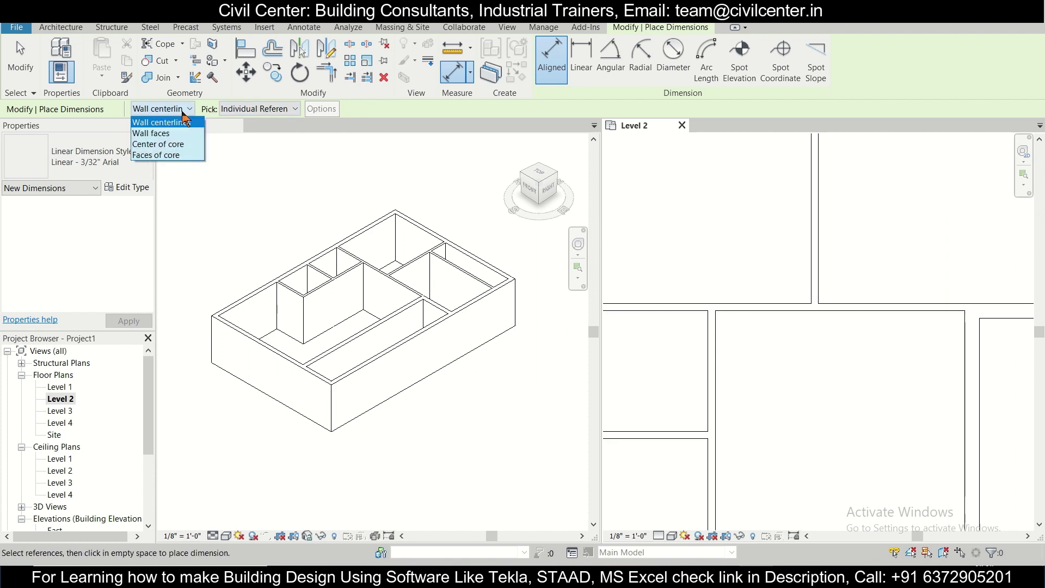
pyautogui.click(164, 133)
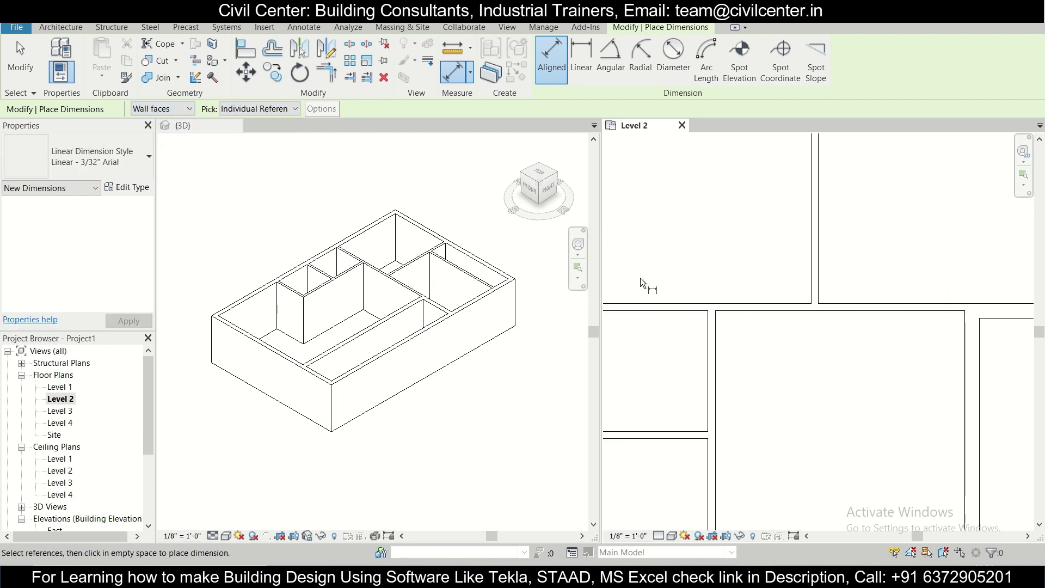
pyautogui.click(751, 315)
pyautogui.scroll(-2, 743, 445)
pyautogui.moveTo(730, 473); pyautogui.dragTo(733, 421, button='middle')
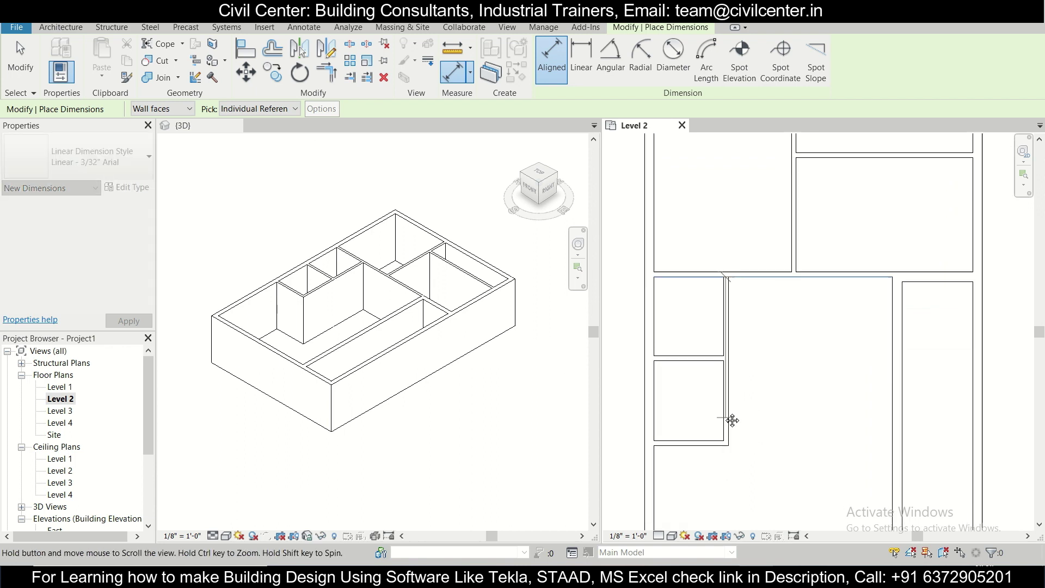
pyautogui.click(717, 439)
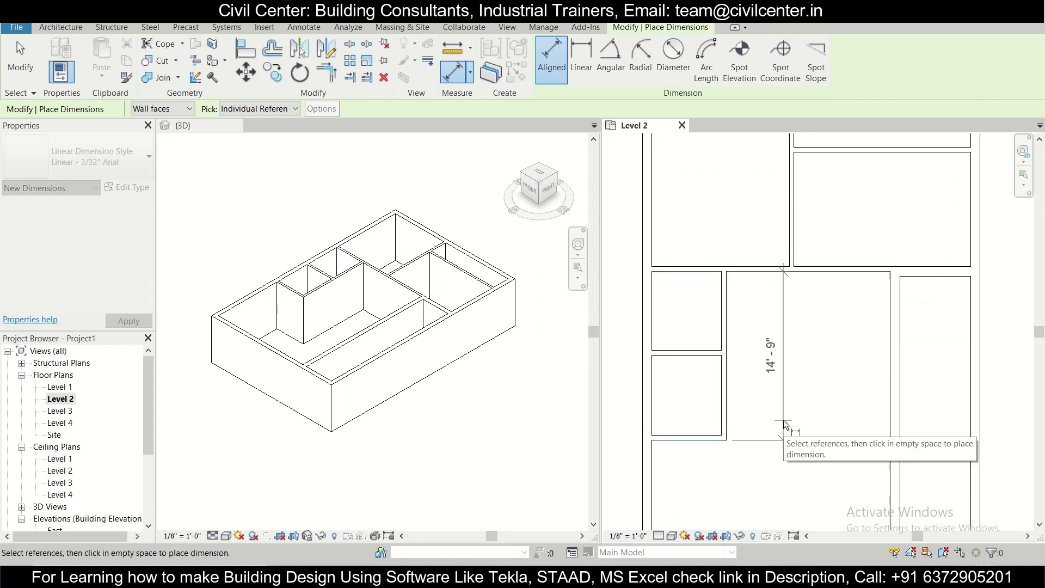
pyautogui.click(784, 424)
pyautogui.scroll(2, 762, 404)
pyautogui.scroll(-3, 762, 404)
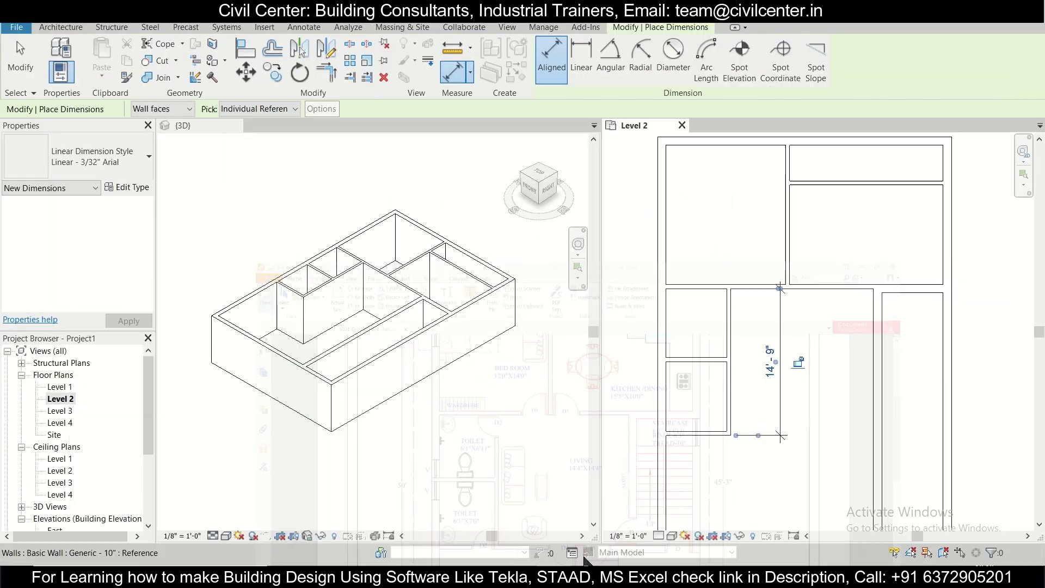
# Inspect the dimension's lower end at the toilet wall and delete the aligned dimension
pyautogui.scroll(4, 727, 448)
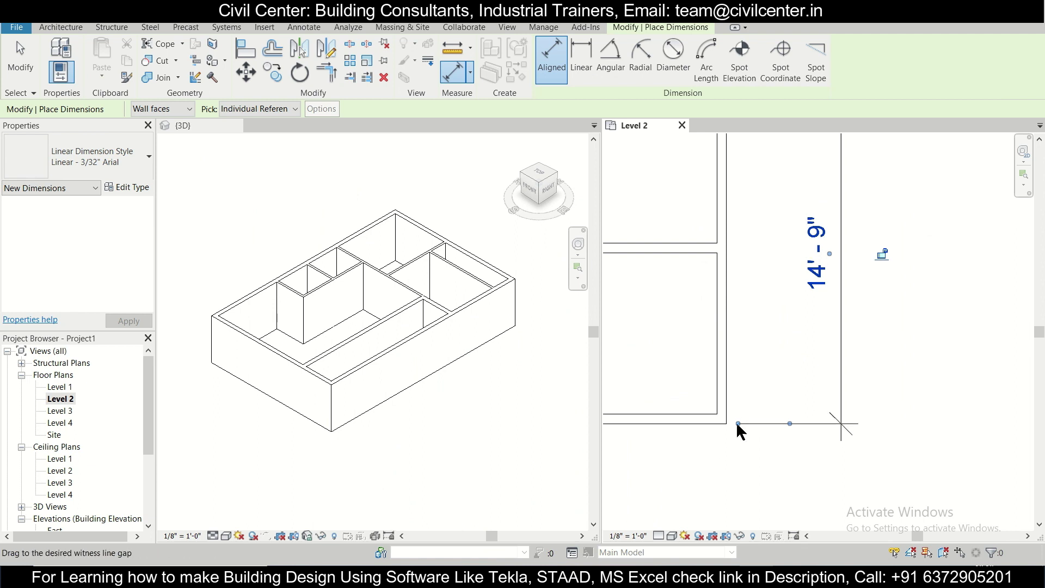
pyautogui.scroll(-2, 739, 422)
pyautogui.press('Escape')
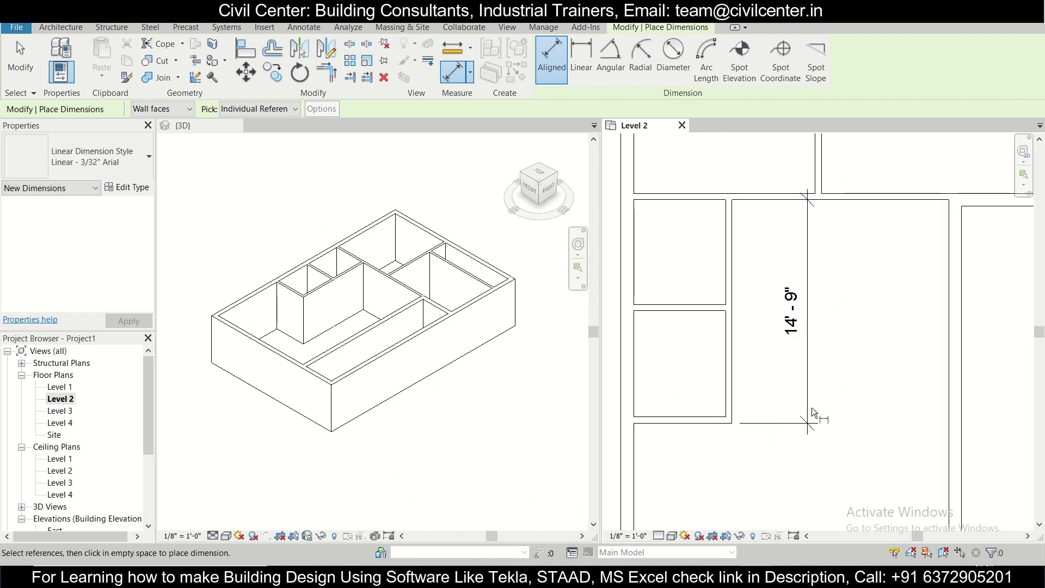
pyautogui.press('Escape')
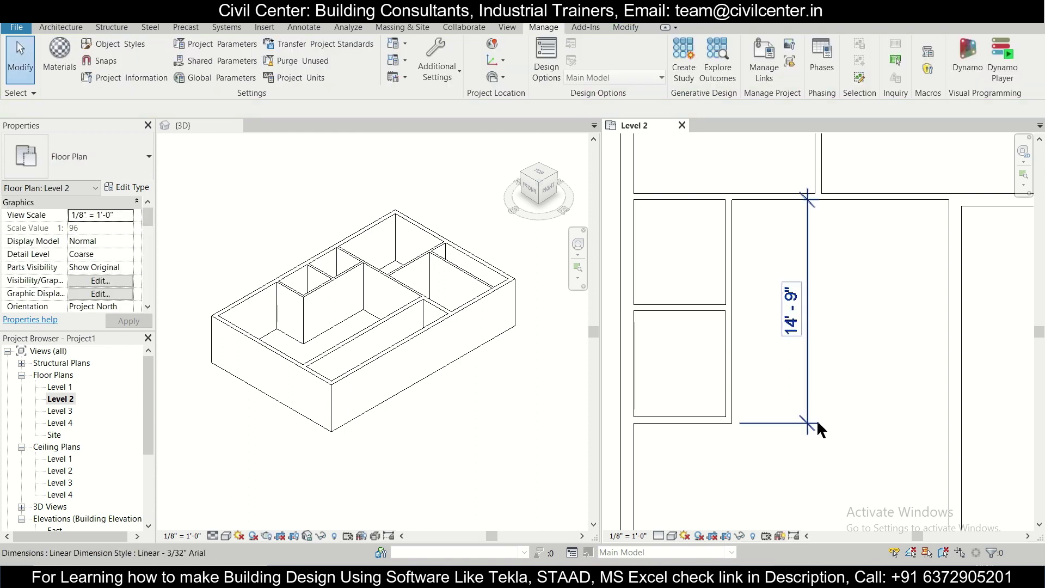
pyautogui.click(816, 423)
pyautogui.press('Delete')
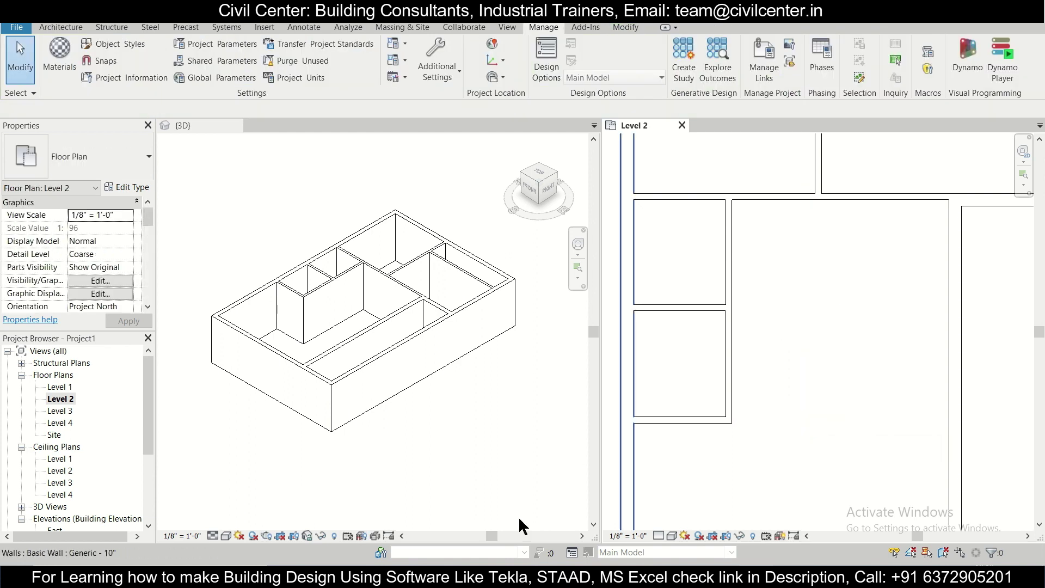
# Switch to the ground floor plan PDF and compare the master bedroom and portico layout and sizes with the Revit plan
pyautogui.hotkey('alt', 'Tab')
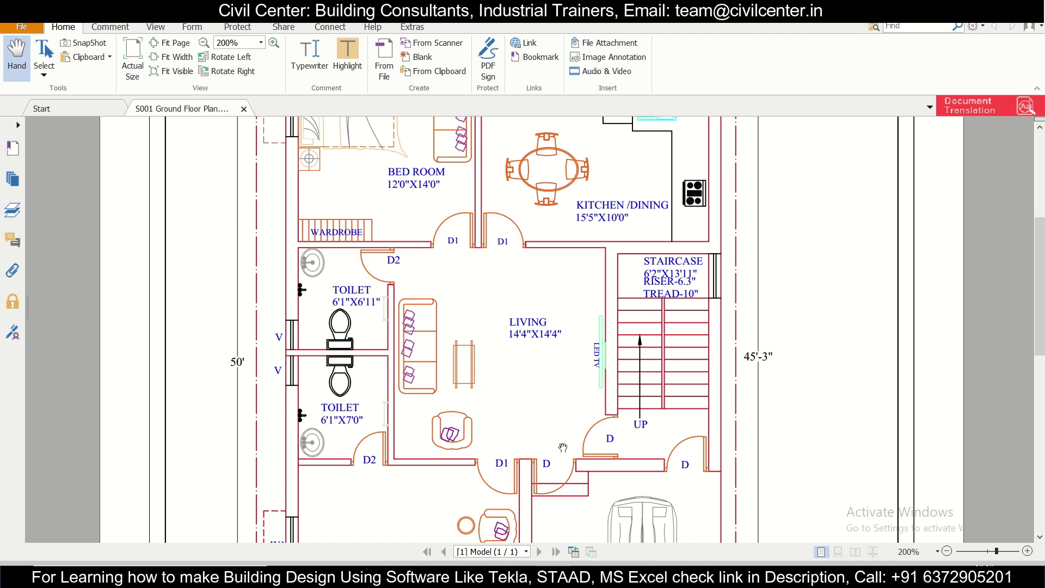
pyautogui.hotkey('alt', 'Tab')
pyautogui.moveTo(637, 435); pyautogui.dragTo(740, 376, button='middle')
pyautogui.scroll(1, 739, 376)
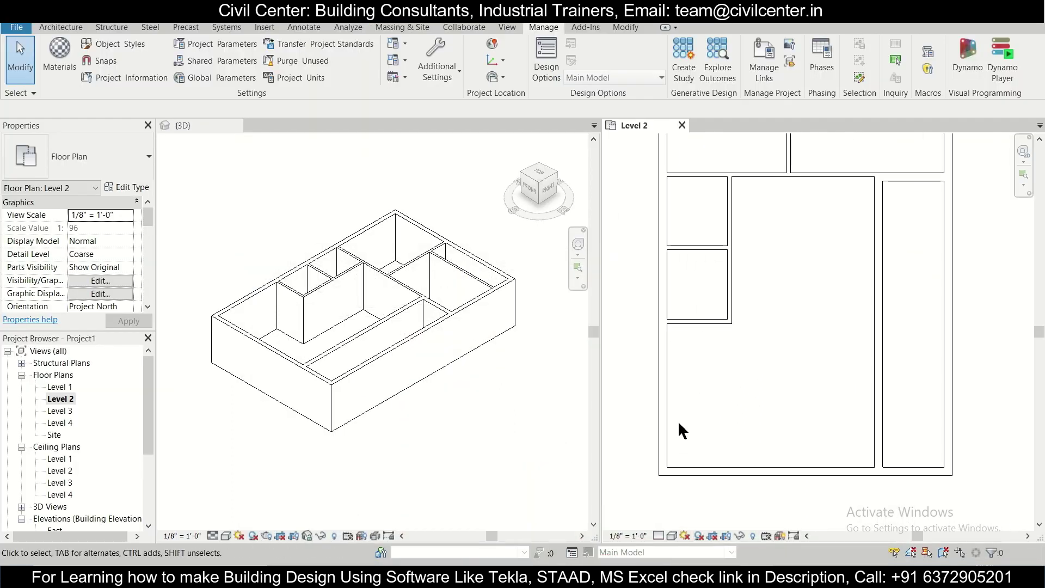
pyautogui.hotkey('alt', 'Tab')
pyautogui.scroll(-4, 400, 445)
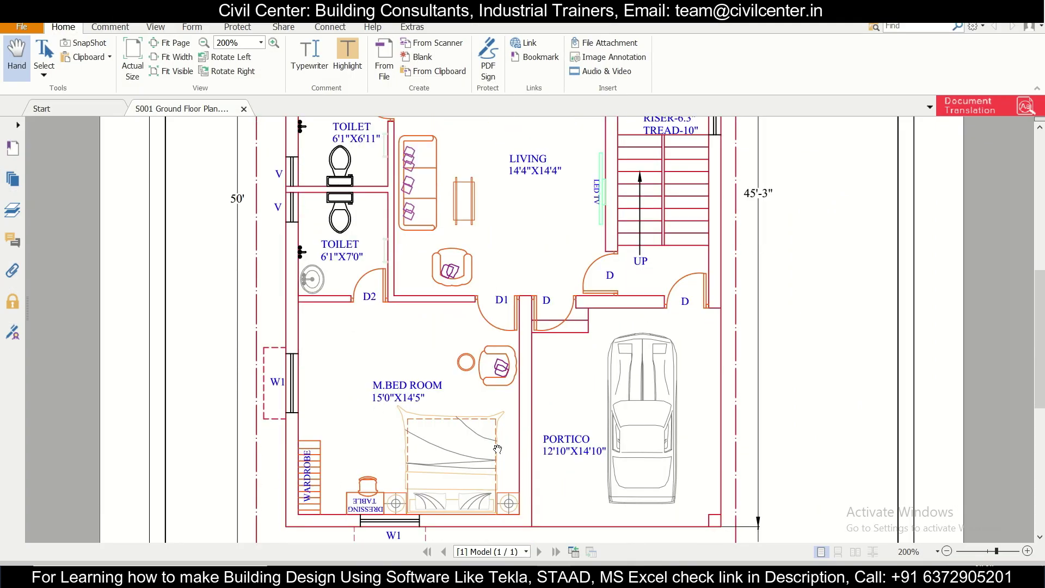
pyautogui.hotkey('alt', 'Tab')
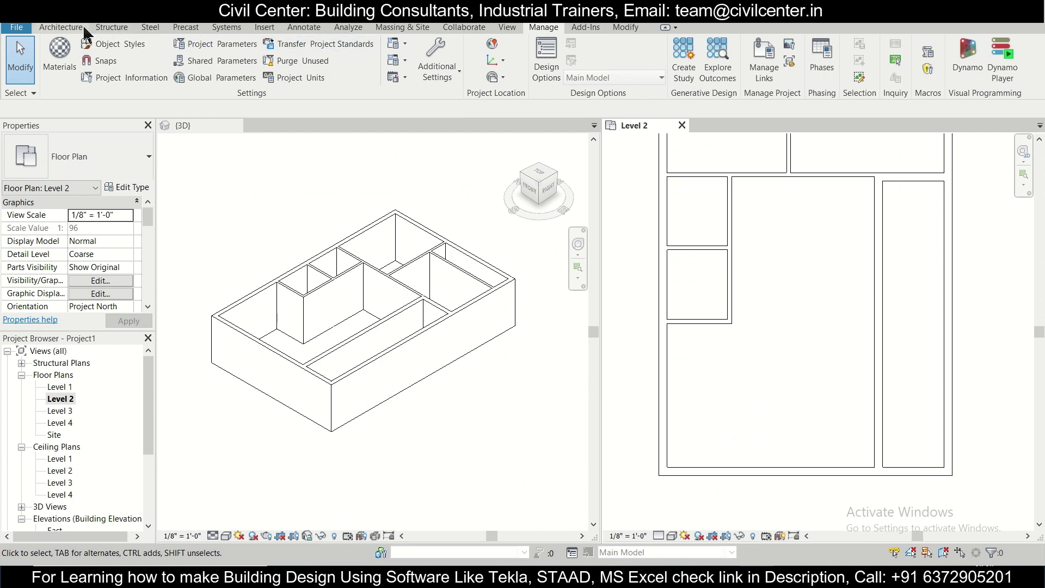
# Create a vertical Generic - 10" wall with Pick Lines, offset 15' from the inner face of the left outer wall
pyautogui.press('w')
pyautogui.press('a')
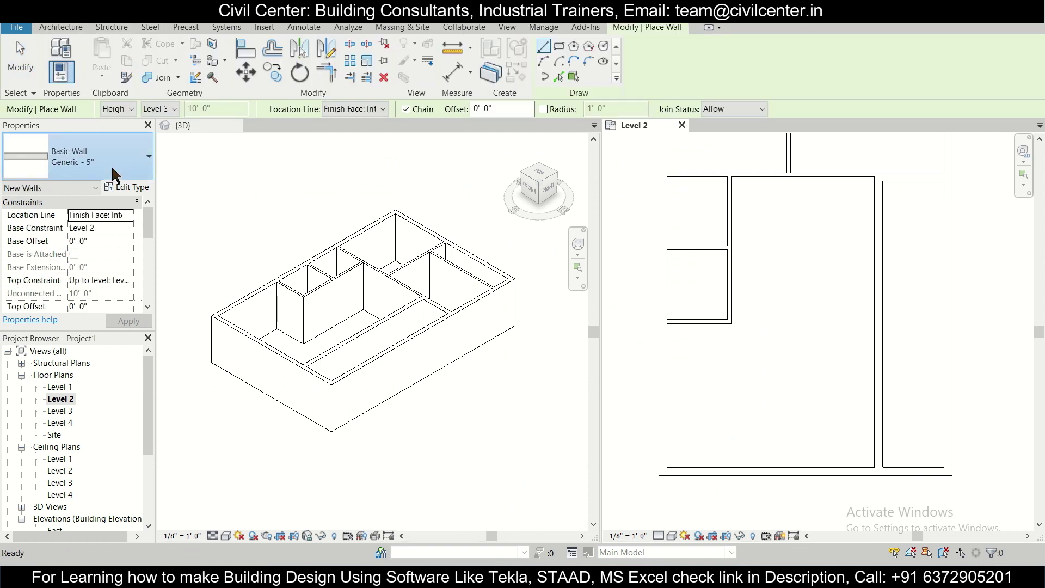
pyautogui.click(114, 174)
pyautogui.click(120, 388)
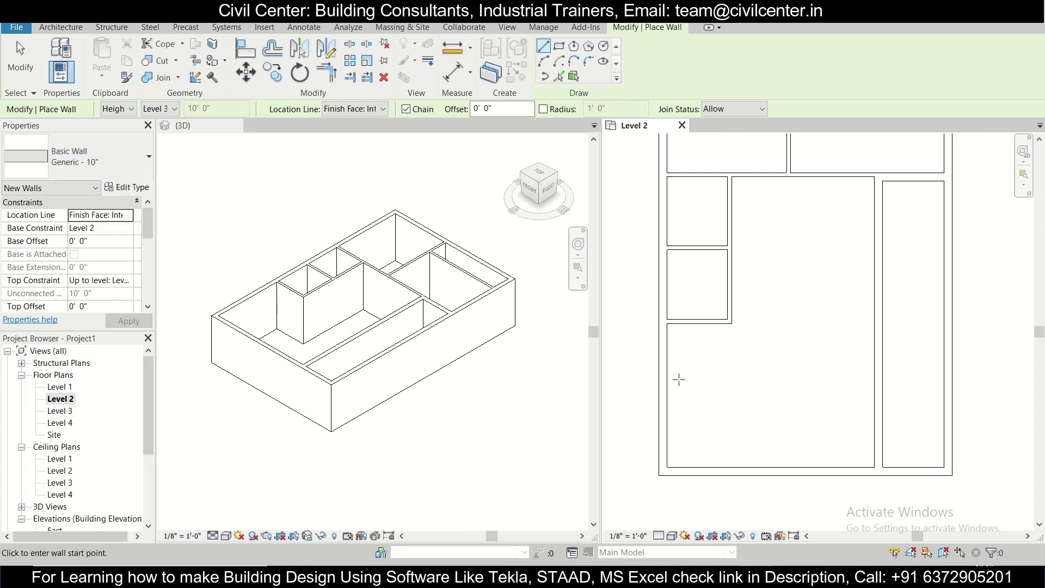
pyautogui.click(558, 76)
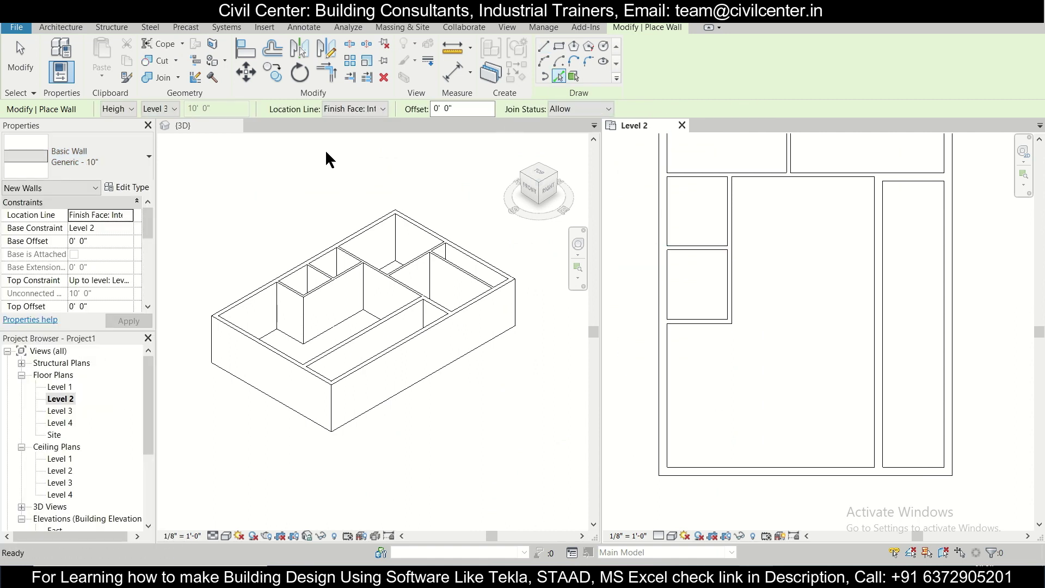
pyautogui.hotkey('alt', 'Tab')
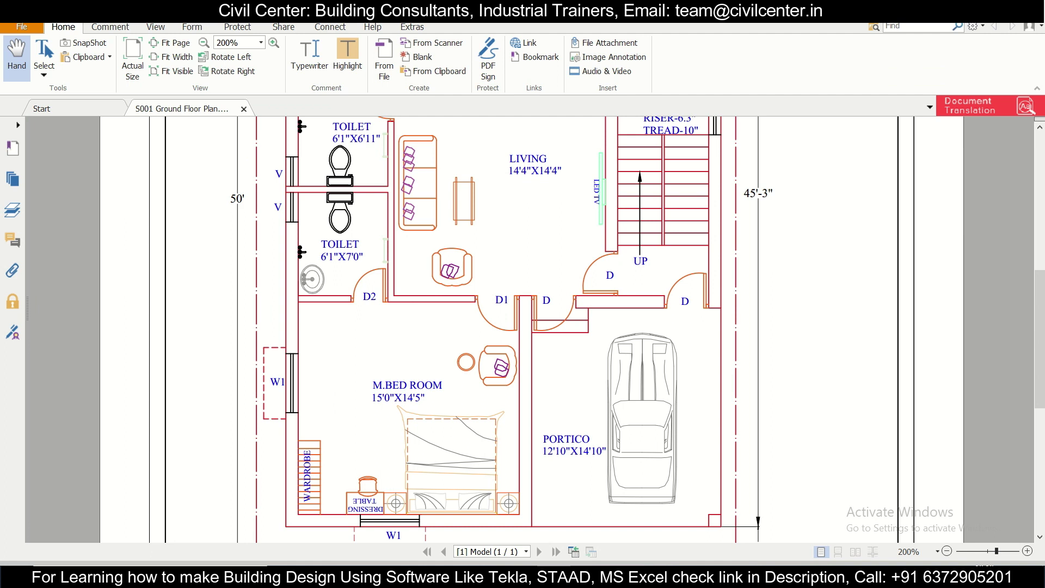
pyautogui.hotkey('alt', 'Tab')
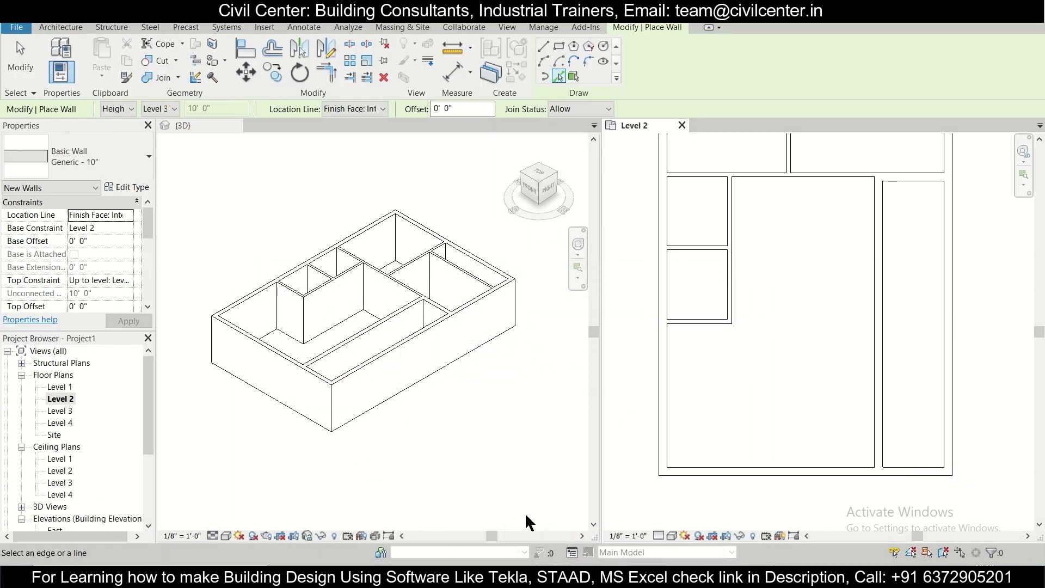
pyautogui.moveTo(461, 109); pyautogui.dragTo(338, 112)
pyautogui.write('15')
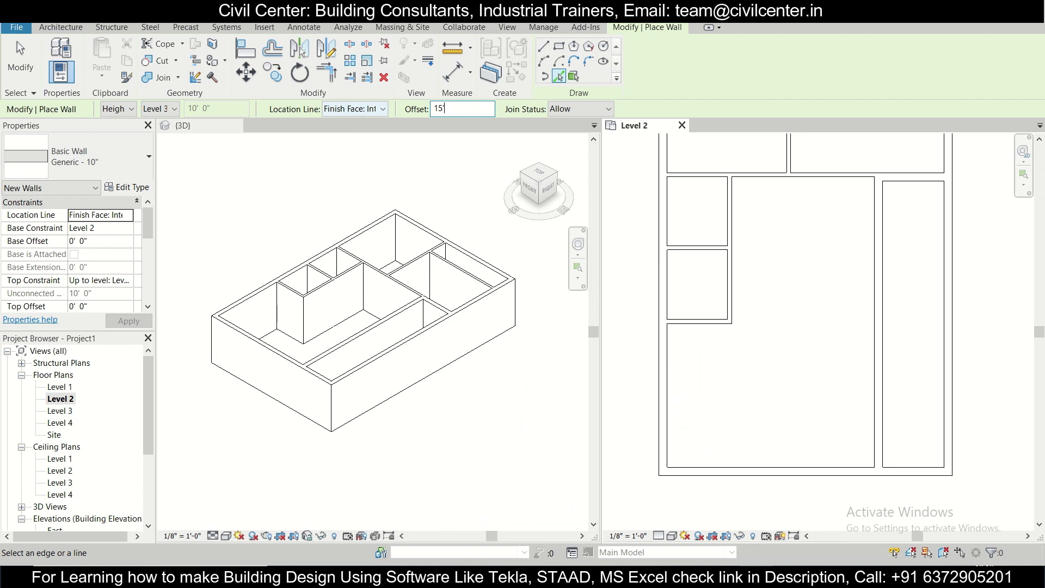
pyautogui.click(671, 384)
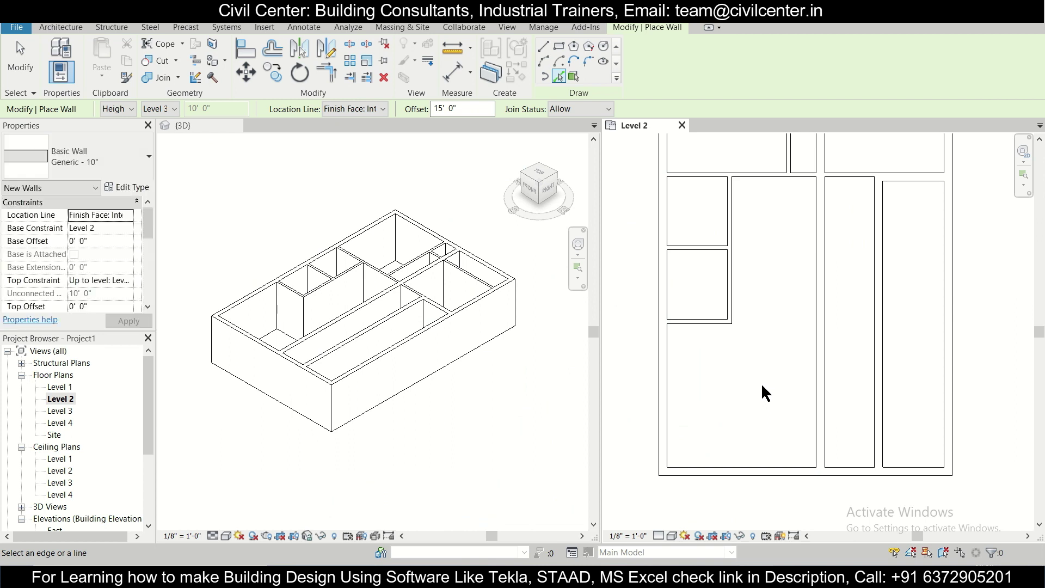
# Extend the lower toilet's bottom 5" wall to the right until it meets the new vertical 10" wall
pyautogui.scroll(2, 791, 370)
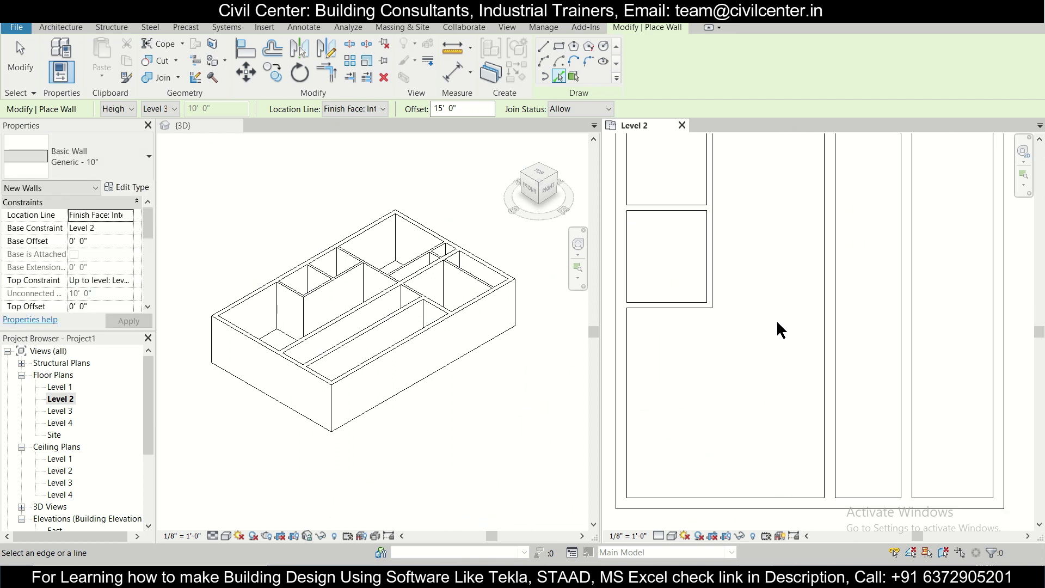
pyautogui.press('Escape')
pyautogui.click(686, 304)
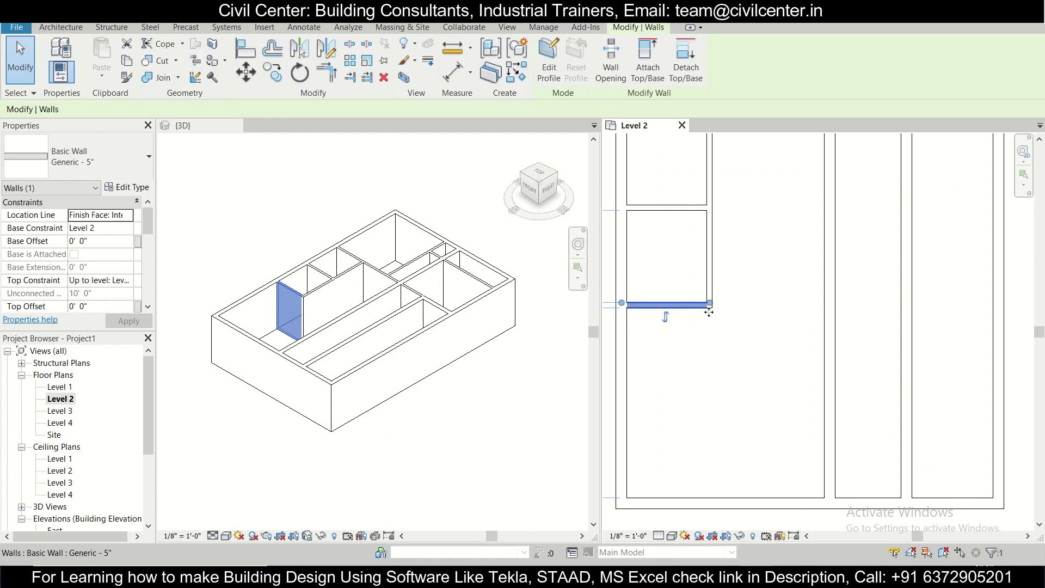
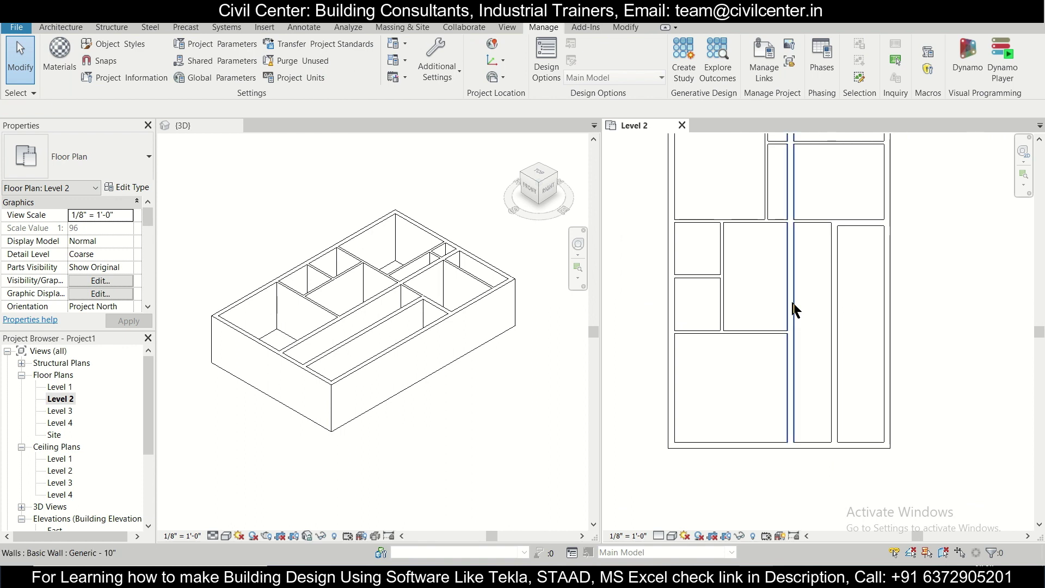
# Shorten the vertical 10" wall so its upper end stops at the master bedroom's top 5" wall
pyautogui.click(792, 305)
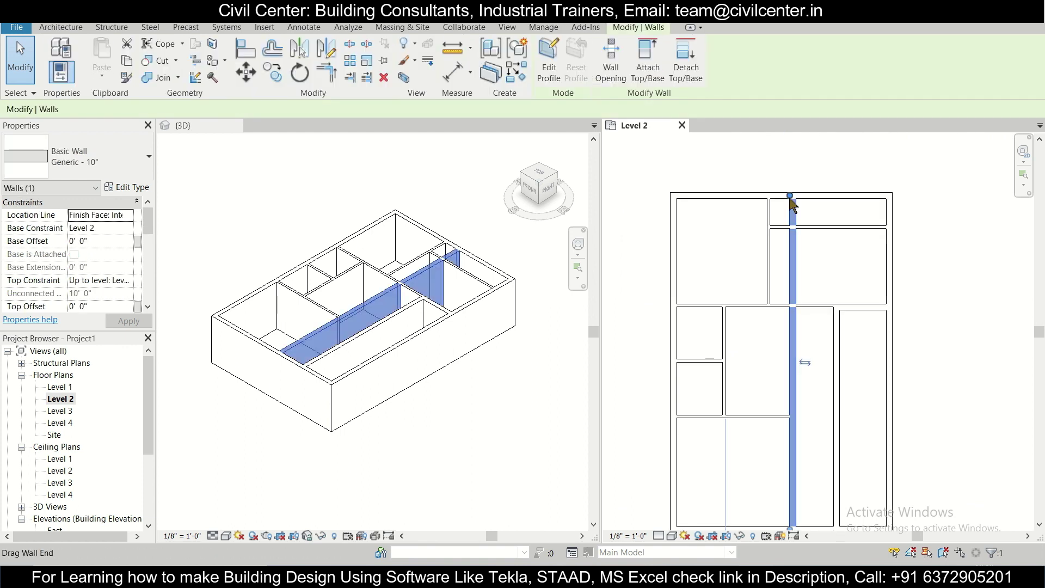
pyautogui.moveTo(790, 197); pyautogui.dragTo(792, 409)
pyautogui.scroll(2, 789, 415)
pyautogui.scroll(3, 791, 416)
pyautogui.scroll(-5, 794, 415)
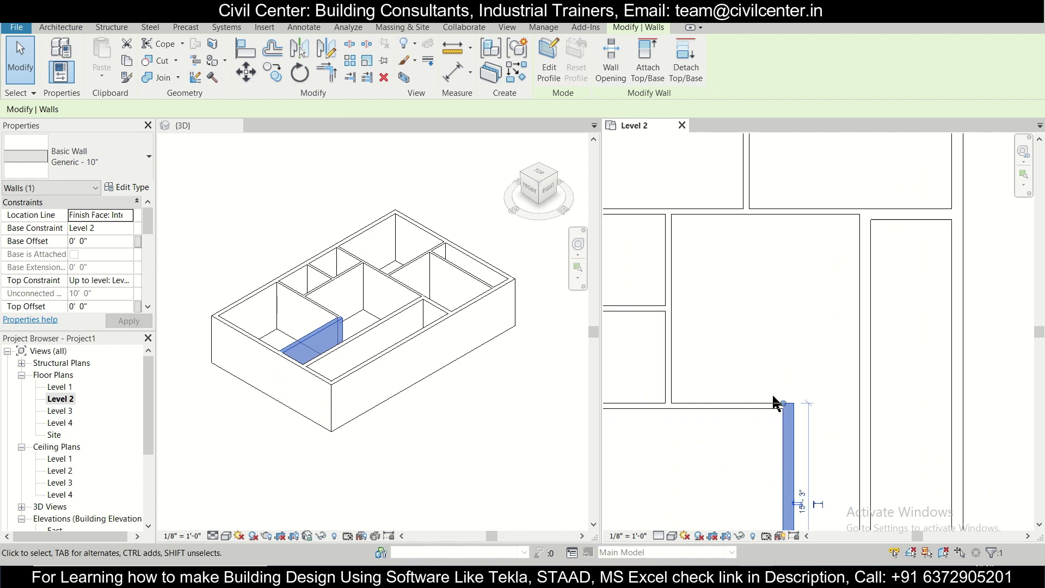
pyautogui.click(794, 397)
pyautogui.scroll(-1, 779, 408)
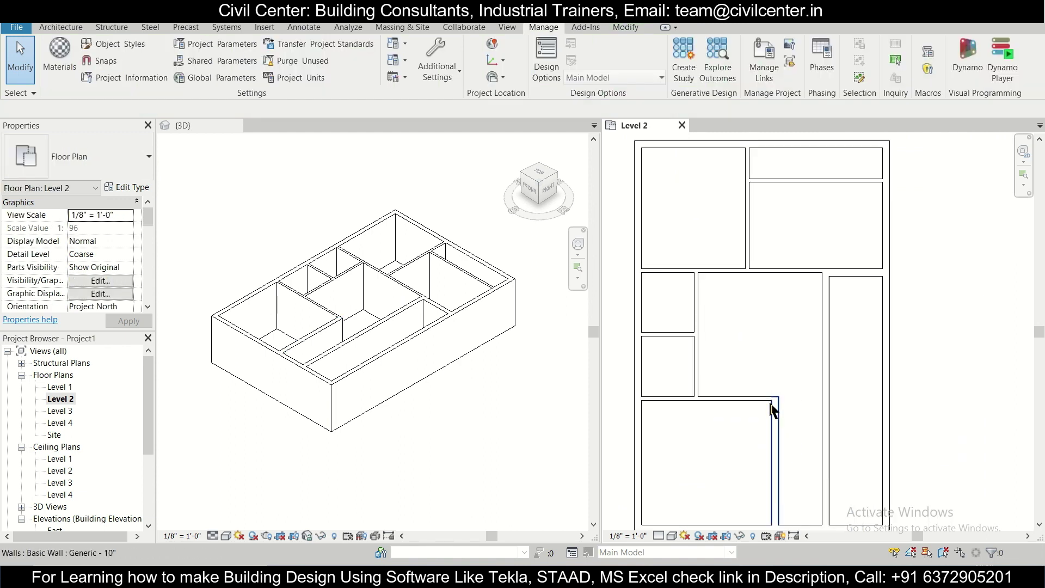
pyautogui.scroll(-1, 786, 446)
pyautogui.scroll(1, 747, 430)
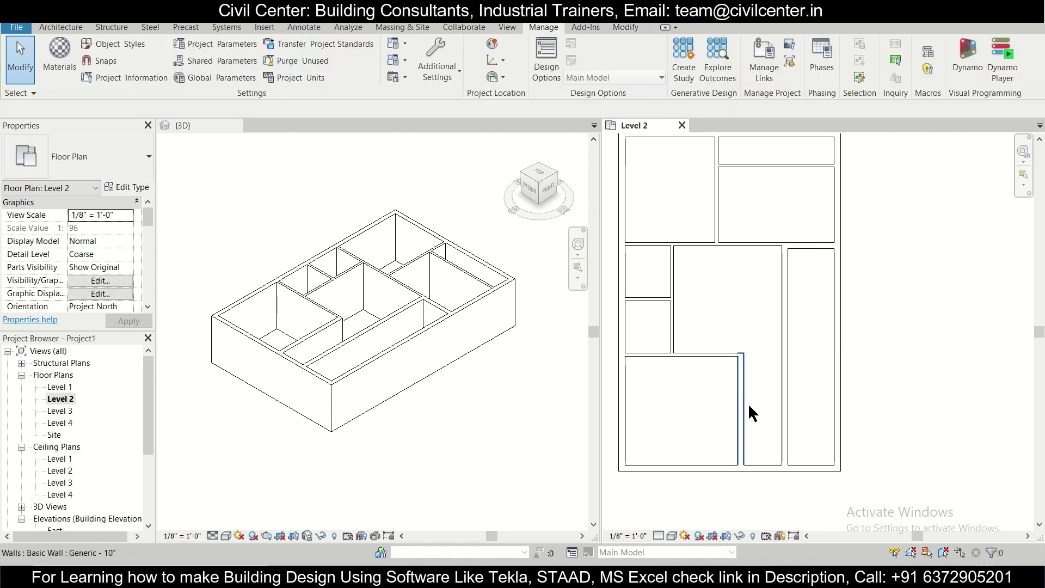
# Draw a horizontal Generic - 10" wall from the master bedroom's upper-right corner to the inner face of the right outer wall
pyautogui.scroll(2, 782, 397)
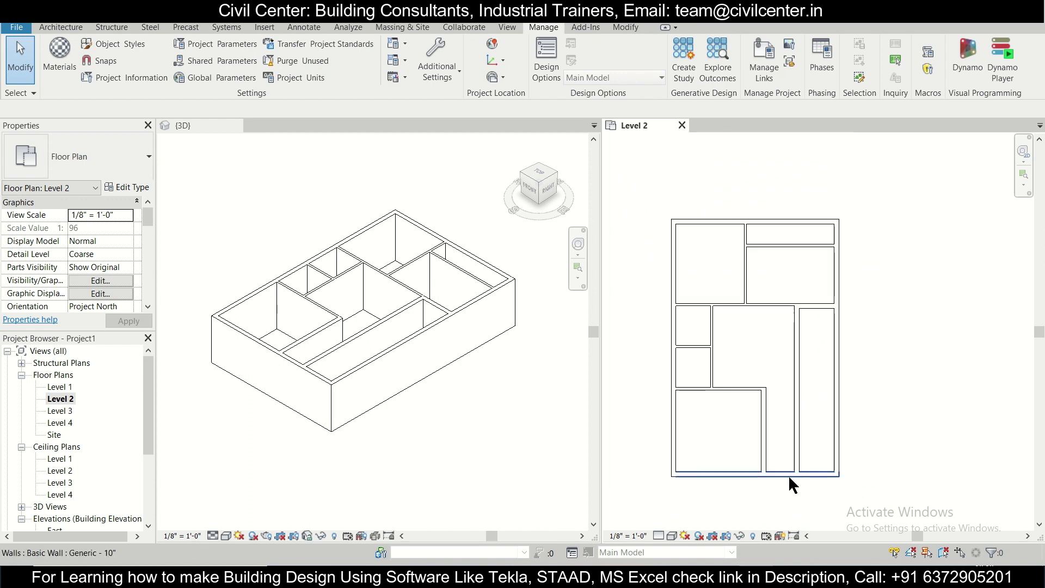
pyautogui.scroll(3, 744, 483)
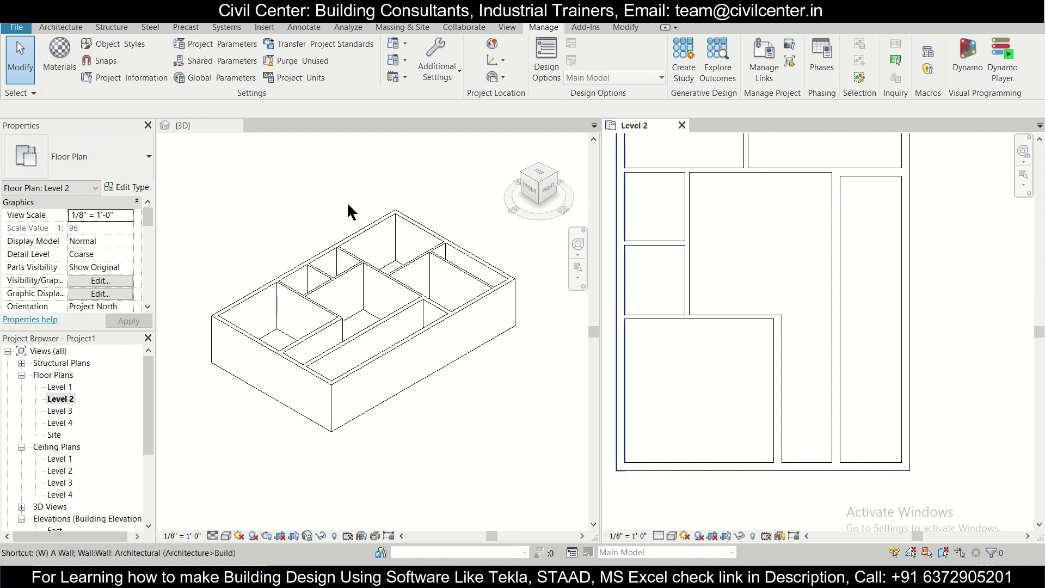
pyautogui.press('w')
pyautogui.press('a')
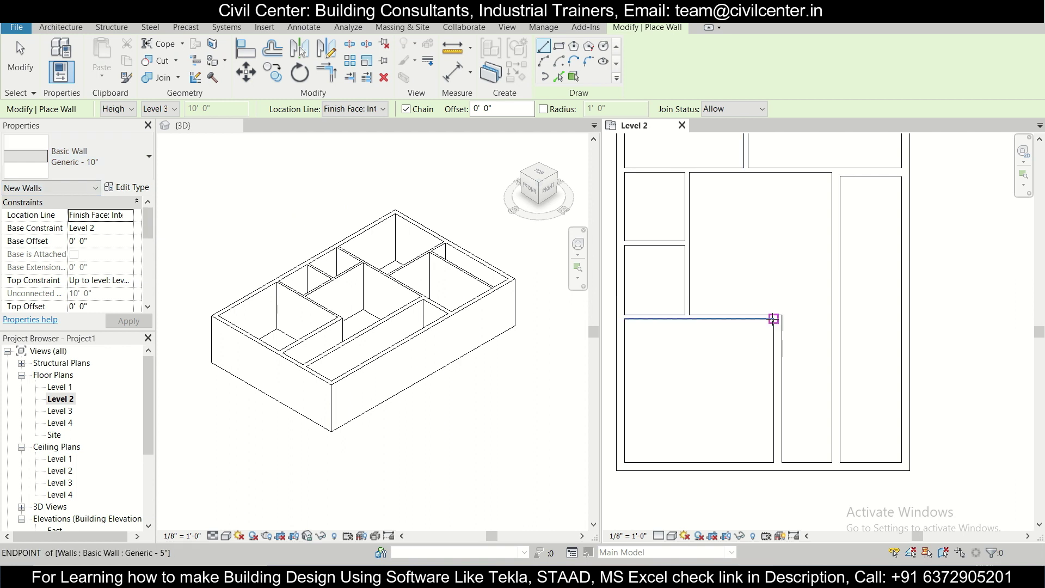
pyautogui.click(782, 316)
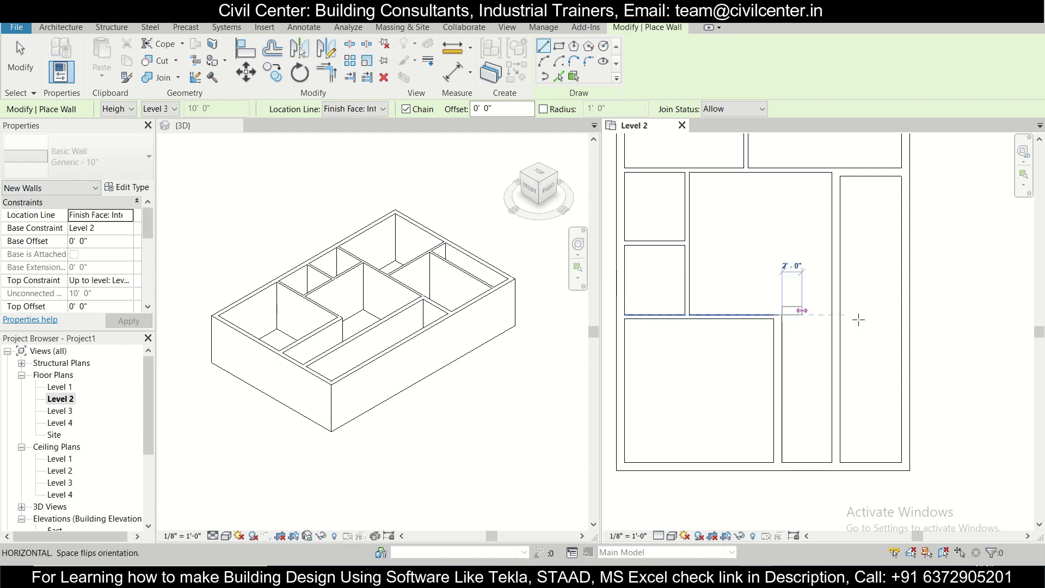
pyautogui.click(901, 315)
pyautogui.press('Escape')
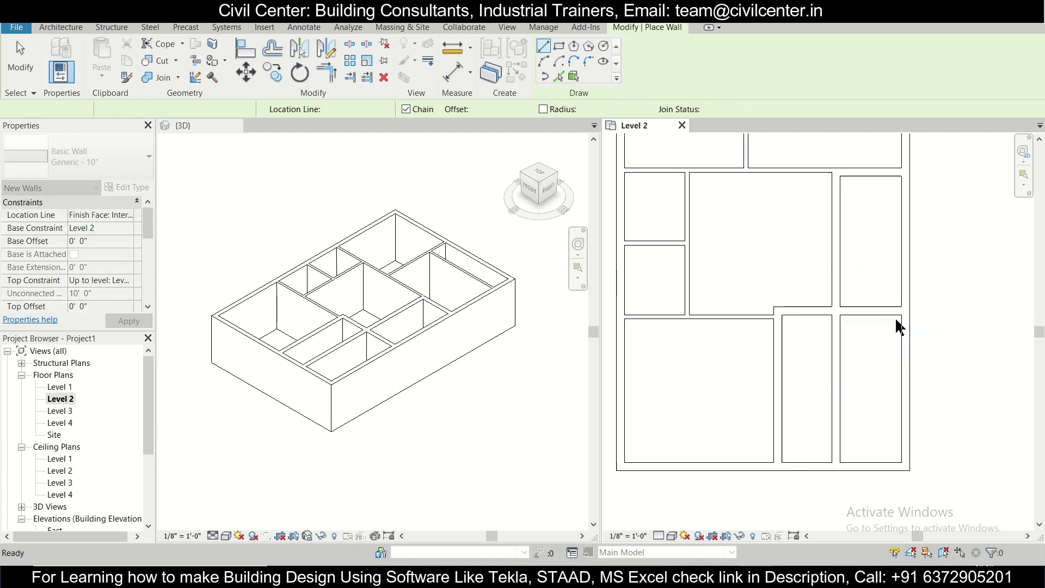
pyautogui.press('Escape')
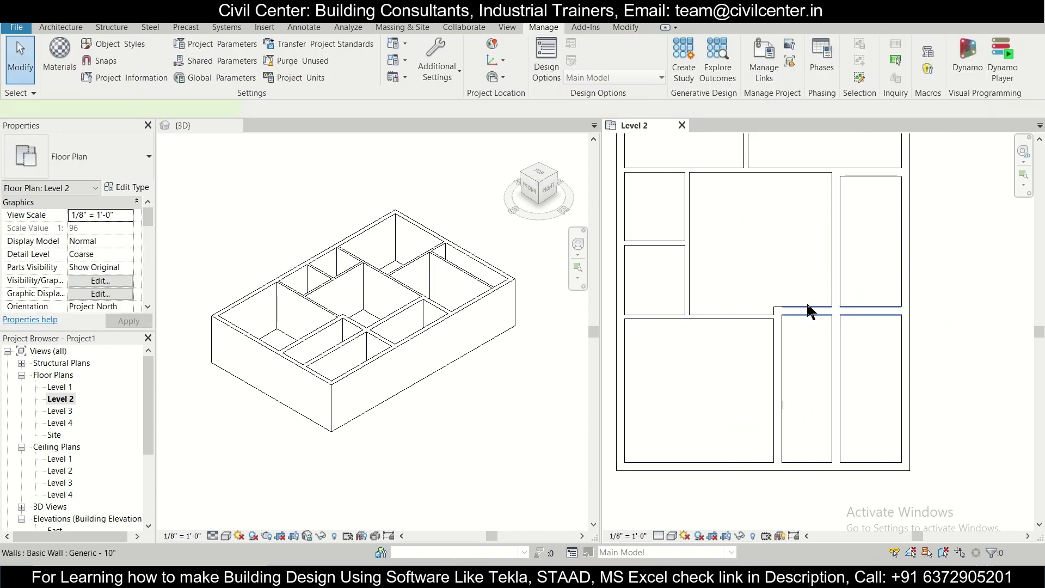
# Move the new horizontal 10" wall down so its upper face lines up with the upper face of the master bedroom's 5" wall
pyautogui.click(807, 309)
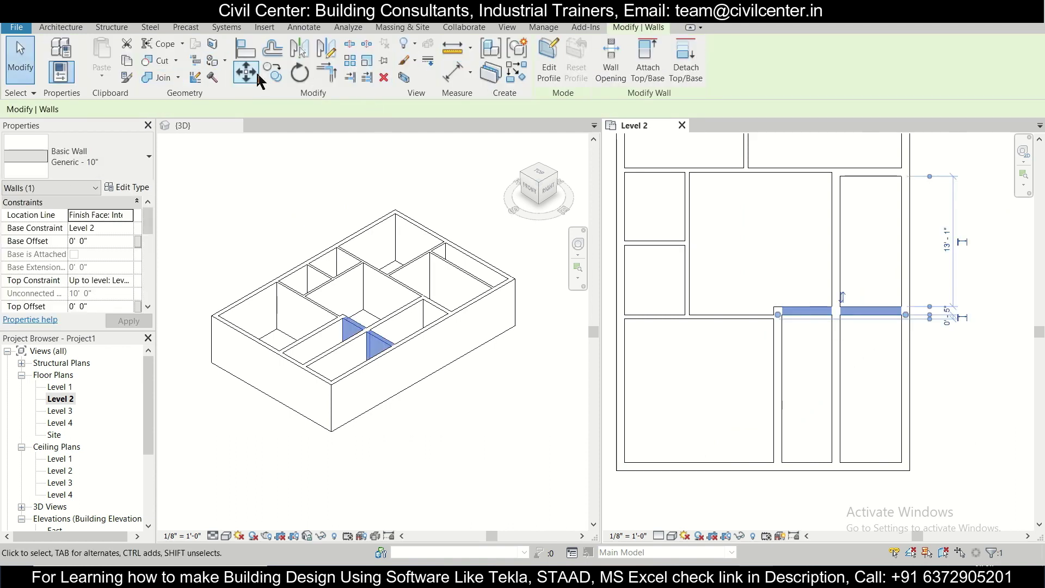
pyautogui.click(256, 79)
pyautogui.scroll(5, 782, 333)
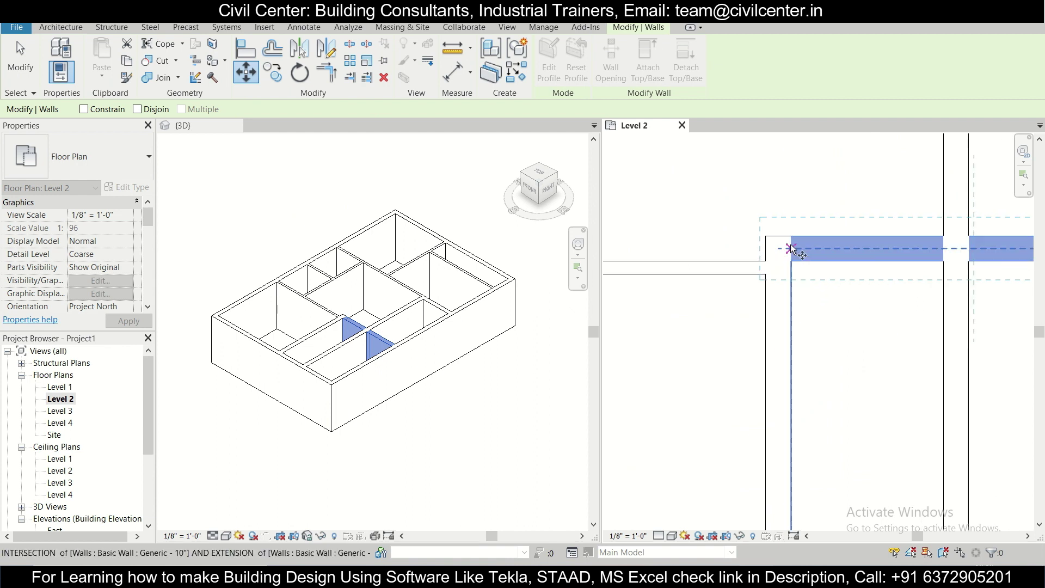
pyautogui.click(793, 236)
pyautogui.click(793, 261)
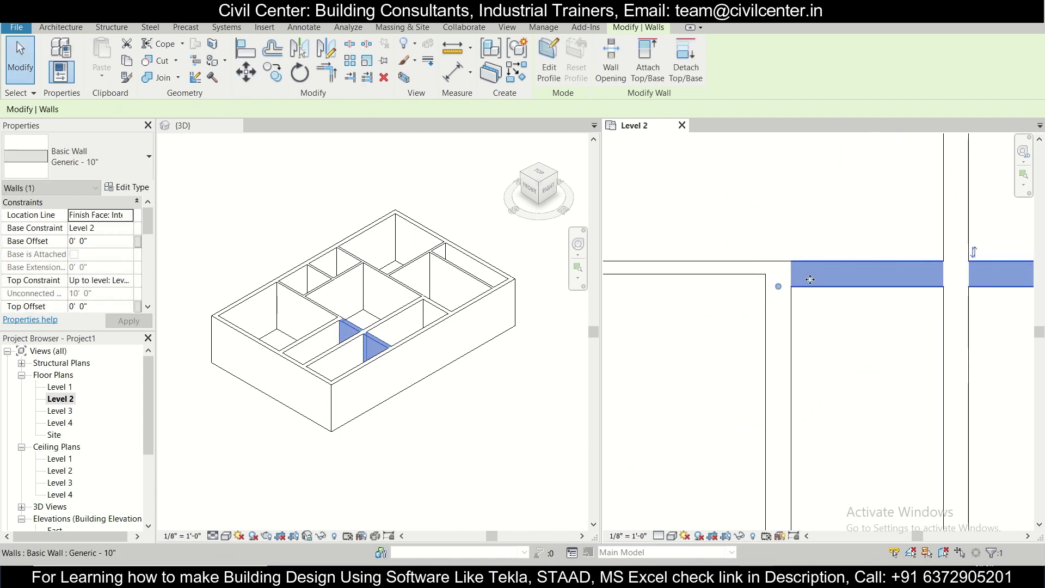
pyautogui.press('Escape')
# Shorten the vertical wall between living room and staircase so its lower end stops at the portico's top wall
pyautogui.scroll(-5, 760, 310)
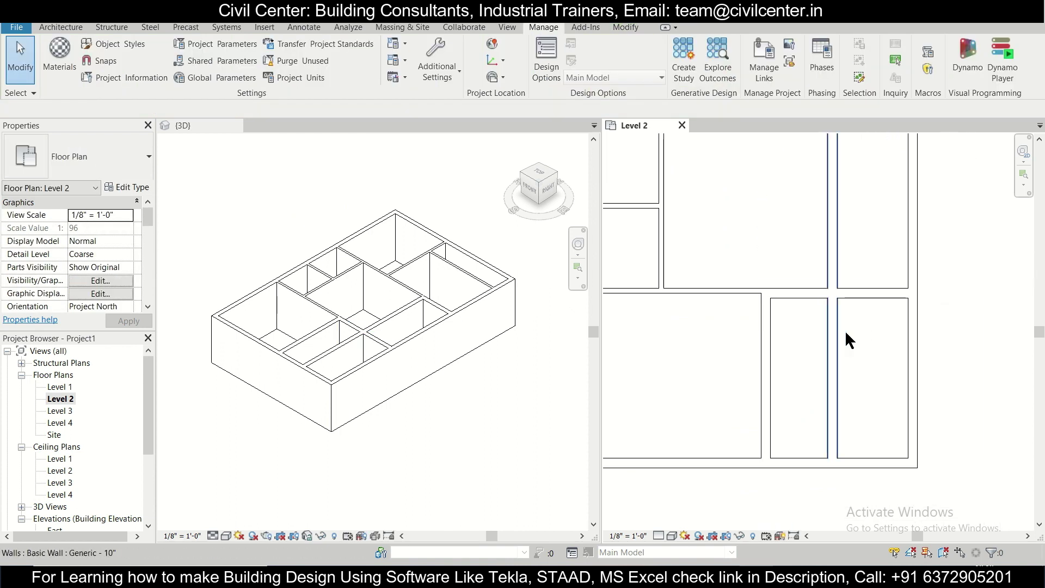
pyautogui.click(837, 346)
pyautogui.moveTo(835, 463); pyautogui.dragTo(835, 299)
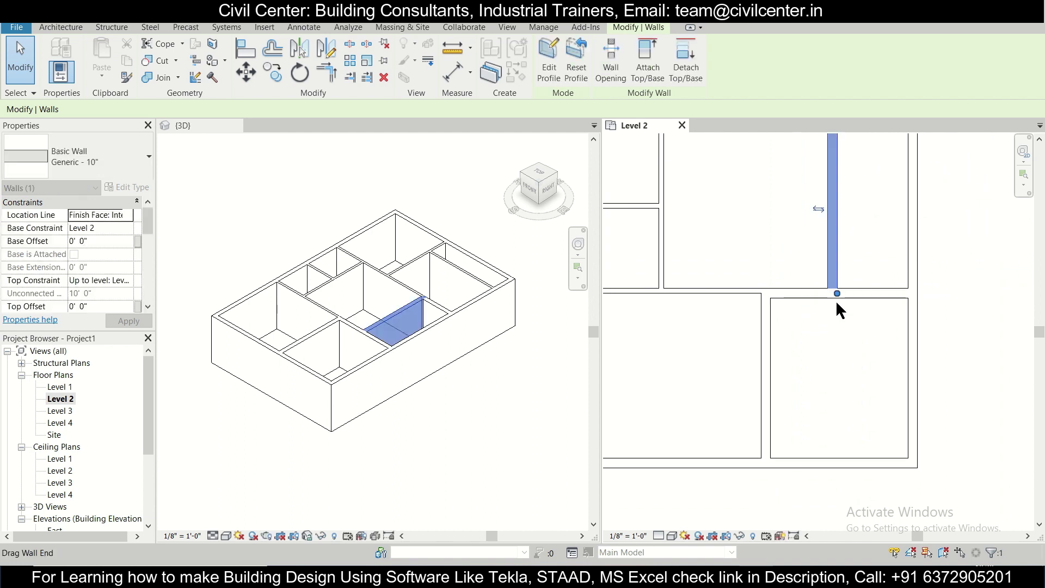
pyautogui.click(810, 359)
pyautogui.scroll(-3, 810, 360)
pyautogui.moveTo(819, 375); pyautogui.dragTo(820, 416, button='middle')
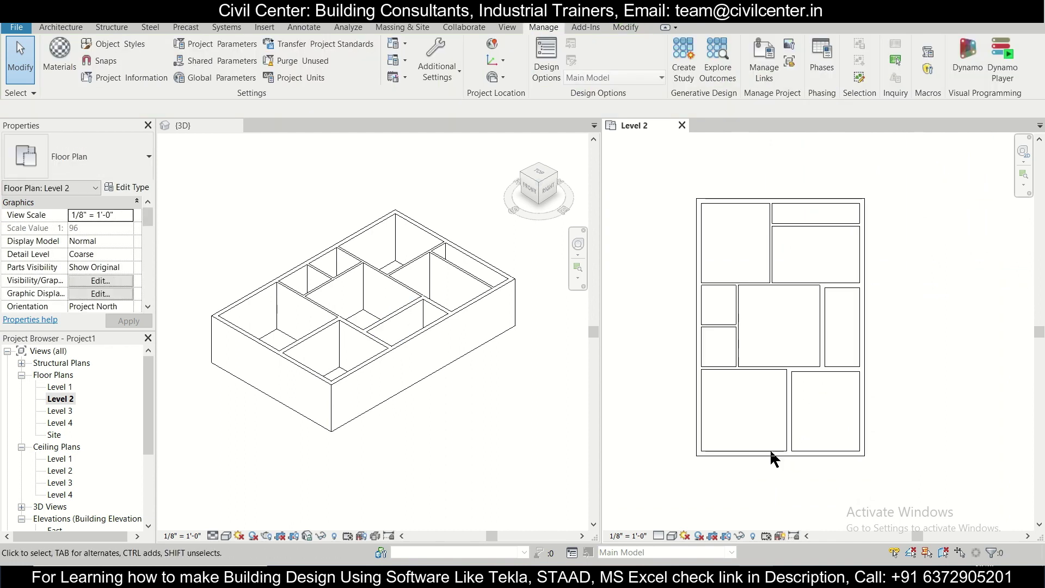
# Compare the portico and master bedroom walls with the ground floor plan PDF and return to the Revit 3D view
pyautogui.click(544, 578)
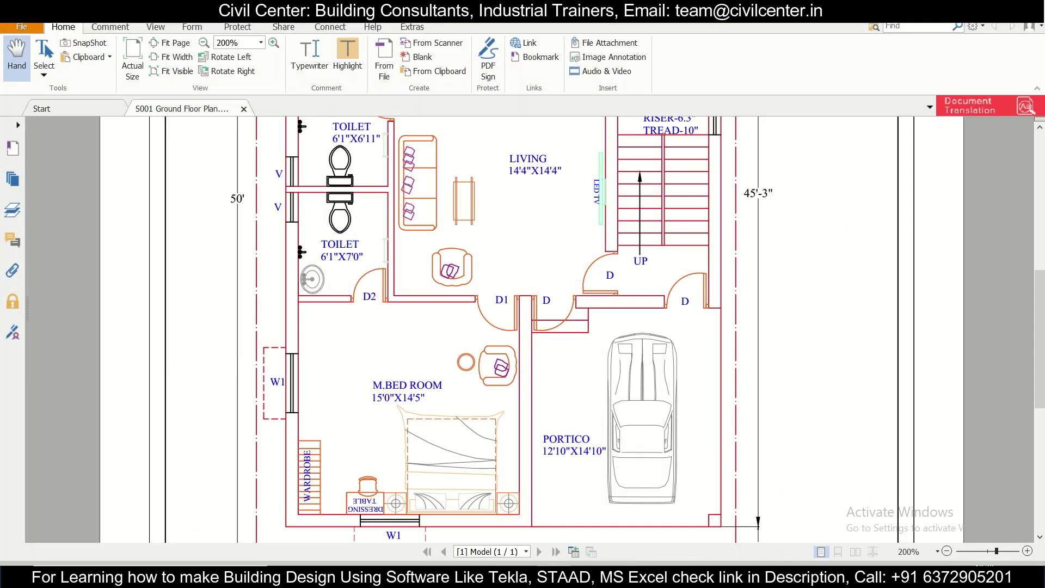
pyautogui.hotkey('alt', 'Tab')
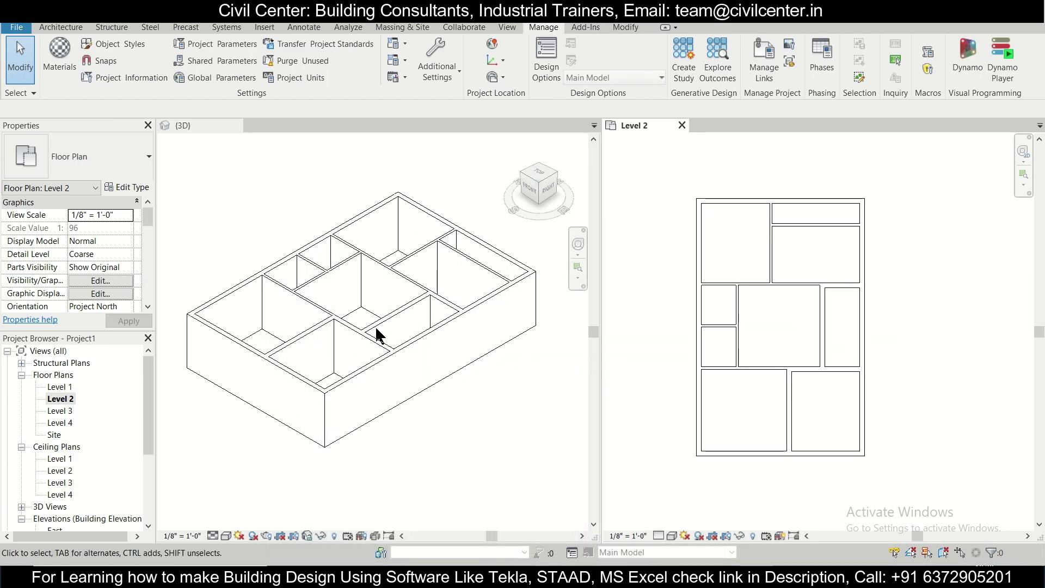
pyautogui.click(410, 381)
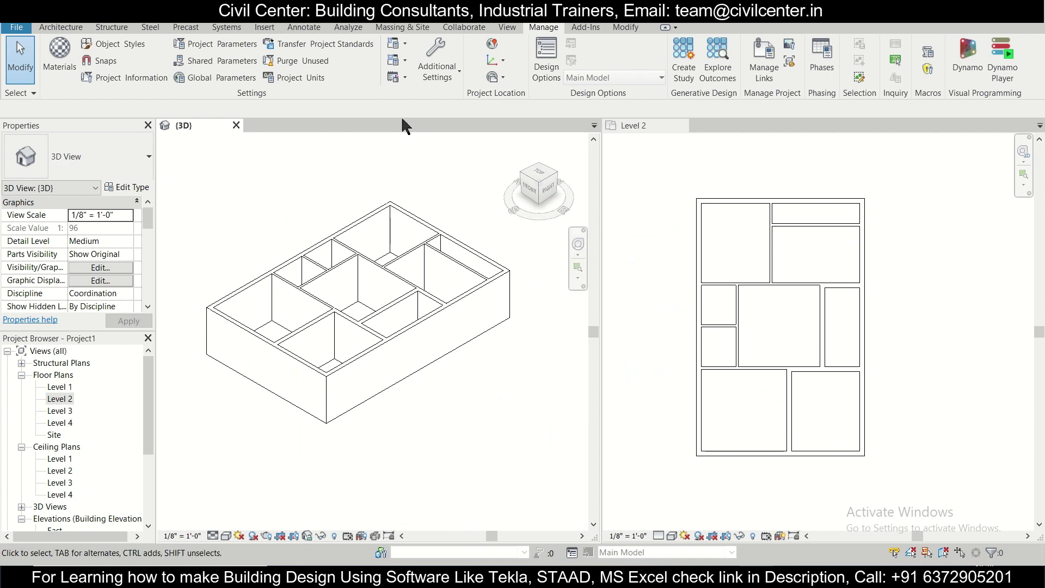
pyautogui.press('z')
pyautogui.press('r')
pyautogui.press('Escape')
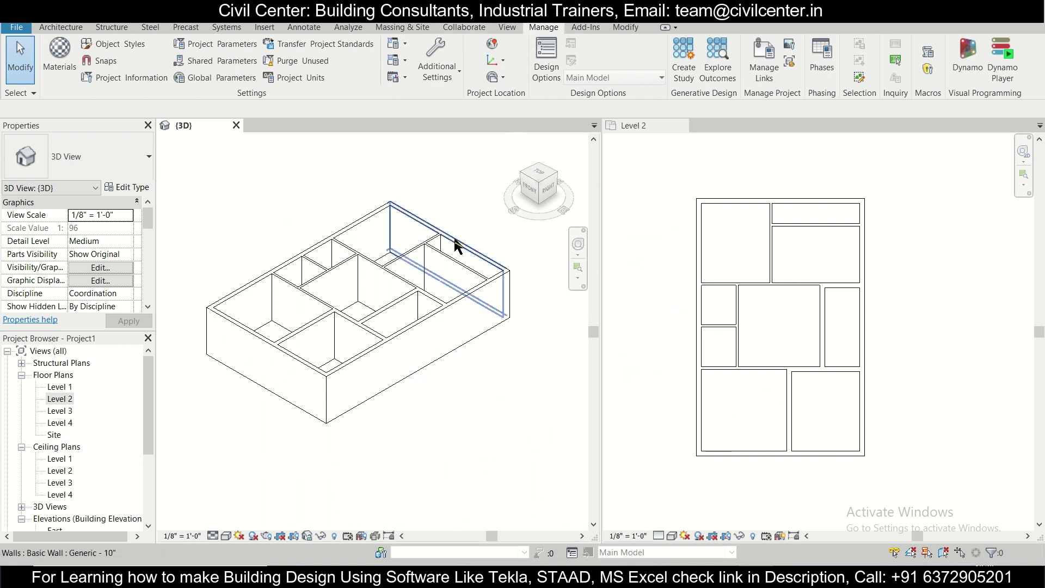
# Place aligned dimensions between the inner wall faces for the width and depth of the upper-left room on Level 2
pyautogui.click(627, 27)
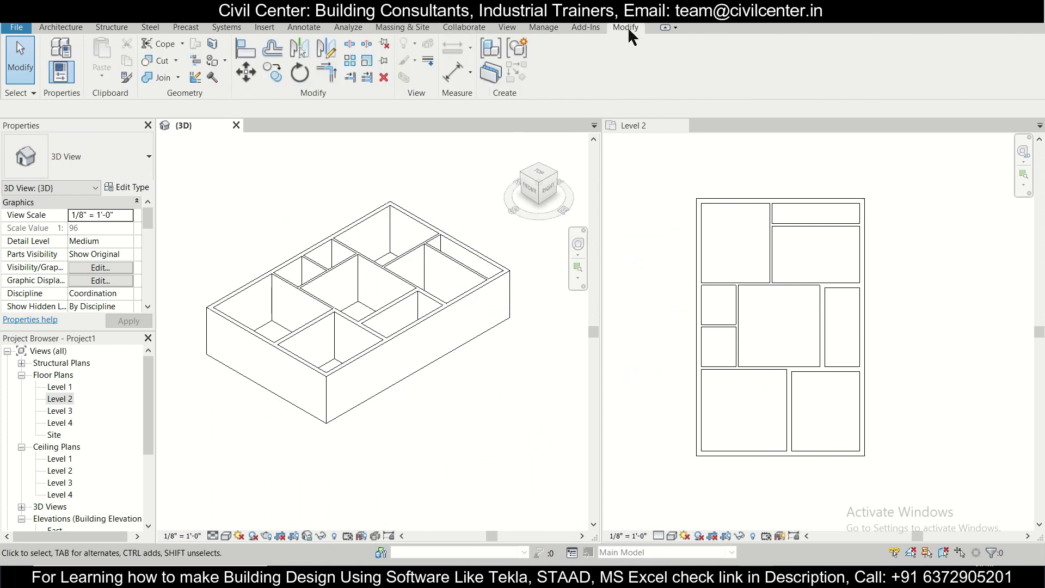
pyautogui.click(457, 76)
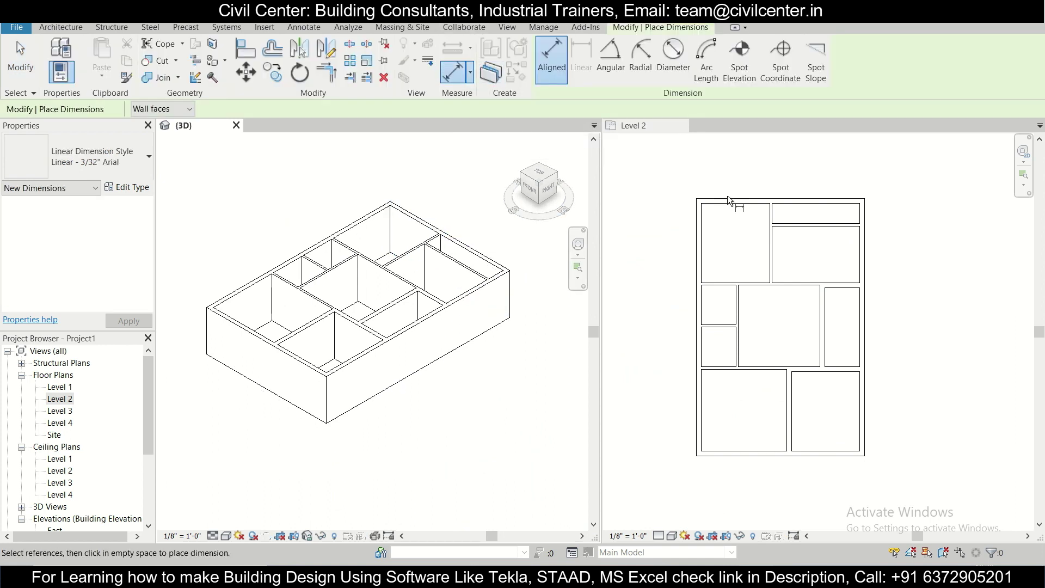
pyautogui.scroll(2, 727, 195)
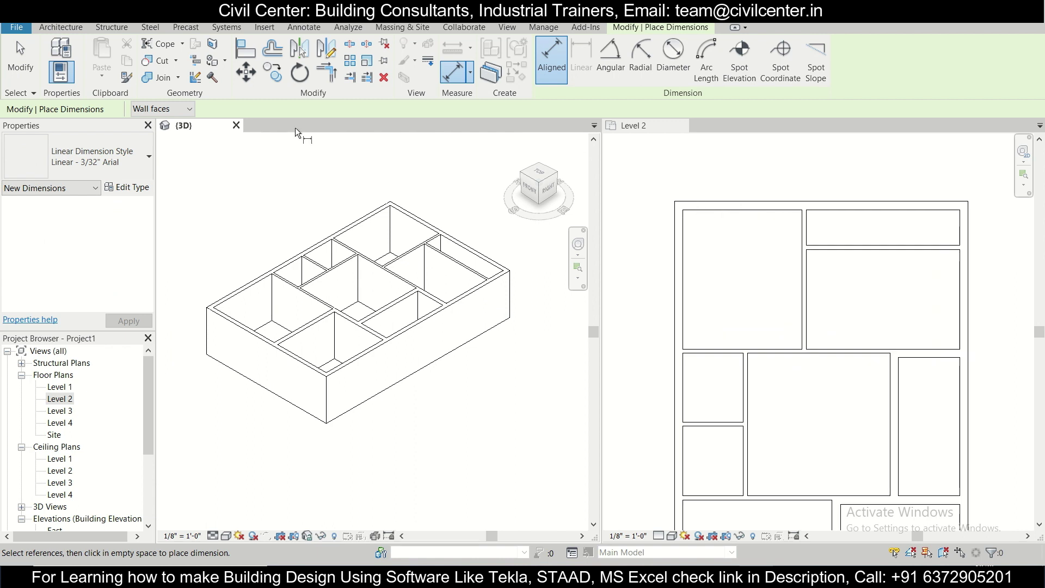
pyautogui.click(173, 109)
pyautogui.click(158, 119)
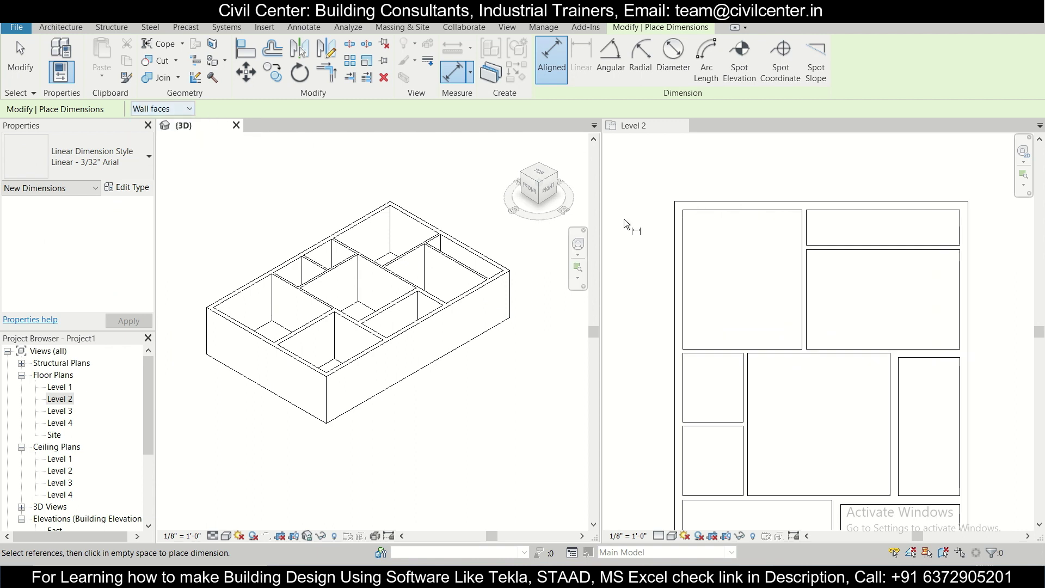
pyautogui.click(704, 209)
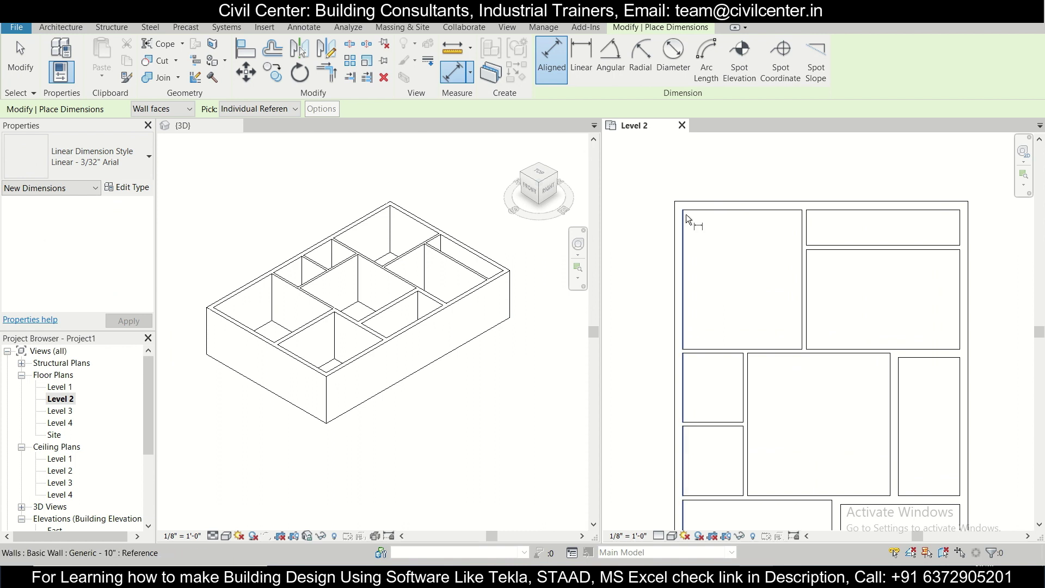
pyautogui.click(684, 224)
pyautogui.click(802, 226)
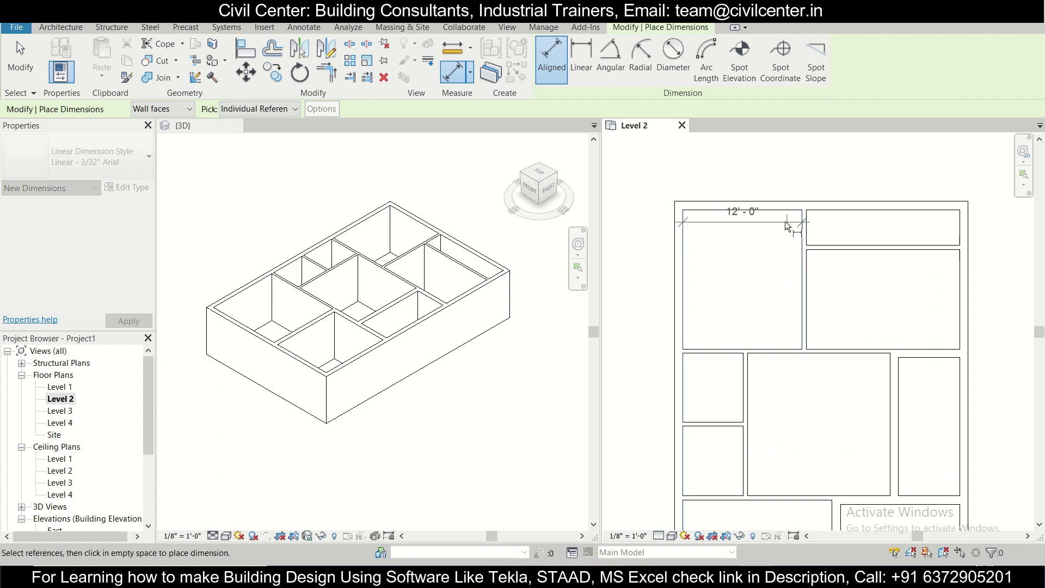
pyautogui.click(785, 229)
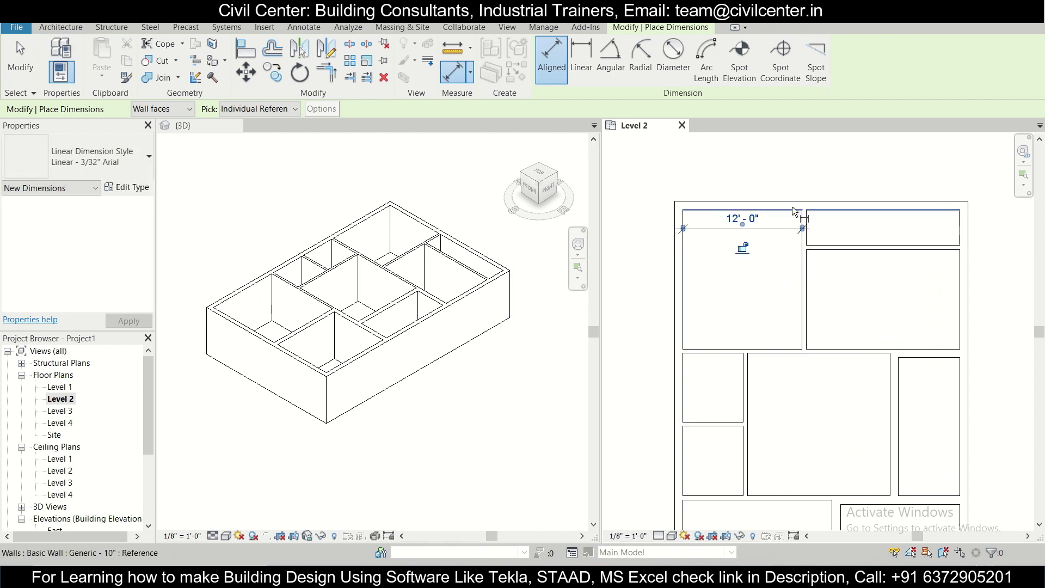
pyautogui.click(788, 211)
pyautogui.click(784, 349)
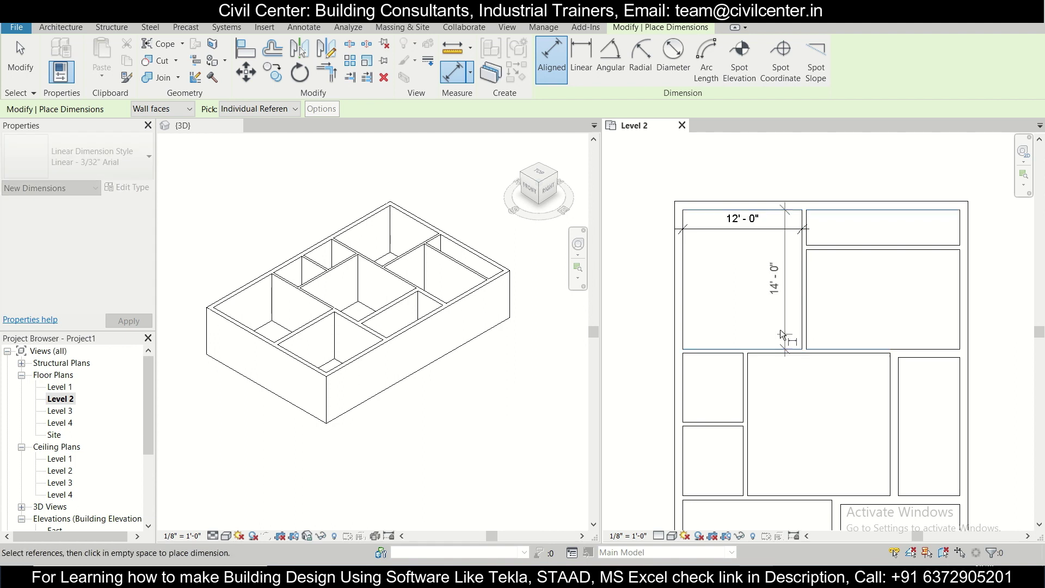
pyautogui.click(785, 324)
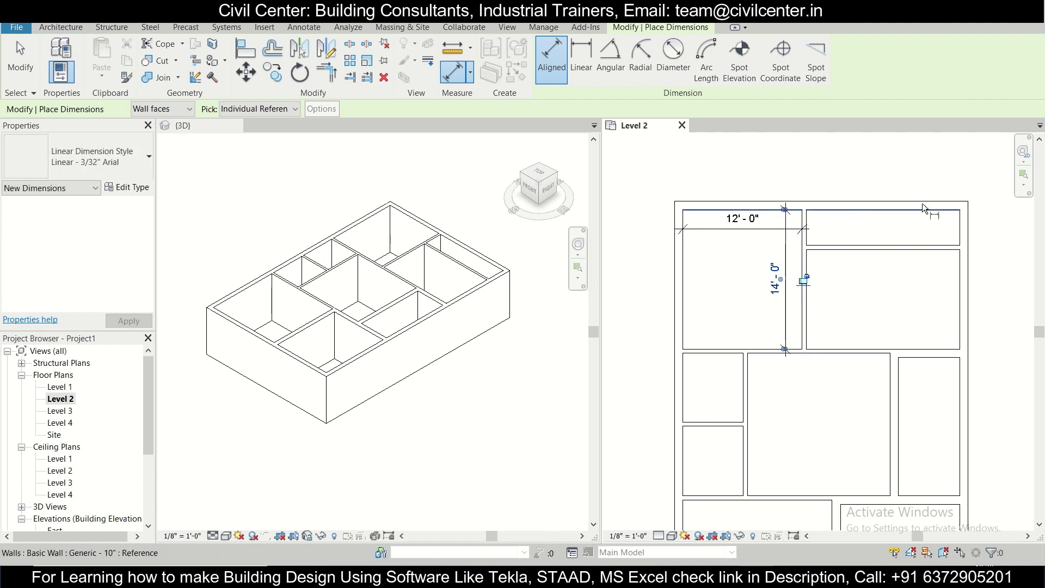
# Add an aligned dimension for the clear depth of the narrow upper-right room
pyautogui.click(948, 216)
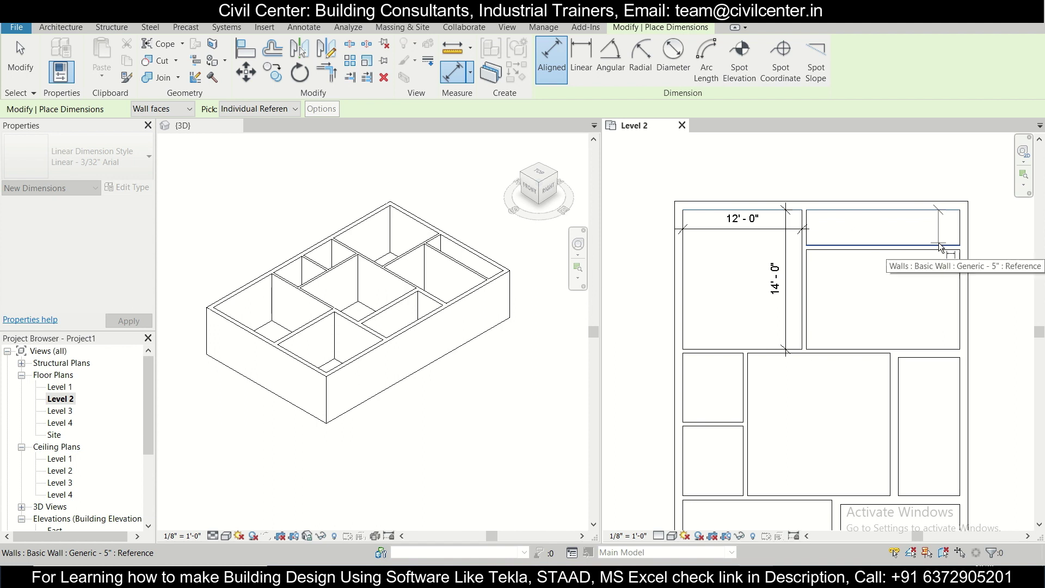
pyautogui.click(938, 247)
pyautogui.click(942, 229)
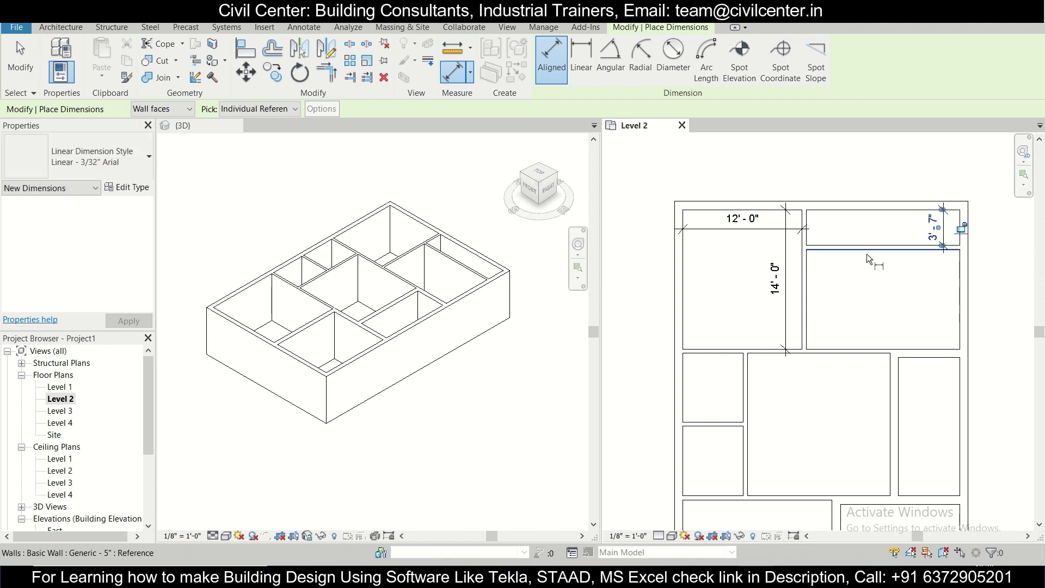
# Add aligned dimensions for the depth and width of the room directly below the narrow upper-right room
pyautogui.click(926, 251)
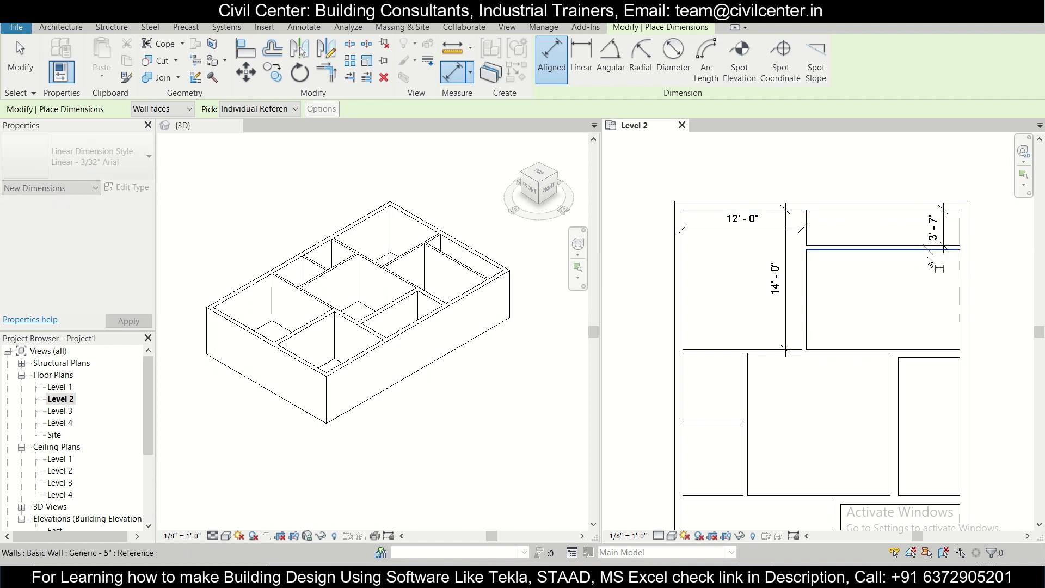
pyautogui.click(926, 346)
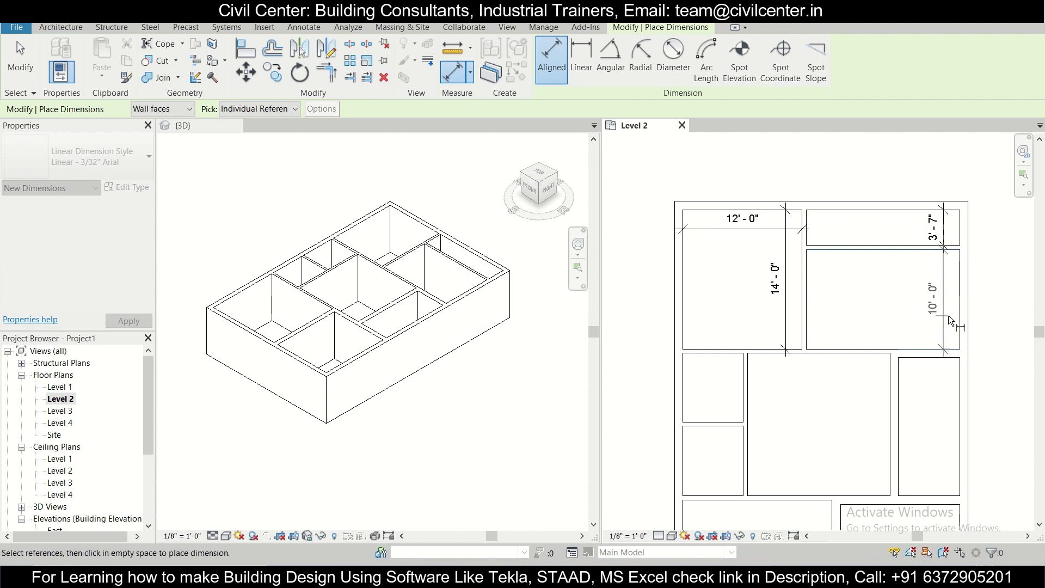
pyautogui.click(949, 315)
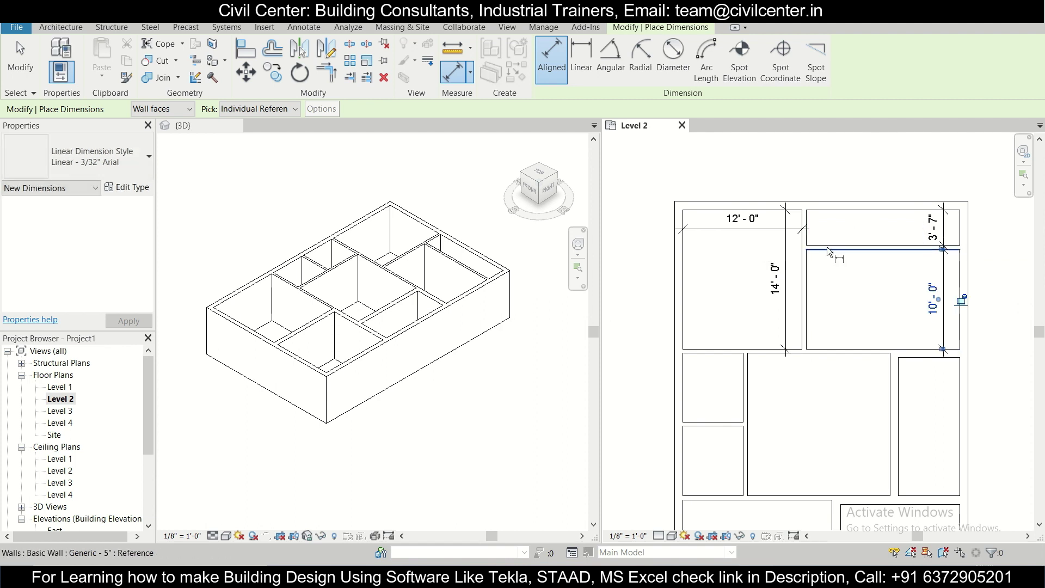
pyautogui.click(812, 261)
pyautogui.click(959, 270)
pyautogui.click(921, 270)
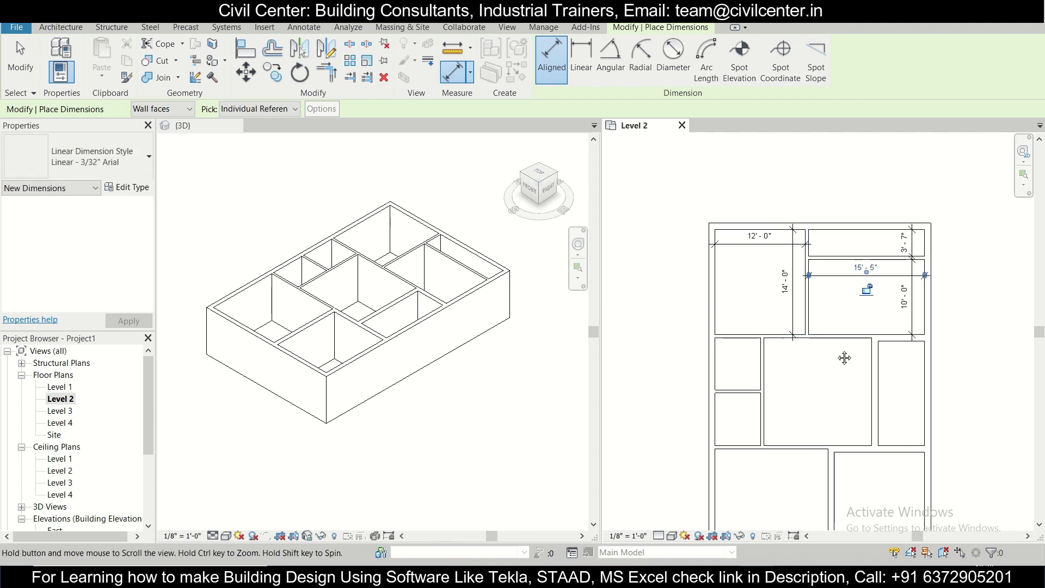
# Add aligned dimensions between the inner wall faces for the depth and width of the upper small room along the west wall
pyautogui.keyDown('ctrl'); pyautogui.scroll(-3, 756, 299); pyautogui.keyUp('ctrl')
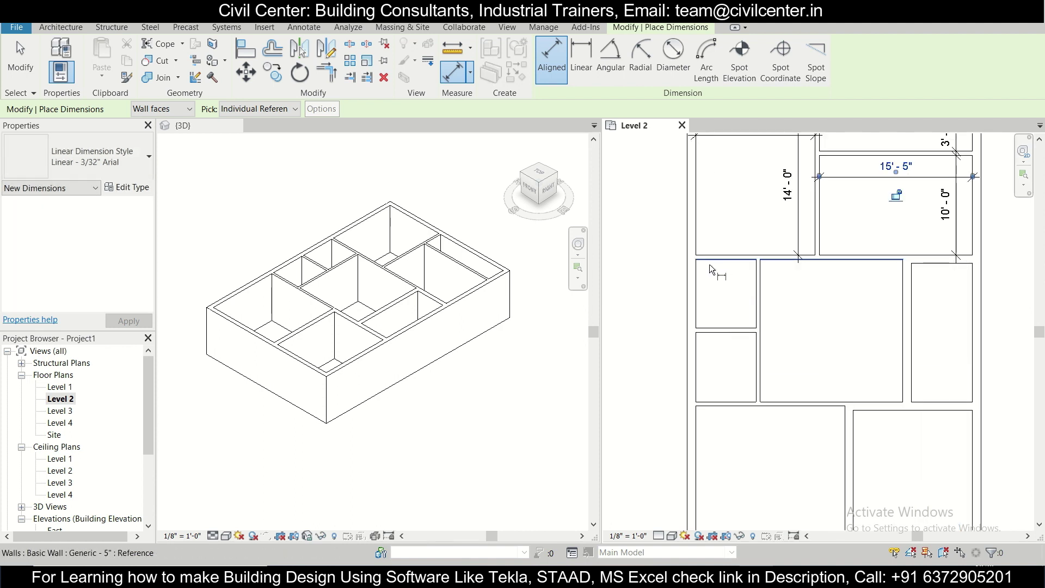
pyautogui.click(711, 263)
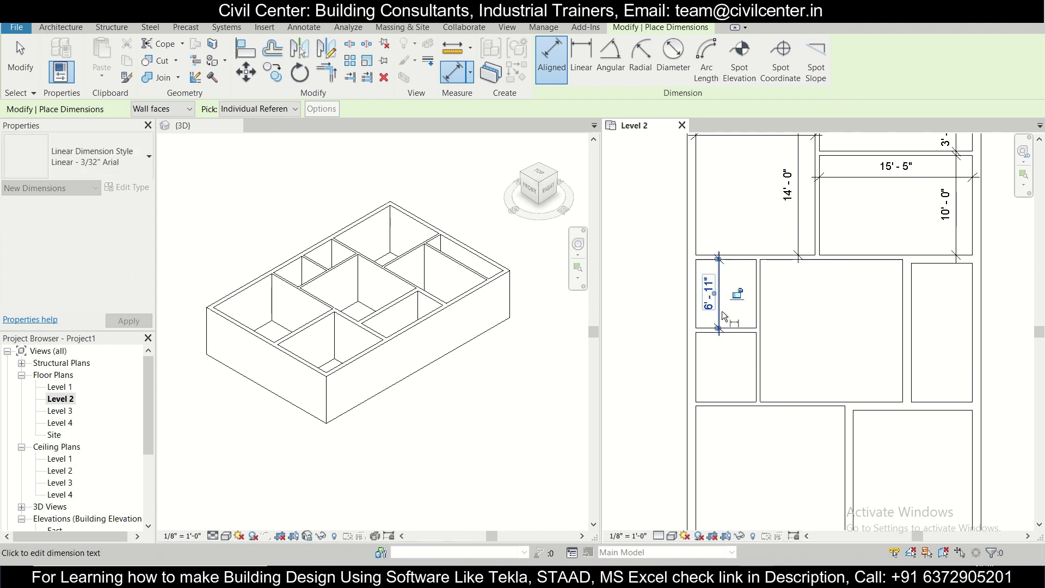
pyautogui.click(721, 312)
pyautogui.click(699, 269)
pyautogui.click(756, 272)
pyautogui.click(727, 279)
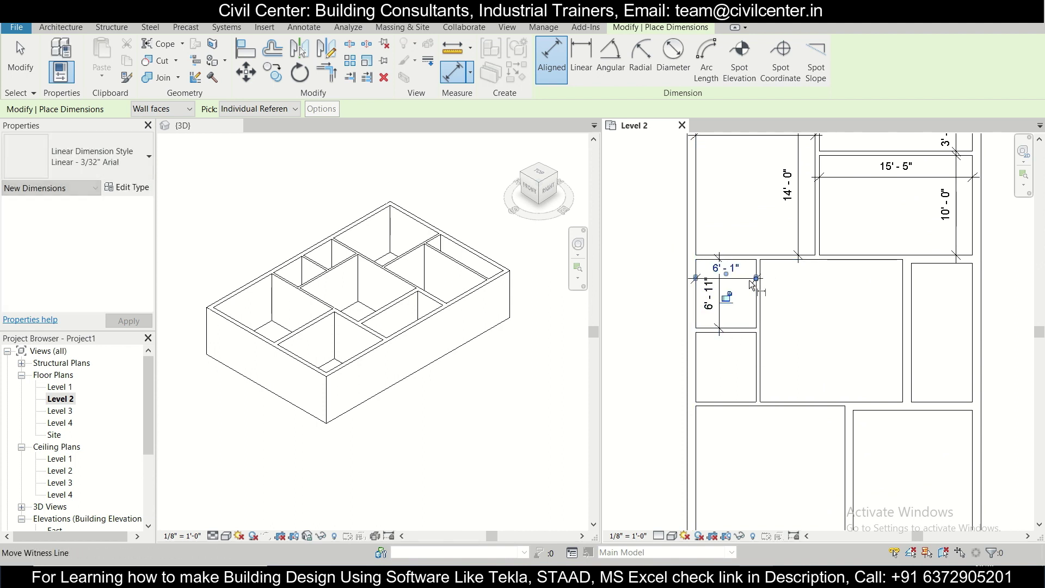
# Dimension the clear width and depth of the lower small room along the west wall with aligned dimensions
pyautogui.click(698, 349)
pyautogui.click(753, 353)
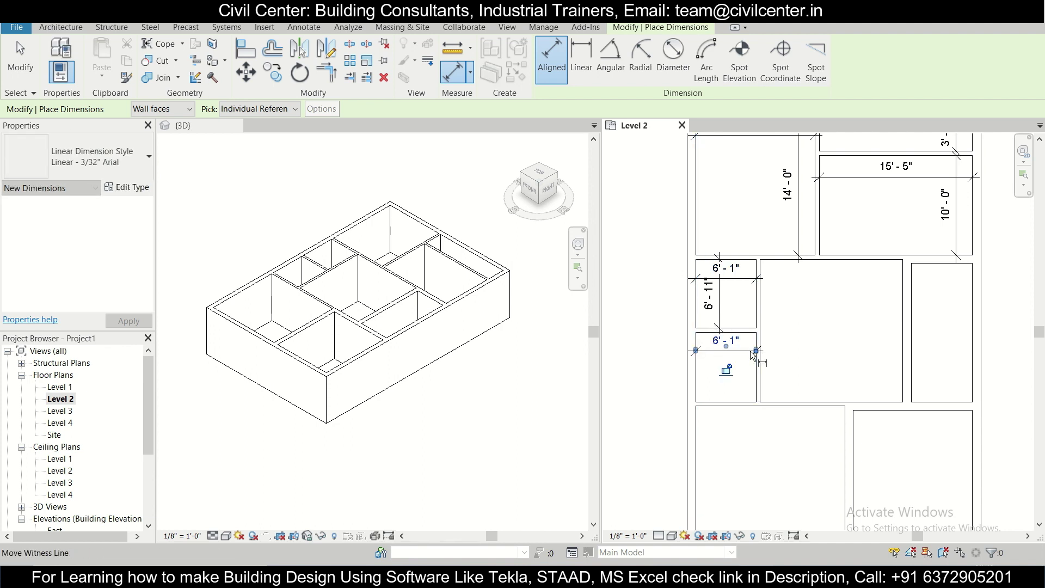
pyautogui.click(753, 335)
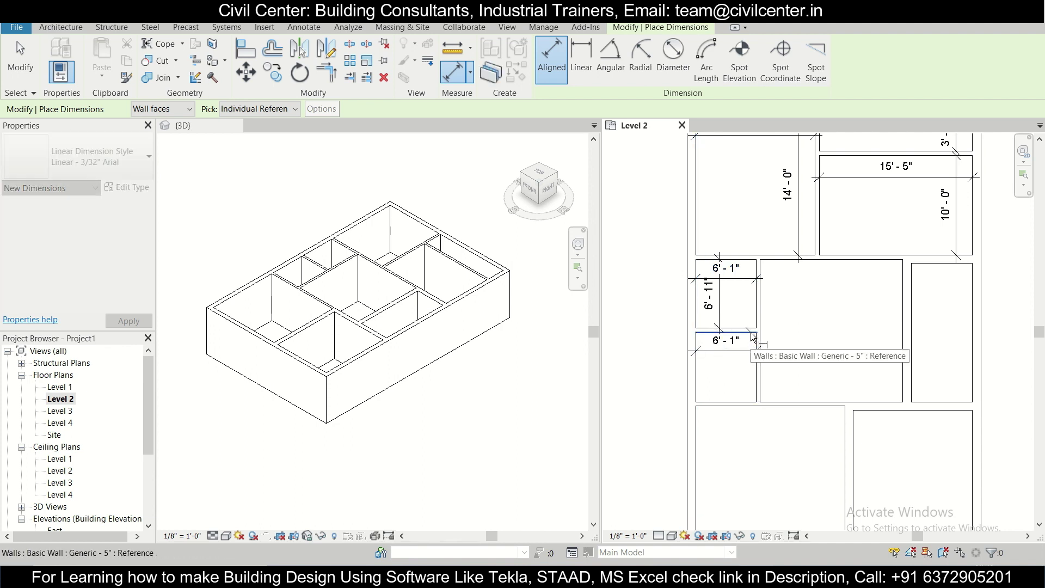
pyautogui.click(752, 404)
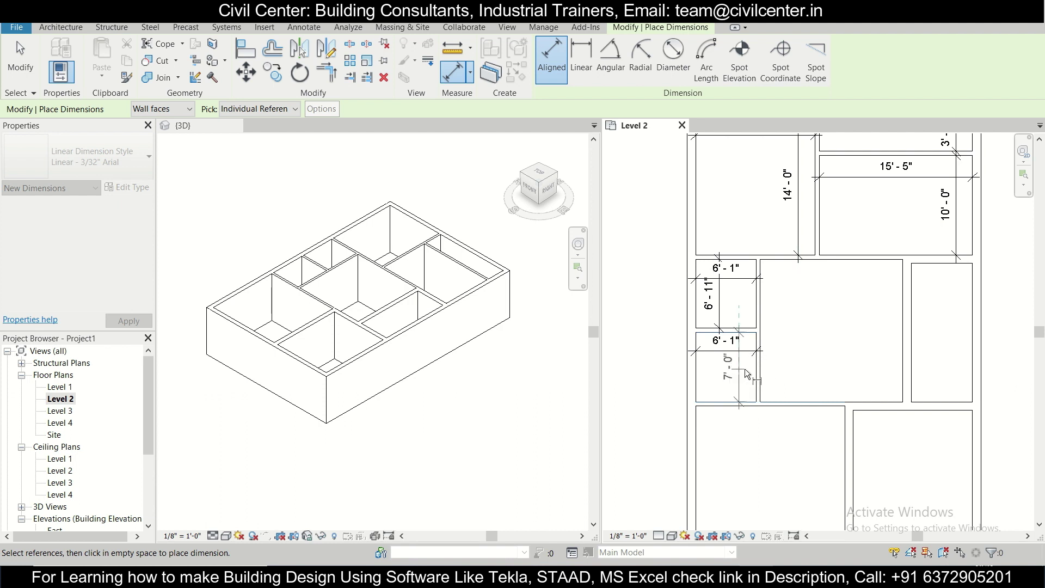
# Place the vertical aligned dimension between the upper and lower walls of the lower small room
pyautogui.scroll(2, 754, 375)
pyautogui.click(749, 365)
pyautogui.scroll(-2, 749, 365)
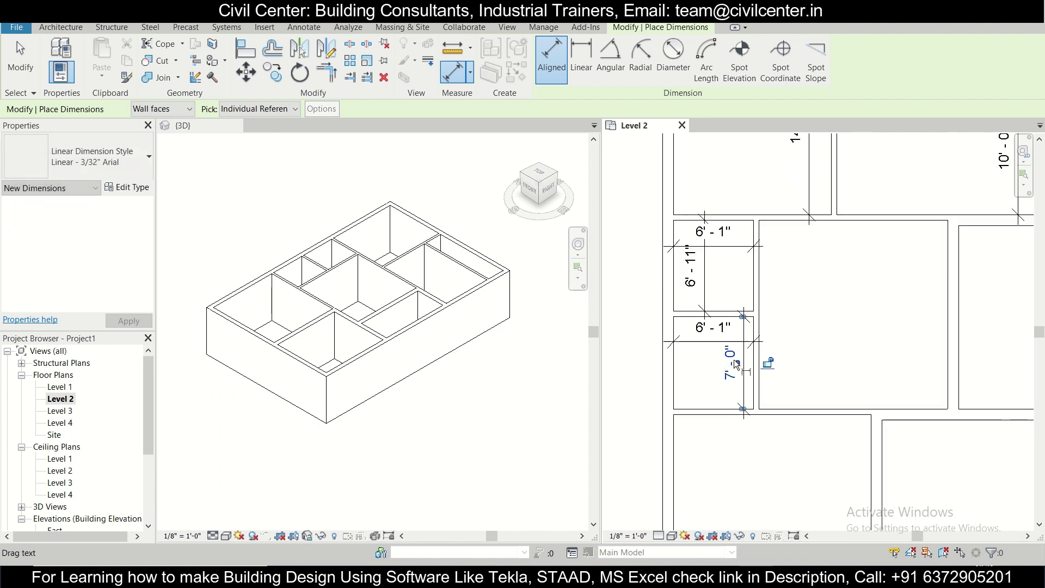
# Dimension the width and height of the large central room with aligned dimensions between its inner wall faces
pyautogui.scroll(2, 810, 279)
pyautogui.click(727, 256)
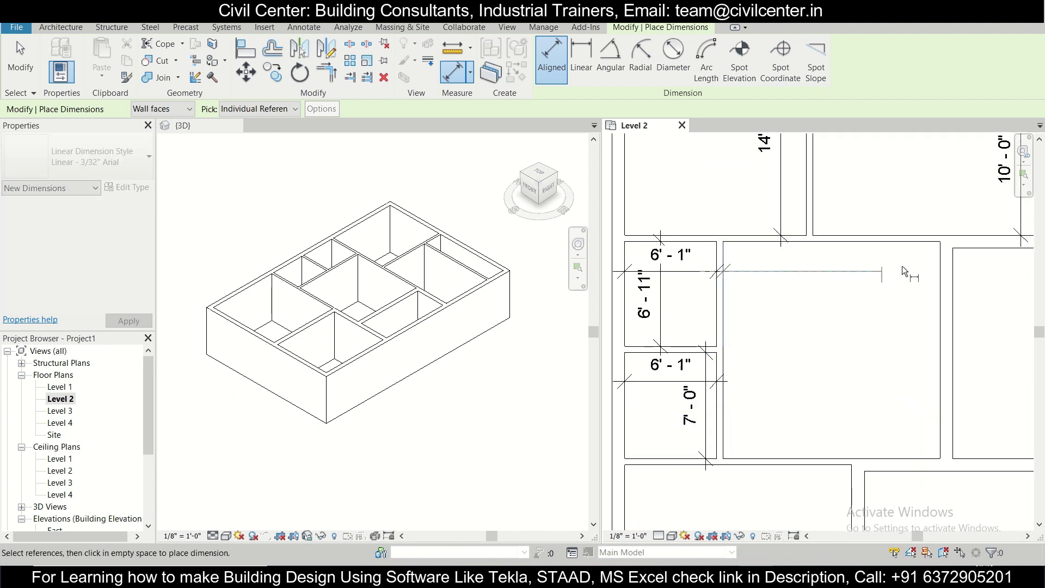
pyautogui.click(934, 264)
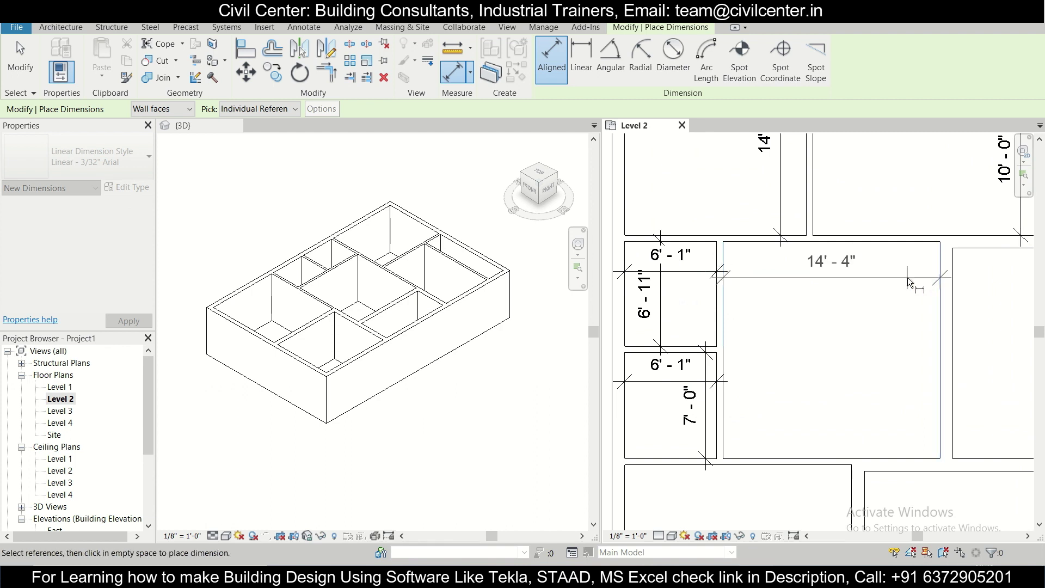
pyautogui.click(908, 278)
pyautogui.click(916, 242)
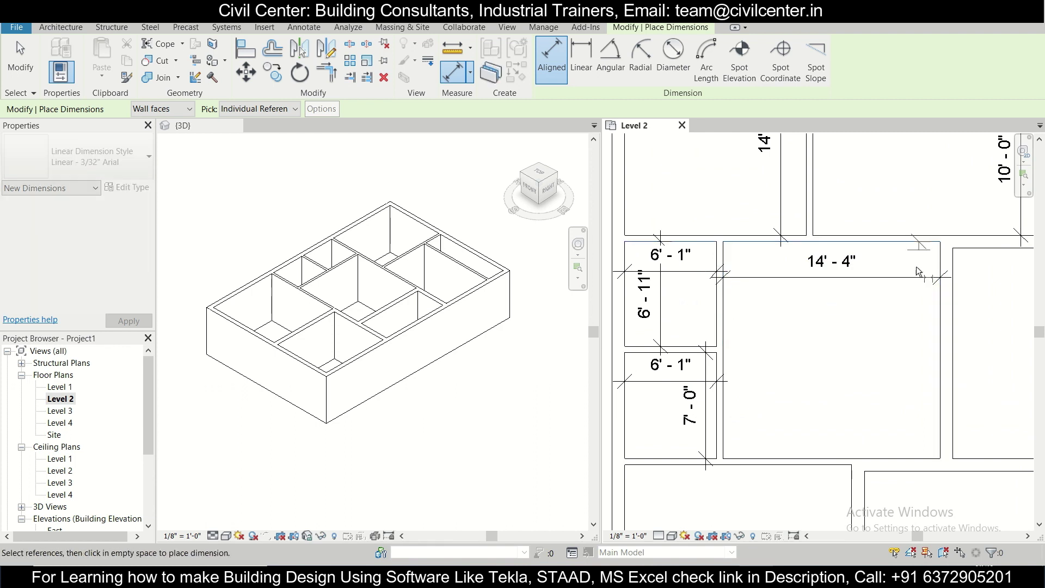
pyautogui.click(920, 456)
pyautogui.click(920, 381)
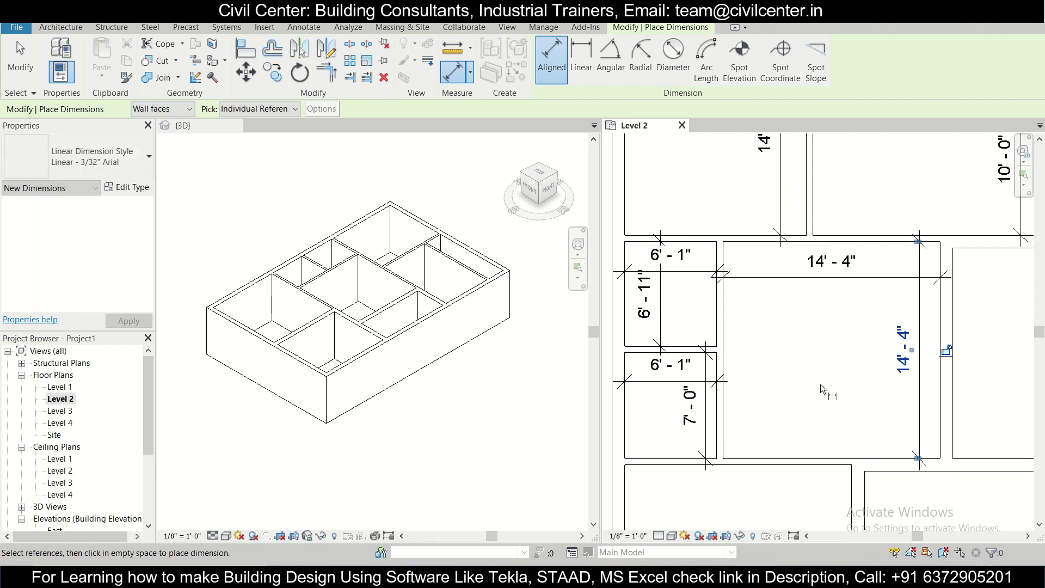
# Dimension the width and height of the narrow room east of the central room between its inner wall faces
pyautogui.scroll(-1, 821, 384)
pyautogui.scroll(3, 822, 276)
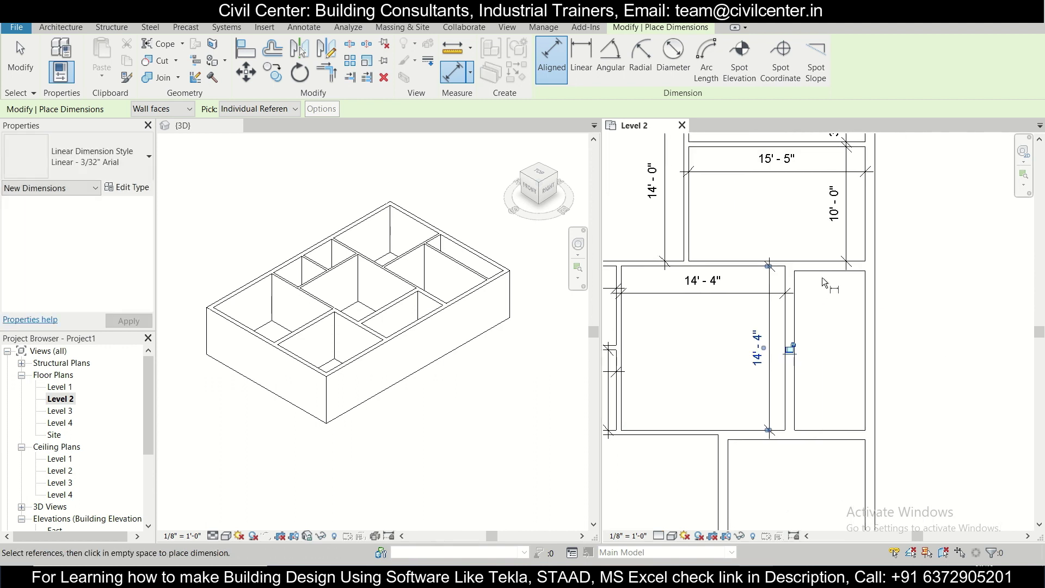
pyautogui.click(782, 285)
pyautogui.click(889, 285)
pyautogui.click(858, 297)
pyautogui.click(871, 275)
pyautogui.click(871, 275)
pyautogui.click(870, 505)
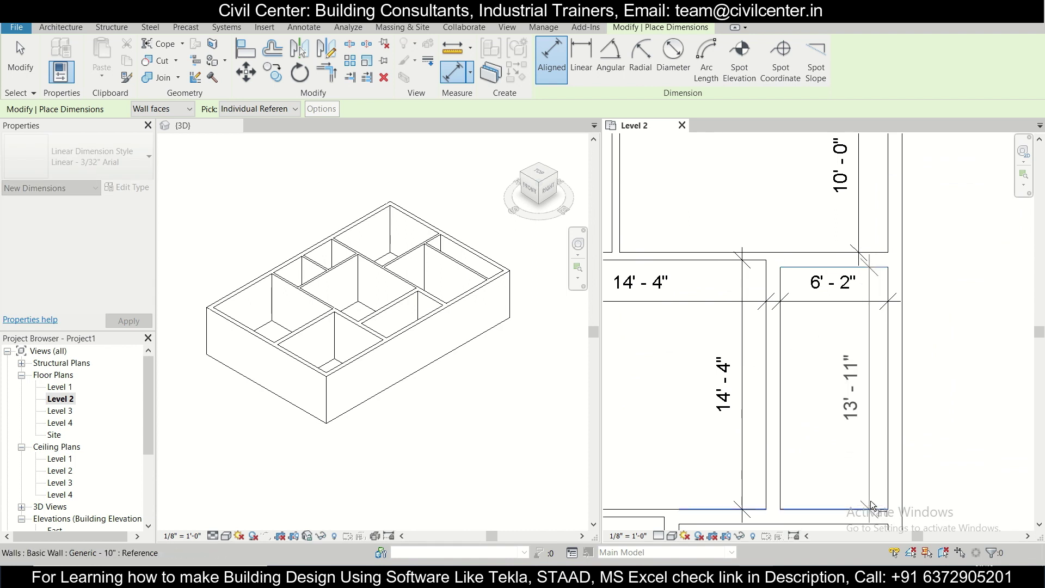
pyautogui.click(881, 459)
pyautogui.scroll(-3, 713, 513)
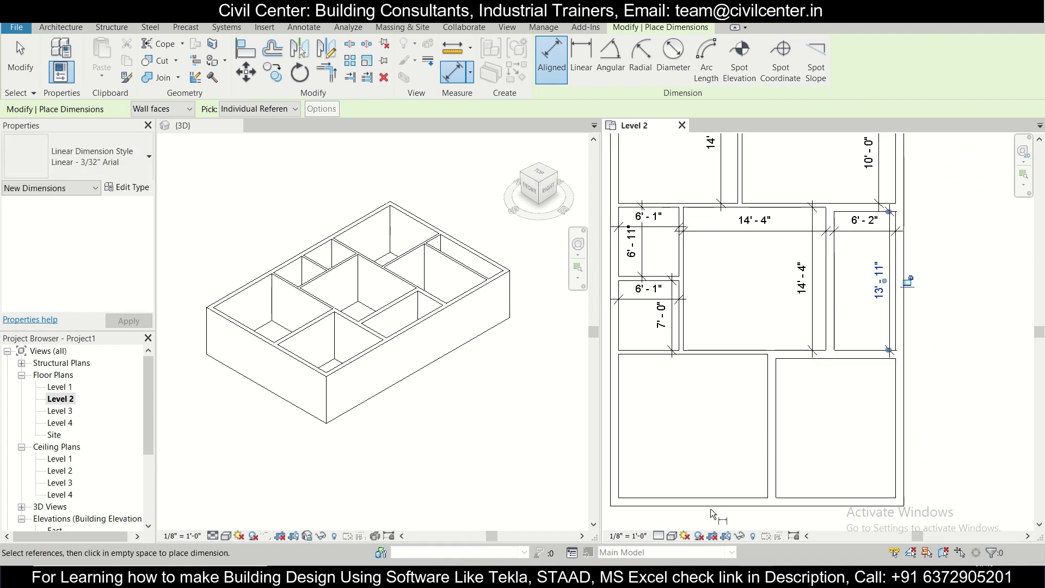
# Check the ground floor plan PDF and dimension the width and height of the southwest room in the Level 2 plan
pyautogui.hotkey('alt', 'Tab')
pyautogui.scroll(3, 612, 421)
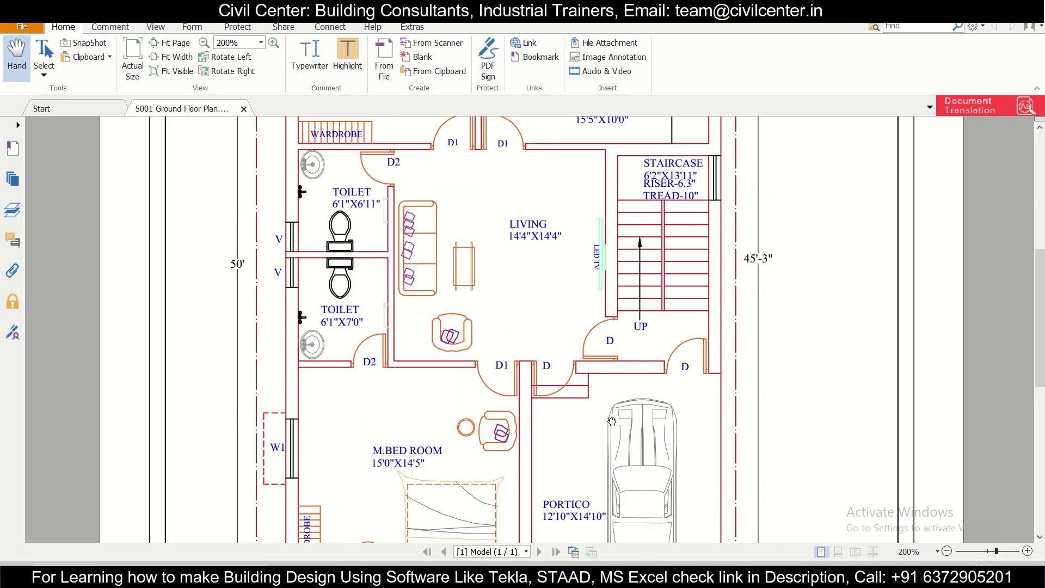
pyautogui.hotkey('alt', 'Tab')
pyautogui.scroll(-3, 702, 441)
pyautogui.scroll(3, 681, 404)
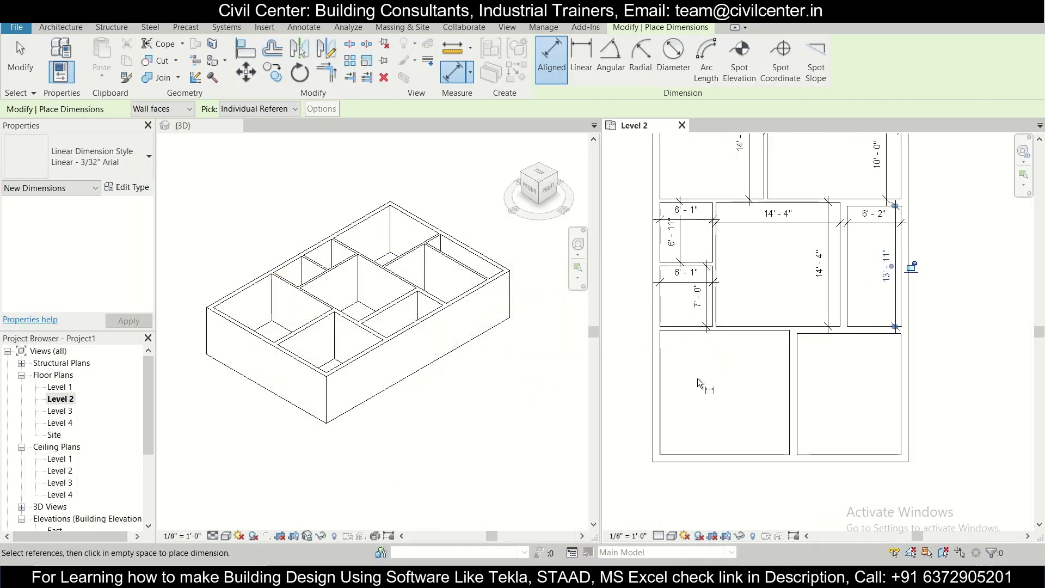
pyautogui.click(664, 339)
pyautogui.click(792, 354)
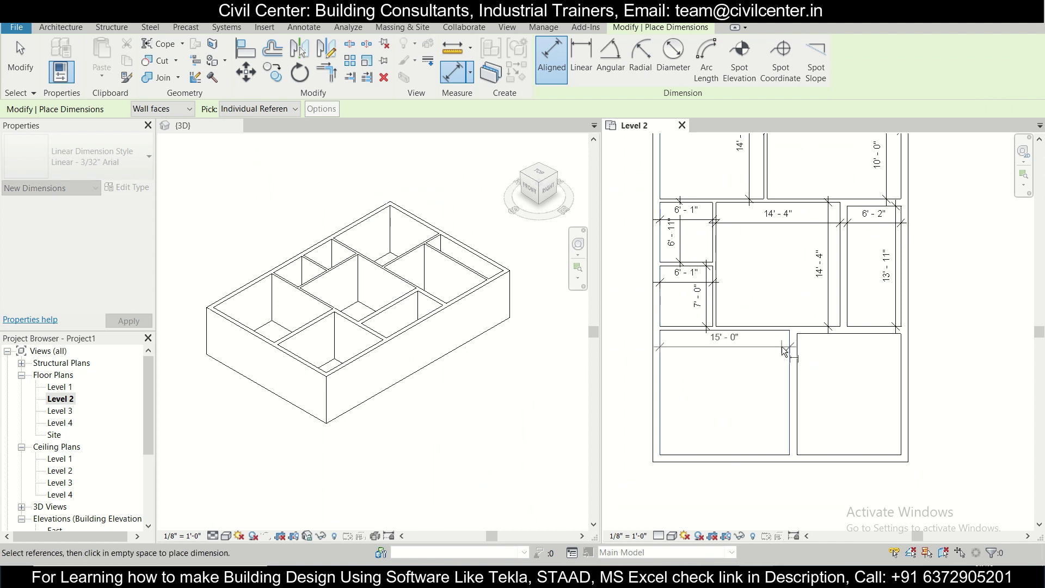
pyautogui.click(666, 347)
pyautogui.click(676, 334)
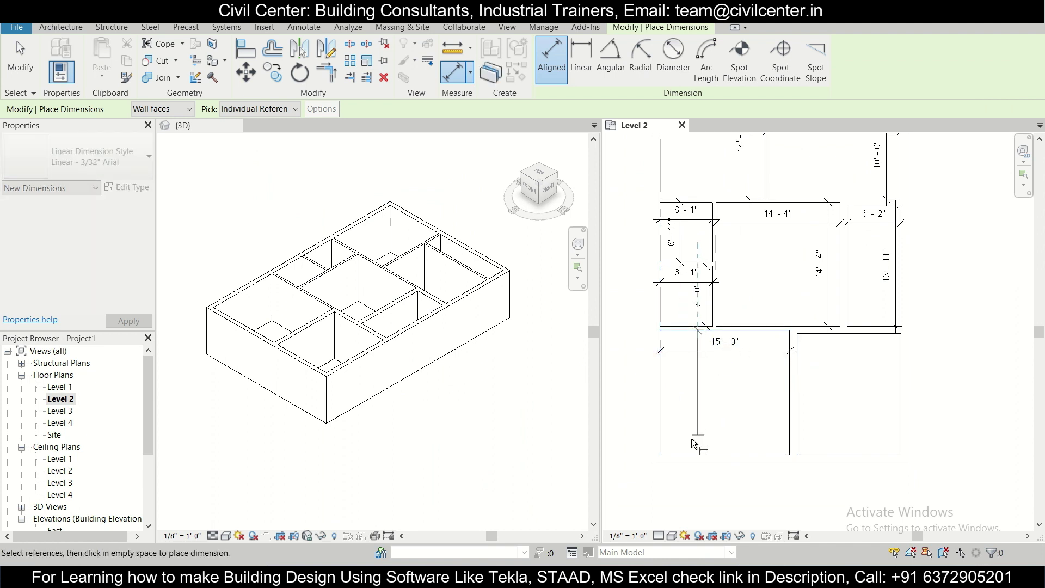
pyautogui.click(687, 434)
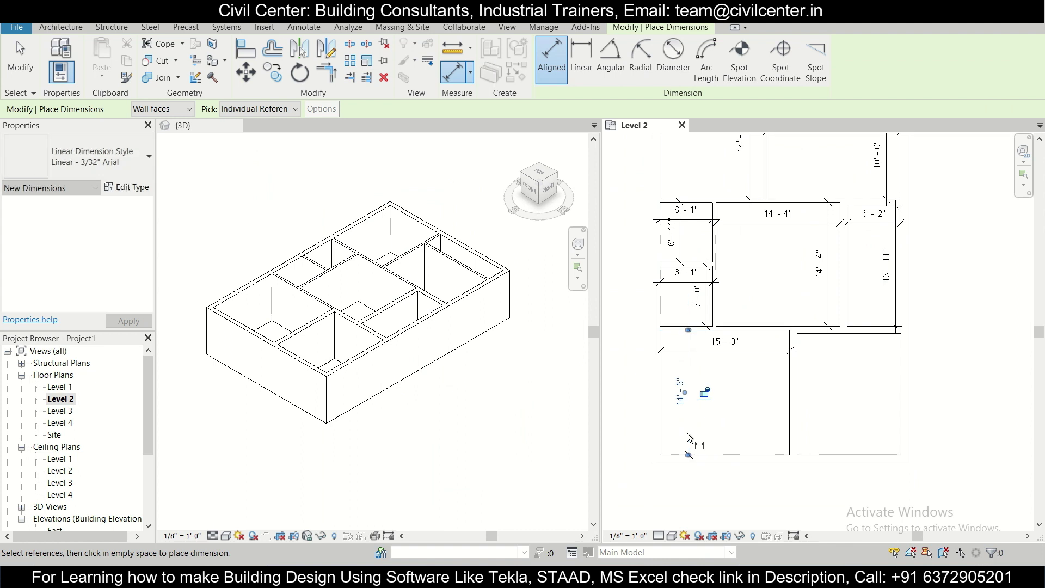
pyautogui.press('Escape')
pyautogui.press('Escape')
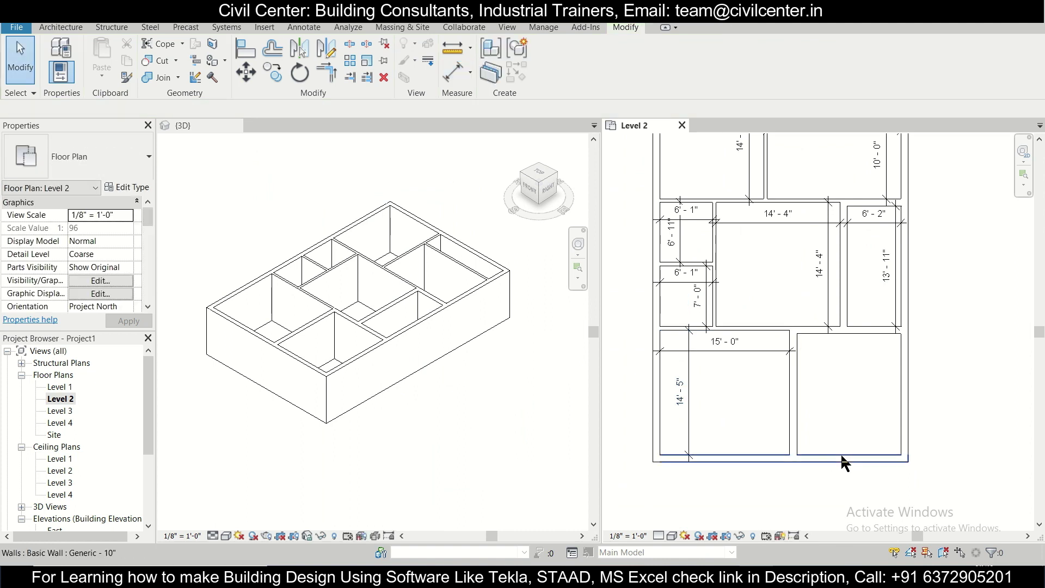
# Shorten the south exterior wall so it ends at the wall between the two southern rooms
pyautogui.click(841, 454)
pyautogui.moveTo(904, 458); pyautogui.dragTo(793, 459)
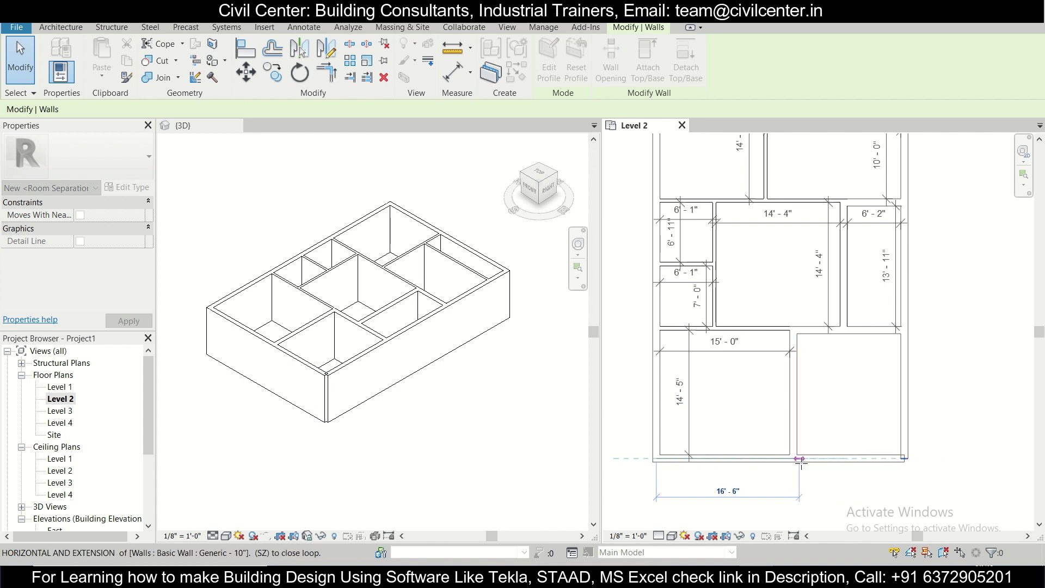
pyautogui.scroll(4, 806, 462)
pyautogui.scroll(3, 793, 457)
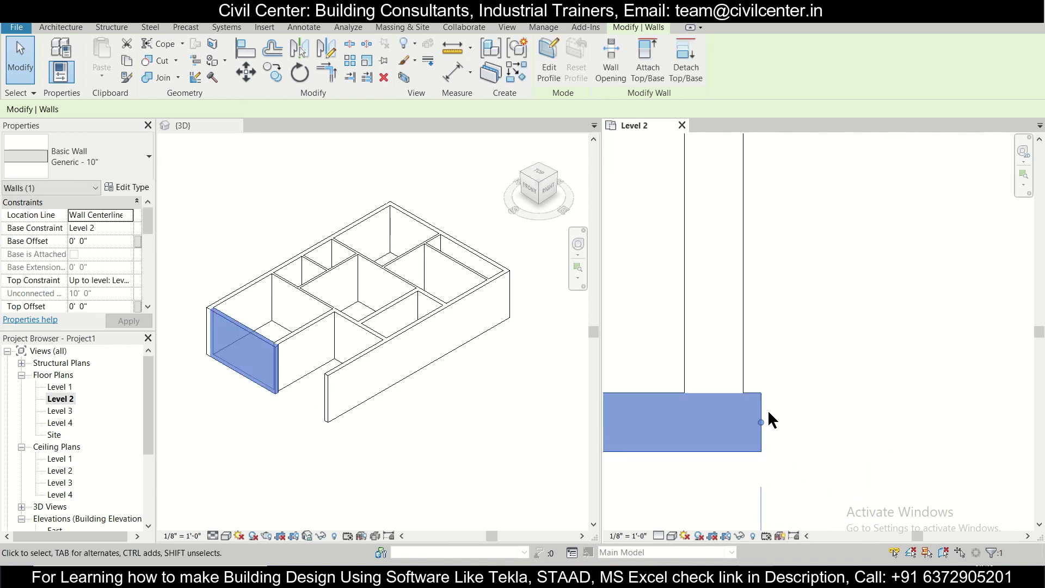
# Try to align the southwest room's east wall face with the protruding end of the shortened south wall, and undo it
pyautogui.click(768, 410)
pyautogui.click(760, 401)
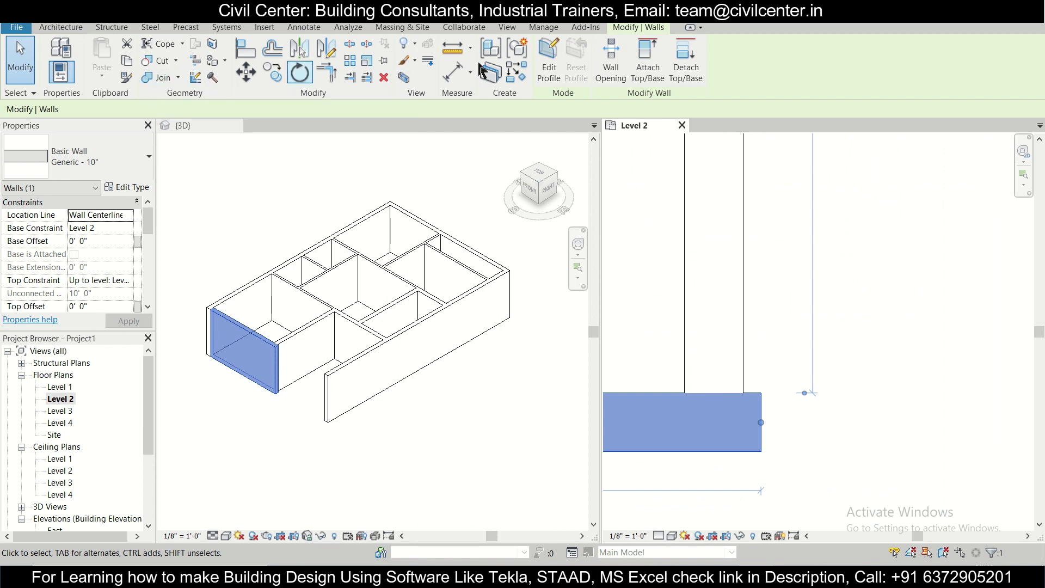
pyautogui.click(249, 53)
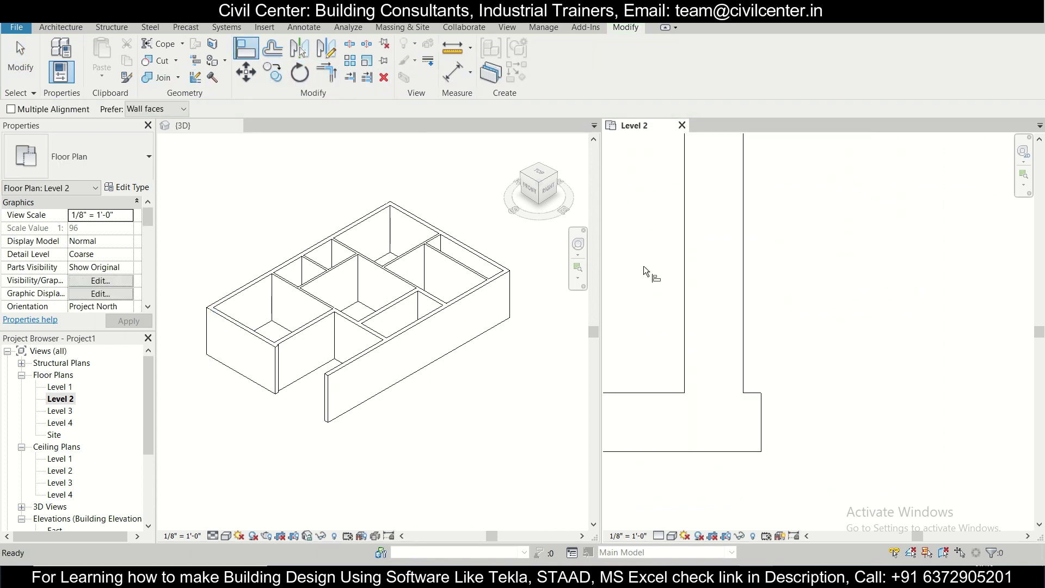
pyautogui.click(762, 416)
pyautogui.click(743, 357)
pyautogui.scroll(-4, 772, 381)
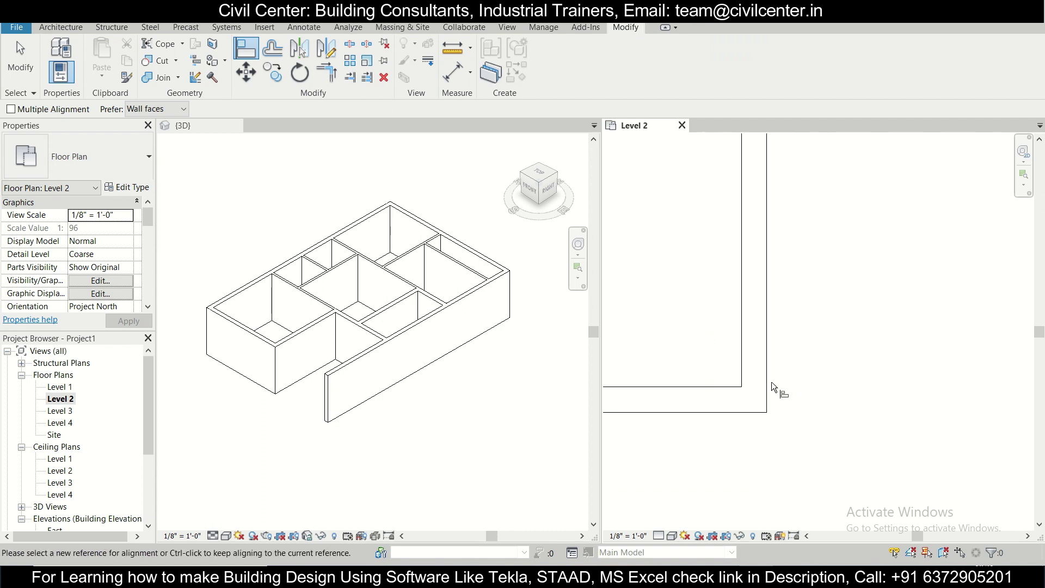
pyautogui.scroll(-2, 783, 371)
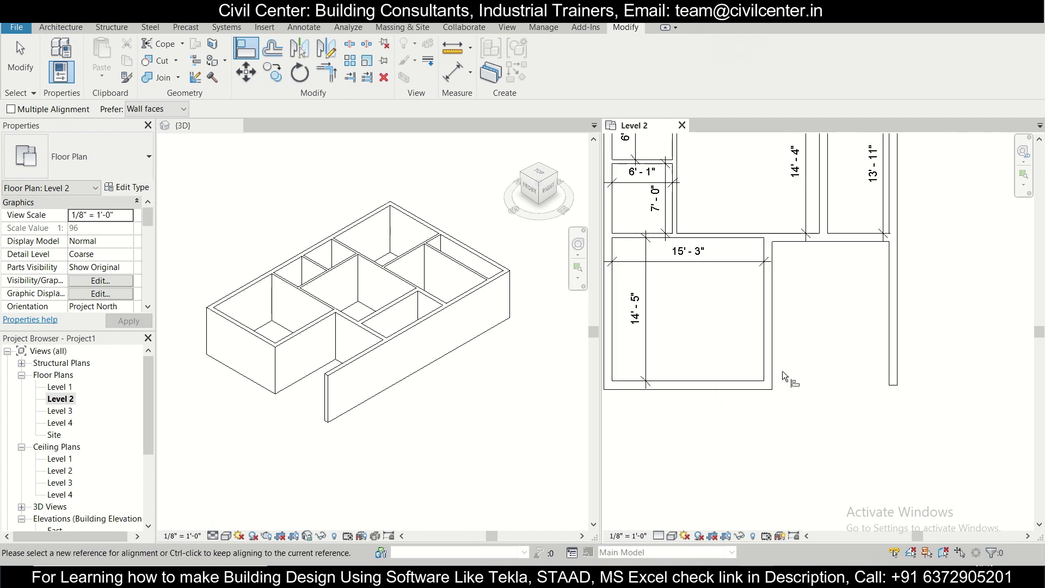
pyautogui.hotkey('ctrl', 'z')
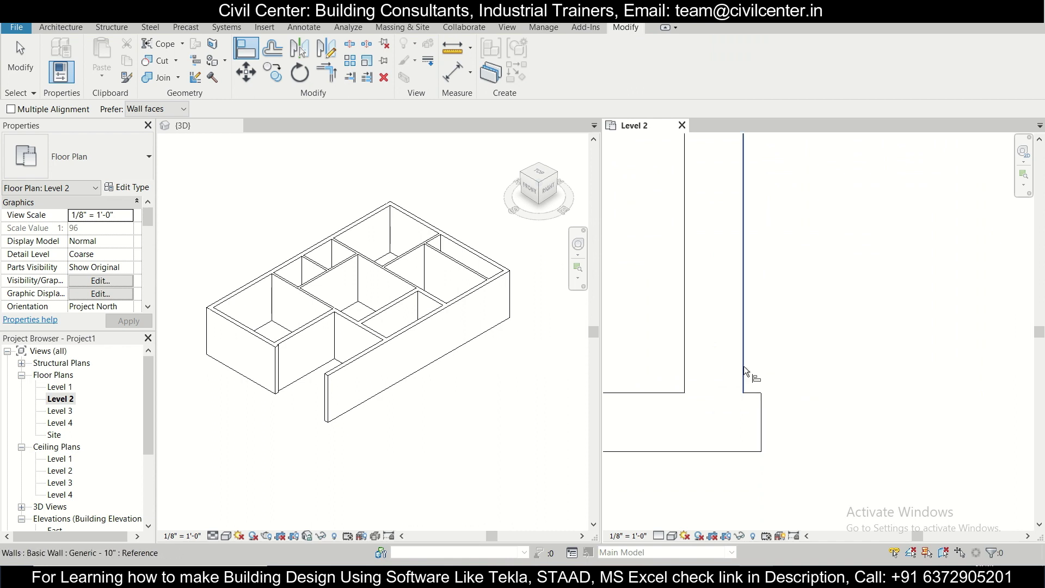
# Try the alignment again using the south wall's end as reference for the southwest room's east wall
pyautogui.scroll(-3, 757, 357)
pyautogui.scroll(-4, 830, 364)
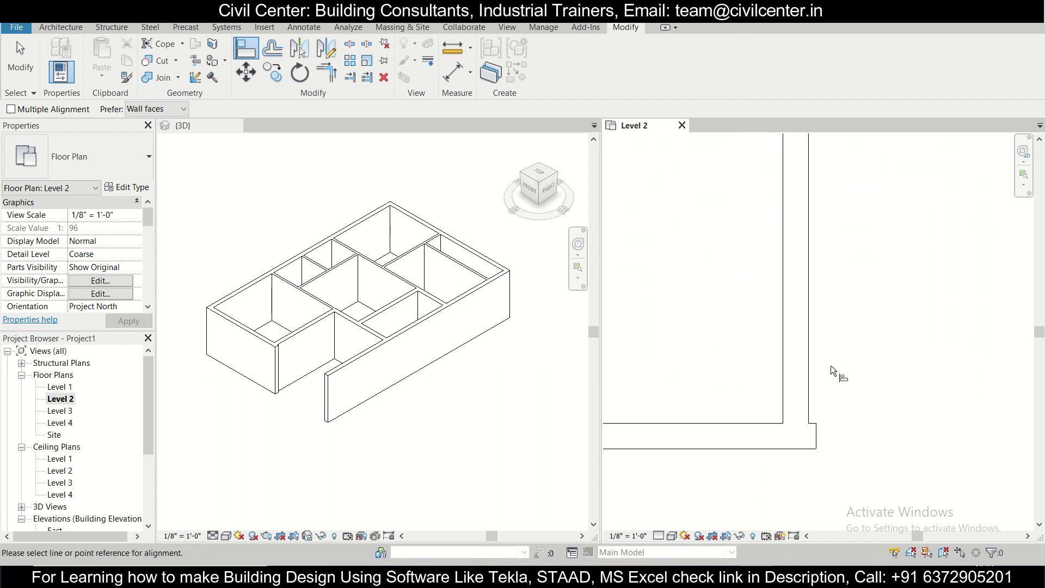
pyautogui.moveTo(834, 348); pyautogui.dragTo(842, 357, button='middle')
pyautogui.scroll(5, 835, 396)
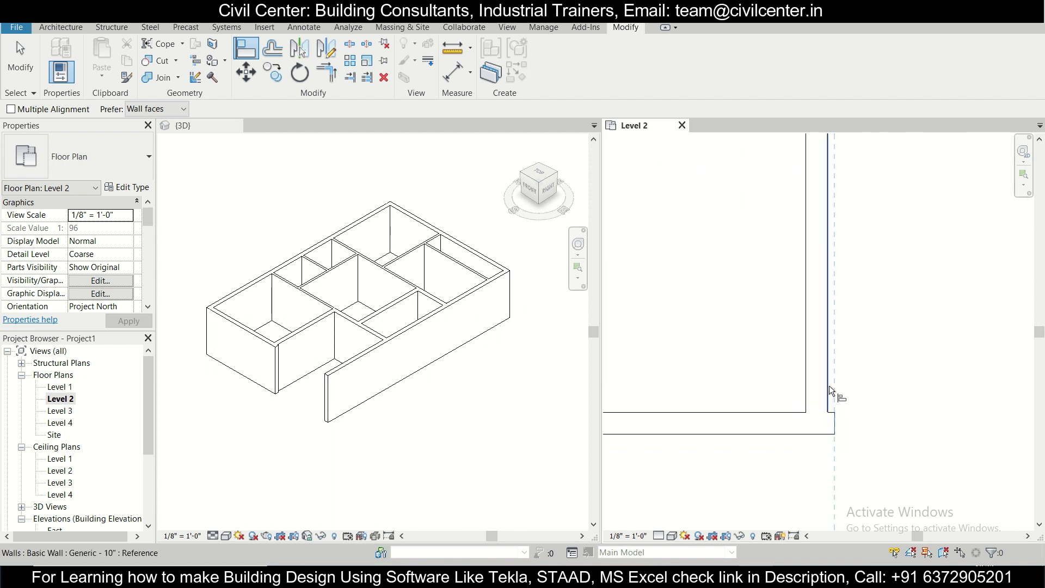
pyautogui.click(826, 390)
pyautogui.scroll(-3, 809, 393)
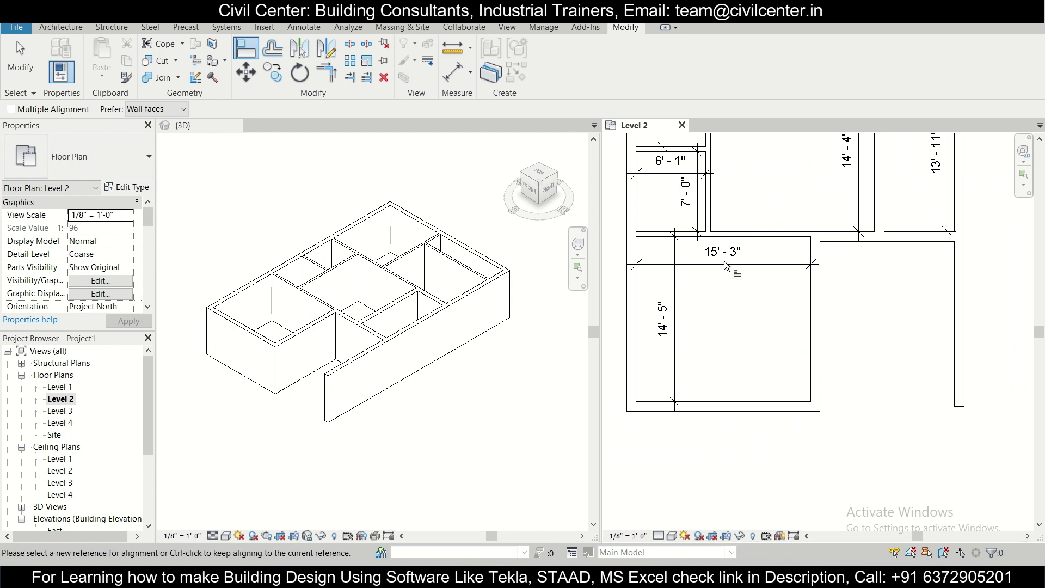
pyautogui.click(812, 341)
pyautogui.scroll(4, 857, 371)
pyautogui.scroll(-3, 856, 372)
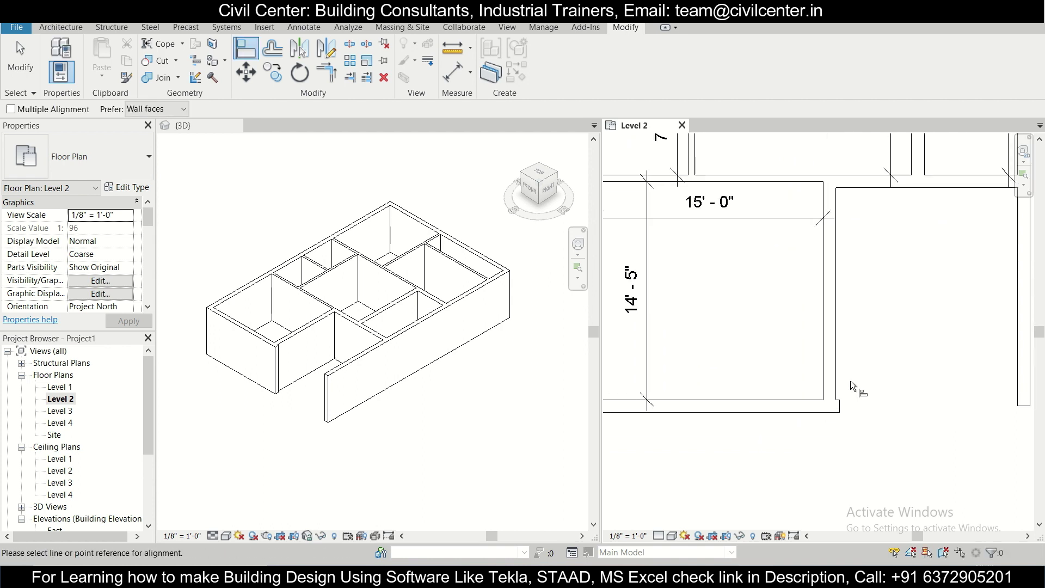
# Align the protruding end of the south wall with the outer face of the southwest room's east wall
pyautogui.scroll(-1, 849, 387)
pyautogui.click(831, 403)
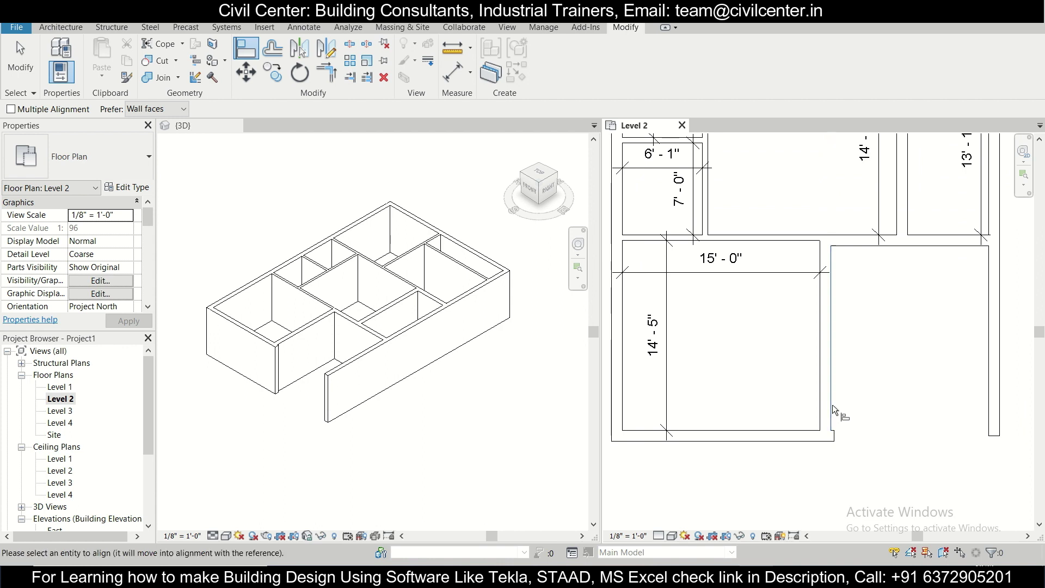
pyautogui.click(836, 435)
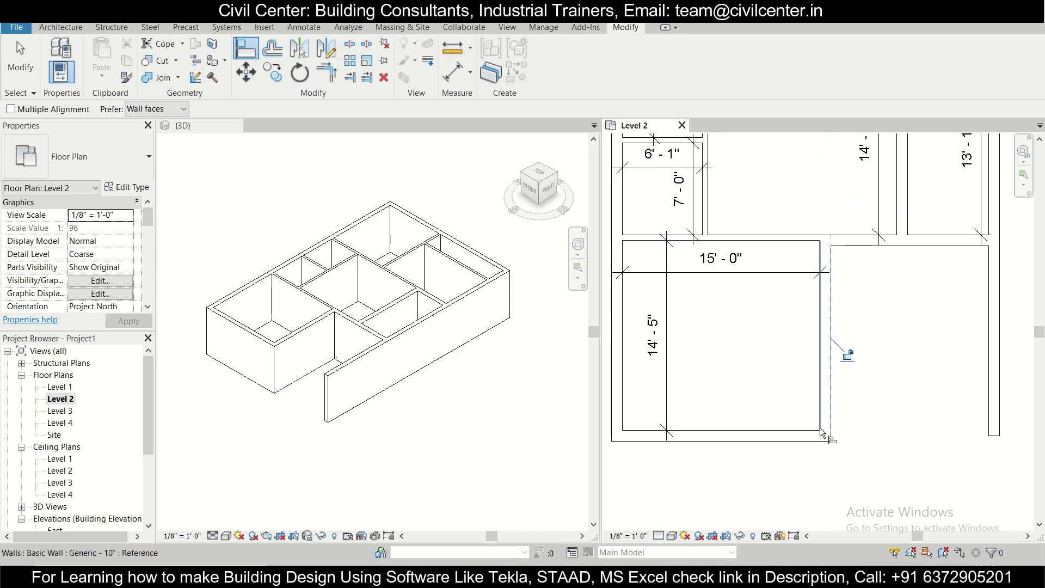
pyautogui.scroll(-1, 805, 409)
pyautogui.scroll(2, 804, 407)
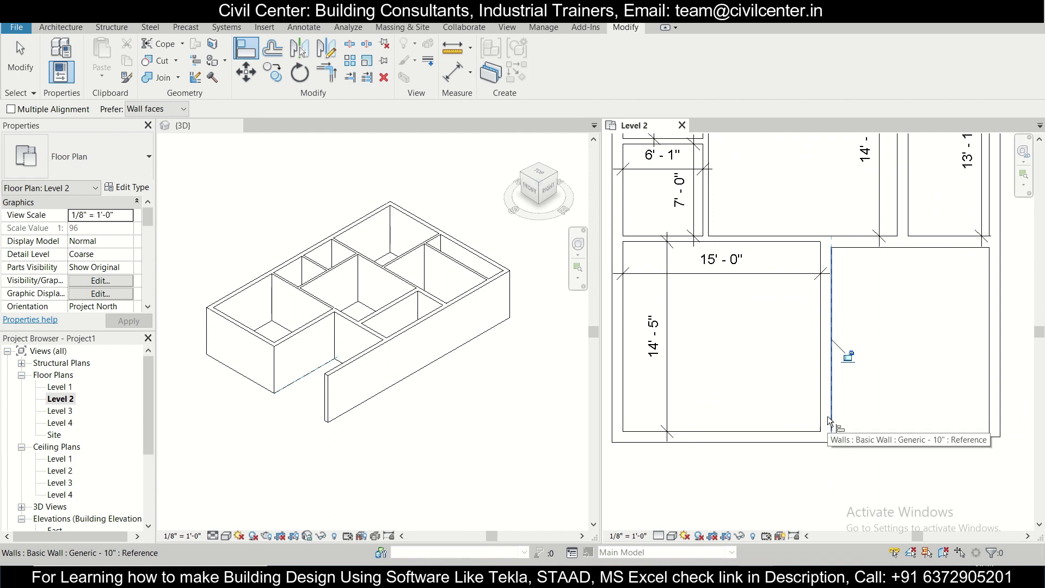
pyautogui.click(828, 416)
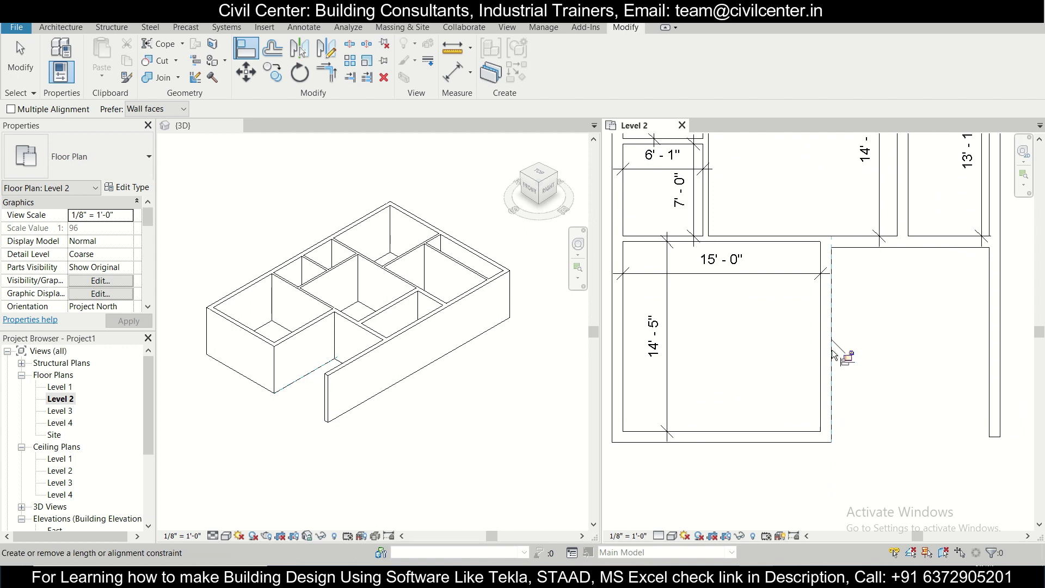
# Extend the free southern end of the east exterior wall to about the level of the south wall's outer face
pyautogui.scroll(-3, 898, 348)
pyautogui.scroll(3, 829, 444)
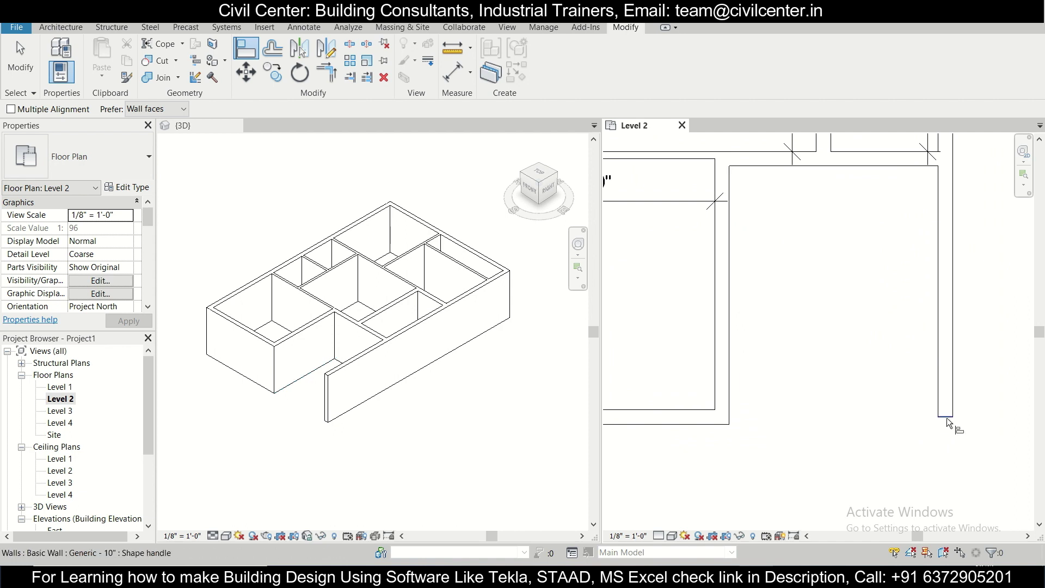
pyautogui.press('Escape')
pyautogui.click(945, 416)
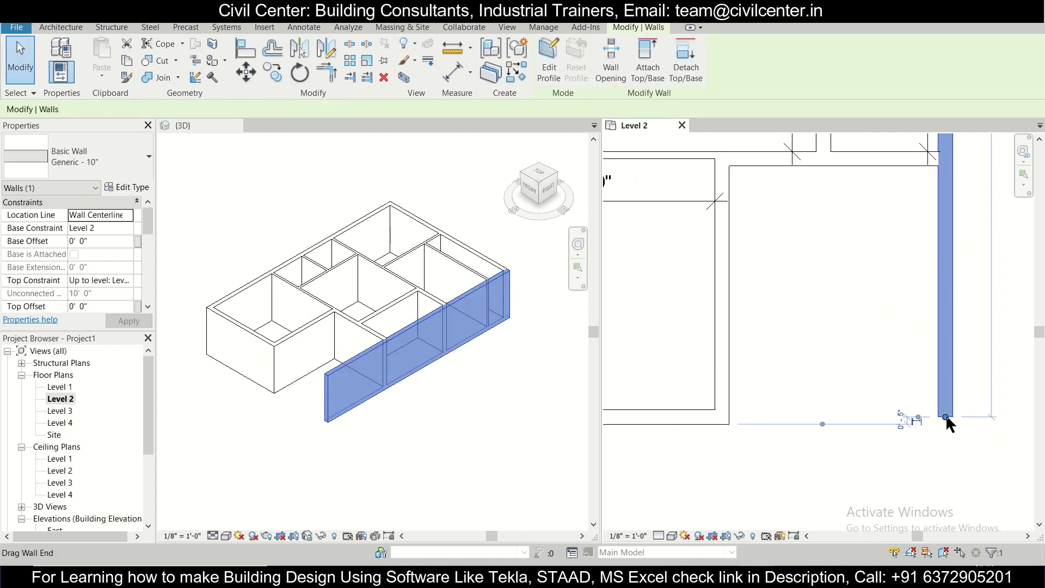
pyautogui.press('r')
pyautogui.press('s')
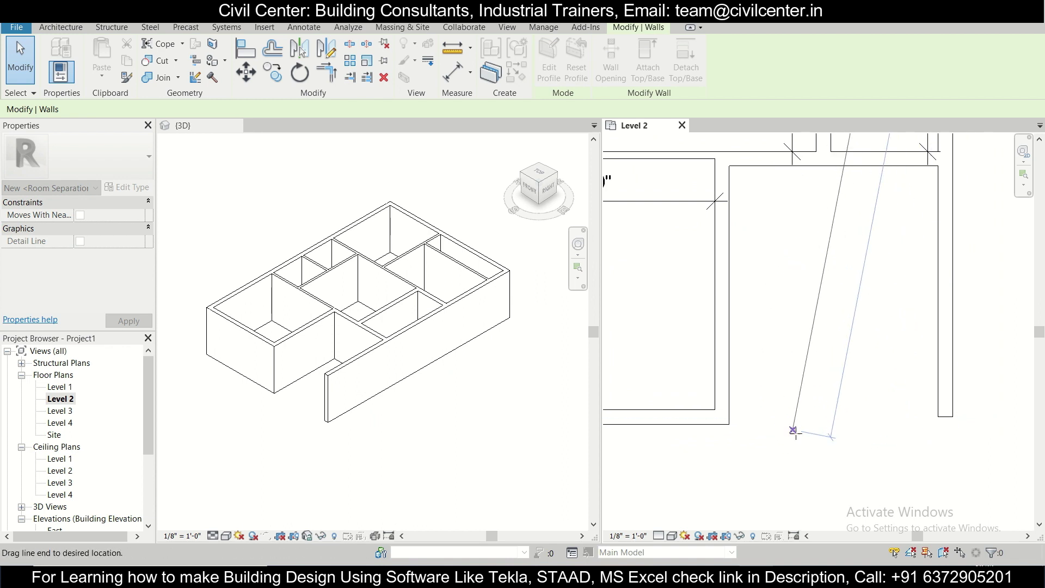
pyautogui.press('Escape')
pyautogui.click(939, 436)
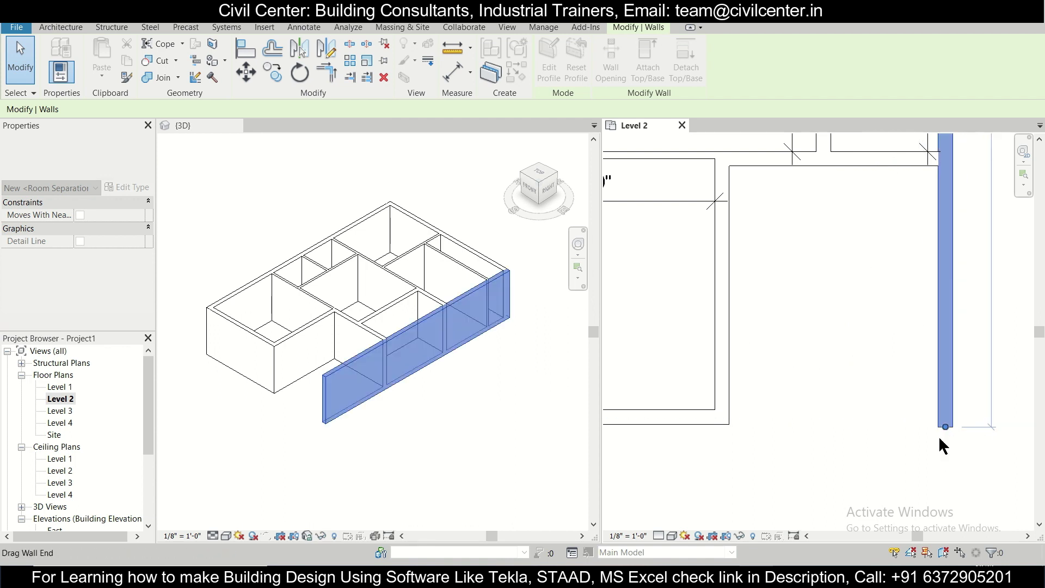
pyautogui.click(871, 441)
pyautogui.scroll(1, 797, 441)
pyautogui.scroll(-1, 795, 433)
pyautogui.scroll(1, 795, 432)
pyautogui.scroll(-1, 778, 432)
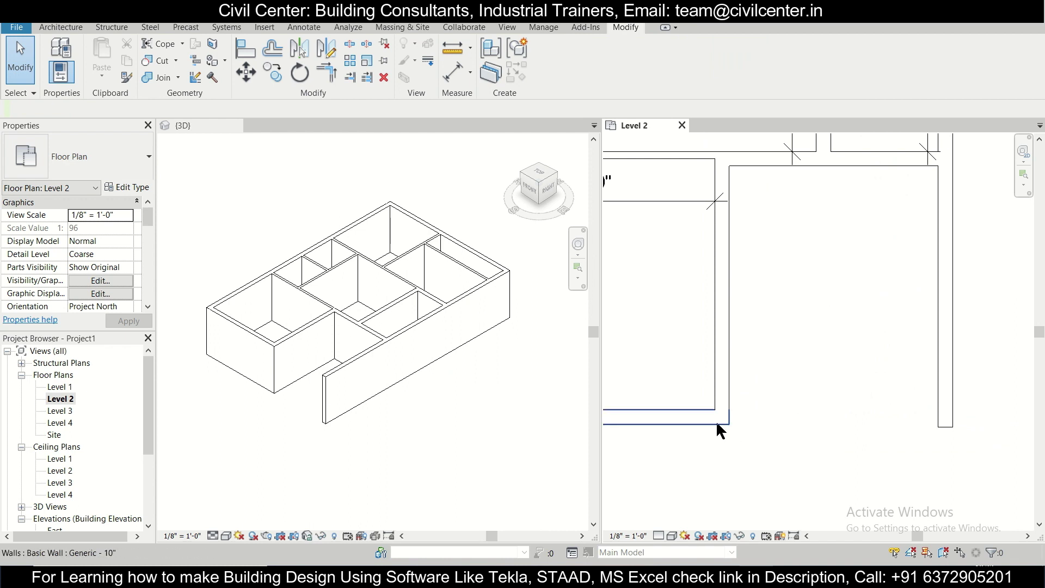
pyautogui.scroll(-4, 938, 433)
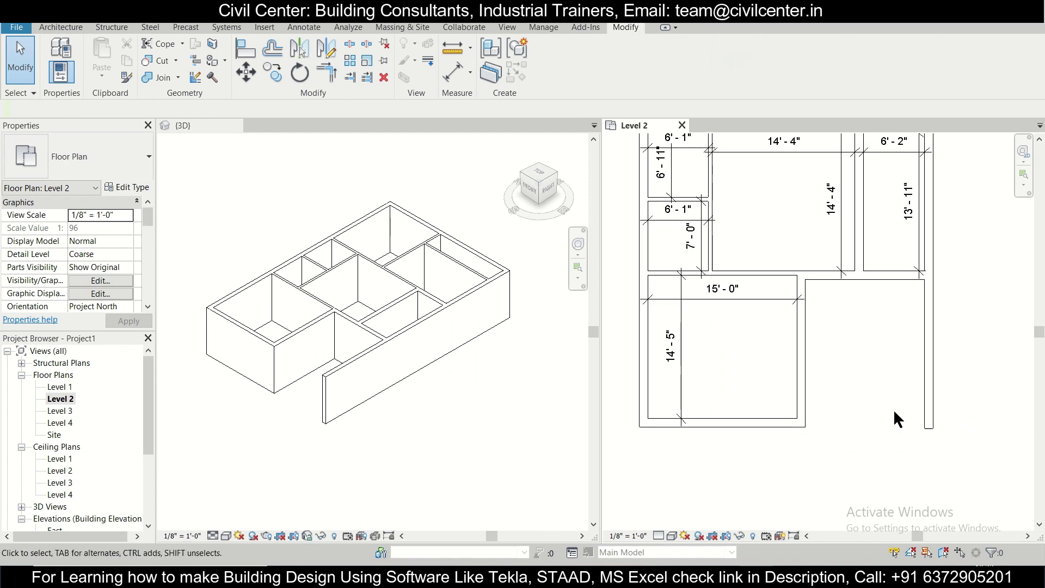
# Dimension the portico's clear width between the southwest room's outer east face and the east exterior wall's inner face
pyautogui.scroll(2, 896, 419)
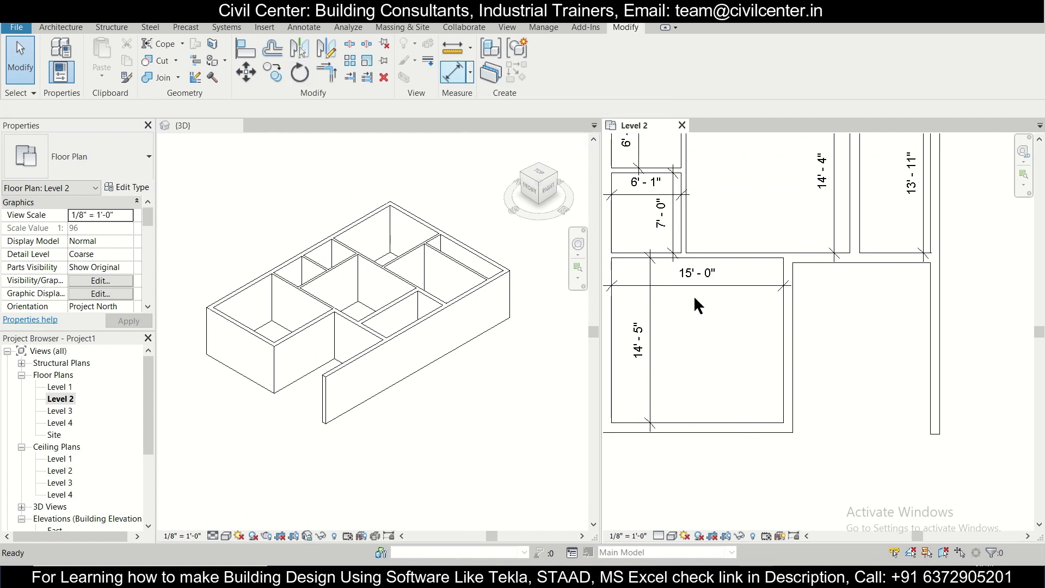
pyautogui.click(449, 80)
pyautogui.click(789, 267)
pyautogui.click(932, 285)
pyautogui.click(905, 292)
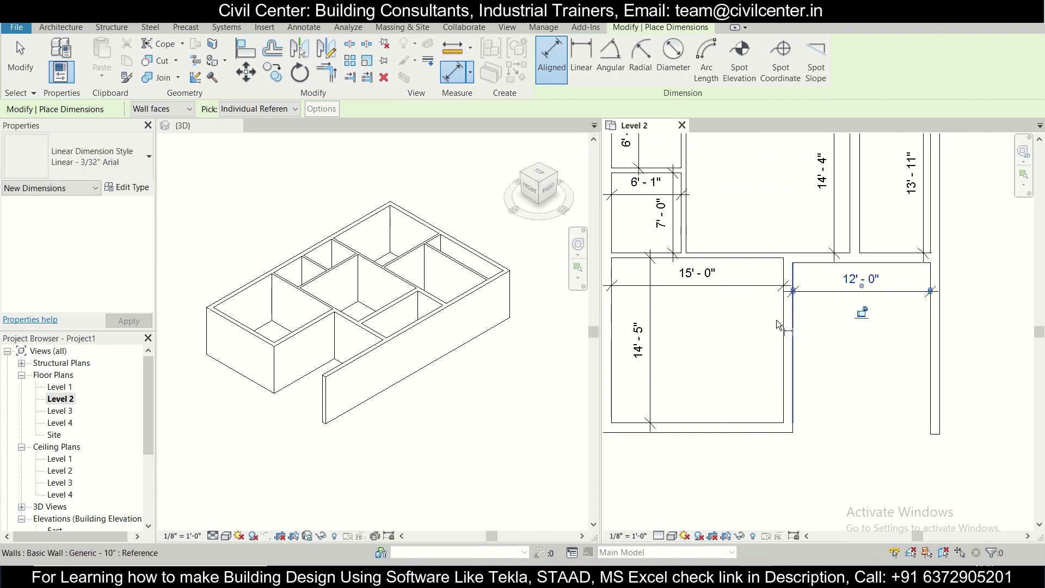
# Dimension the portico's depth from its north wall face to the outer face of the southwest room's south wall
pyautogui.click(793, 272)
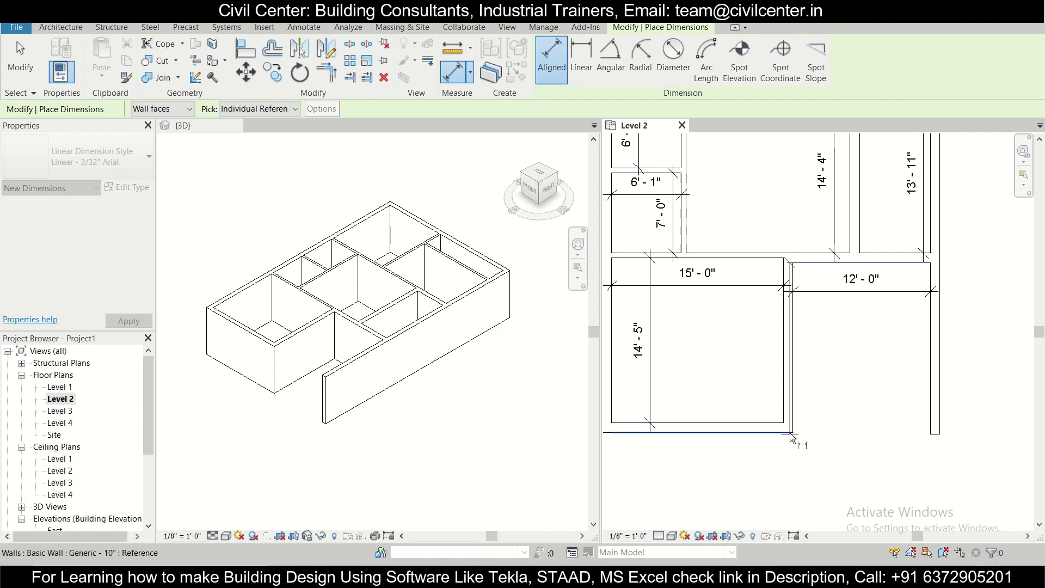
pyautogui.click(791, 431)
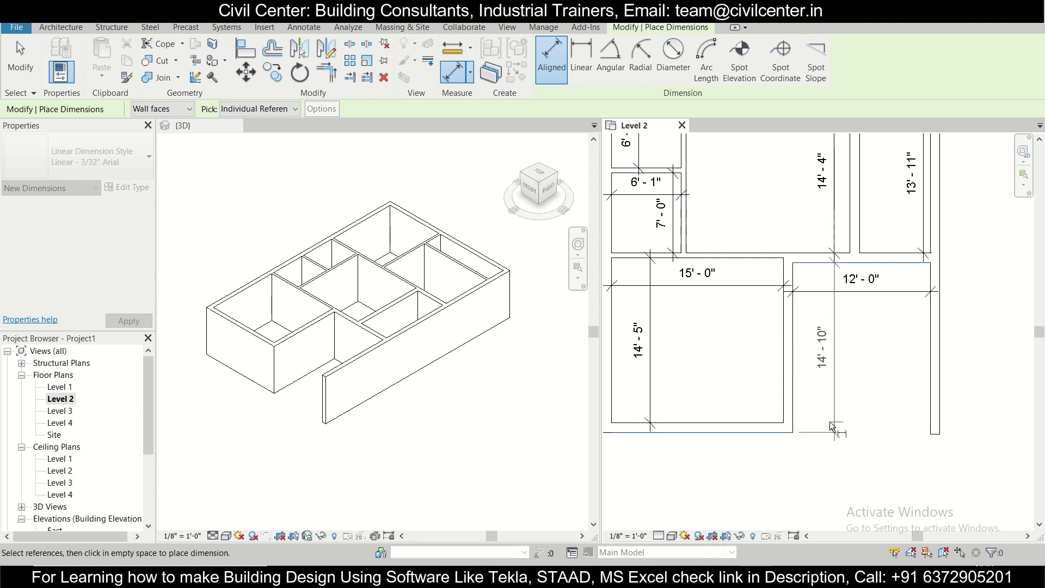
pyautogui.click(831, 402)
pyautogui.click(922, 265)
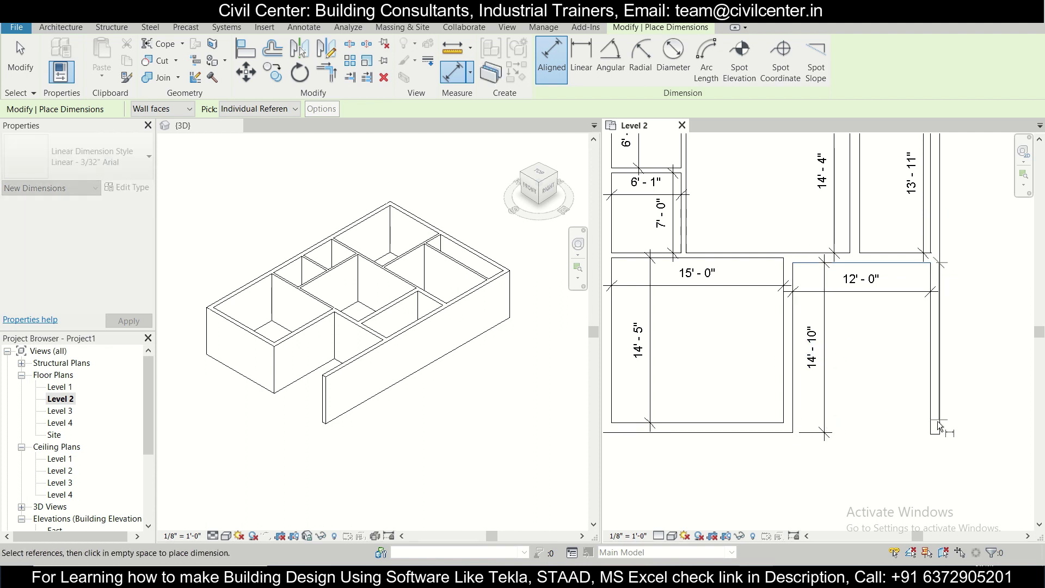
pyautogui.press('Escape')
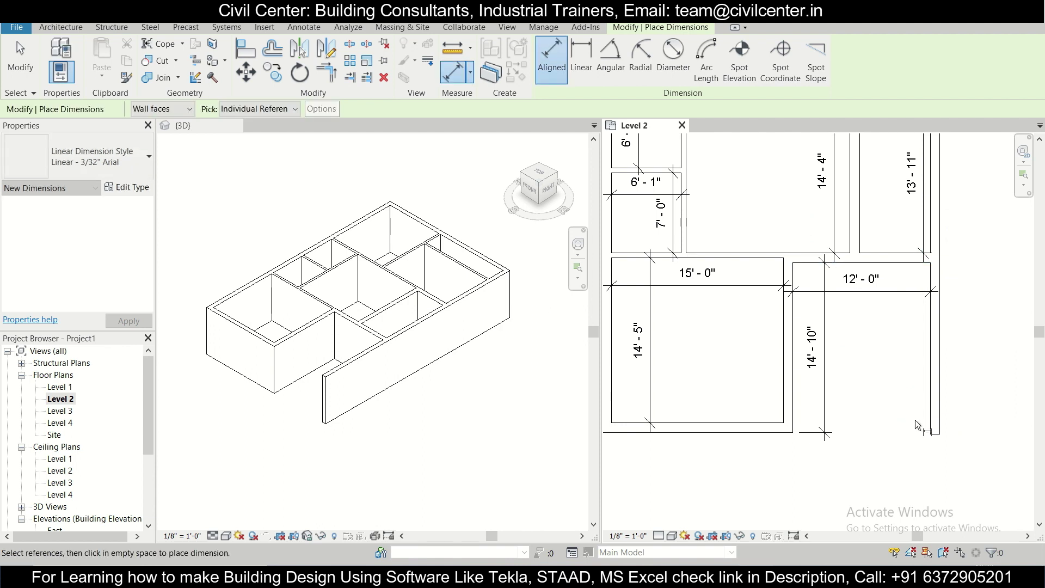
pyautogui.scroll(2, 920, 436)
pyautogui.press('Escape')
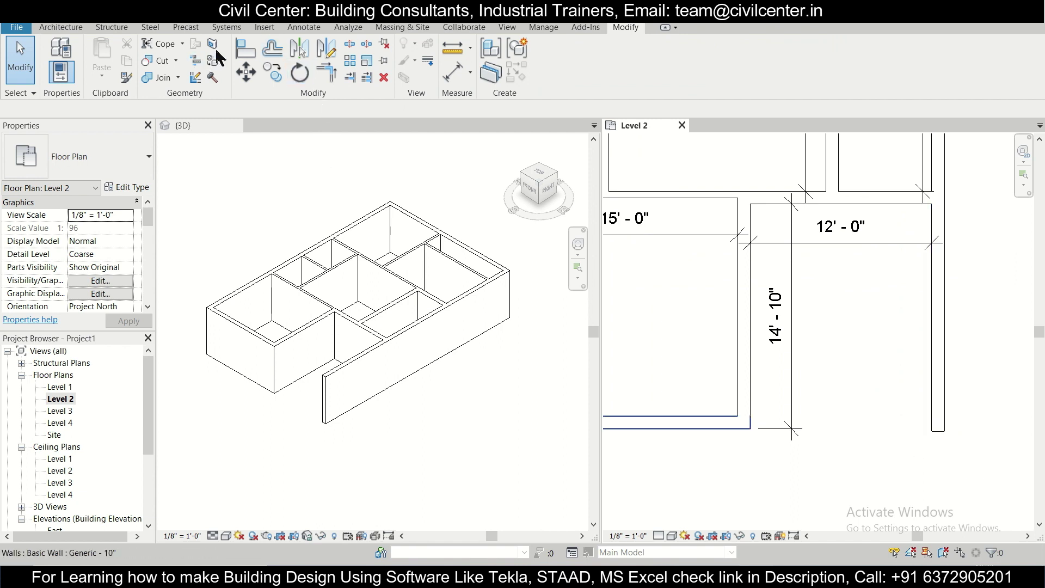
# Align the free southern end of the east exterior wall with the south wall's outer face
pyautogui.click(245, 49)
pyautogui.click(706, 430)
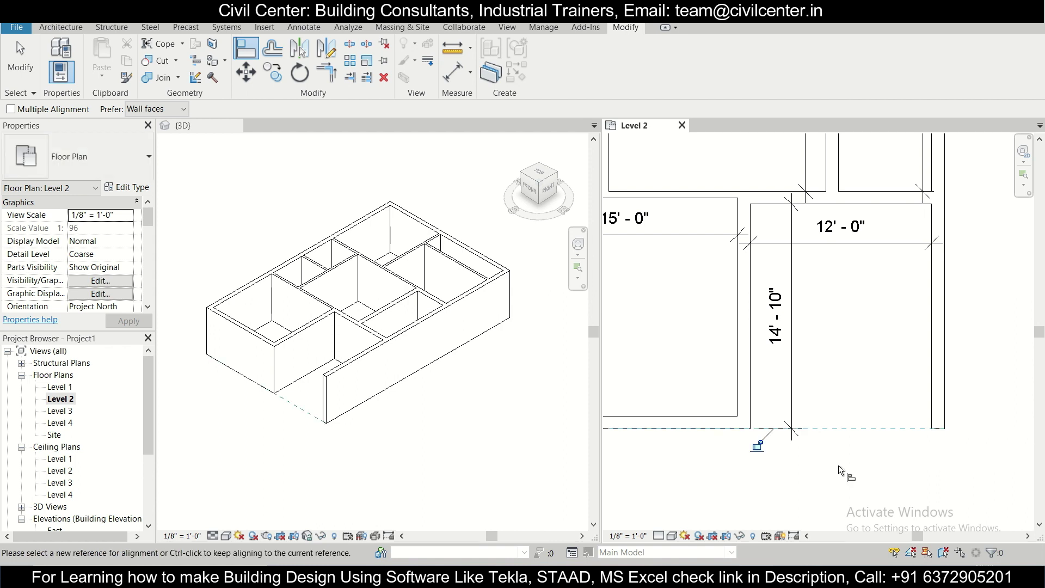
pyautogui.scroll(-5, 909, 438)
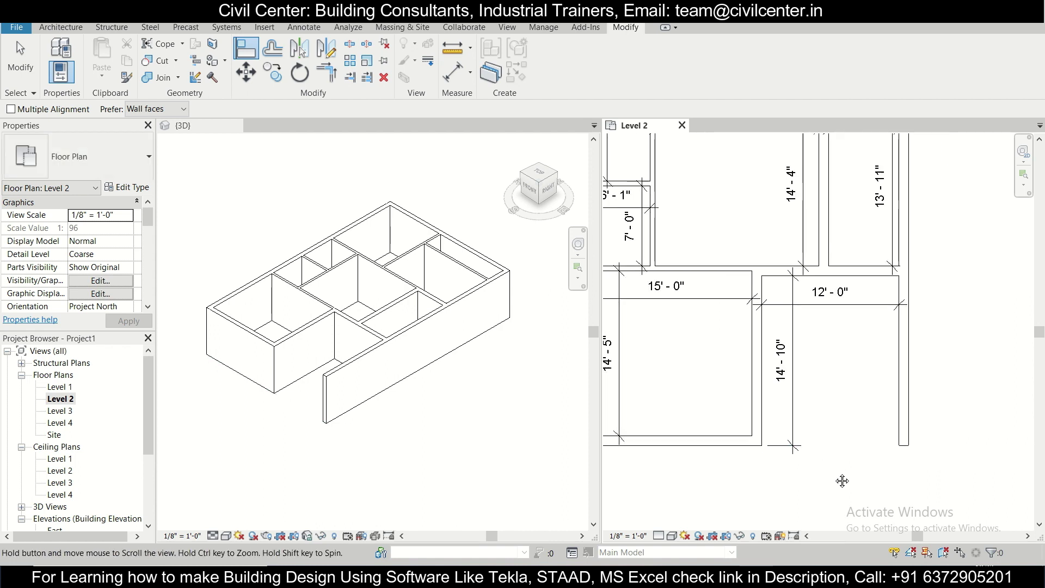
# Compare the Level 2 room dimensions with the room sizes and overall dimensions on the reference ground floor plan PDF
pyautogui.moveTo(833, 475); pyautogui.dragTo(852, 475, button='middle')
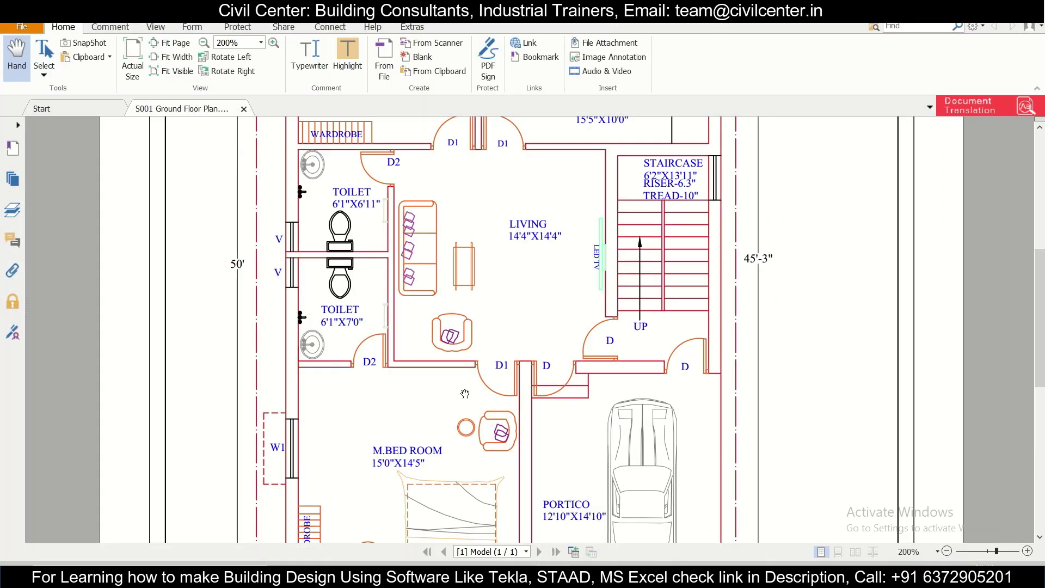
pyautogui.scroll(10, 448, 367)
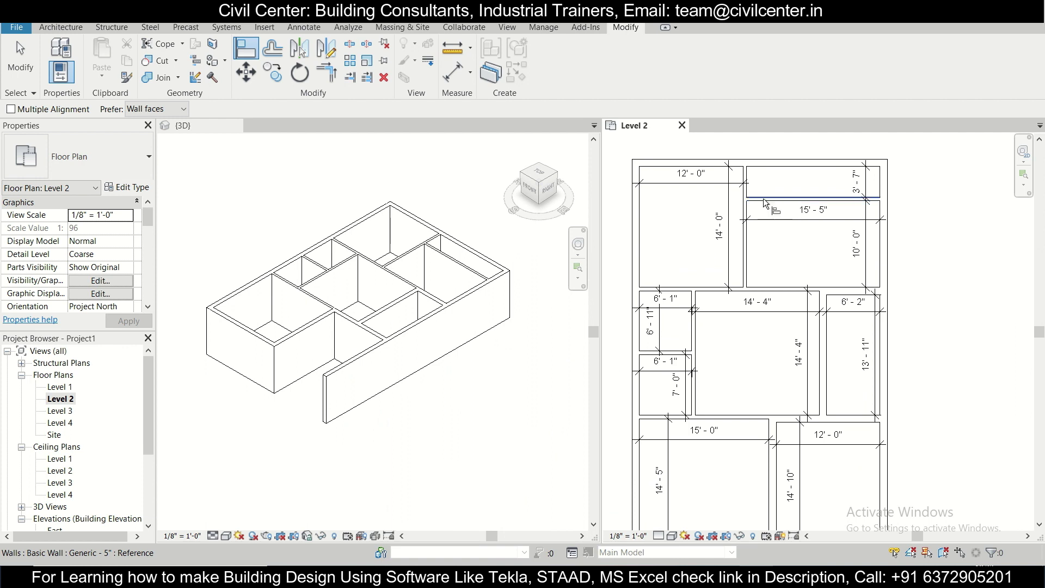
pyautogui.click(766, 204)
pyautogui.moveTo(766, 204); pyautogui.dragTo(788, 259, button='middle')
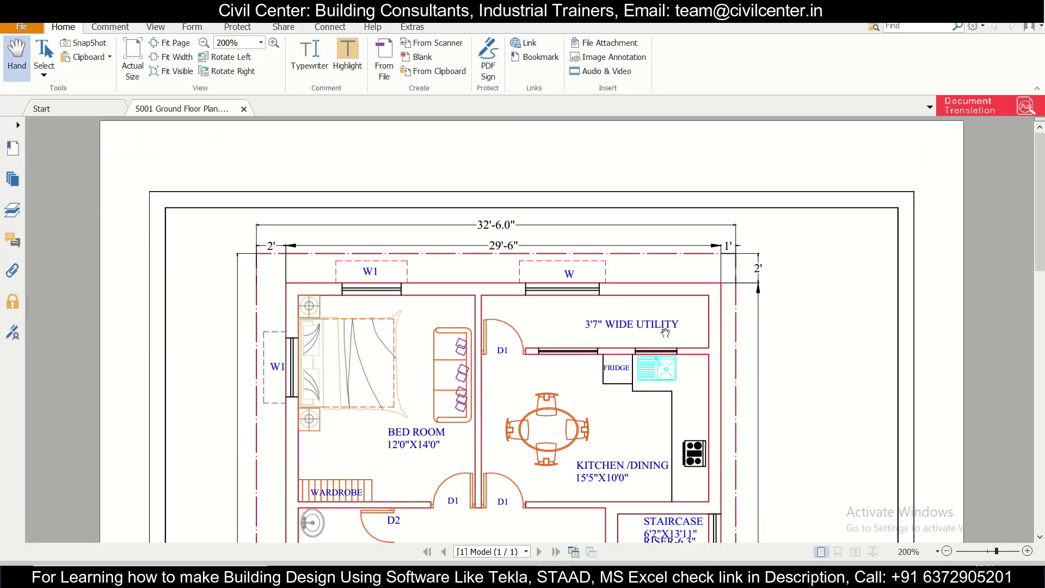
pyautogui.scroll(-3, 648, 370)
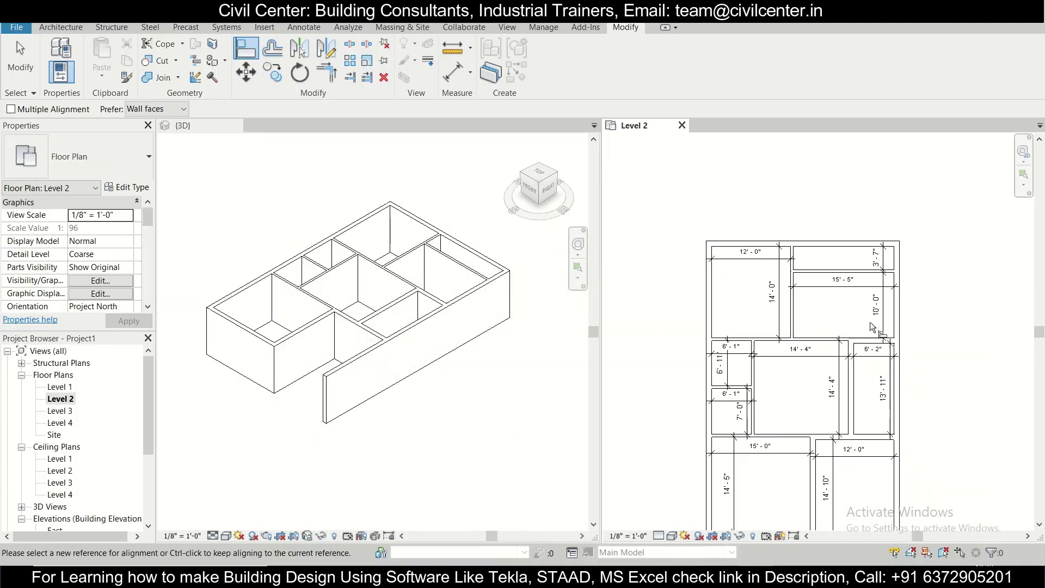
pyautogui.scroll(2, 756, 410)
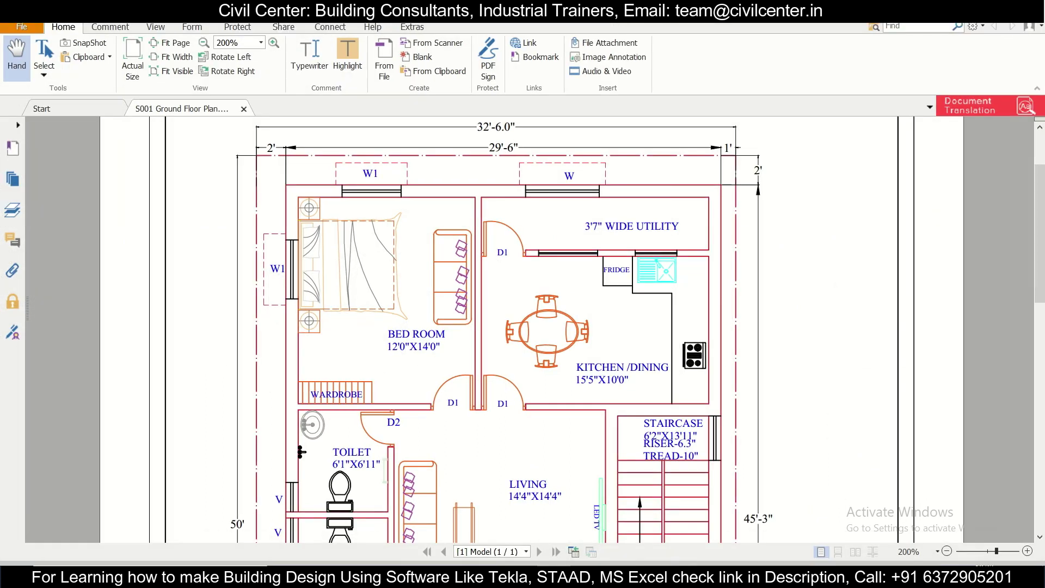
pyautogui.scroll(-10, 555, 526)
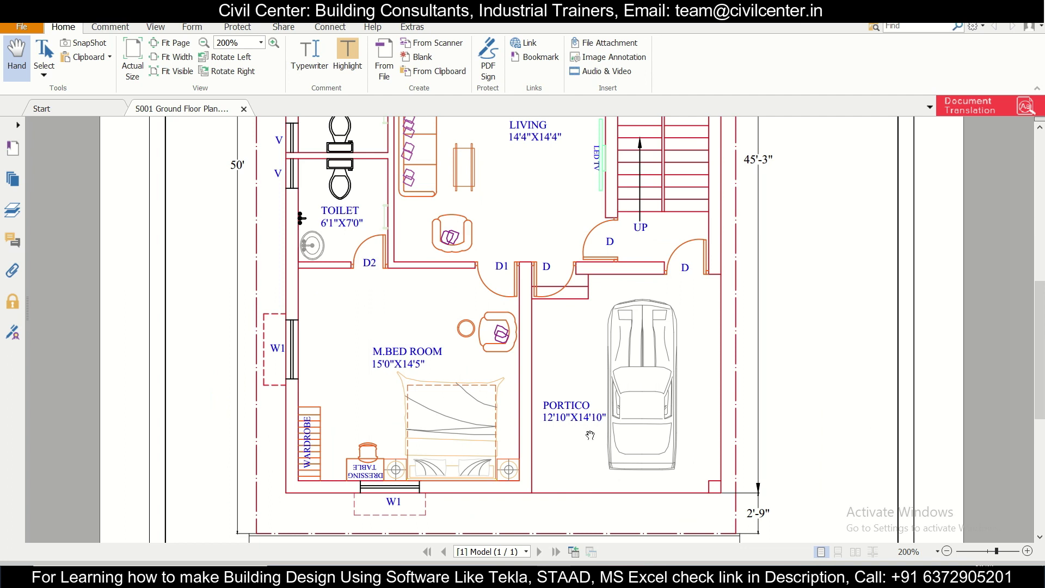
pyautogui.hotkey('alt', 'Tab')
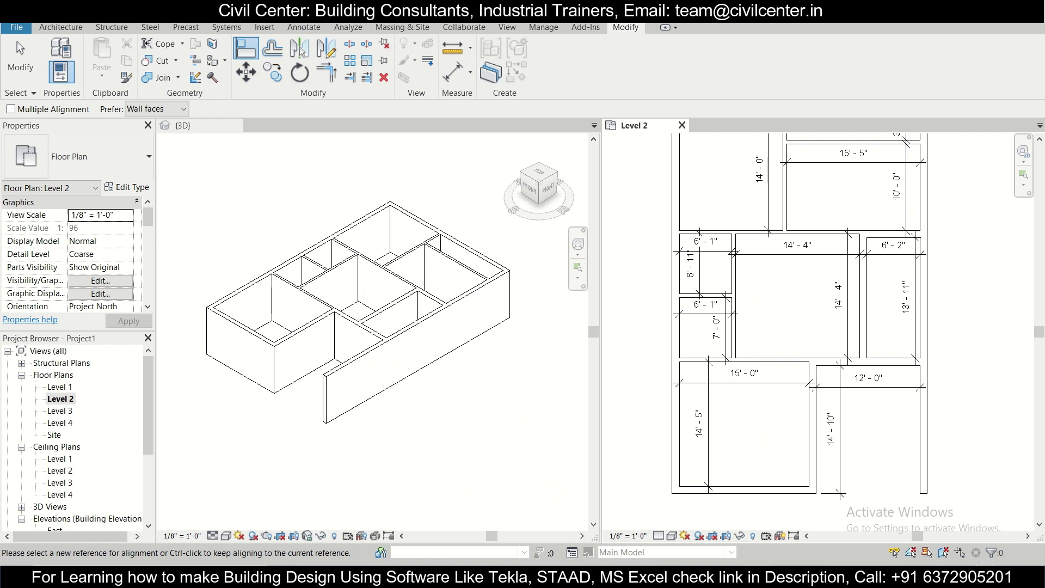
pyautogui.hotkey('alt', 'Tab')
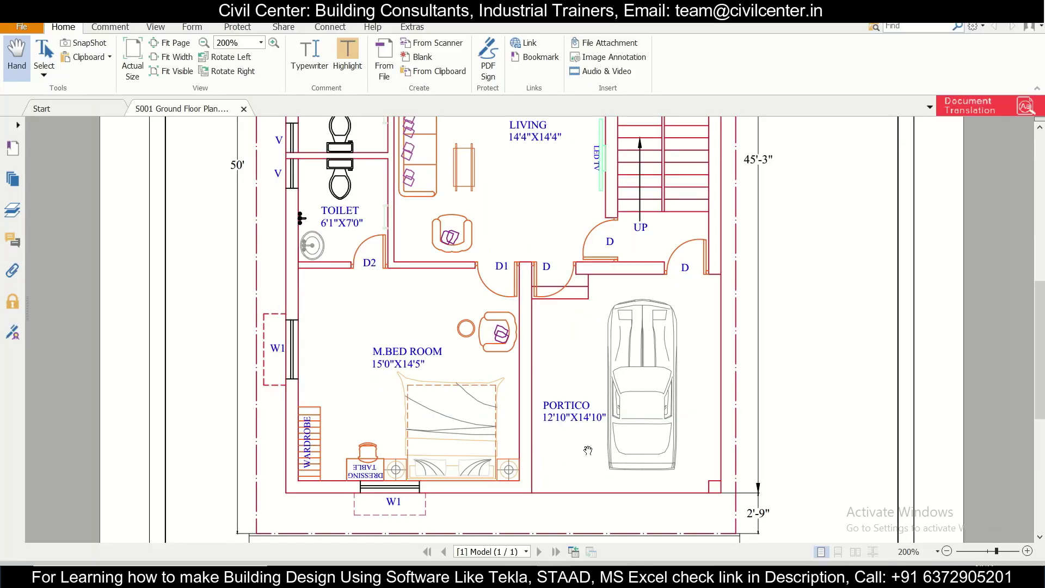
pyautogui.scroll(10, 582, 435)
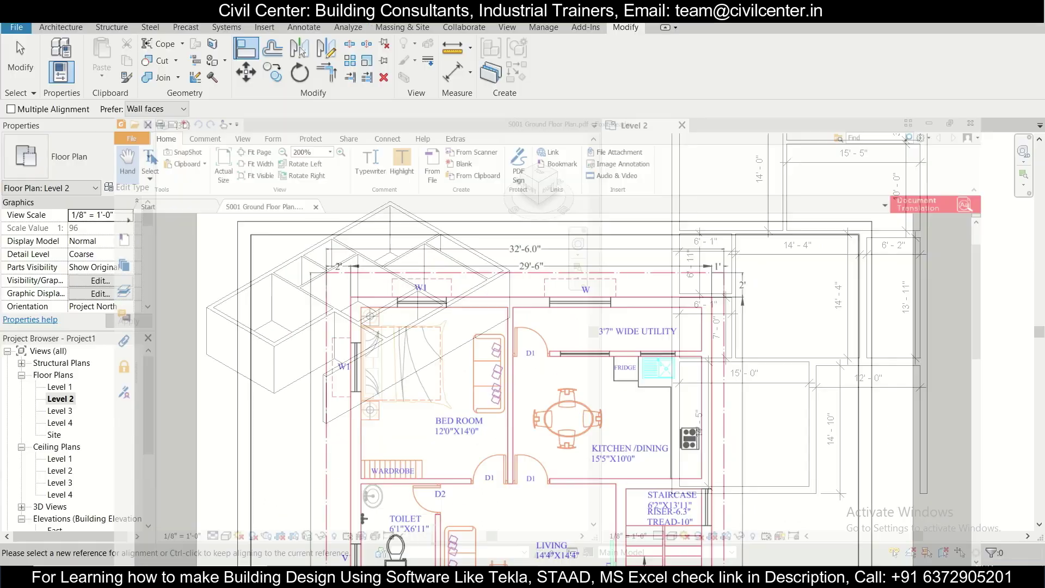
pyautogui.hotkey('alt', 'Tab')
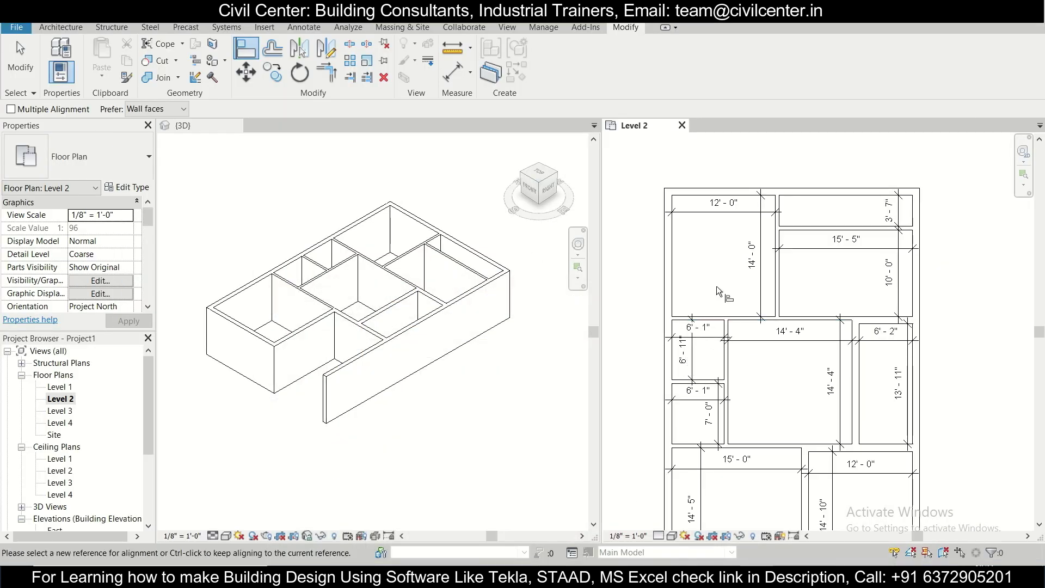
pyautogui.moveTo(694, 193); pyautogui.dragTo(706, 302, button='middle')
pyautogui.click(678, 311)
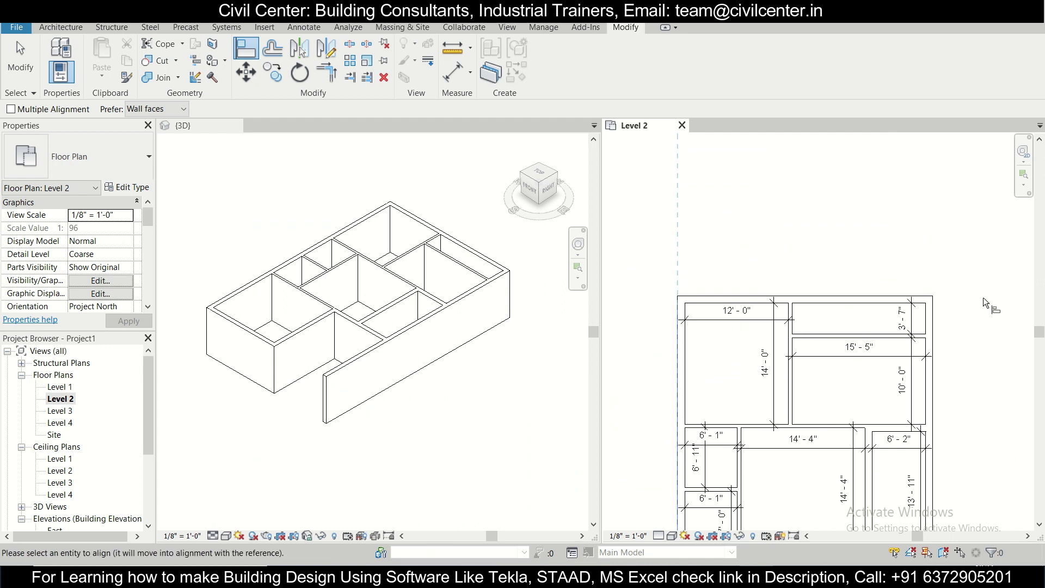
pyautogui.click(932, 322)
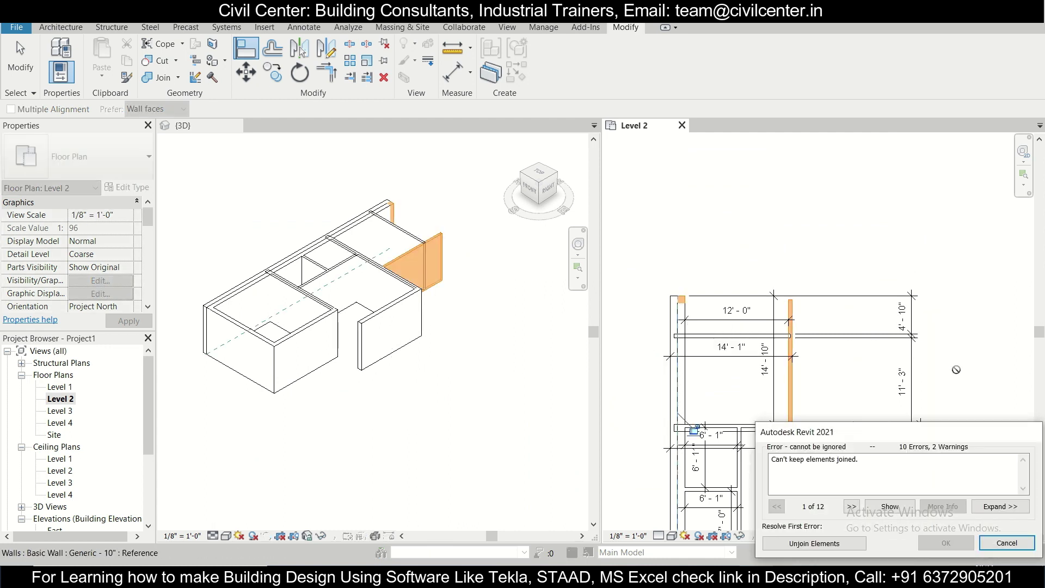
pyautogui.click(1006, 543)
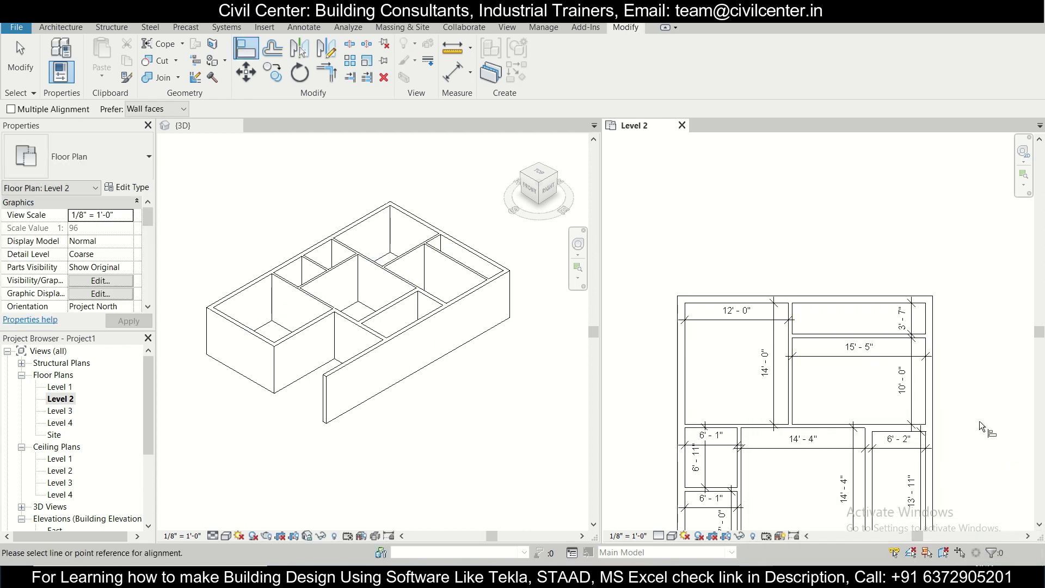
# Dimension the building's overall width between the outer faces of the west and east exterior walls, placed north of the plan
pyautogui.click(454, 71)
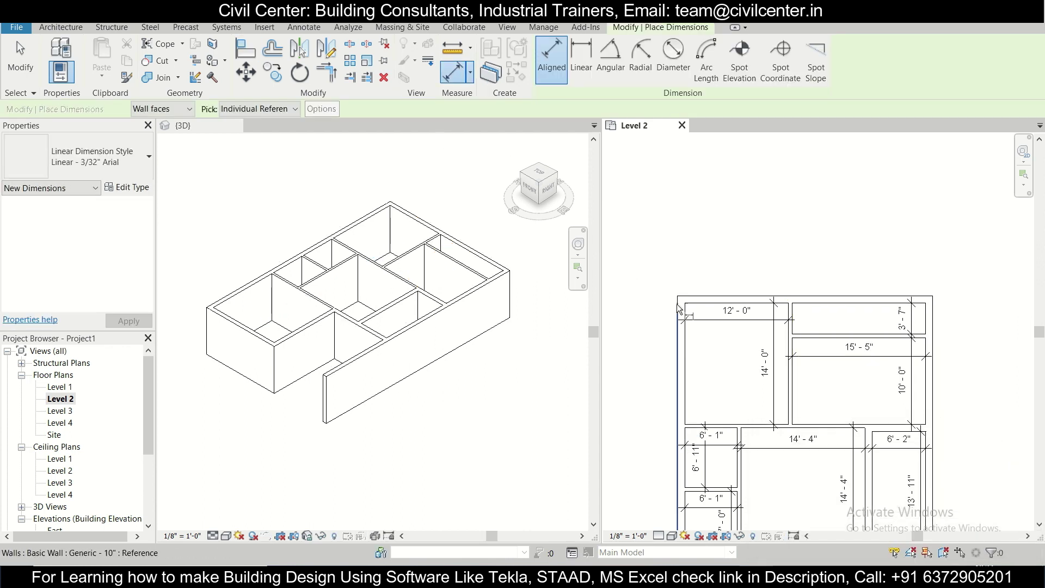
pyautogui.click(934, 328)
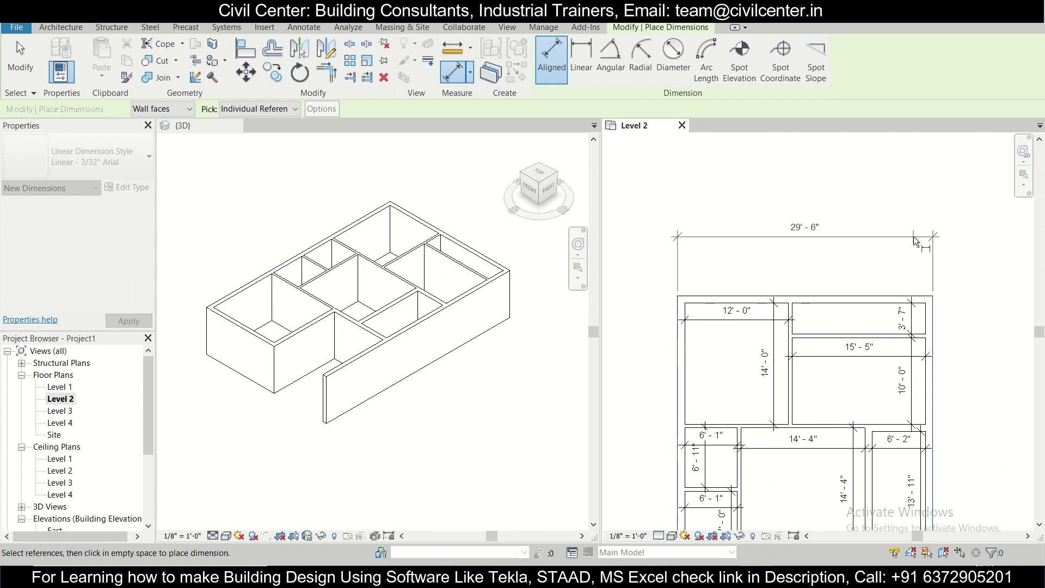
pyautogui.click(908, 263)
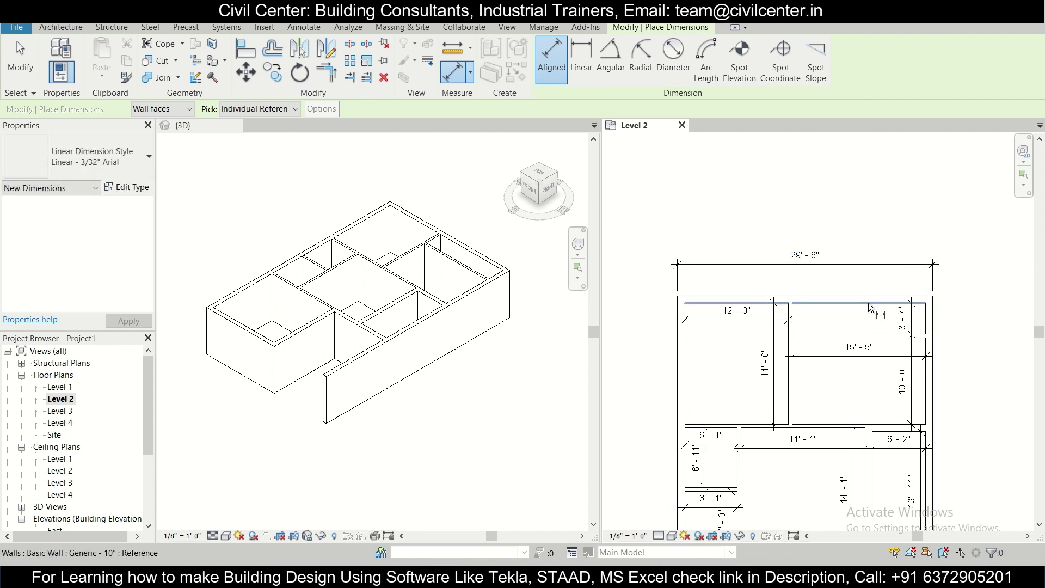
# Dimension the building's overall length between the outer faces of the north and south exterior walls, placed east of the plan
pyautogui.scroll(-1, 860, 327)
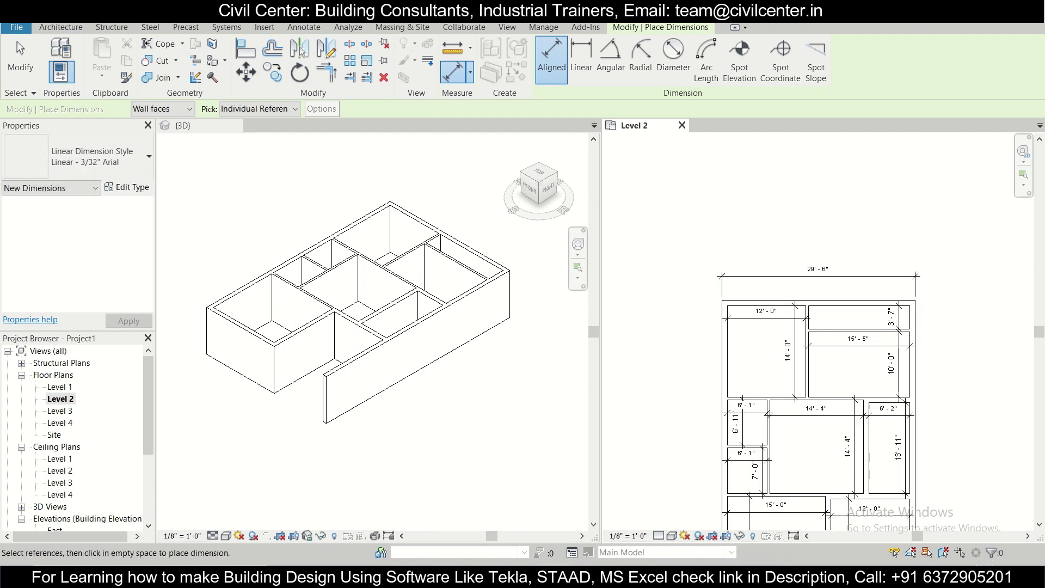
pyautogui.hotkey('alt', 'Tab')
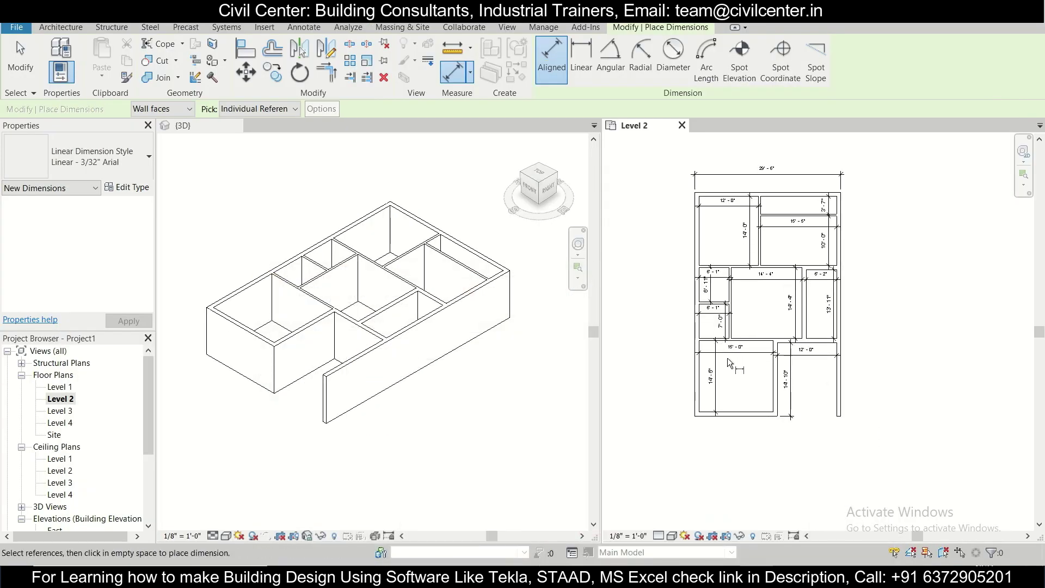
pyautogui.click(760, 194)
pyautogui.click(764, 418)
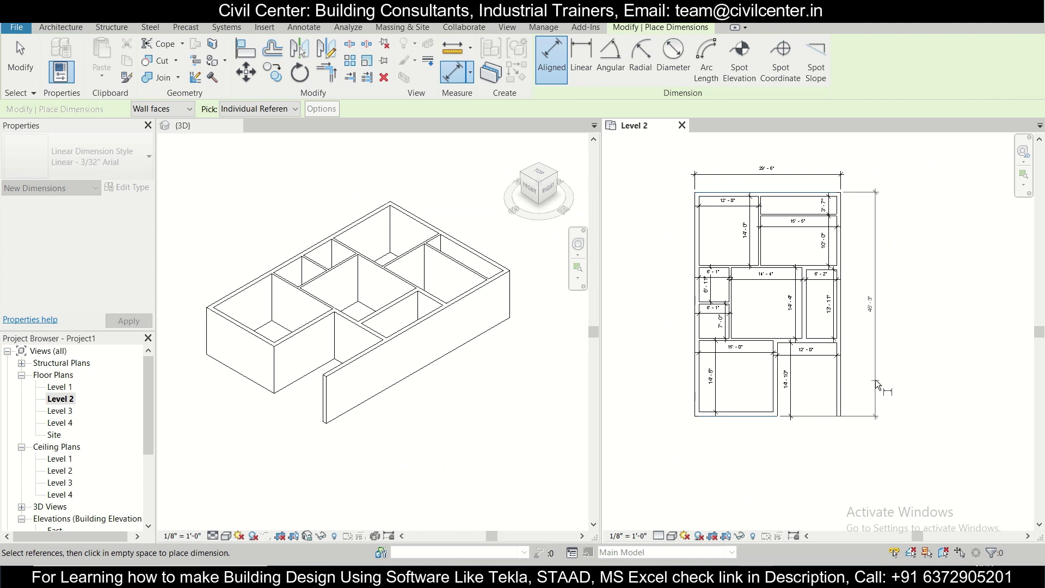
pyautogui.click(876, 380)
# Check the overall width and length dimensions against the reference ground floor plan PDF and review the dimensioned Level 2 plan
pyautogui.scroll(3, 890, 304)
pyautogui.scroll(-3, 875, 302)
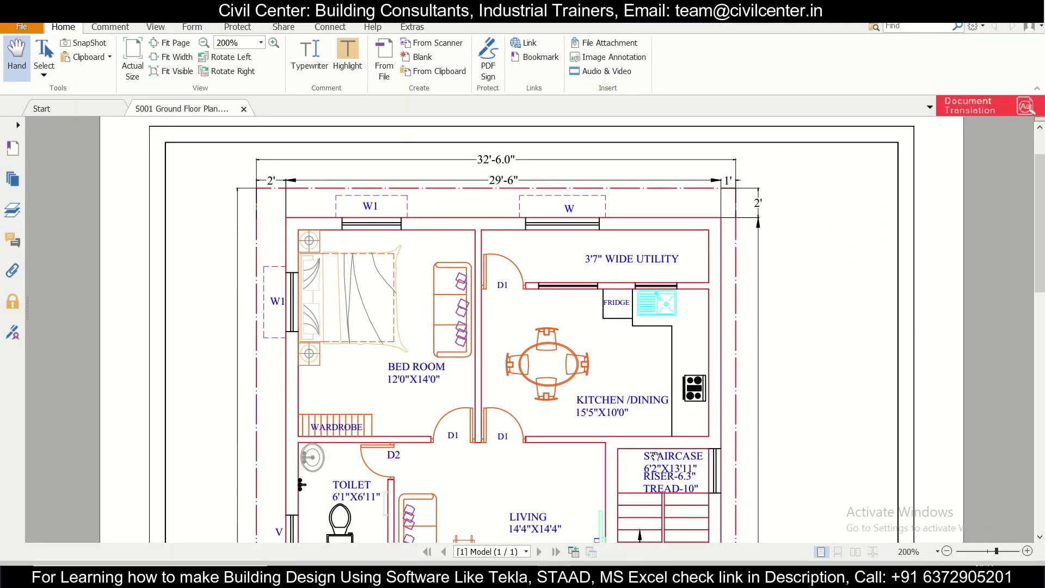
pyautogui.scroll(-3, 523, 327)
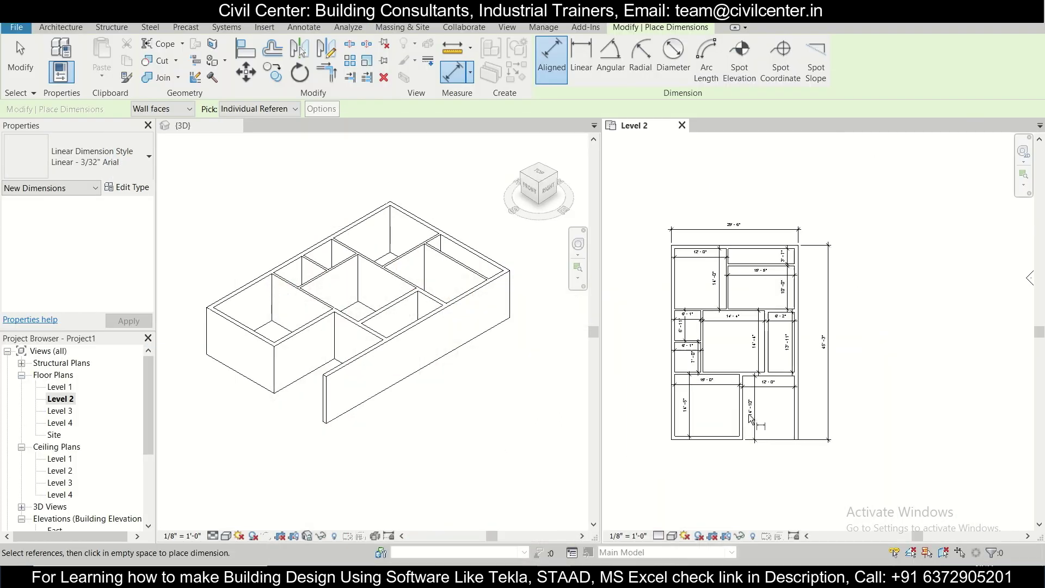
pyautogui.scroll(4, 781, 396)
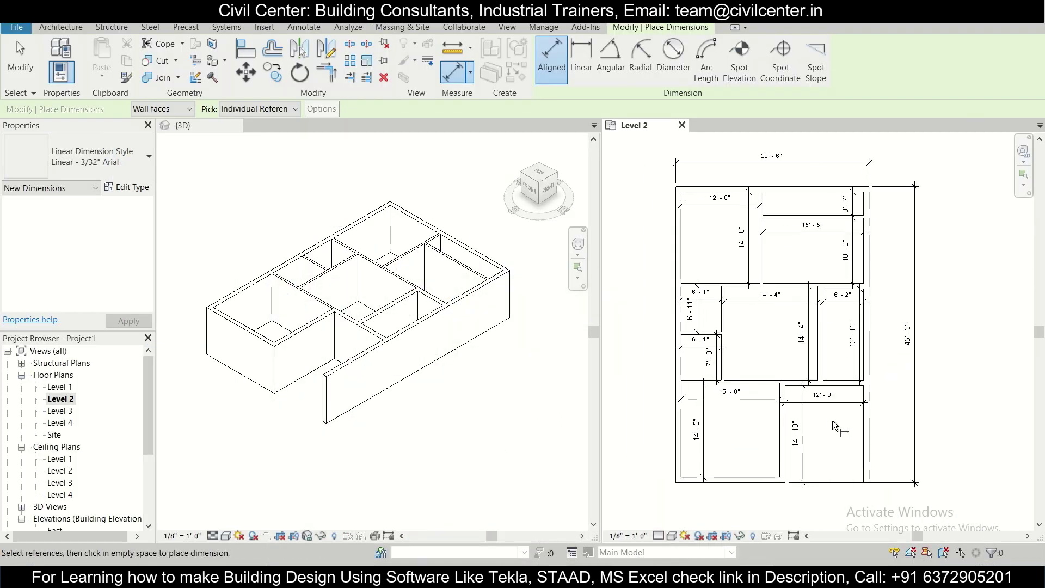
pyautogui.moveTo(855, 425); pyautogui.dragTo(849, 440, button='middle')
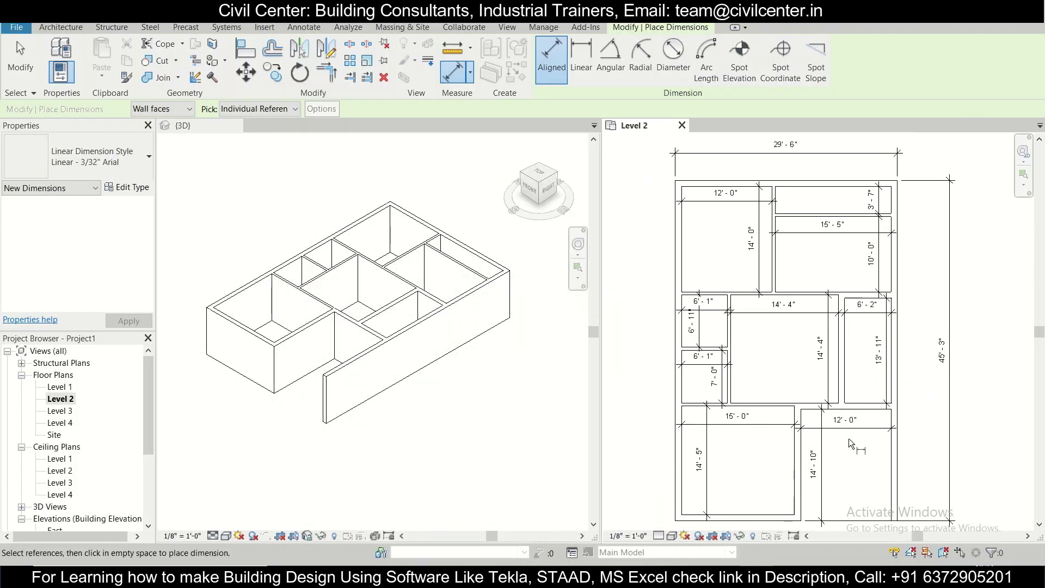
pyautogui.scroll(-1, 850, 431)
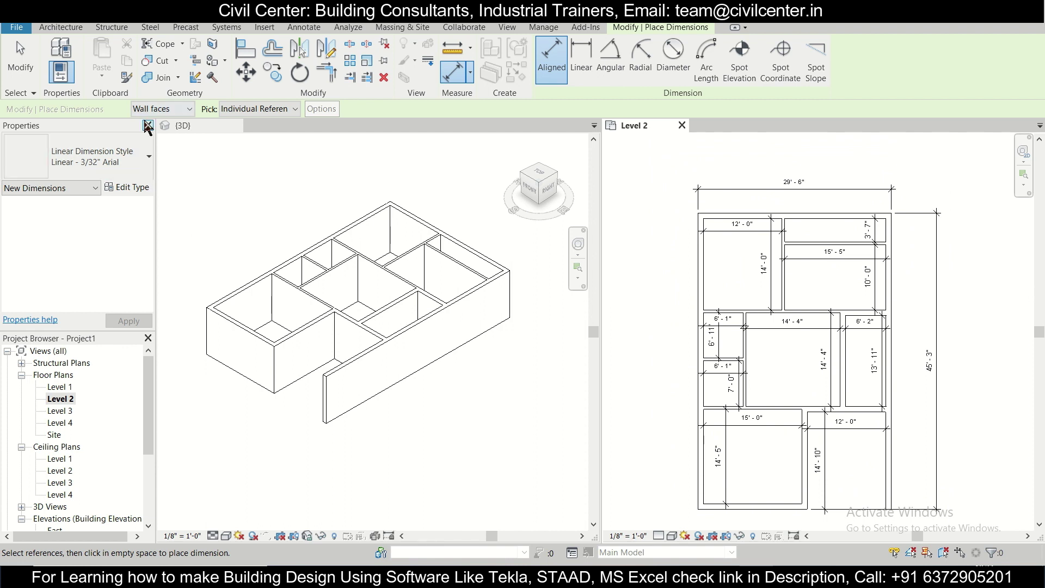
# Start the Window command, check the window schedule in the reference floor plan PDF, and choose the Window-Casement-Double 34" x 36" type
pyautogui.scroll(1, 257, 273)
pyautogui.scroll(1, 257, 273)
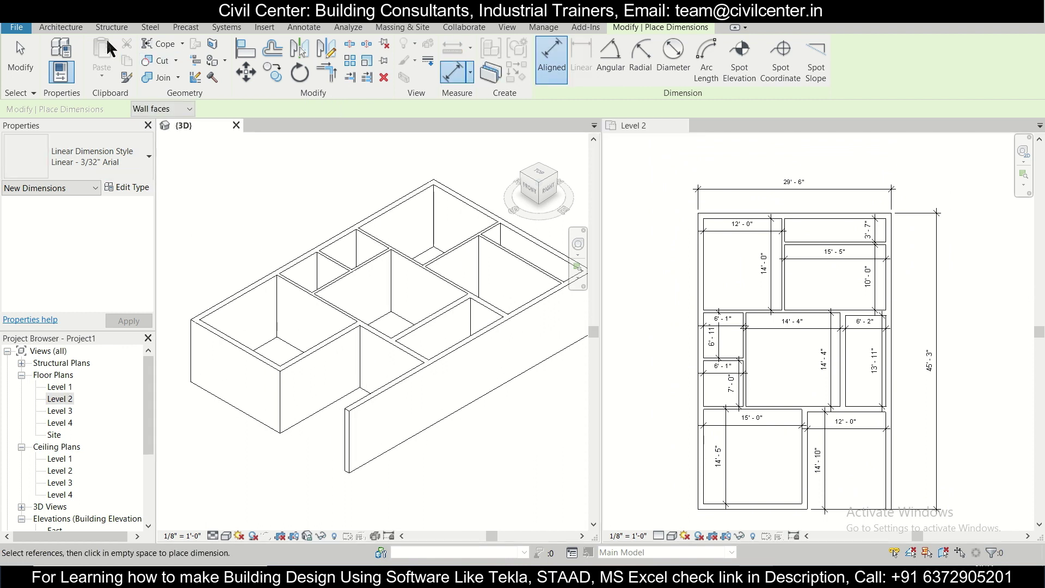
pyautogui.click(75, 28)
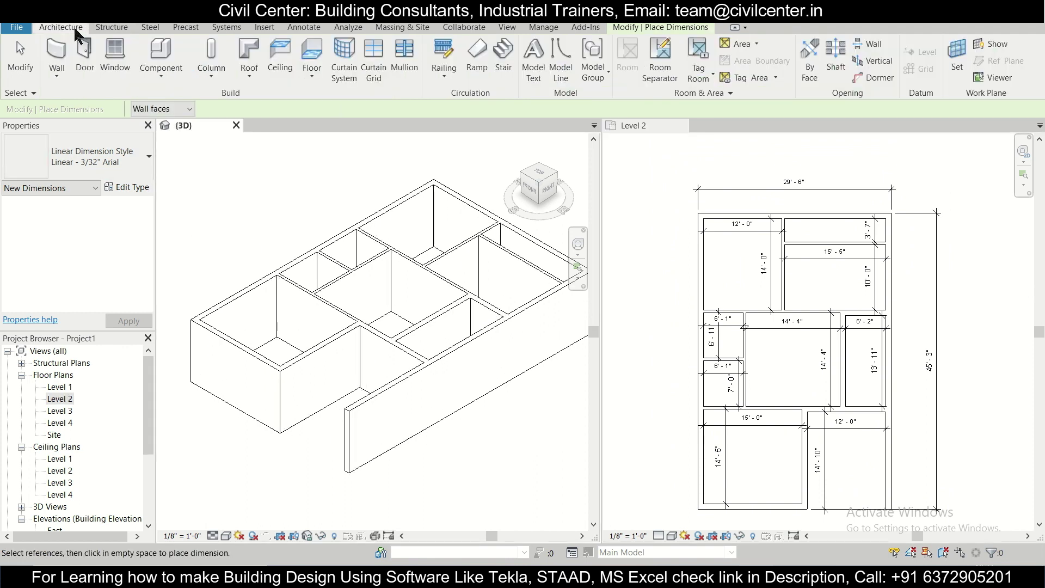
pyautogui.click(112, 57)
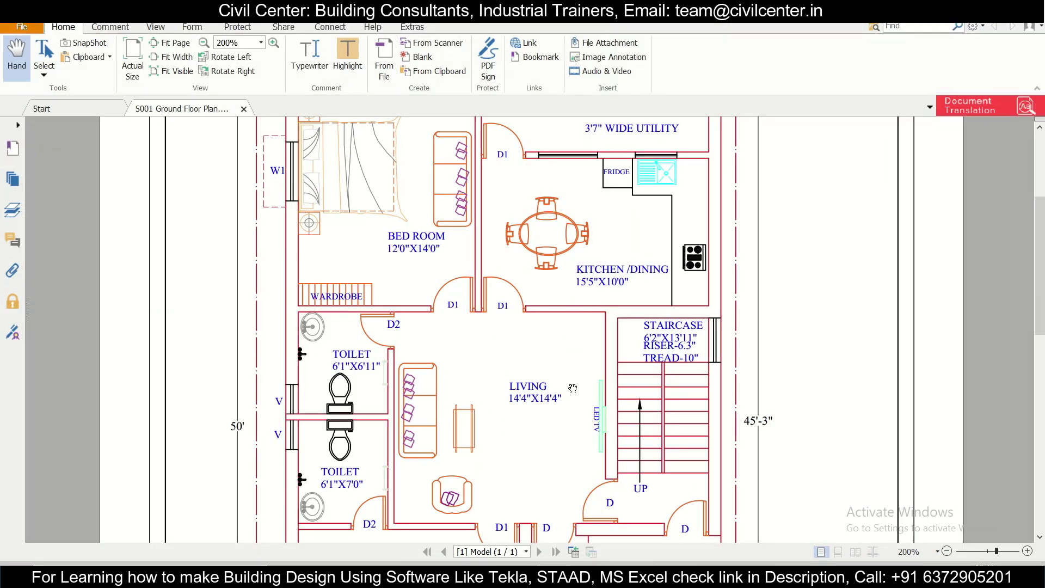
pyautogui.scroll(-8, 576, 383)
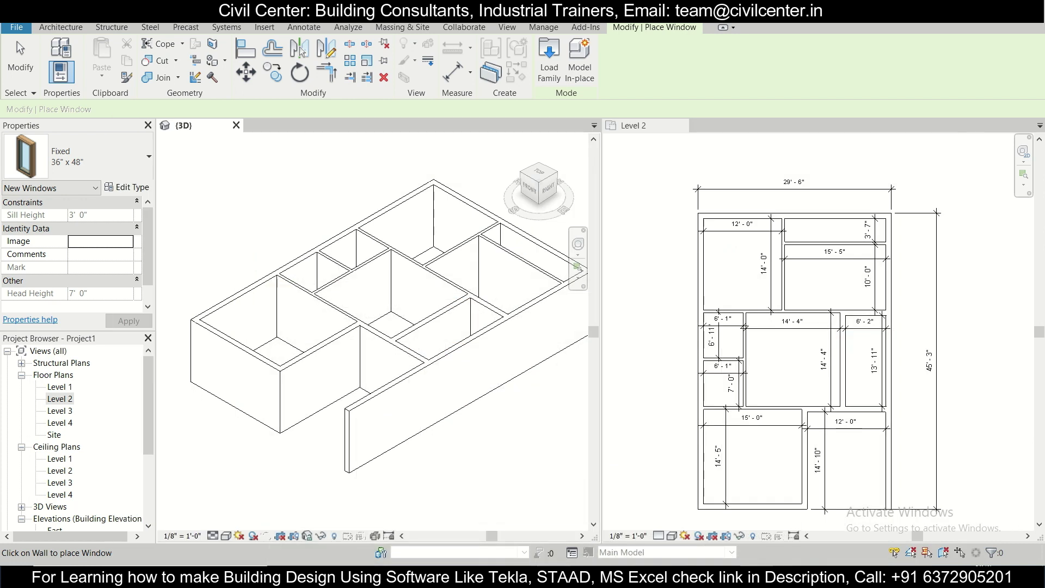
pyautogui.click(148, 156)
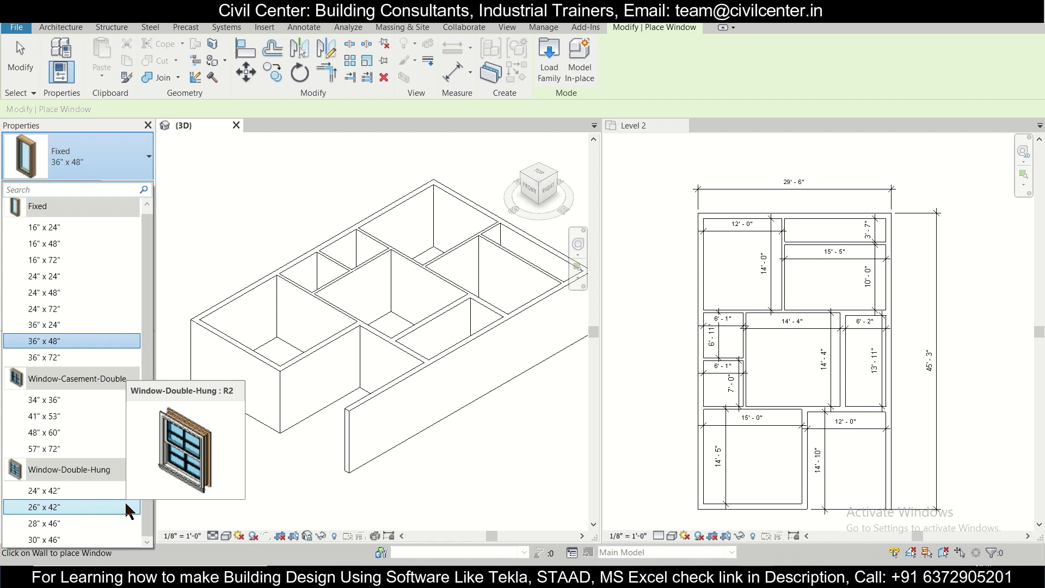
pyautogui.click(117, 414)
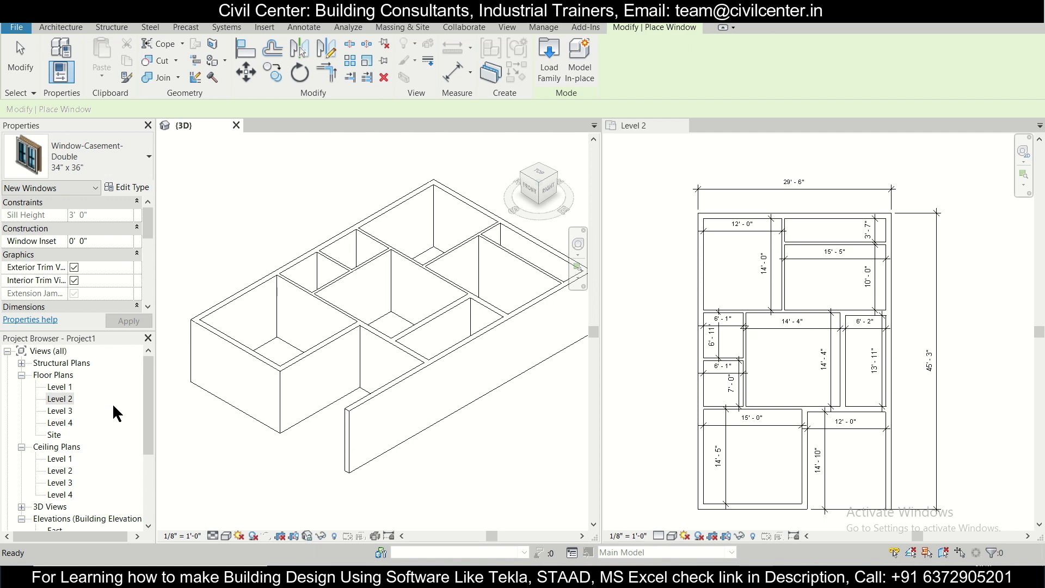
# Duplicate the Window-Casement-Double 34" x 36" type as 4' x 4'6", taking the size from the reference plan's window schedule
pyautogui.click(132, 187)
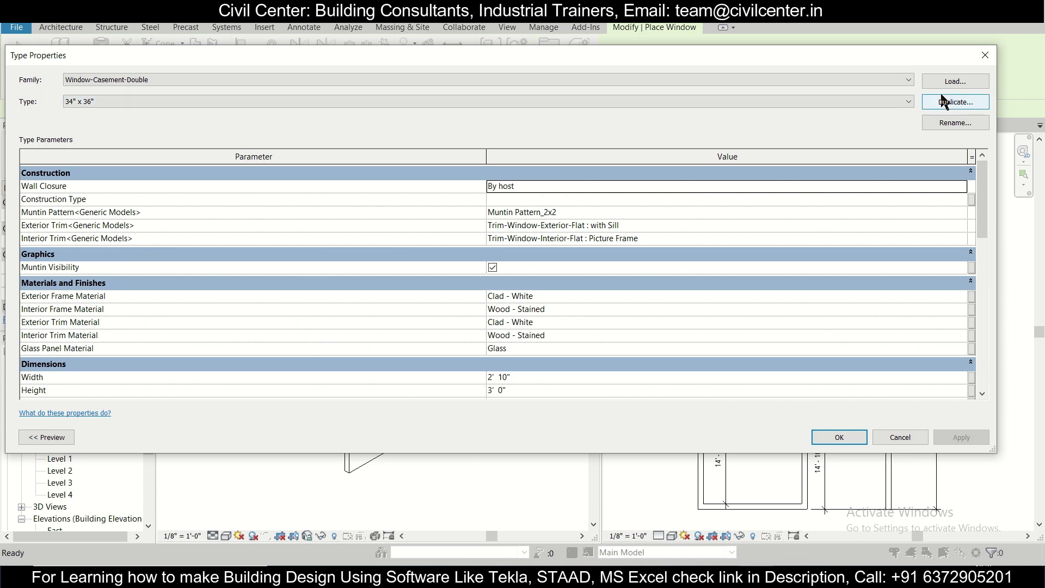
pyautogui.scroll(-3, 825, 345)
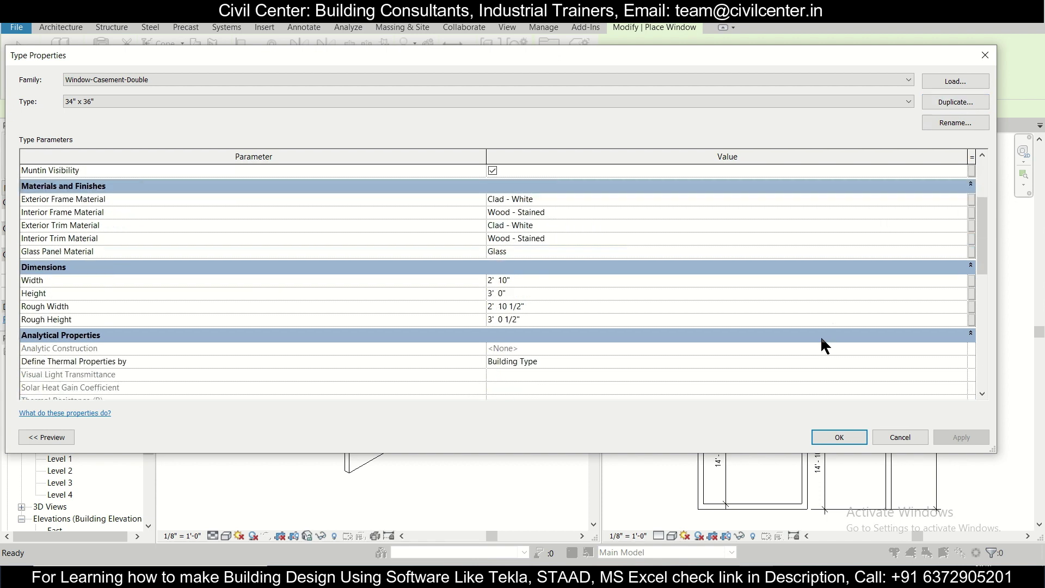
pyautogui.scroll(3, 821, 335)
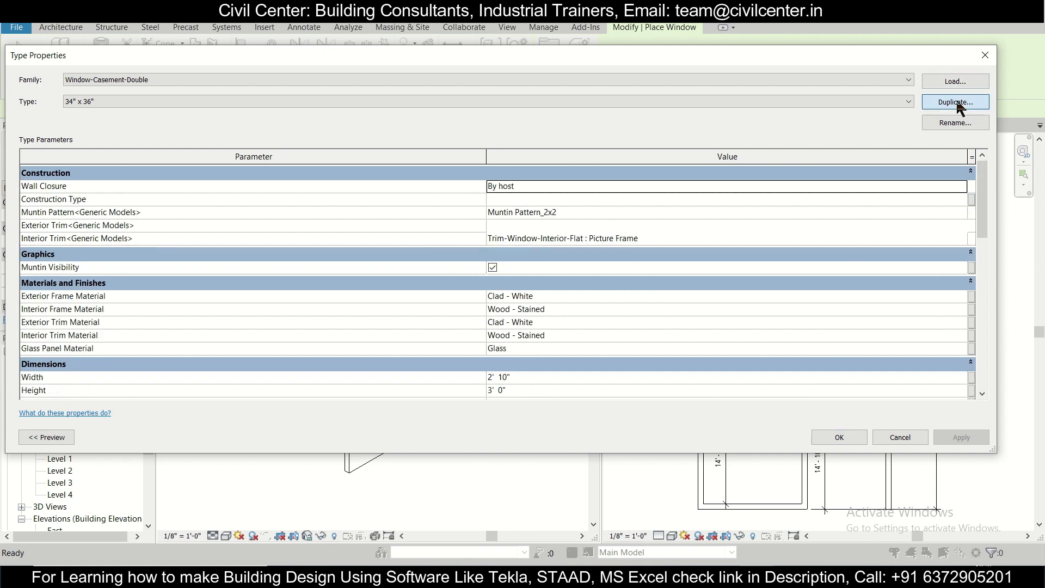
pyautogui.click(952, 101)
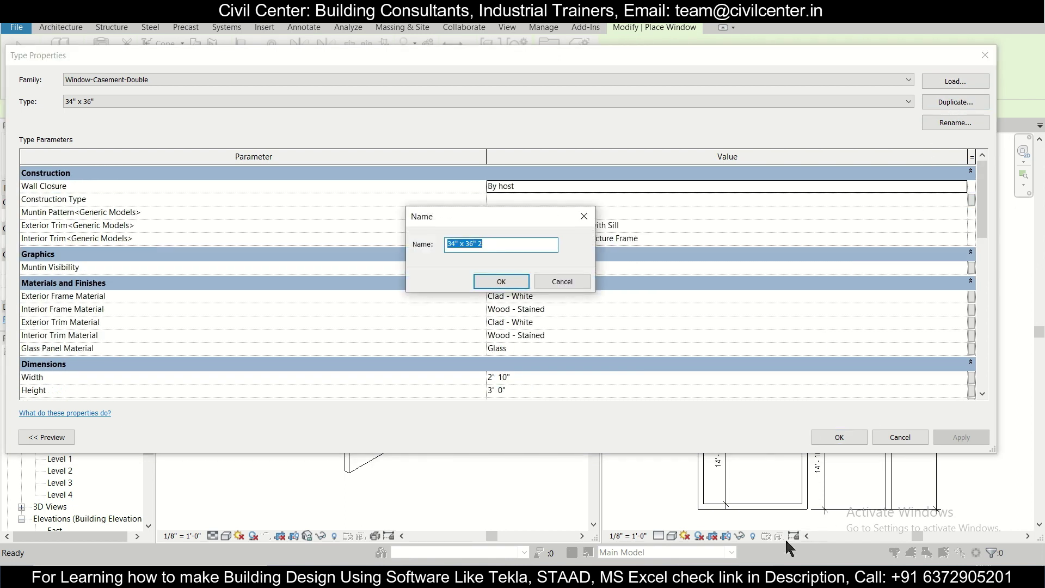
pyautogui.hotkey('alt', 'Tab')
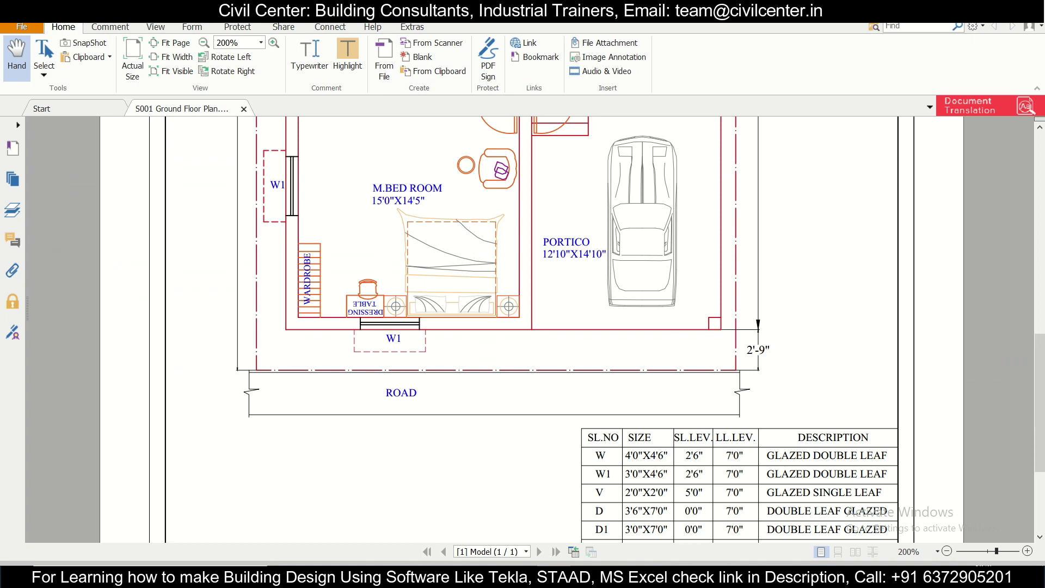
pyautogui.hotkey('alt', 'Tab')
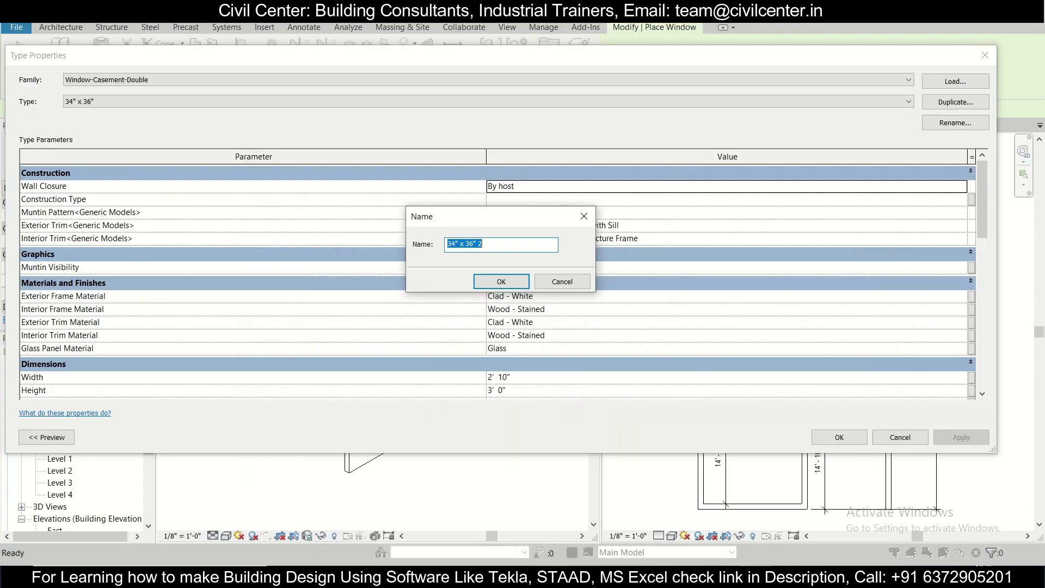
pyautogui.click(458, 243)
pyautogui.write("4'")
pyautogui.press('Delete')
pyautogui.write('4')
pyautogui.click(496, 282)
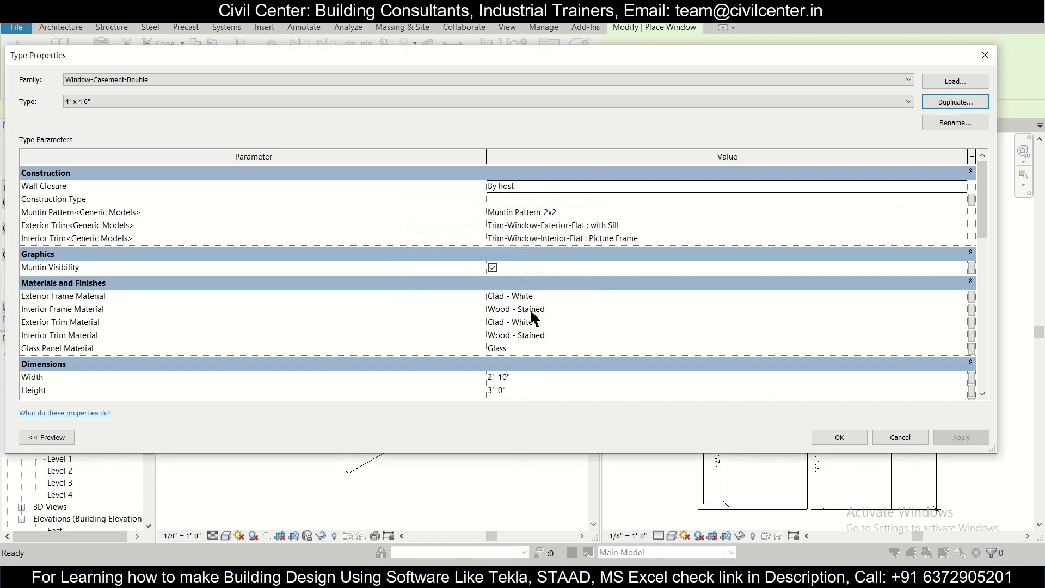
# Set the 4' x 4'6" window type's width to 4' and its height to 4'6"
pyautogui.click(527, 377)
pyautogui.moveTo(526, 377); pyautogui.dragTo(436, 379)
pyautogui.write("4'")
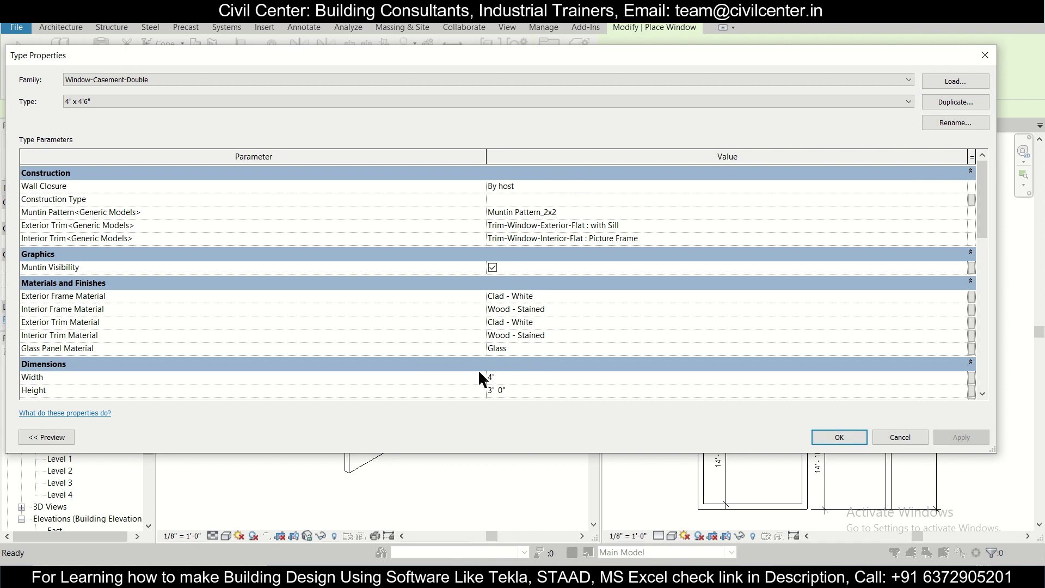
pyautogui.moveTo(511, 387); pyautogui.dragTo(414, 387)
pyautogui.write('4\'6"')
pyautogui.click(837, 438)
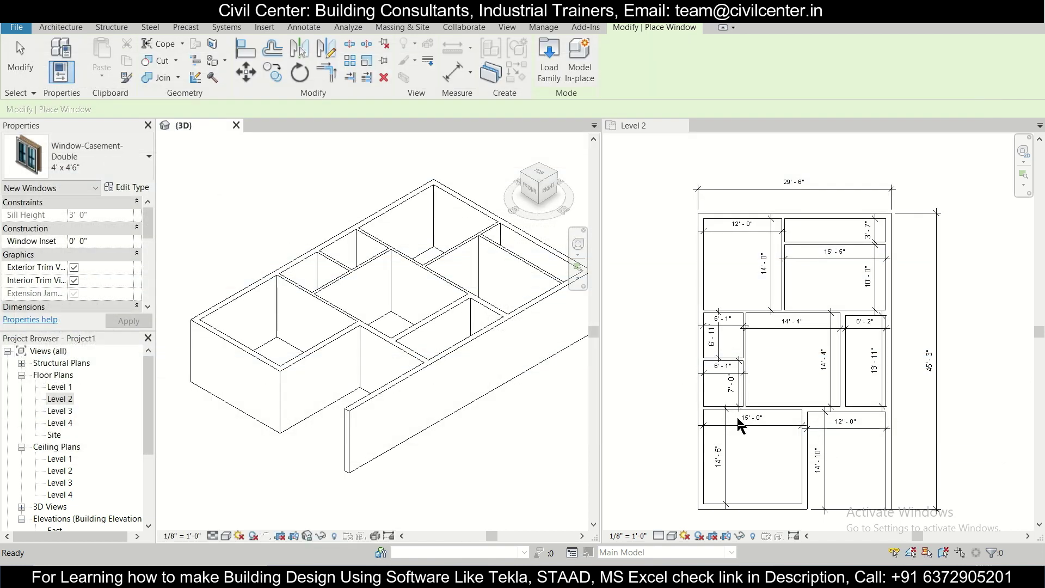
# Duplicate the casement window type as 3' x 4'6" and set its width to 3'
pyautogui.click(137, 189)
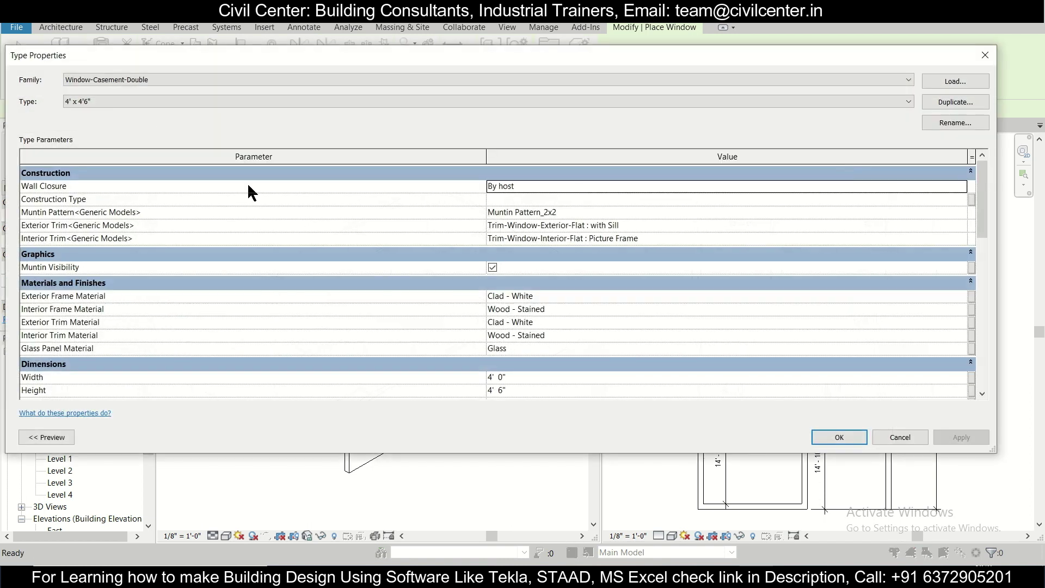
pyautogui.click(972, 101)
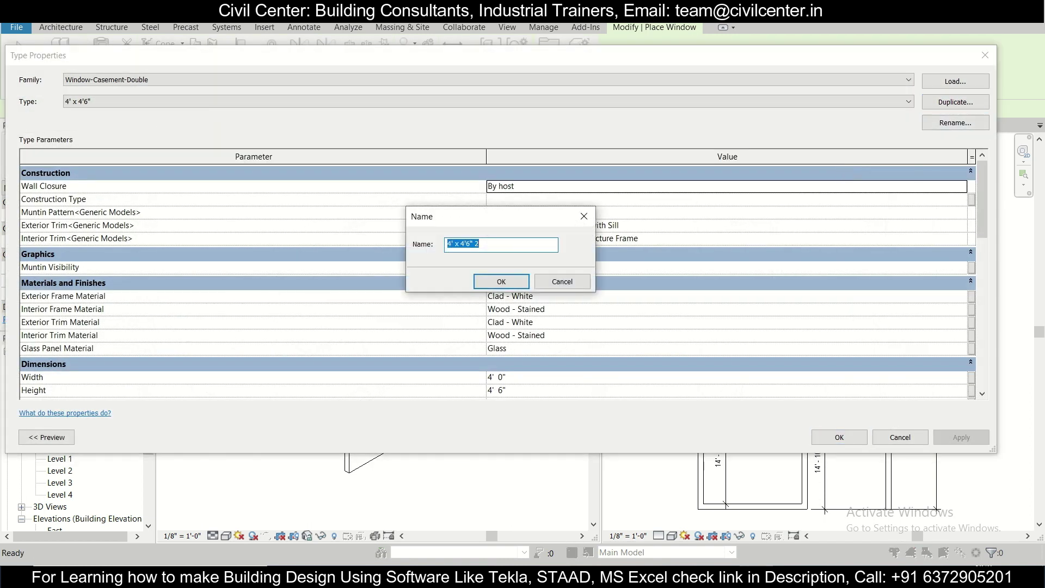
pyautogui.click(626, 550)
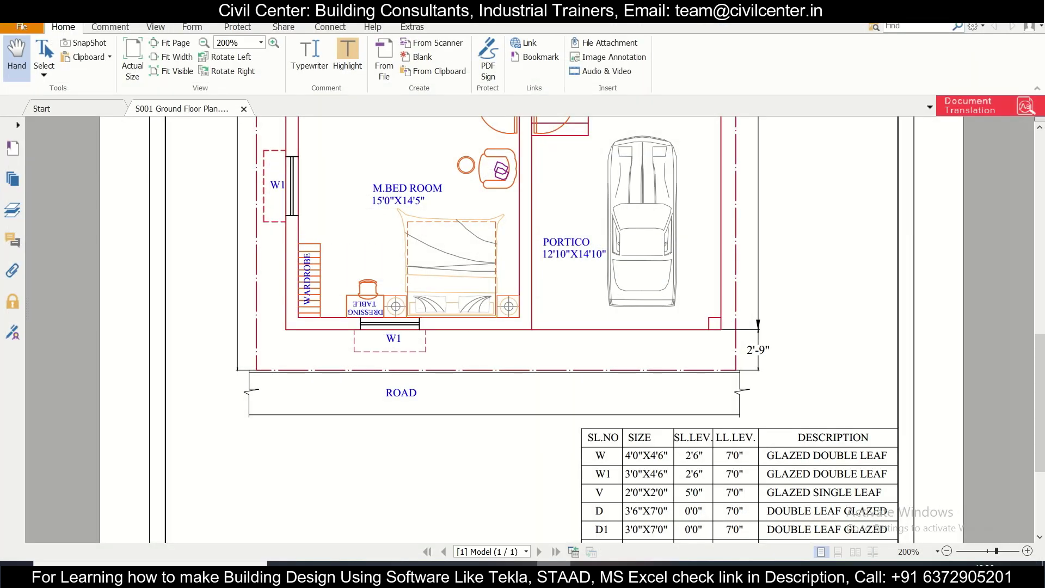
pyautogui.hotkey('alt', 'Tab')
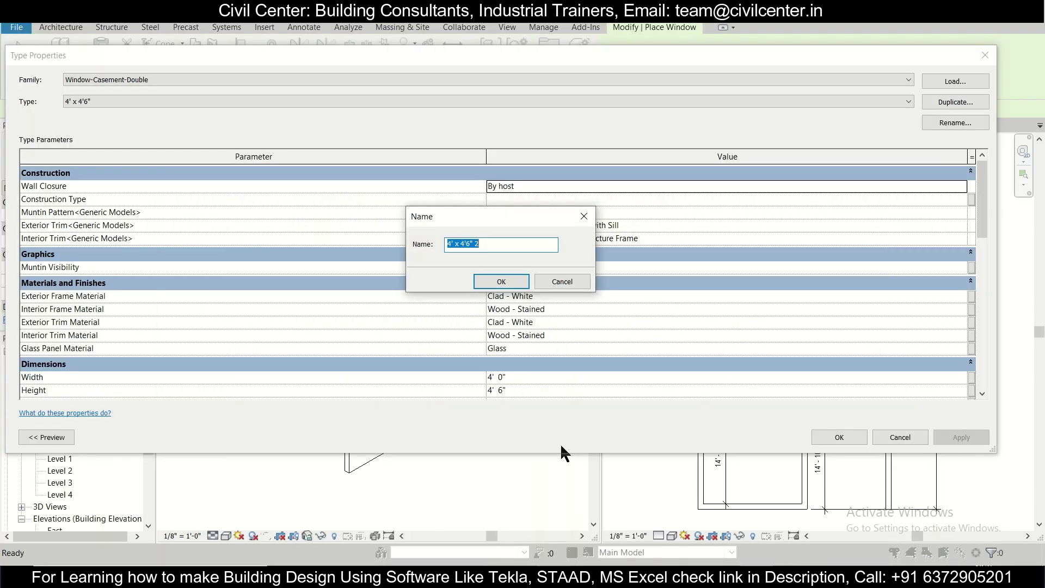
pyautogui.write("3' x 4'6")
pyautogui.click(513, 278)
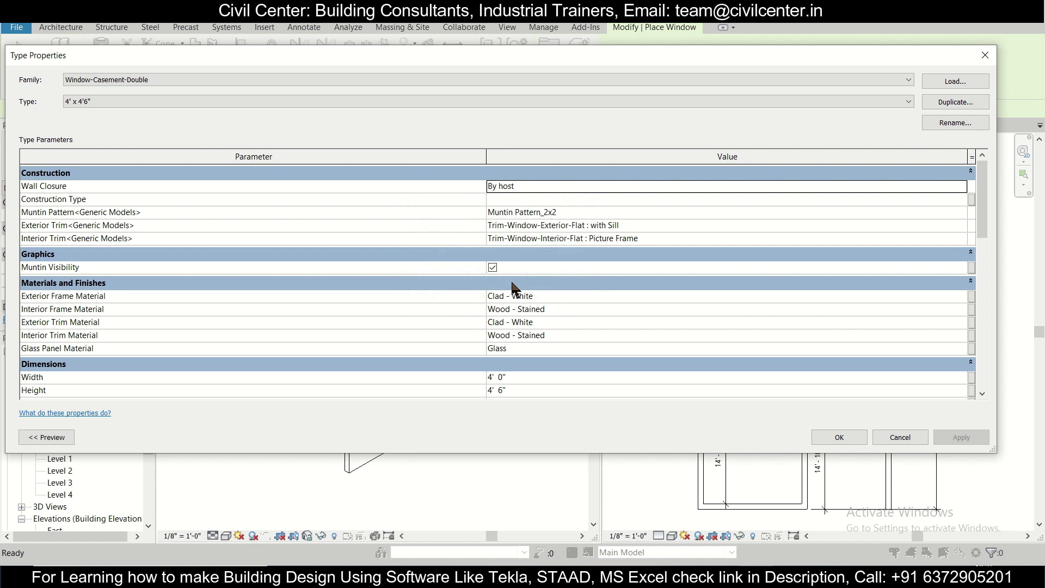
pyautogui.click(508, 378)
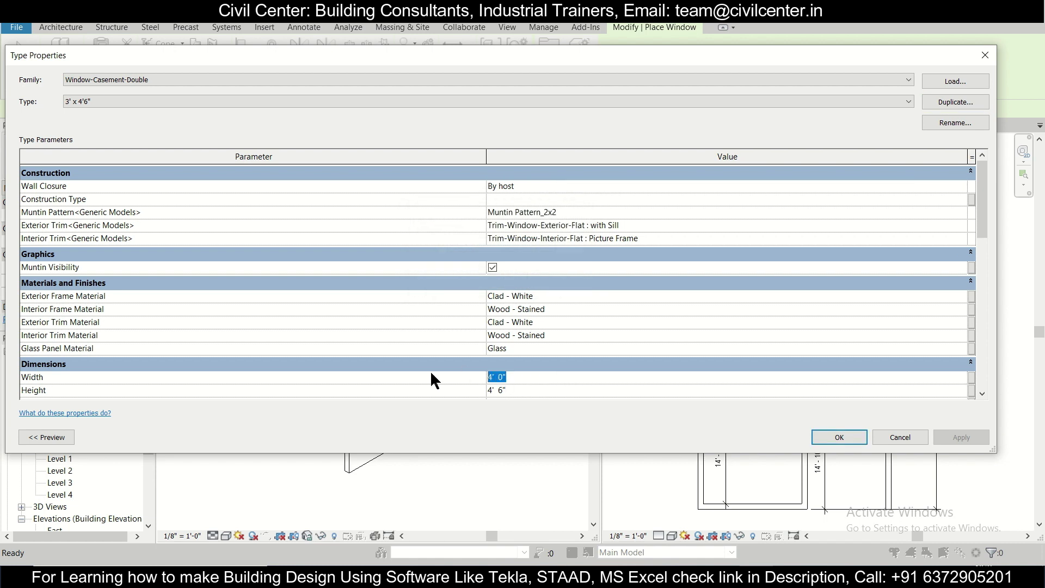
pyautogui.write("3'")
pyautogui.click(840, 437)
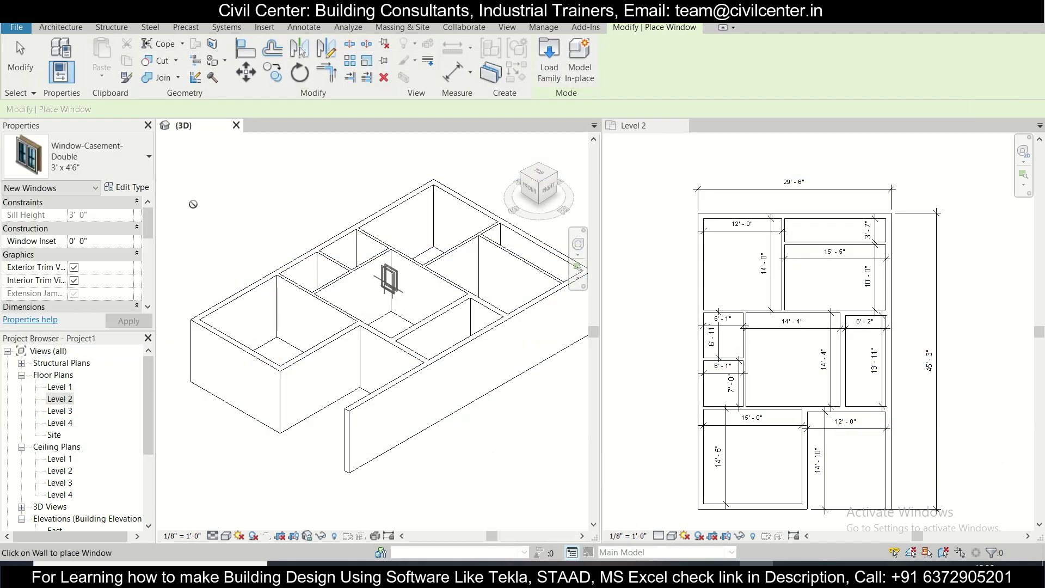
# Switch the window being placed to the Fixed 16" x 24" type
pyautogui.click(62, 27)
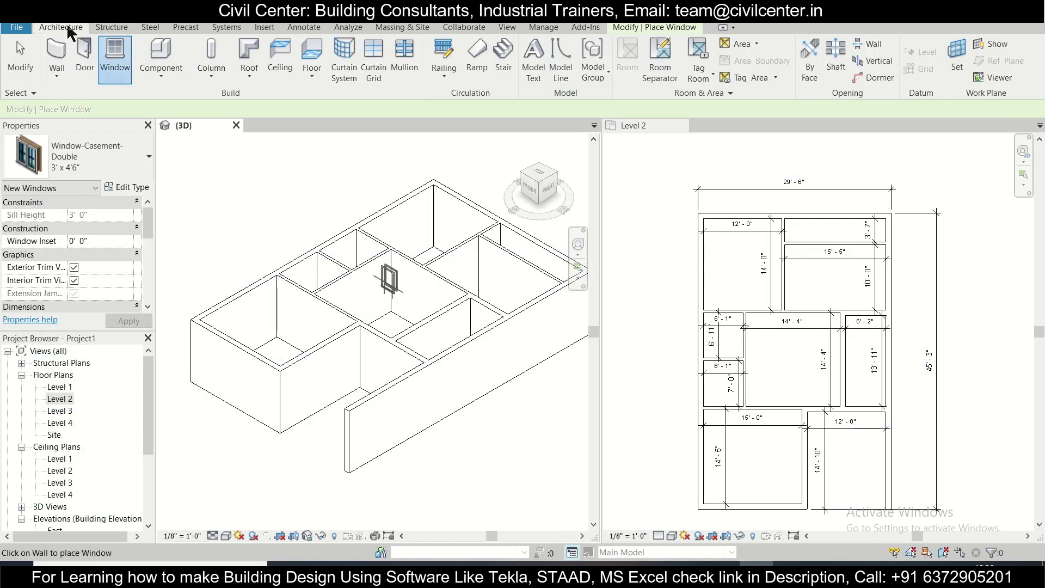
pyautogui.click(144, 73)
pyautogui.click(142, 71)
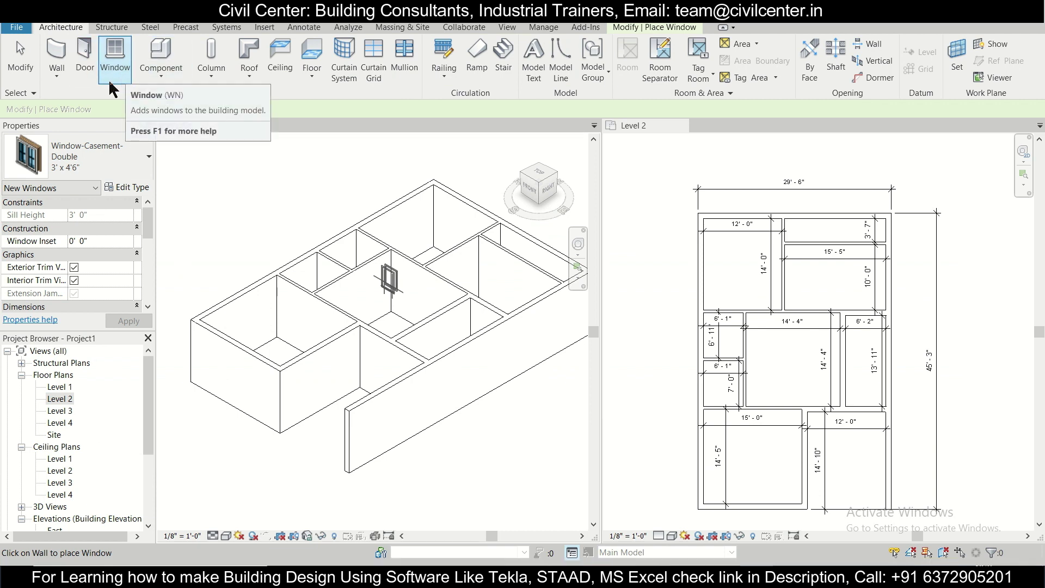
pyautogui.click(132, 155)
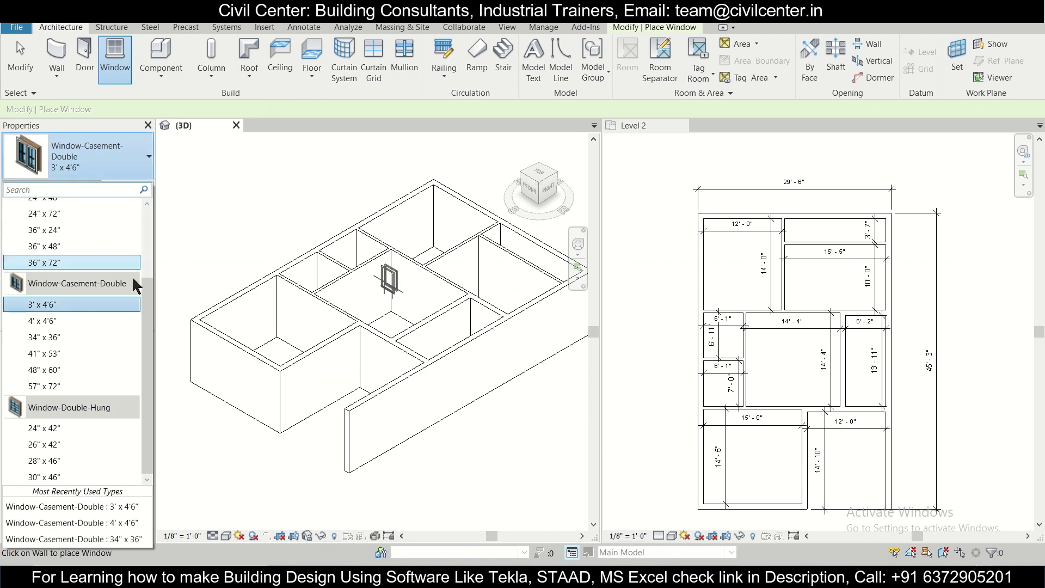
pyautogui.scroll(2, 135, 286)
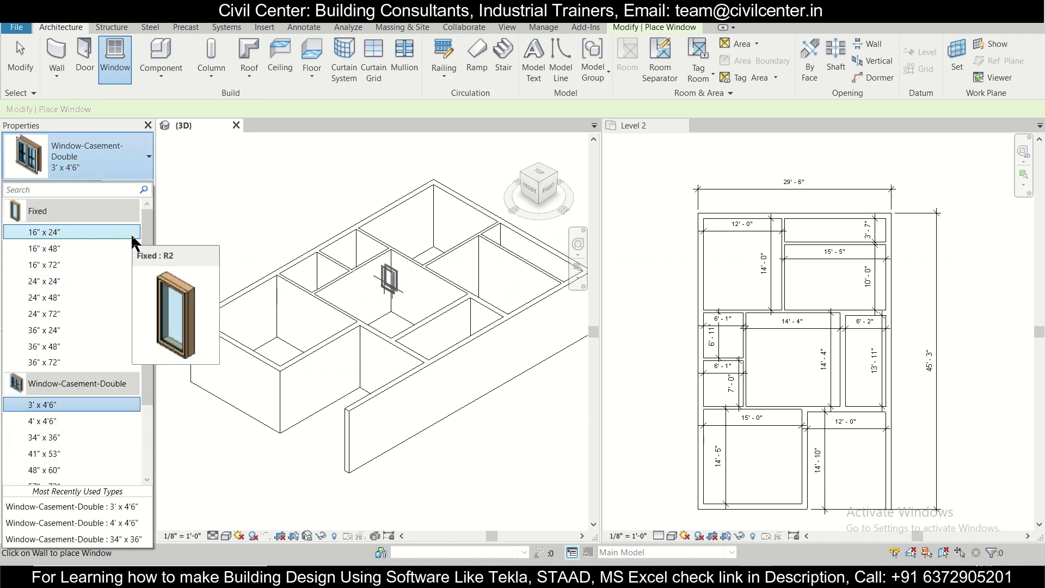
pyautogui.click(132, 237)
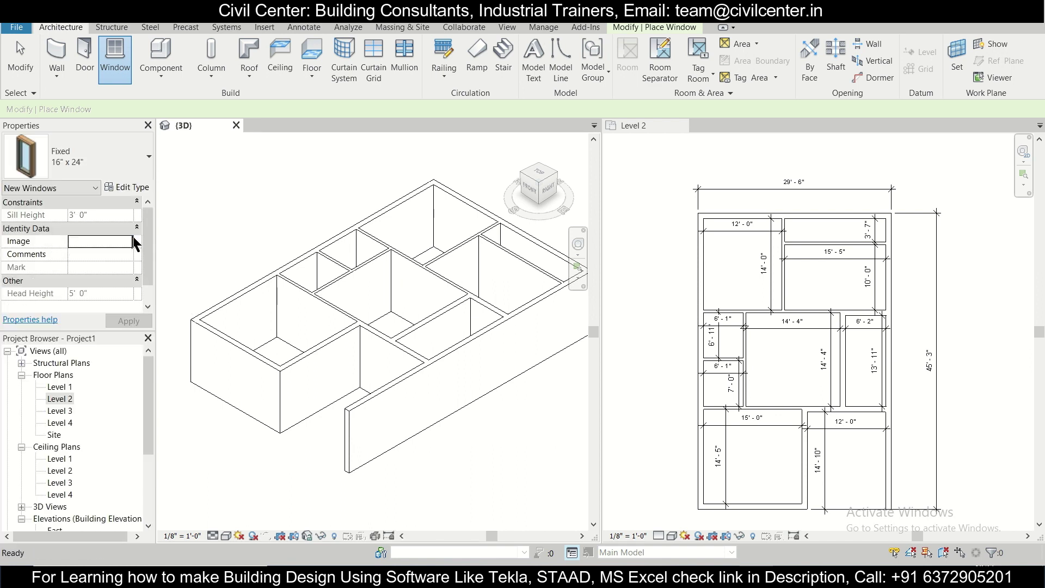
# Duplicate the Fixed 16" x 24" window type and name the copy 2' x 2'
pyautogui.click(130, 188)
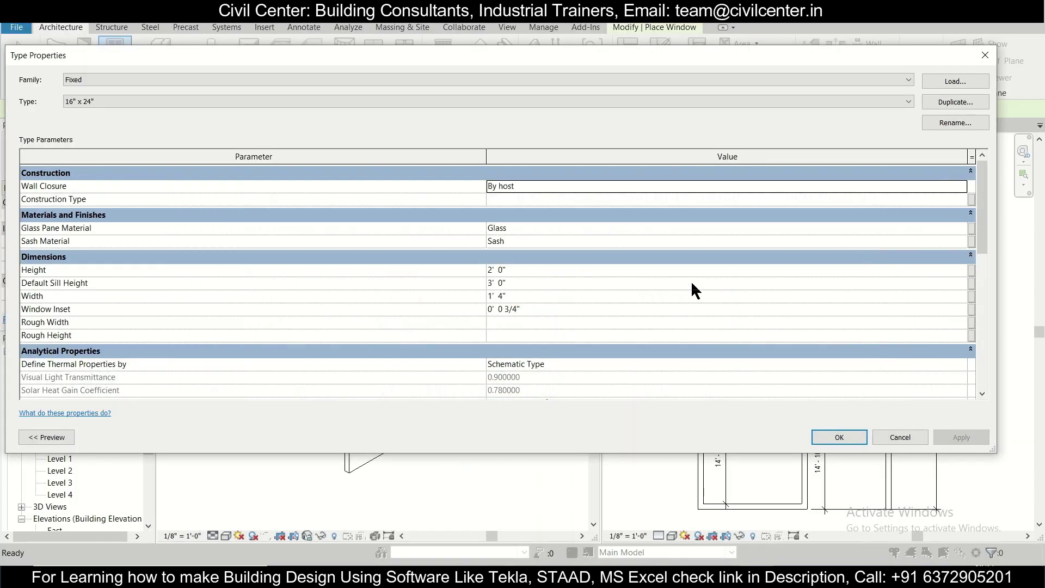
pyautogui.click(942, 102)
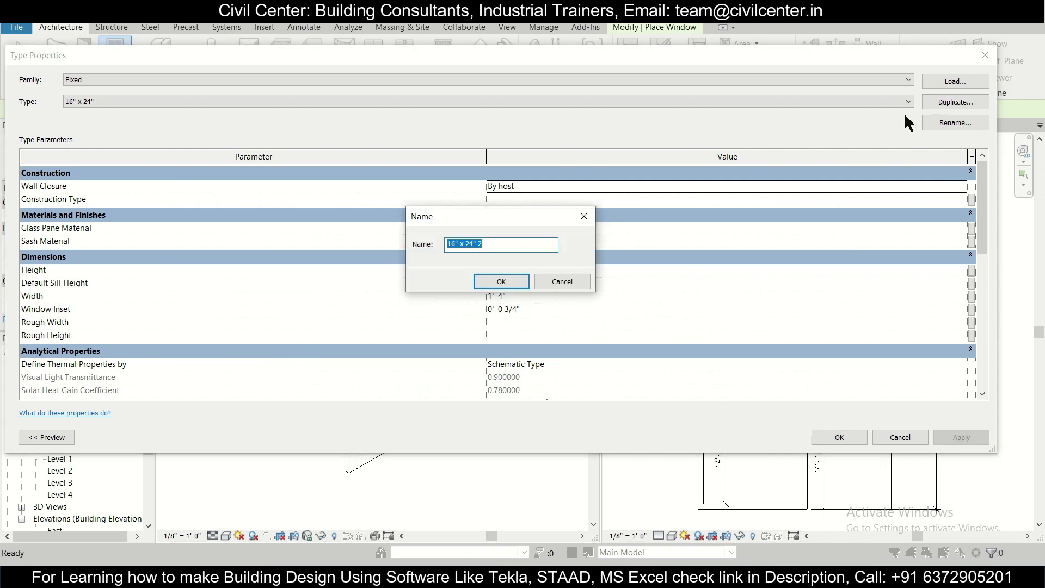
pyautogui.write("2' x 2'")
pyautogui.click(514, 276)
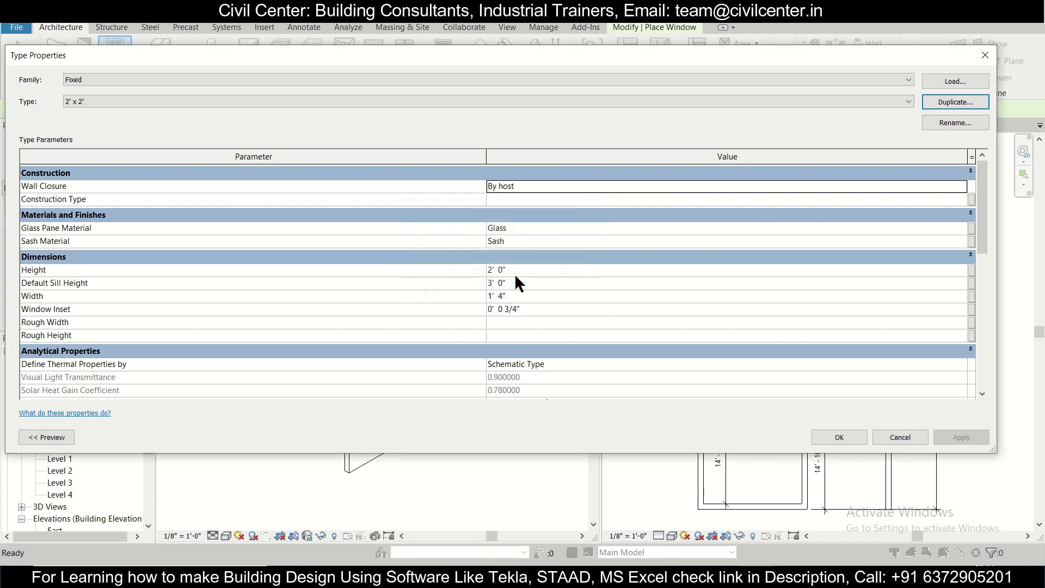
# Set the Fixed 2' x 2' window type's height and width to 2' and its default sill height to 7'
pyautogui.moveTo(534, 270); pyautogui.dragTo(425, 264)
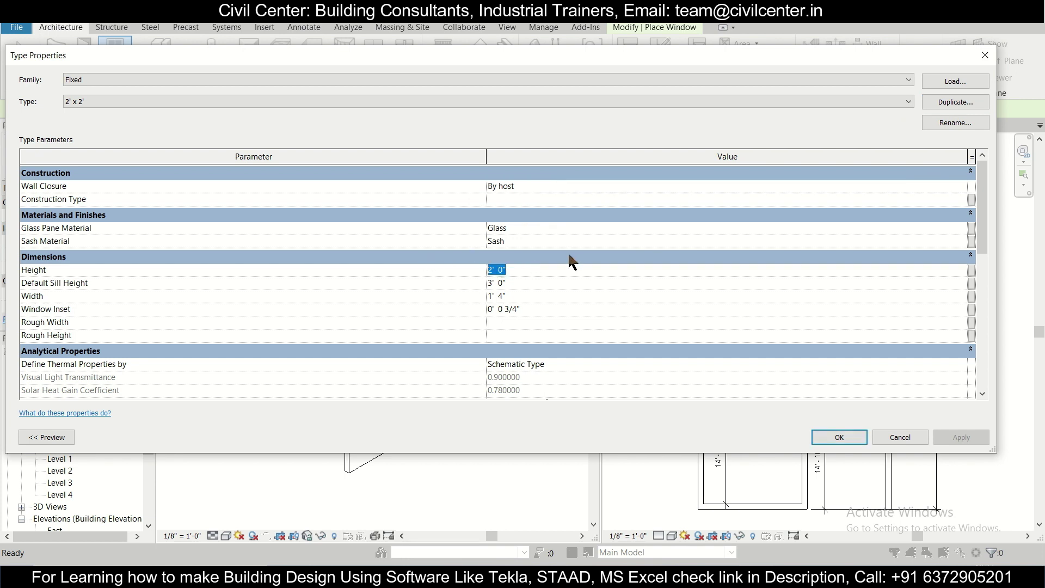
pyautogui.write("2'")
pyautogui.click(520, 295)
pyautogui.write('2')
pyautogui.click(516, 284)
pyautogui.write("7'")
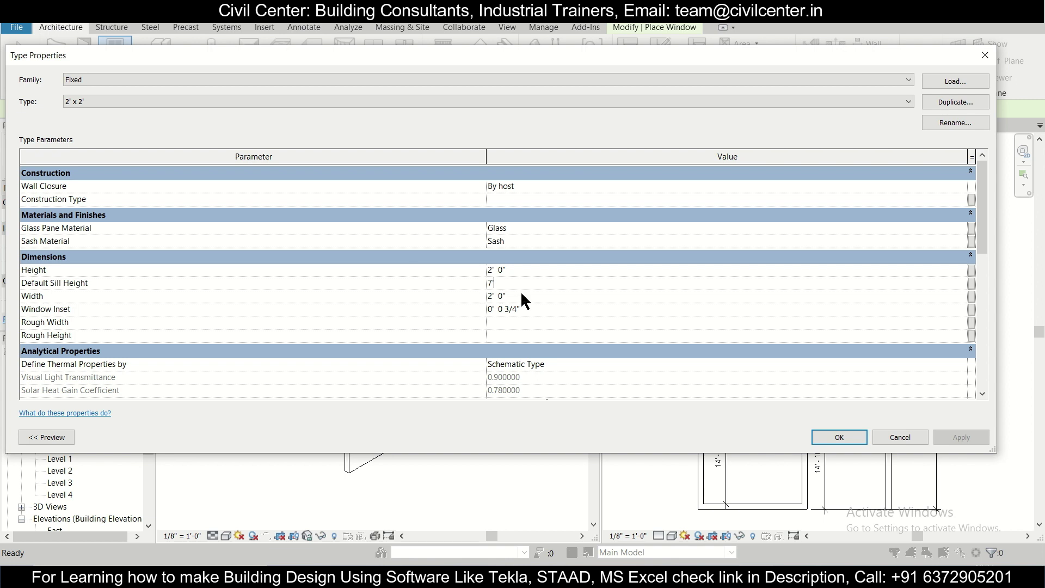
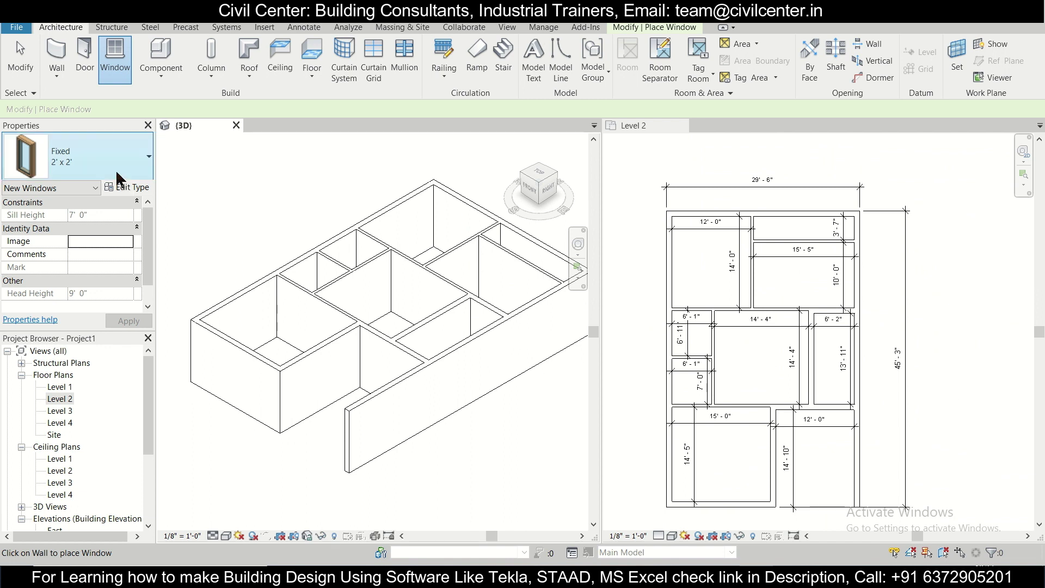
pyautogui.click(93, 233)
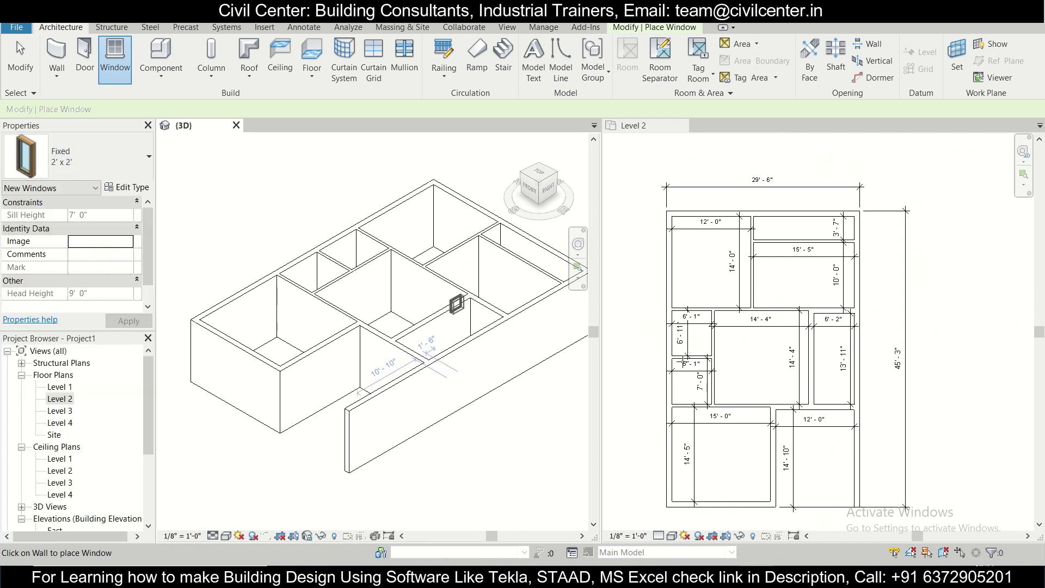
pyautogui.moveTo(712, 302); pyautogui.dragTo(706, 267, button='middle')
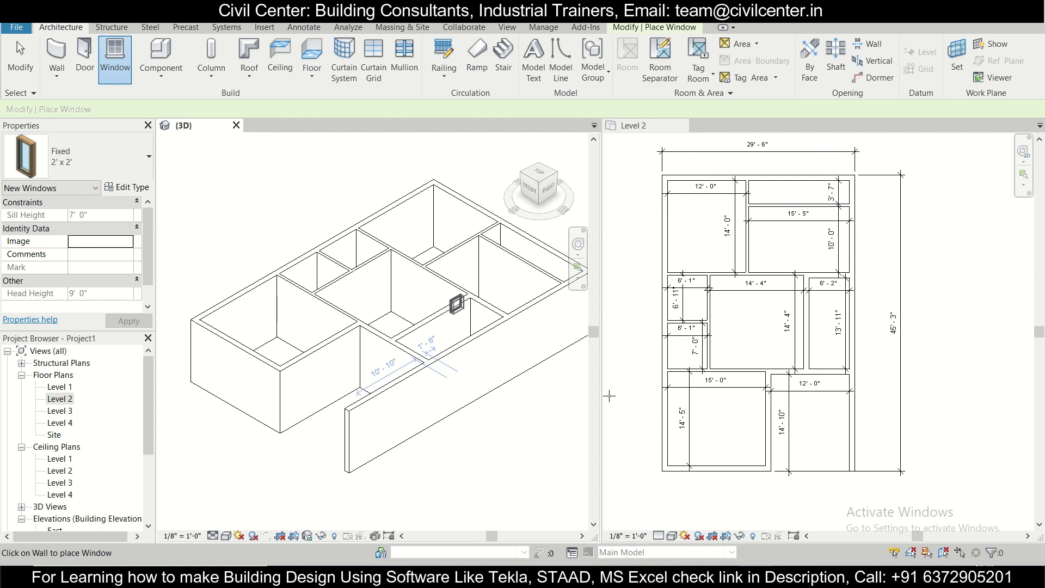
pyautogui.scroll(2, 659, 430)
pyautogui.scroll(-3, 659, 430)
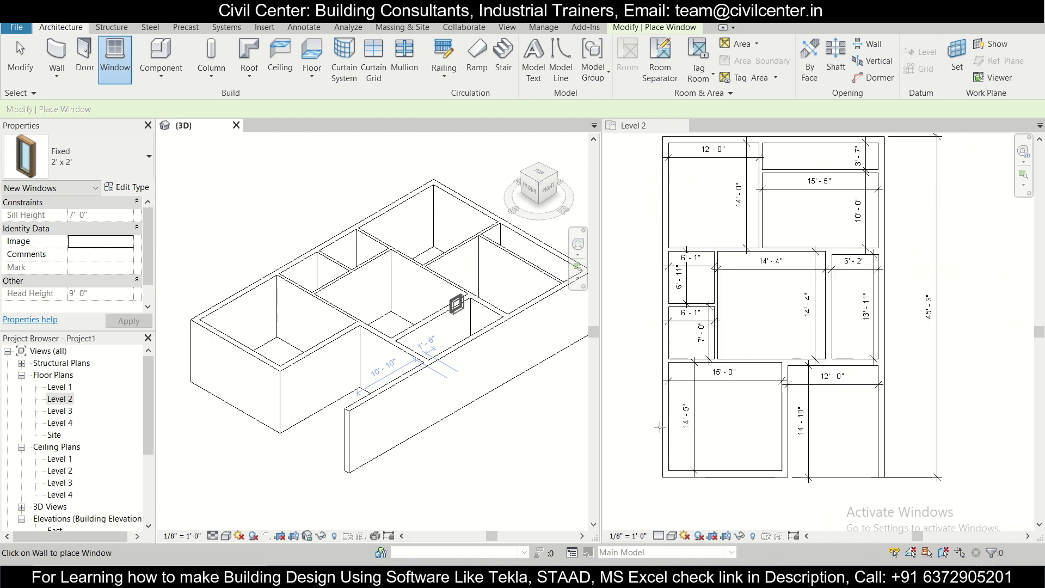
pyautogui.scroll(-2, 686, 279)
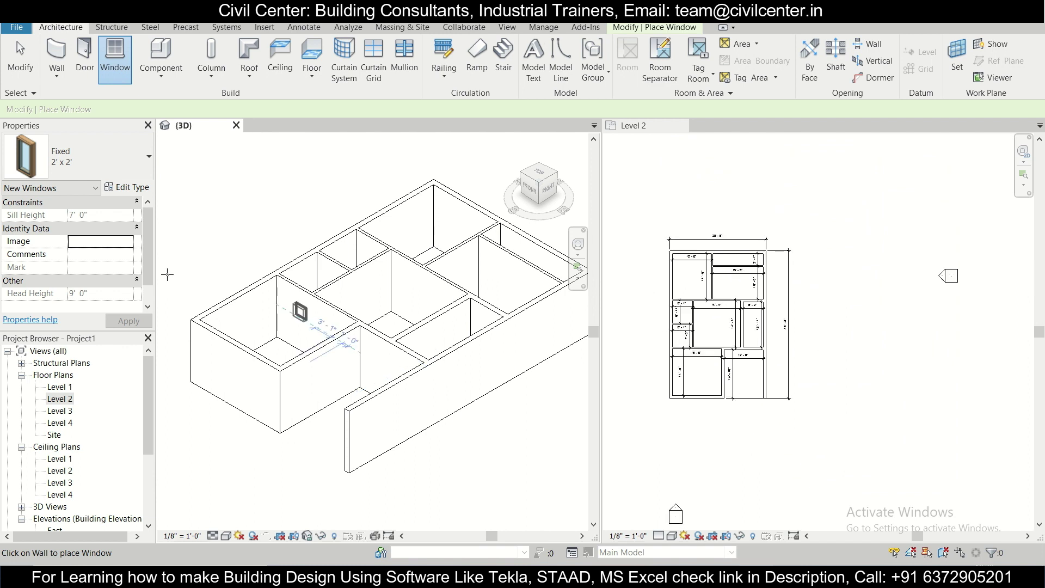
# Switch the window being placed to the Window-Casement-Double 4' x 4'6" type
pyautogui.click(90, 170)
pyautogui.moveTo(140, 272); pyautogui.dragTo(139, 356)
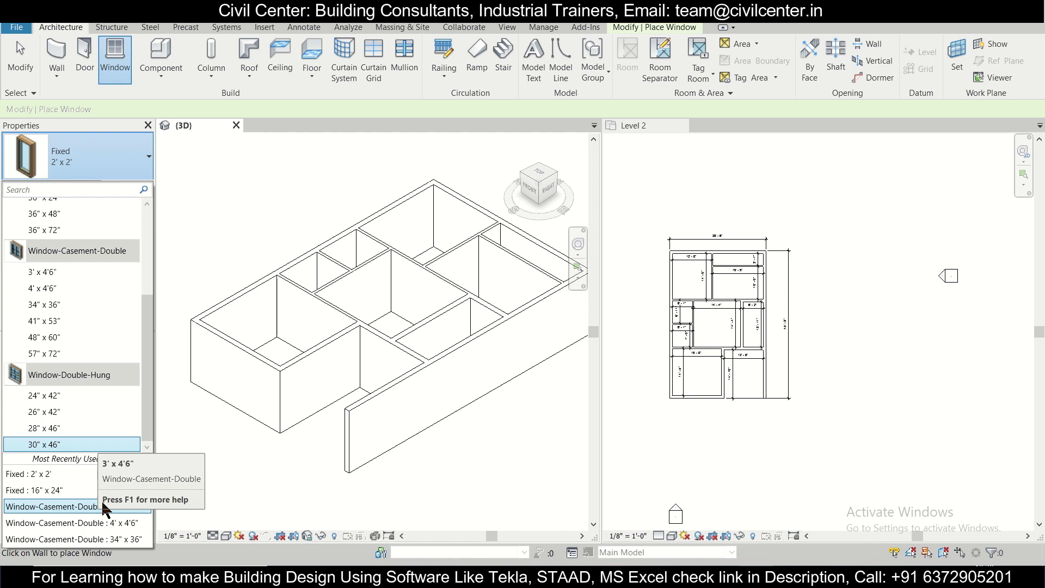
pyautogui.click(94, 524)
pyautogui.scroll(2, 698, 248)
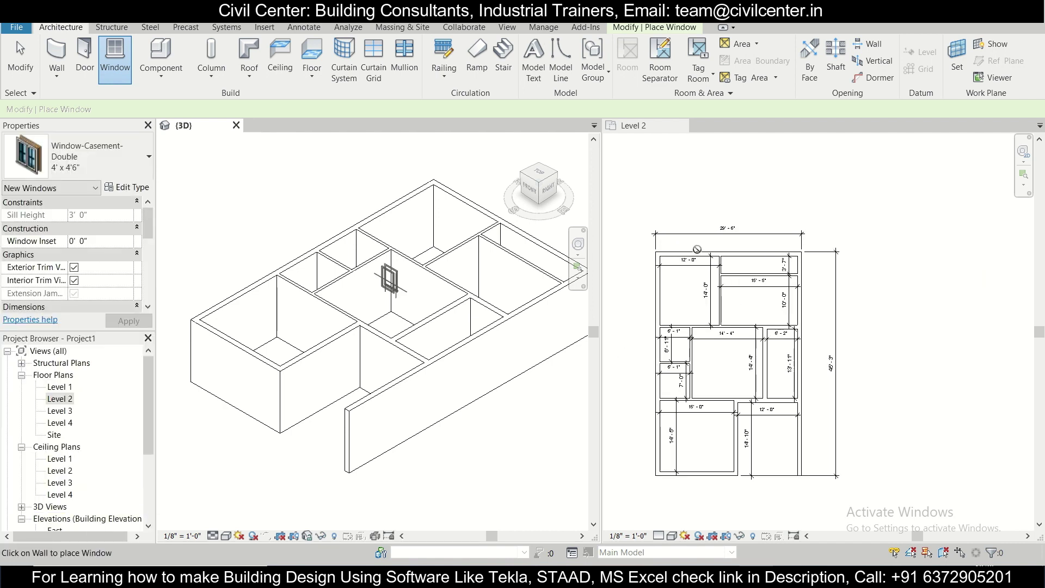
# Following the reference plan, place a 4' x 4'6" window centred on the utility's upper outer wall, 5'-8 1/2" from each side
pyautogui.moveTo(442, 39)
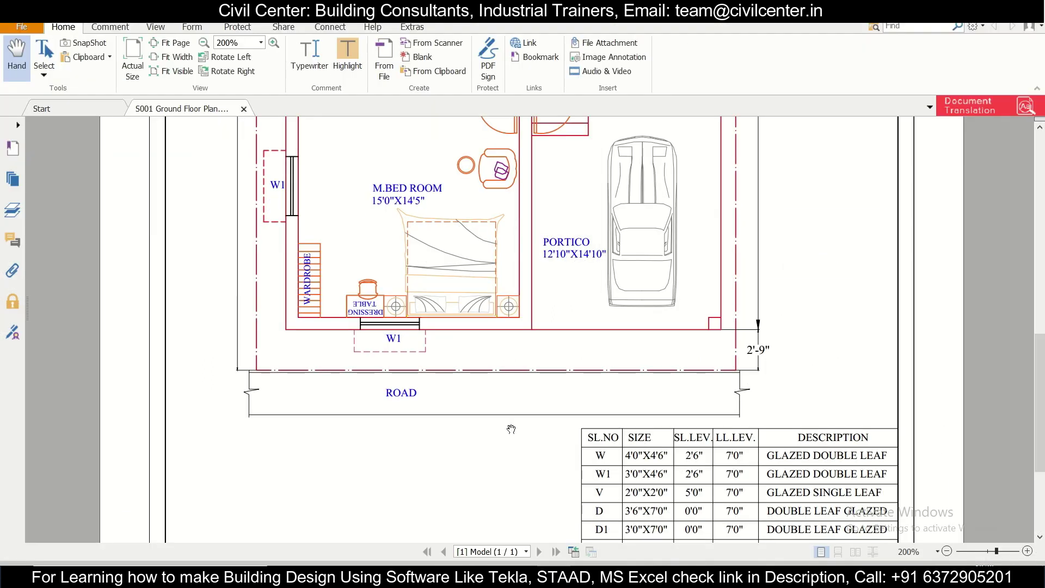
pyautogui.scroll(5, 511, 426)
pyautogui.scroll(-6, 510, 427)
pyautogui.scroll(10, 510, 426)
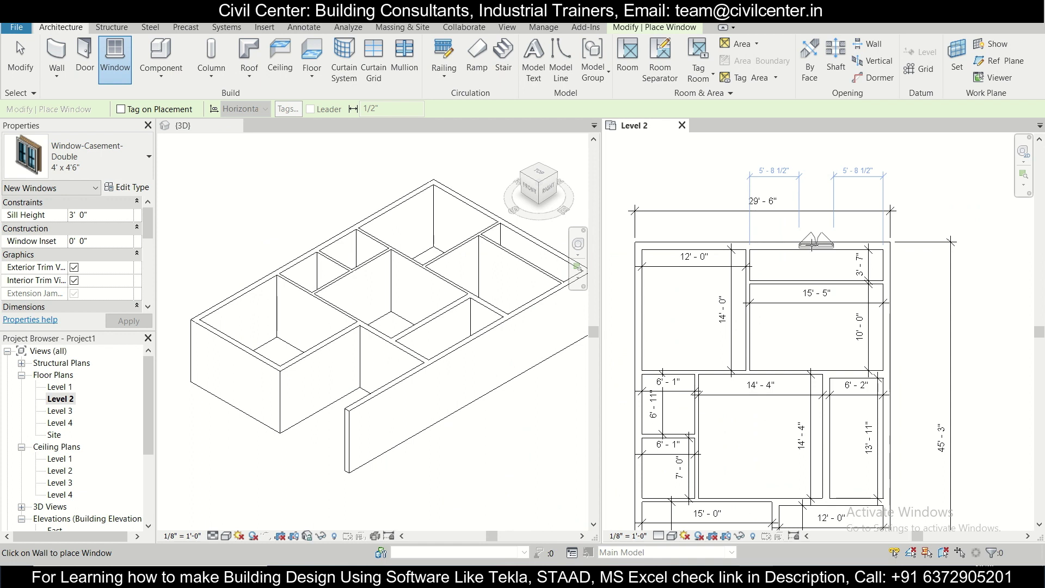
pyautogui.click(816, 242)
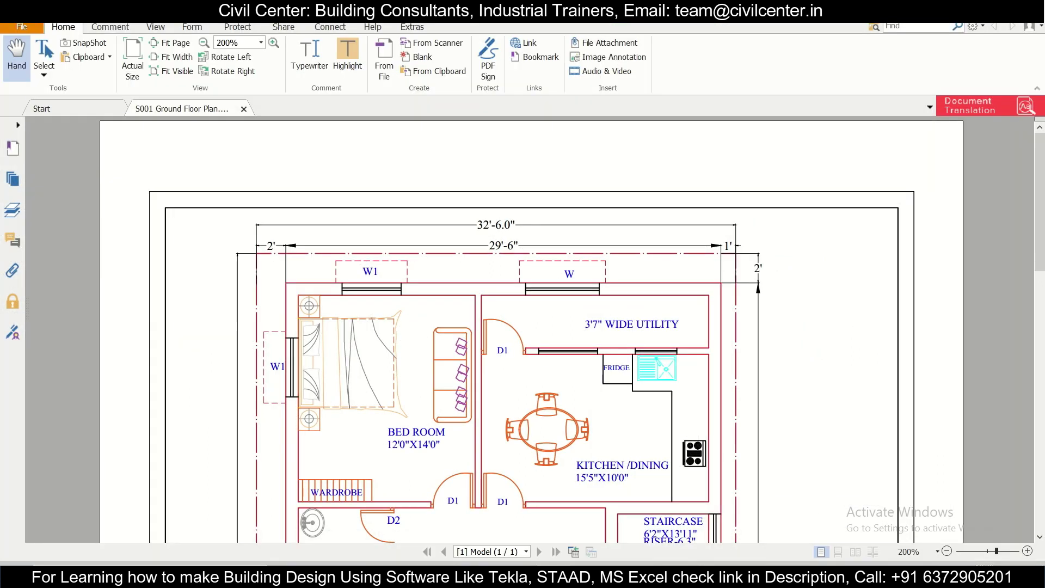
# Place 3' x 4'6" casement windows centred on the 12' x 14' bedroom's upper and left outer walls, as in the reference plan
pyautogui.scroll(-3, 566, 390)
pyautogui.keyDown('ctrl'); pyautogui.scroll(-3, 565, 391); pyautogui.keyUp('ctrl')
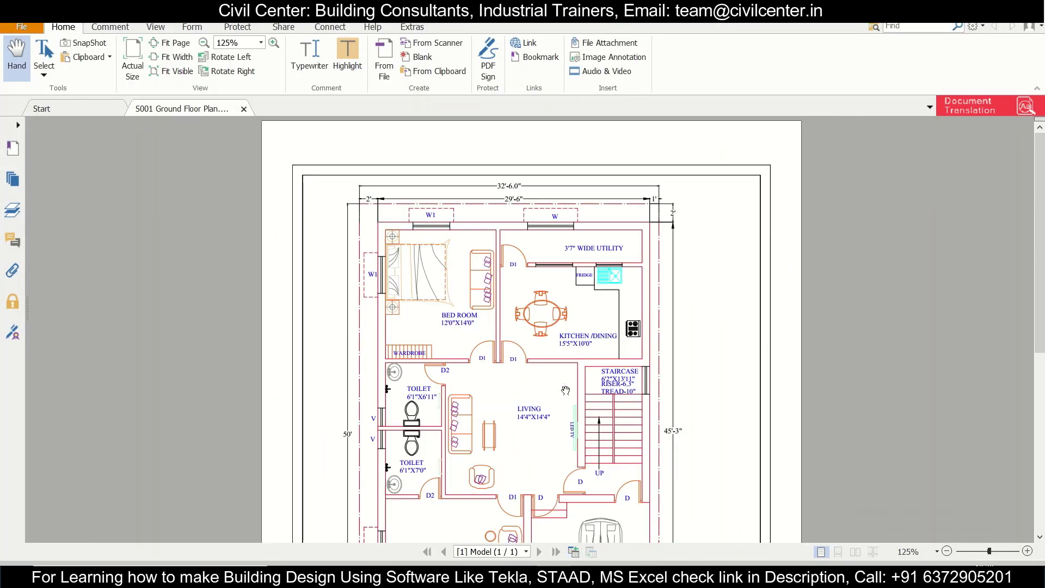
pyautogui.scroll(-5, 566, 390)
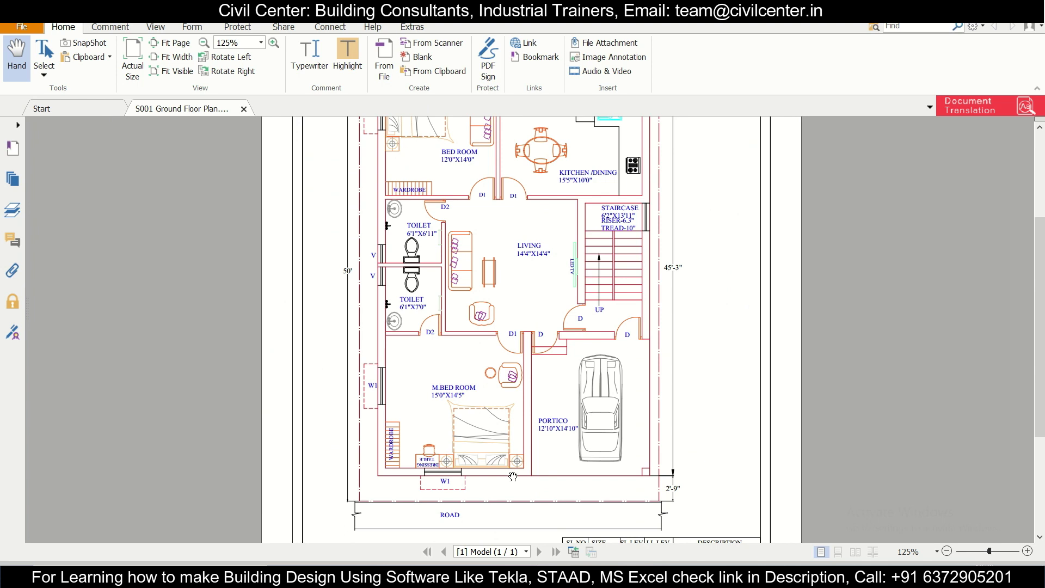
pyautogui.scroll(4, 514, 477)
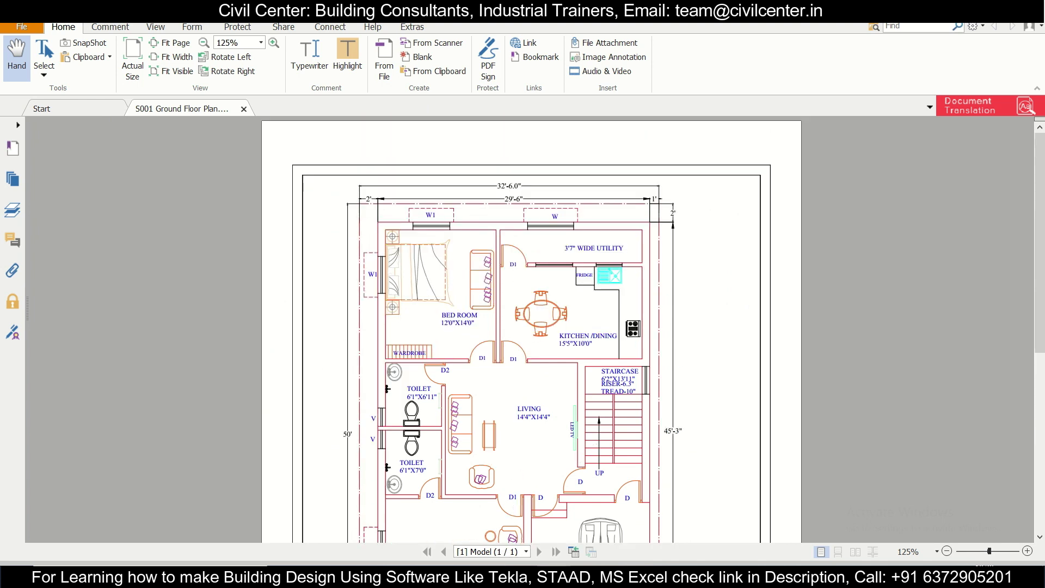
pyautogui.click(548, 578)
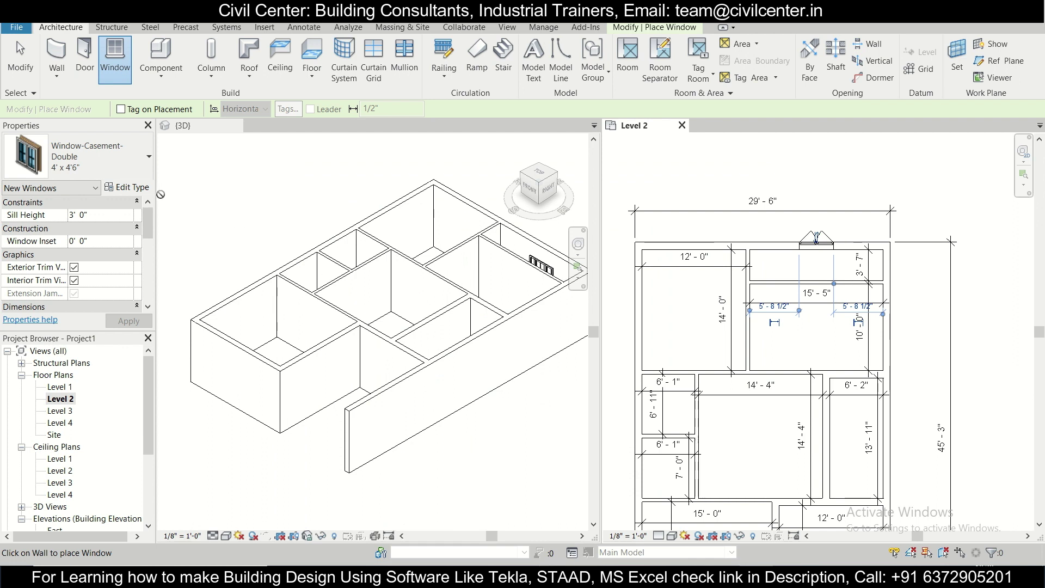
pyautogui.click(143, 160)
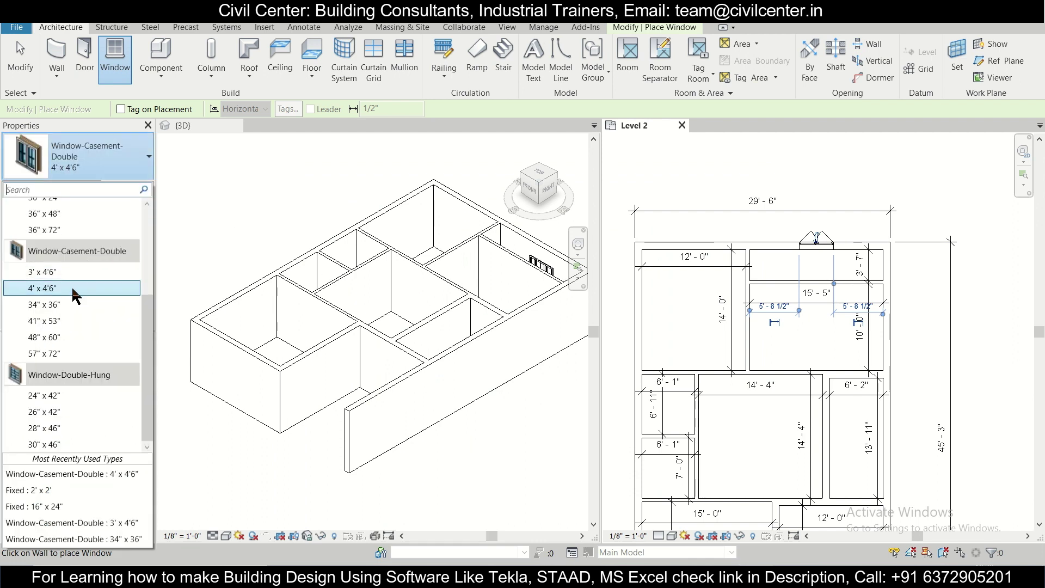
pyautogui.click(80, 271)
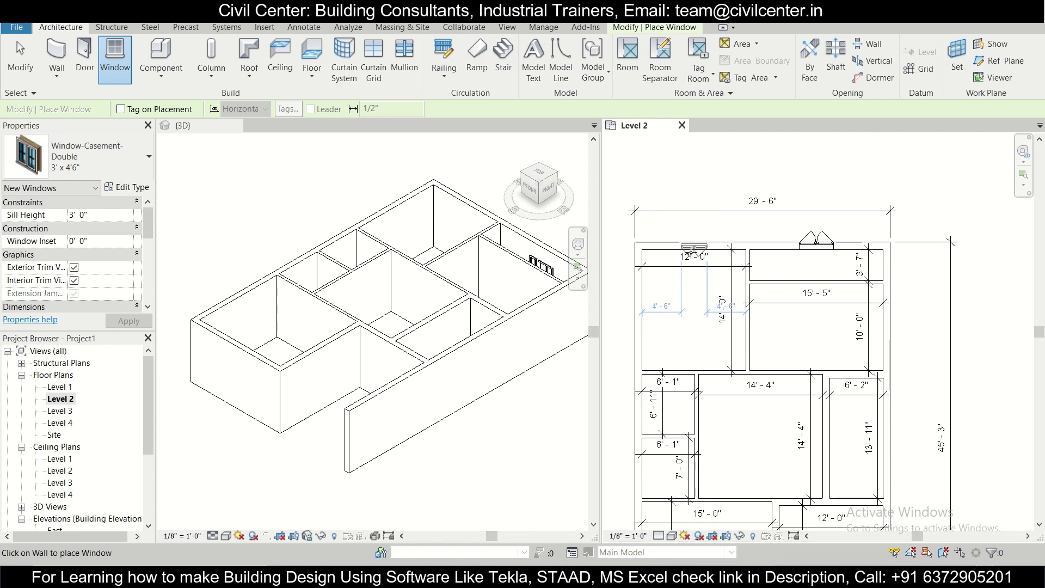
pyautogui.click(693, 248)
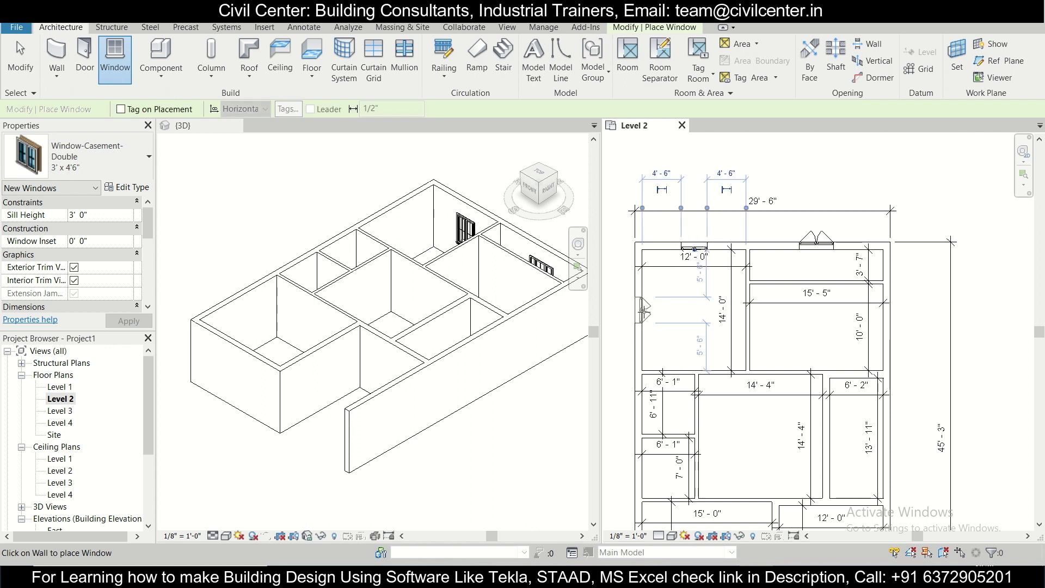
pyautogui.click(642, 309)
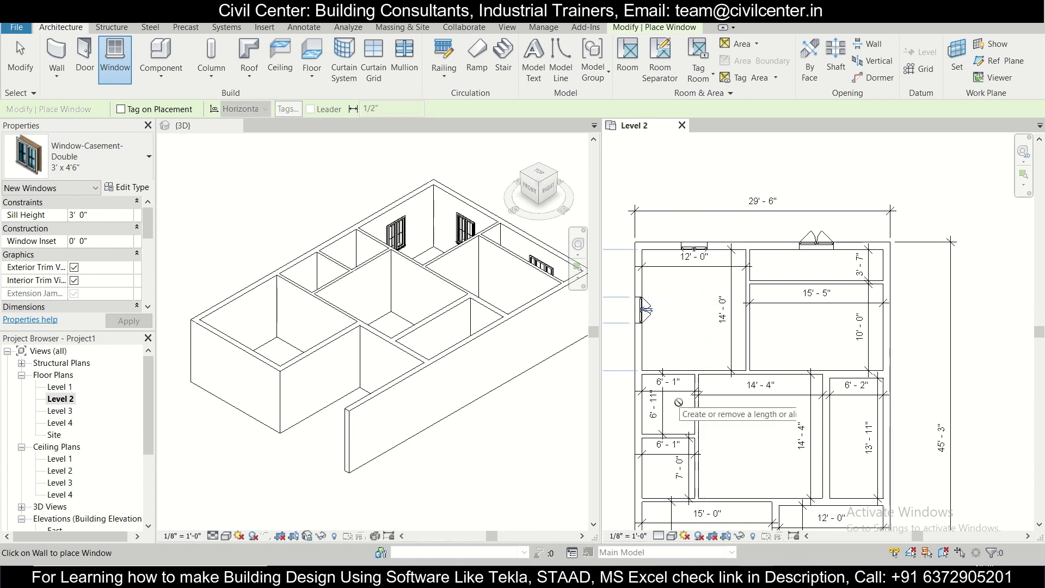
# Place 3' x 4'6" casement windows centred on the left and lower outer walls of the 15'-0" x 14'-5" master bedroom
pyautogui.moveTo(678, 402); pyautogui.dragTo(706, 258, button='middle')
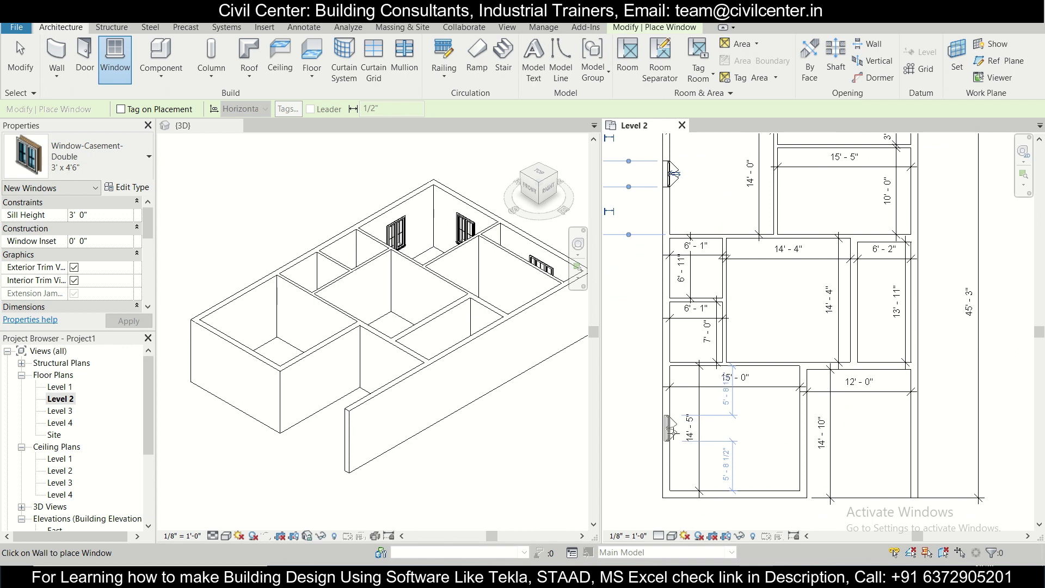
pyautogui.click(672, 429)
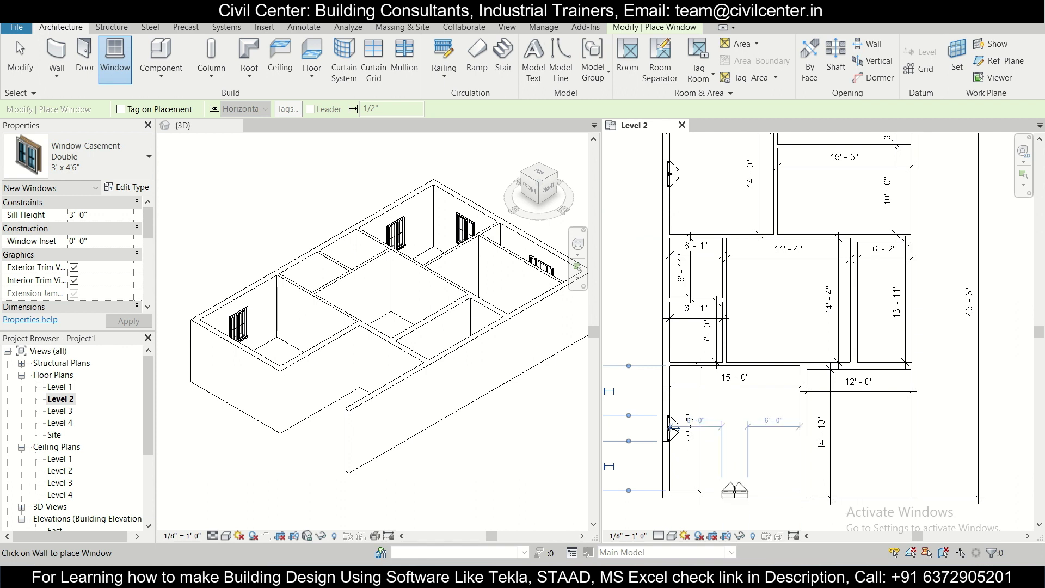
pyautogui.click(734, 493)
# Inspect the window in the master bedroom's lower wall, its host wall and the overall window layout on Level 2
pyautogui.scroll(3, 757, 498)
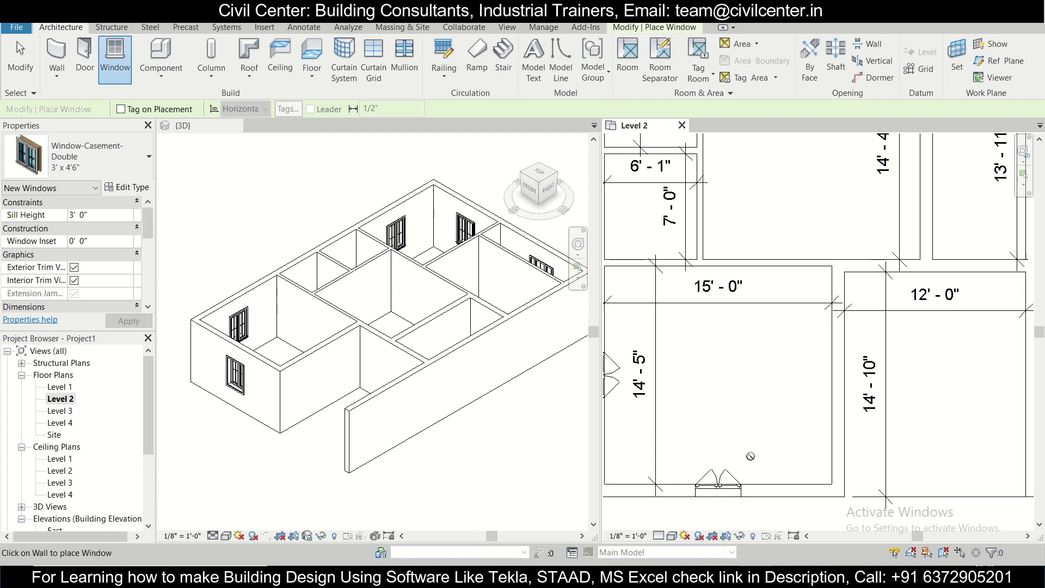
pyautogui.moveTo(733, 481); pyautogui.dragTo(772, 462, button='middle')
pyautogui.press('Escape')
pyautogui.click(772, 462)
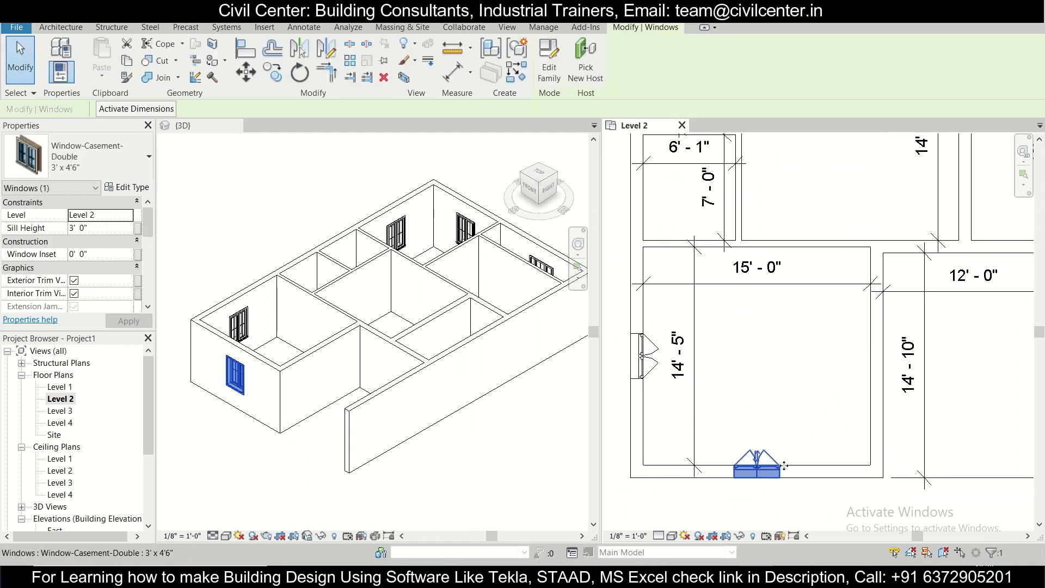
pyautogui.press('Escape')
pyautogui.click(763, 477)
pyautogui.press('Escape')
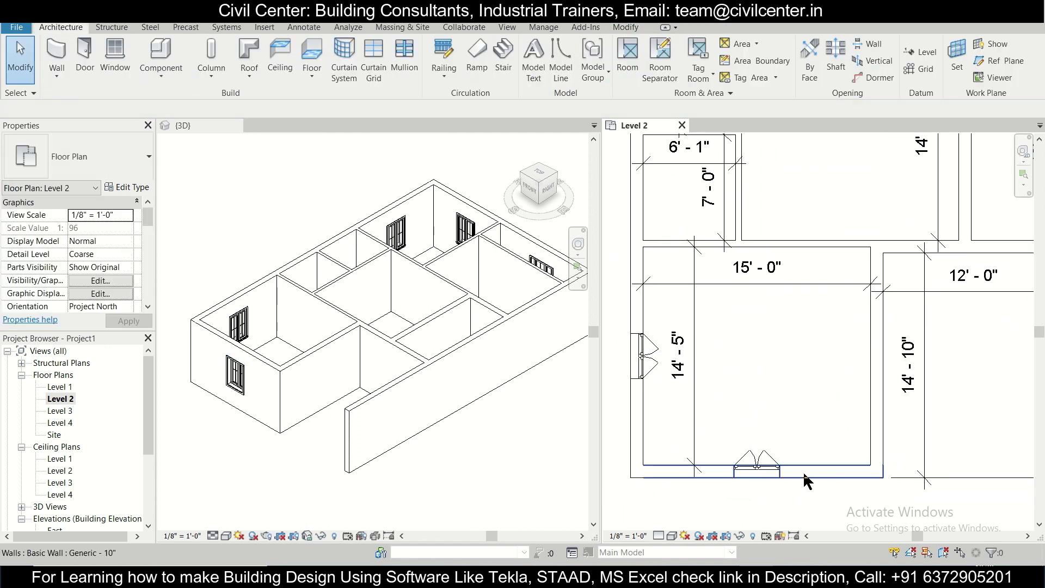
pyautogui.click(803, 472)
pyautogui.scroll(-2, 755, 464)
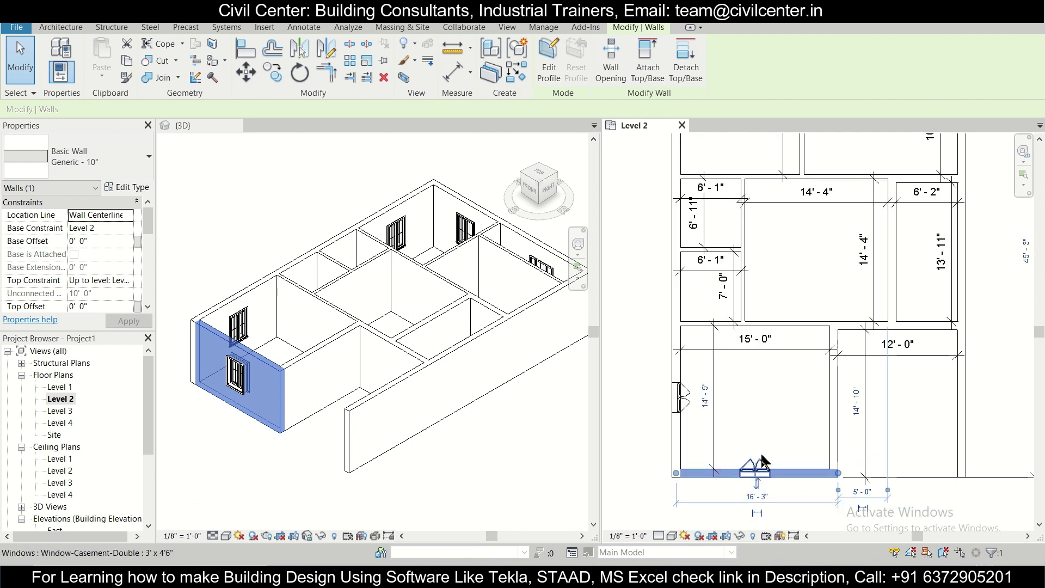
pyautogui.click(755, 467)
pyautogui.scroll(2, 762, 466)
pyautogui.press('Escape')
pyautogui.scroll(-2, 767, 467)
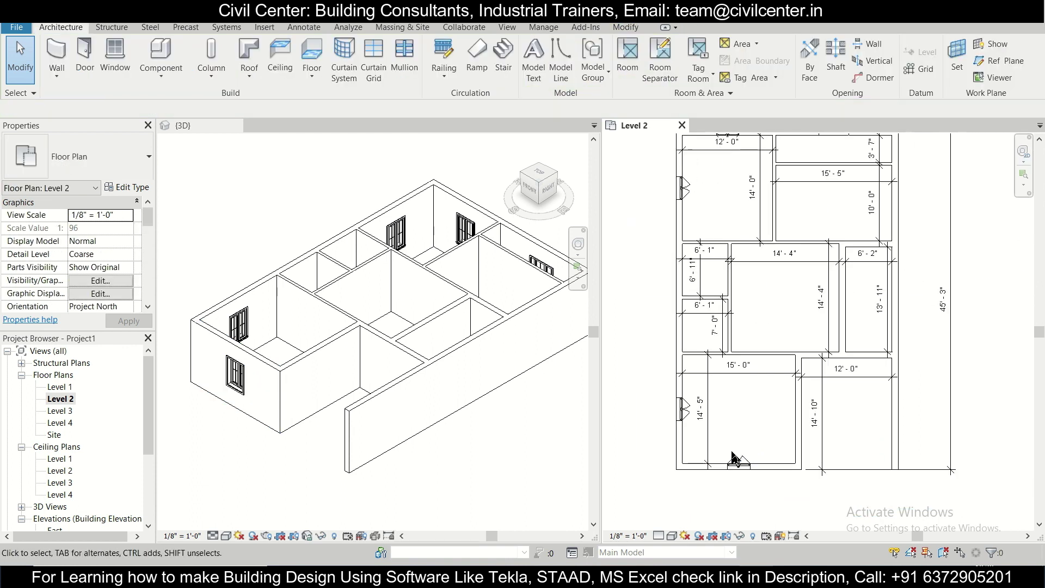
pyautogui.click(738, 464)
pyautogui.press('Escape')
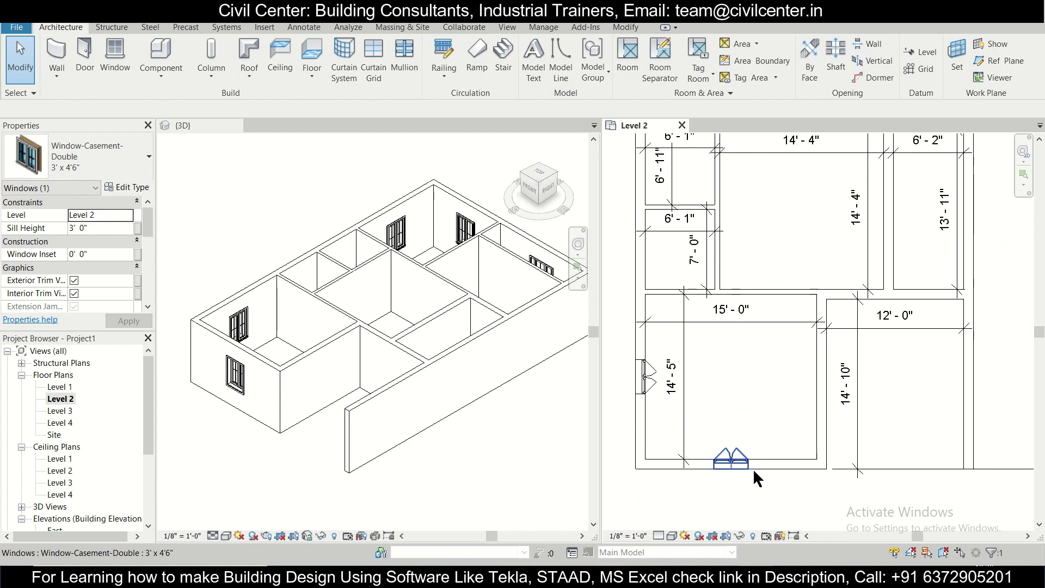
pyautogui.scroll(-2, 746, 466)
pyautogui.moveTo(794, 455); pyautogui.dragTo(762, 458, button='middle')
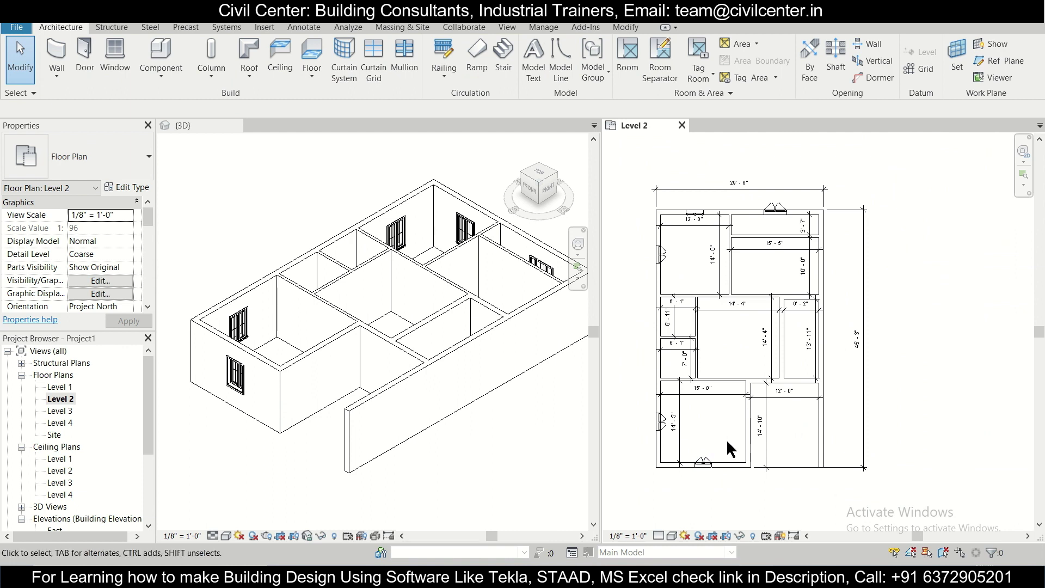
pyautogui.scroll(2, 819, 294)
pyautogui.scroll(-4, 819, 294)
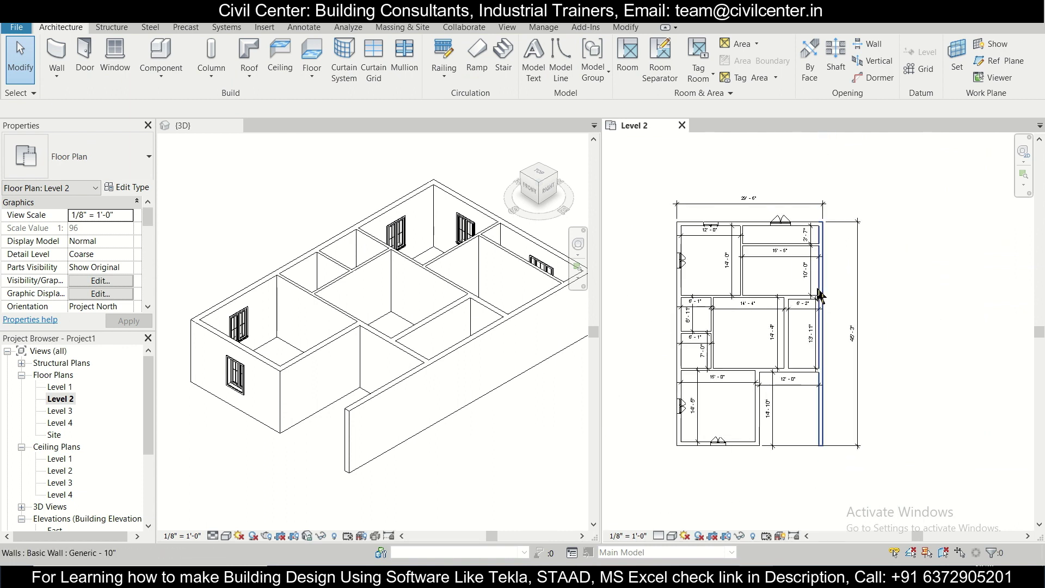
# Check the toilet ventilator positions on the reference ground floor plan and start placing windows of the Fixed 2' x 2' type
pyautogui.scroll(1, 792, 308)
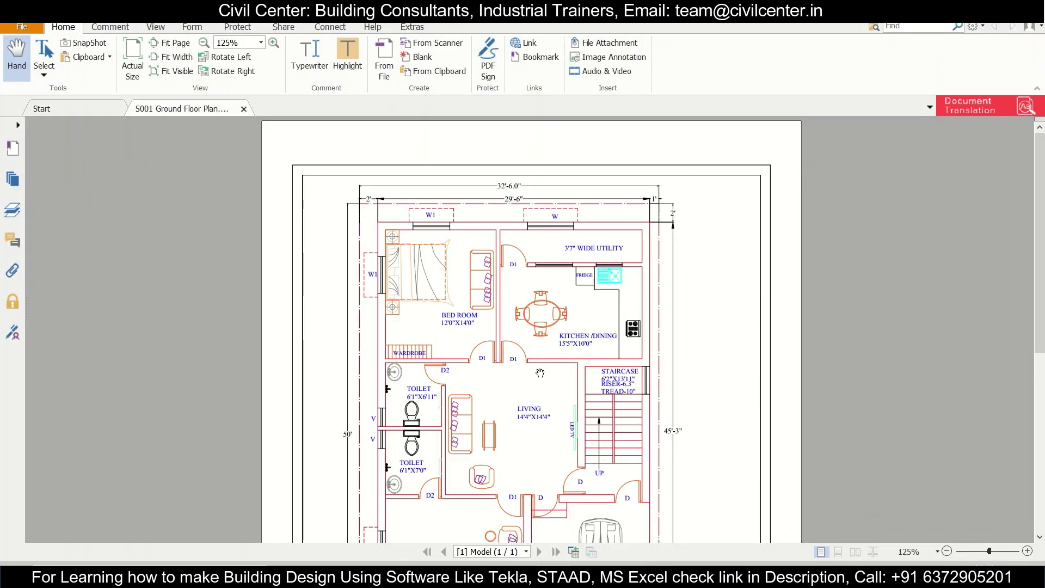
pyautogui.scroll(-3, 540, 372)
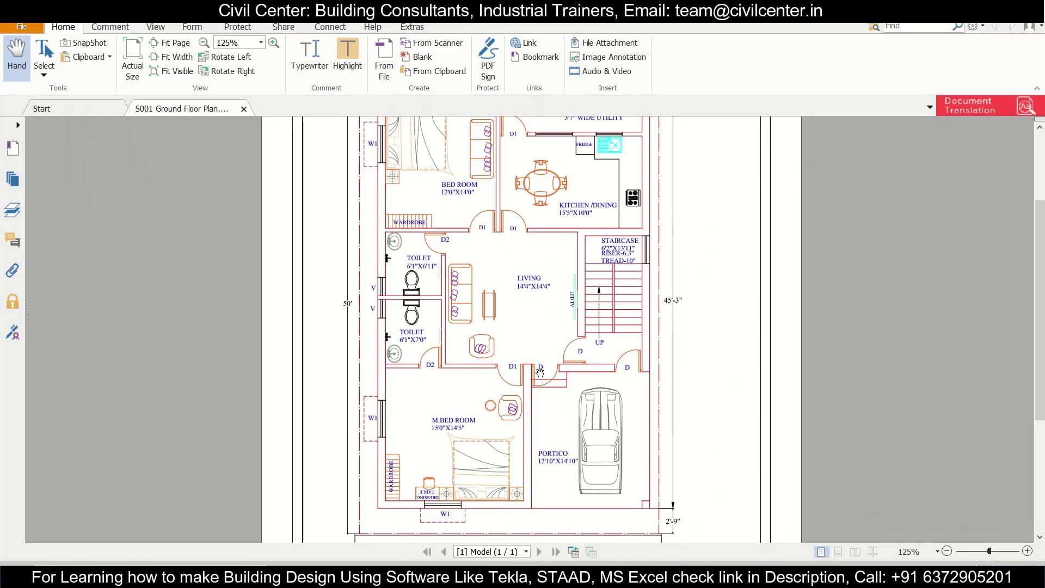
pyautogui.scroll(3, 533, 438)
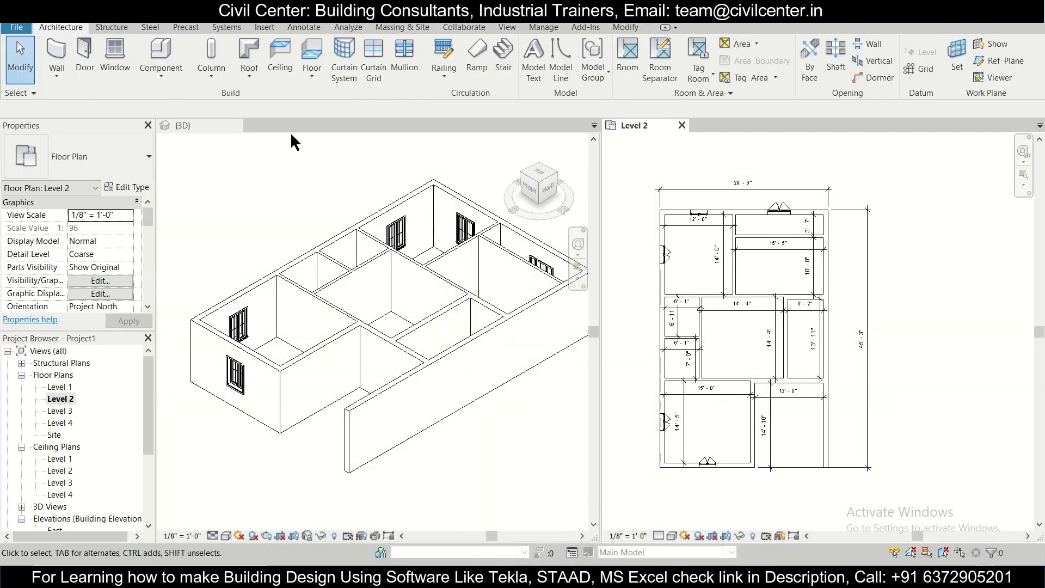
pyautogui.click(126, 161)
pyautogui.click(125, 161)
pyautogui.press('w')
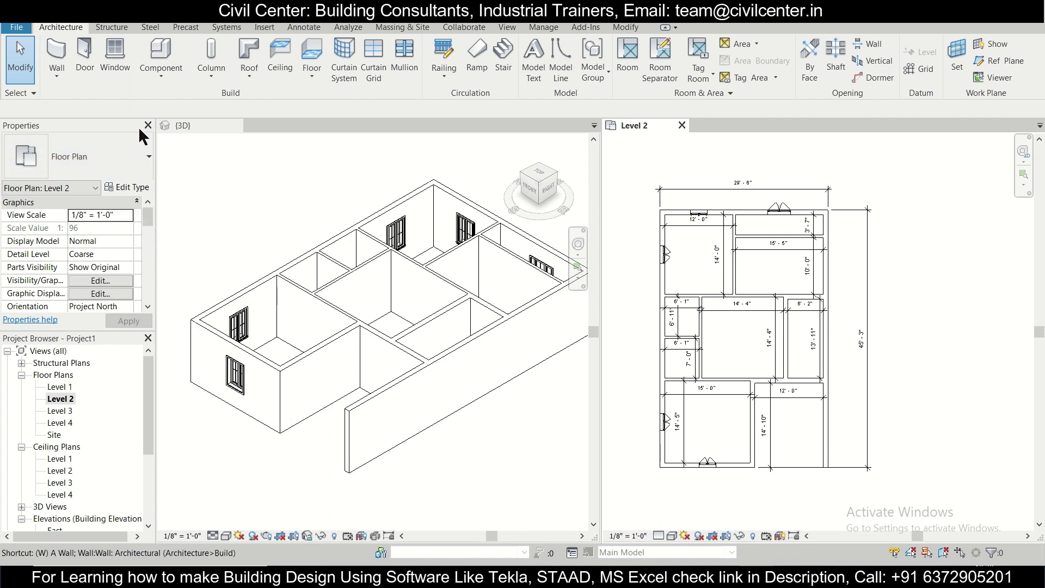
pyautogui.press('n')
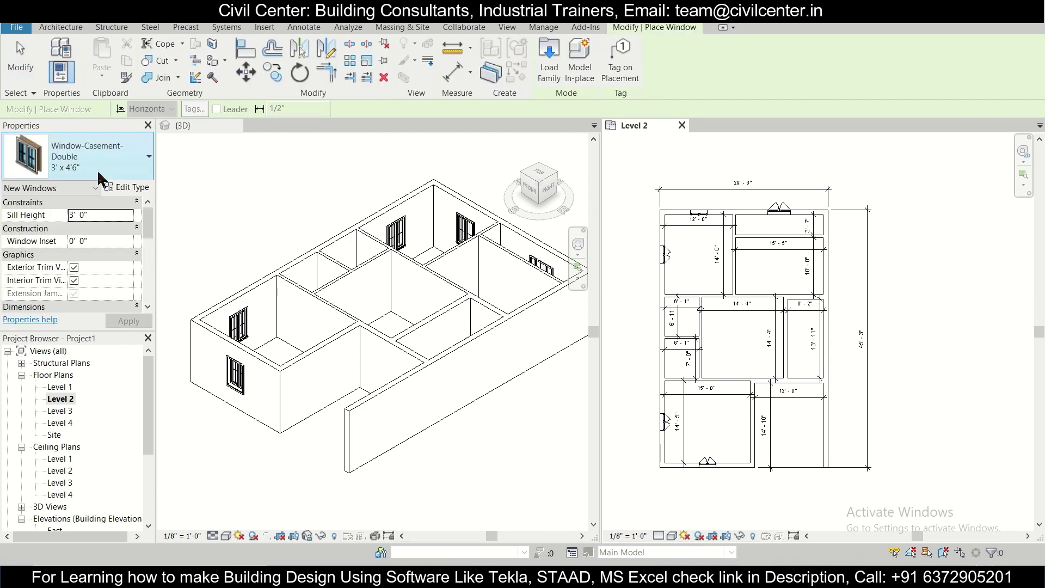
pyautogui.click(98, 170)
pyautogui.click(100, 232)
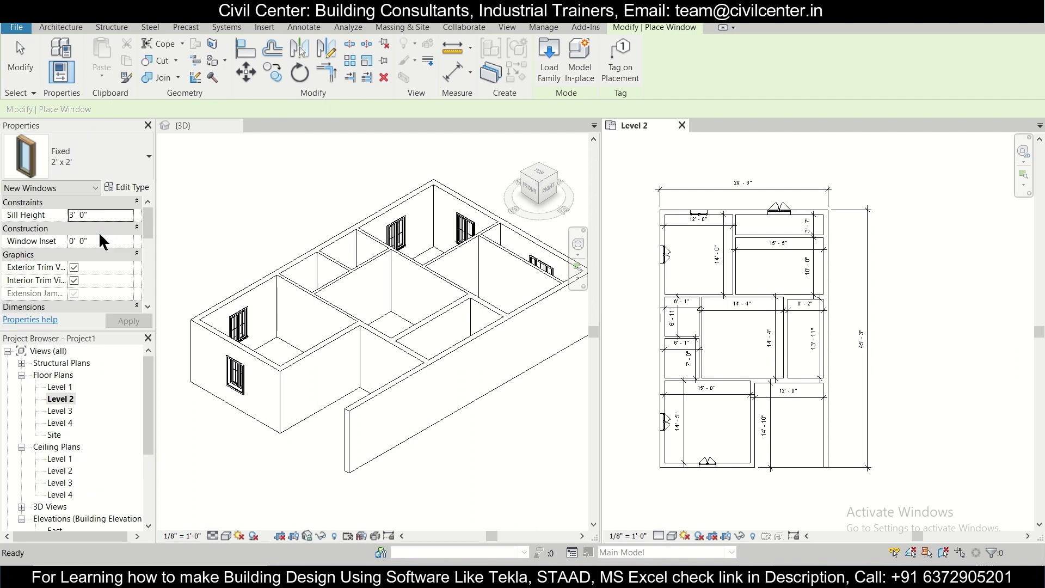
# Try to place a Fixed 2' x 2' window in the 6'-1" x 6'-11" toilet's outer wall, close to its upper partition
pyautogui.scroll(3, 659, 319)
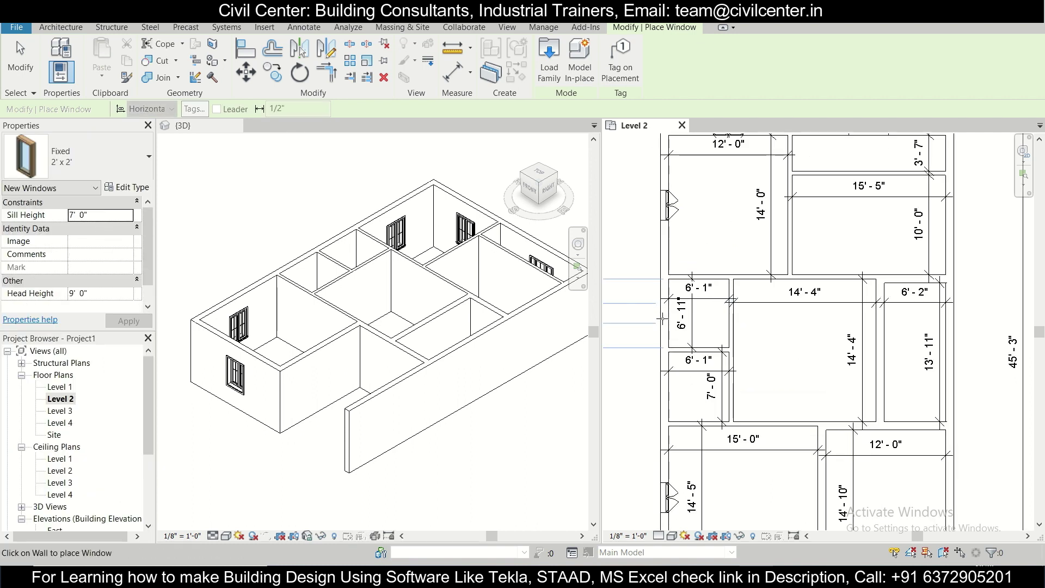
pyautogui.scroll(3, 661, 311)
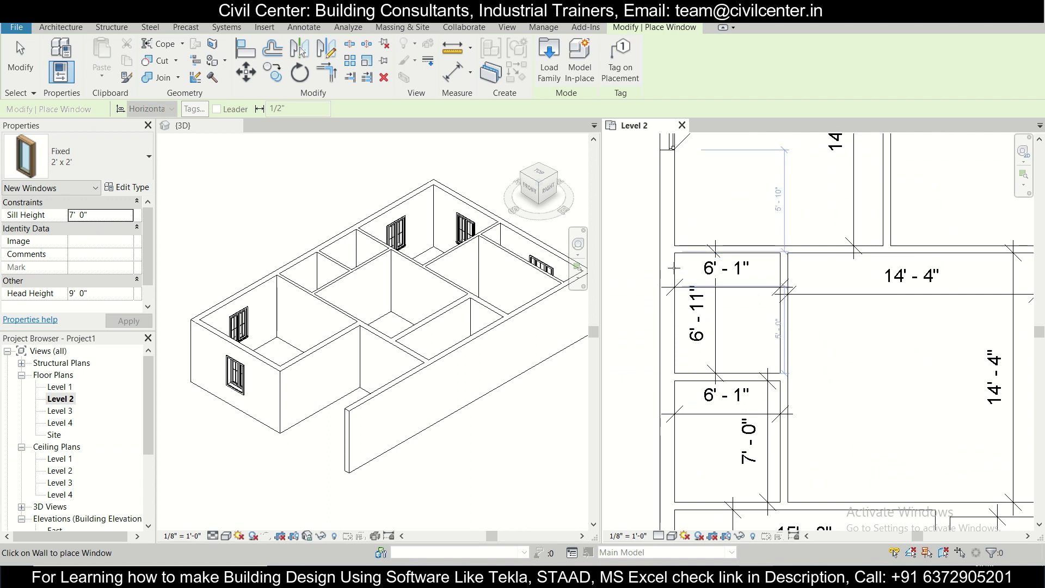
pyautogui.scroll(2, 674, 267)
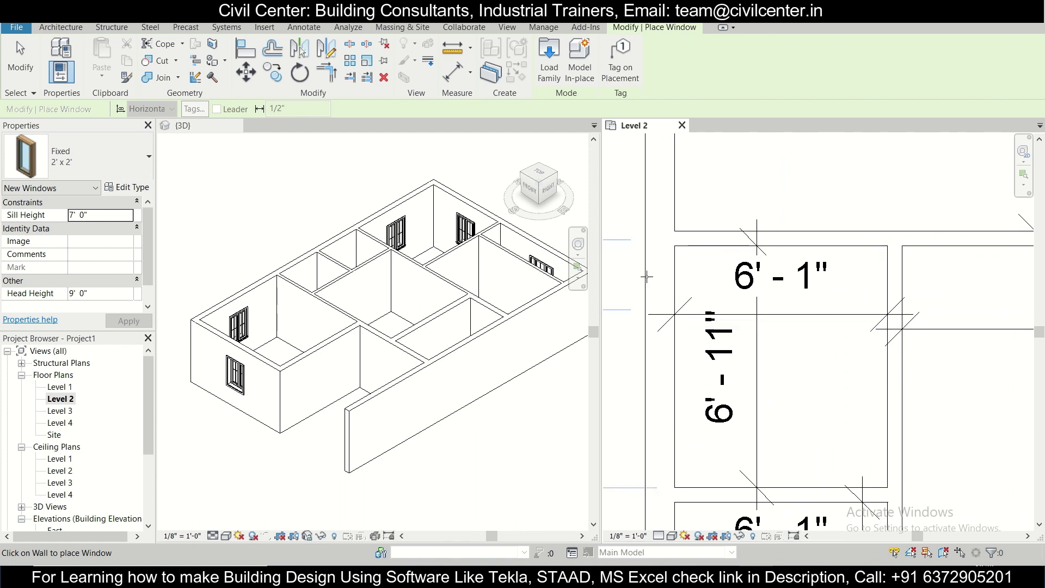
pyautogui.scroll(-2, 673, 285)
pyautogui.moveTo(674, 293); pyautogui.dragTo(744, 296, button='middle')
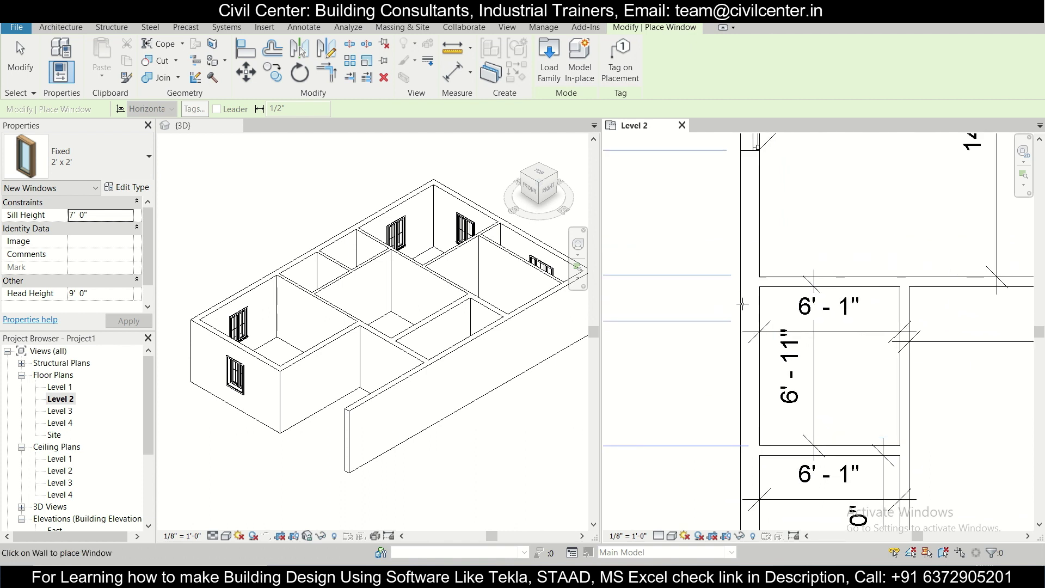
pyautogui.click(741, 307)
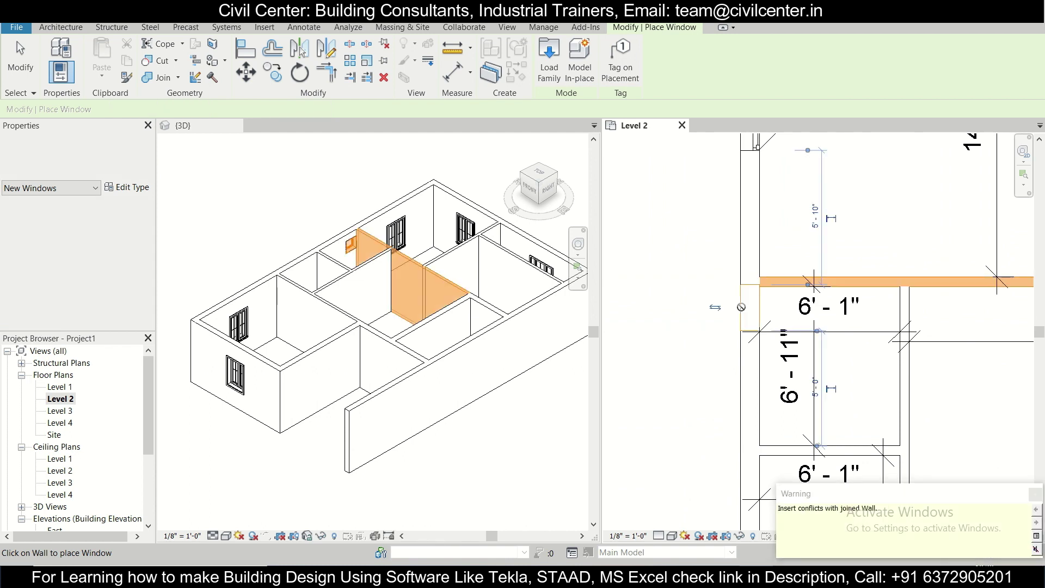
pyautogui.scroll(-1, 724, 304)
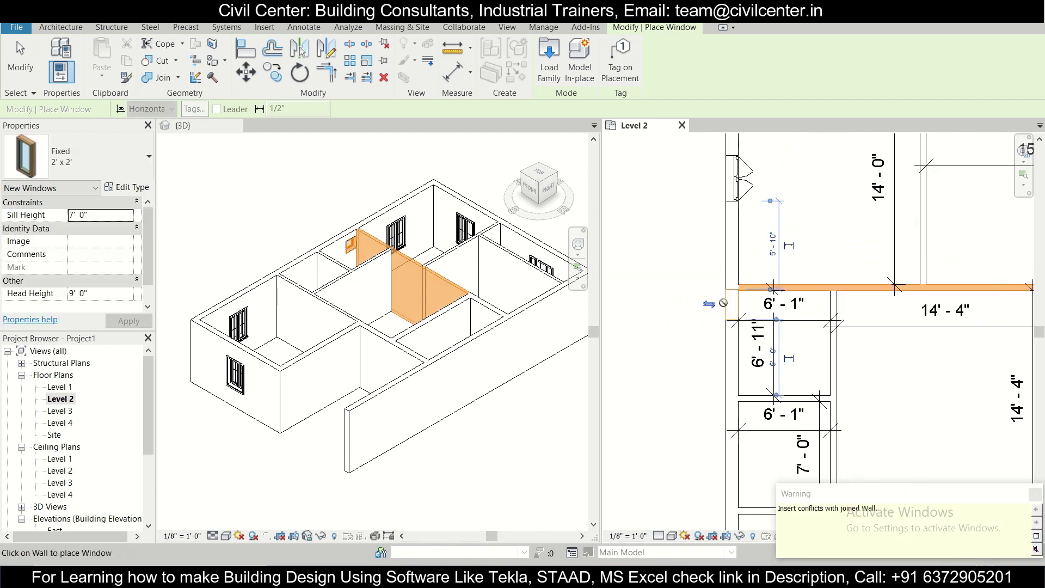
pyautogui.scroll(2, 723, 303)
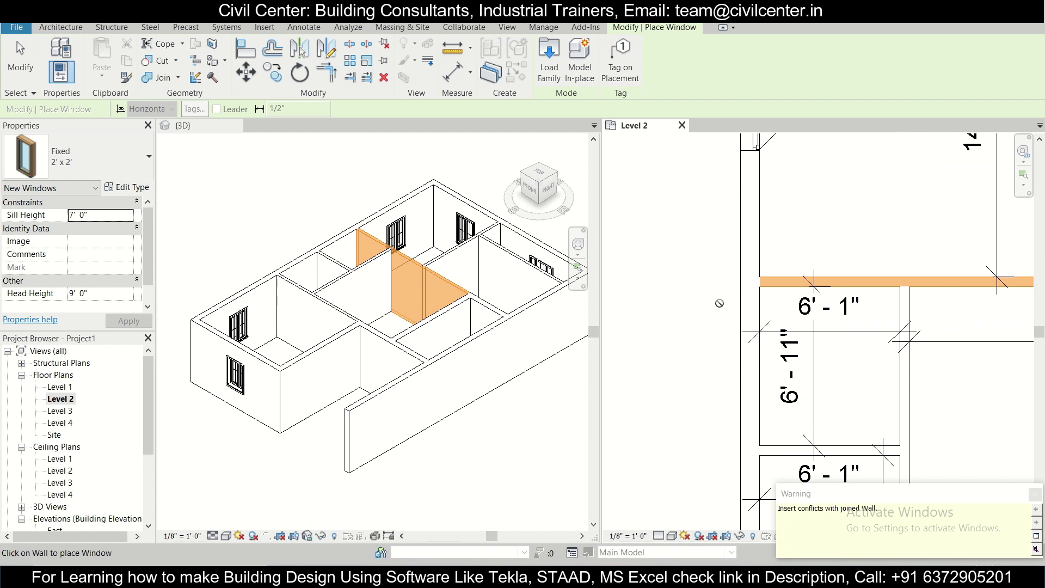
pyautogui.press('Escape')
pyautogui.press('Escape')
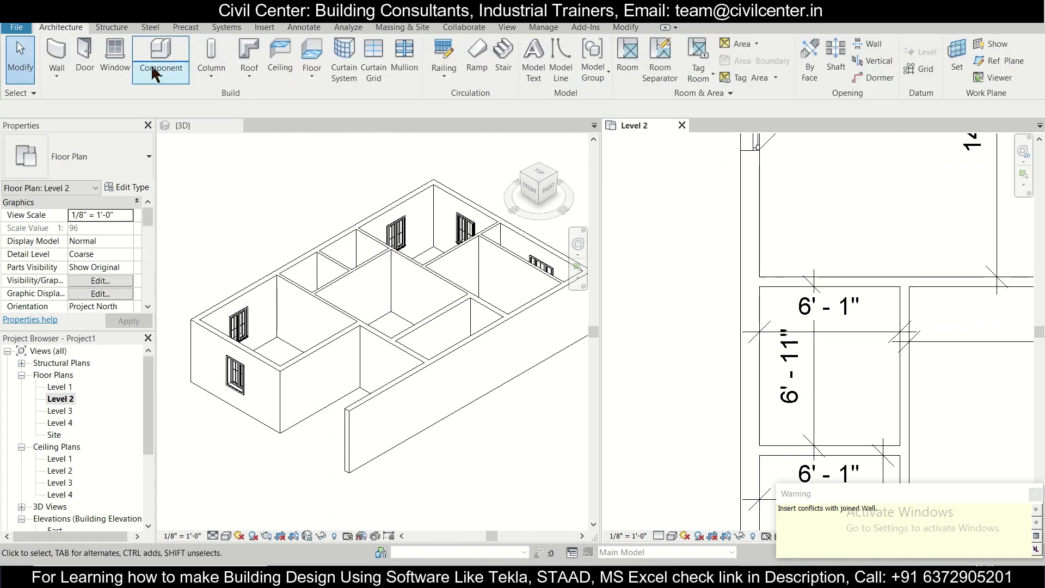
# Place a Fixed 2' x 2' window centred on the 6'-1" x 6'-11" toilet's outer wall, 2'-5 1/2" from each partition
pyautogui.click(96, 151)
pyautogui.click(108, 157)
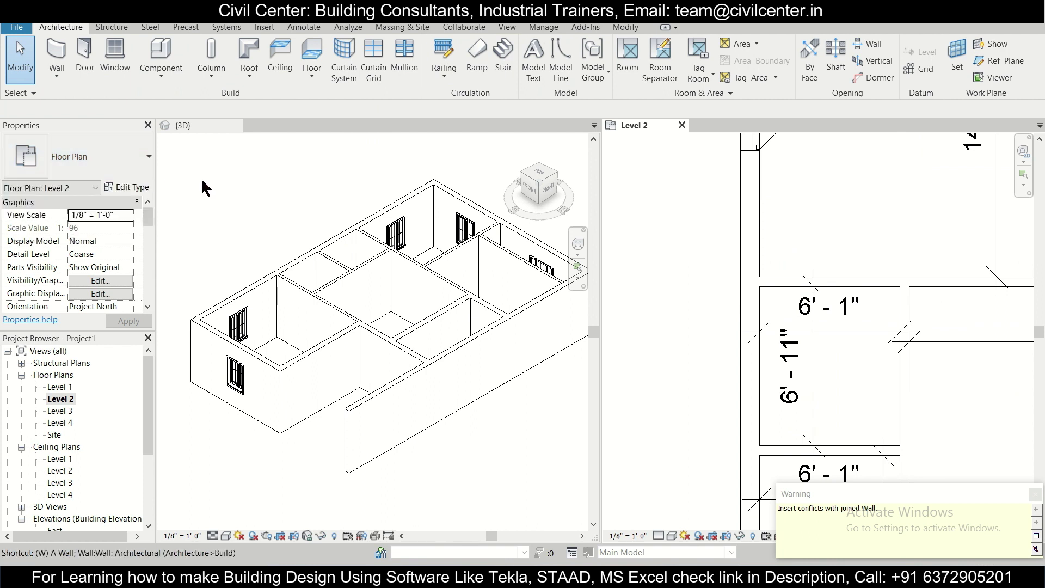
pyautogui.press('w')
pyautogui.press('n')
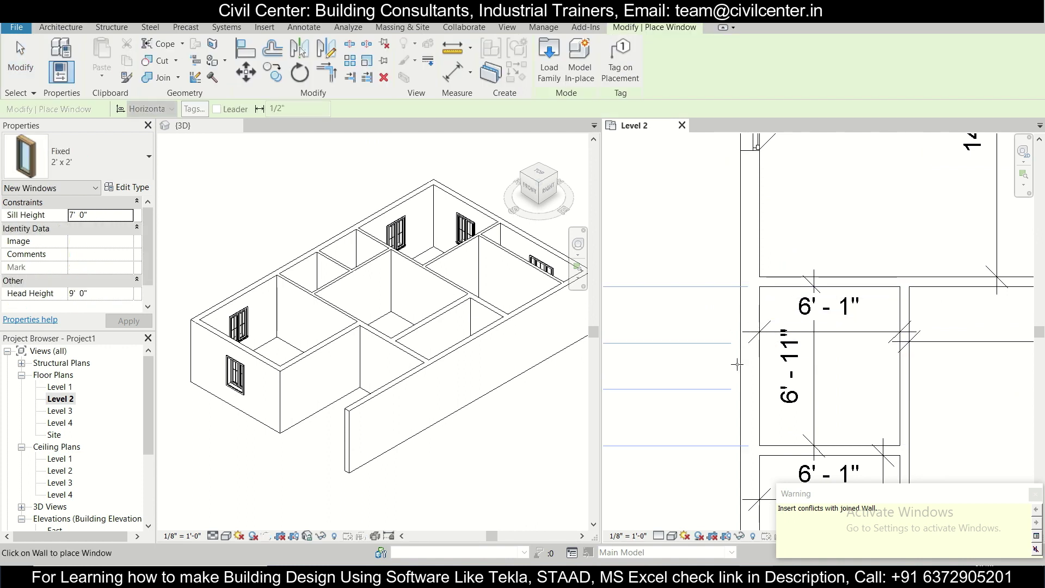
pyautogui.scroll(-3, 737, 364)
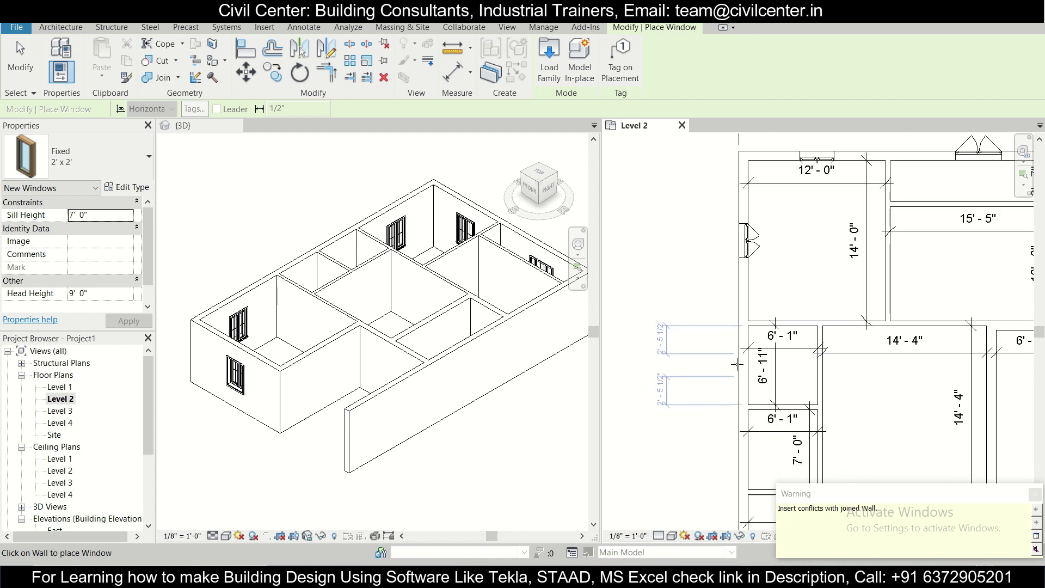
pyautogui.click(737, 365)
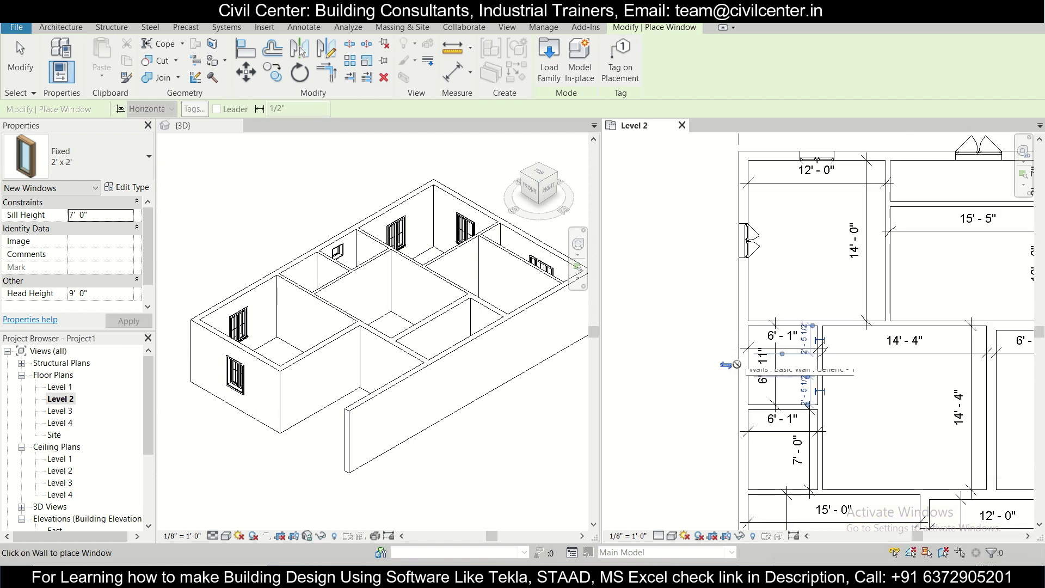
pyautogui.scroll(1, 726, 365)
pyautogui.scroll(1, 708, 359)
pyautogui.scroll(-1, 686, 354)
pyautogui.scroll(2, 646, 341)
pyautogui.scroll(-2, 765, 376)
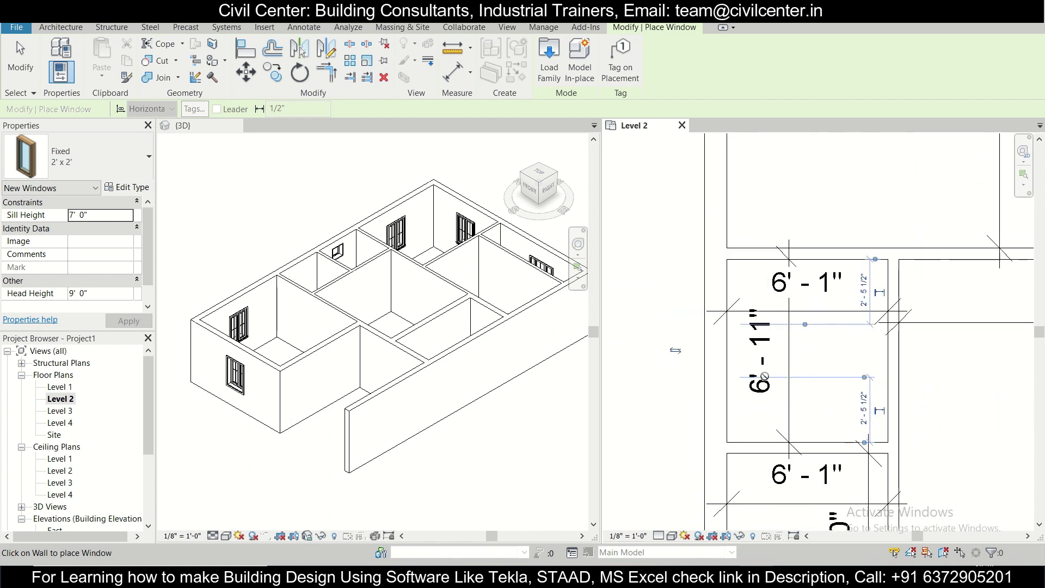
pyautogui.scroll(2, 335, 243)
pyautogui.scroll(-4, 335, 243)
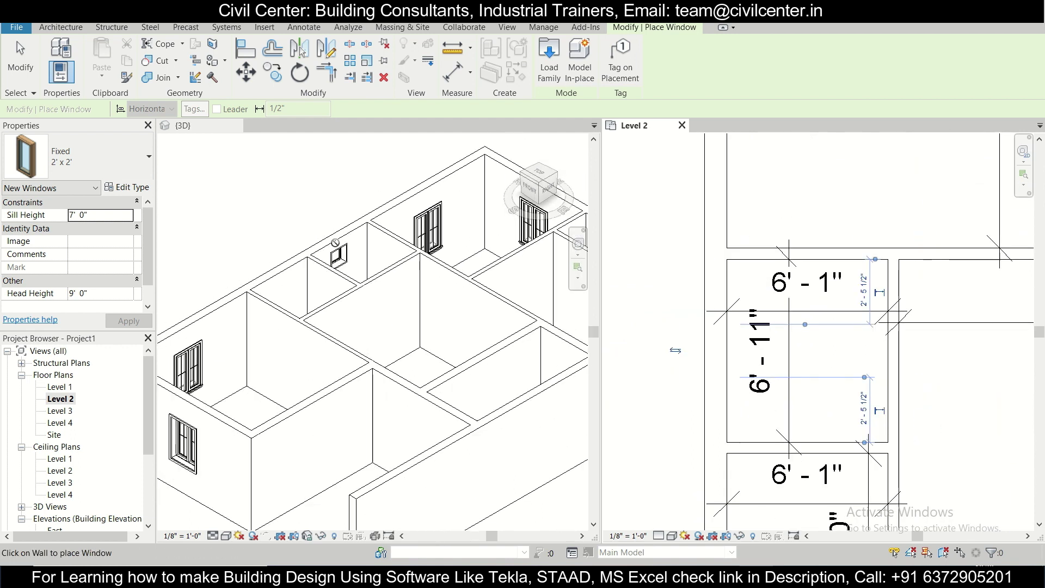
# Place a Fixed 2' x 2' window centred on the 6'-1" x 7'-0" toilet's outer wall, 2'-6" from each partition, and end placement
pyautogui.scroll(-2, 686, 312)
pyautogui.moveTo(686, 312); pyautogui.dragTo(695, 302, button='middle')
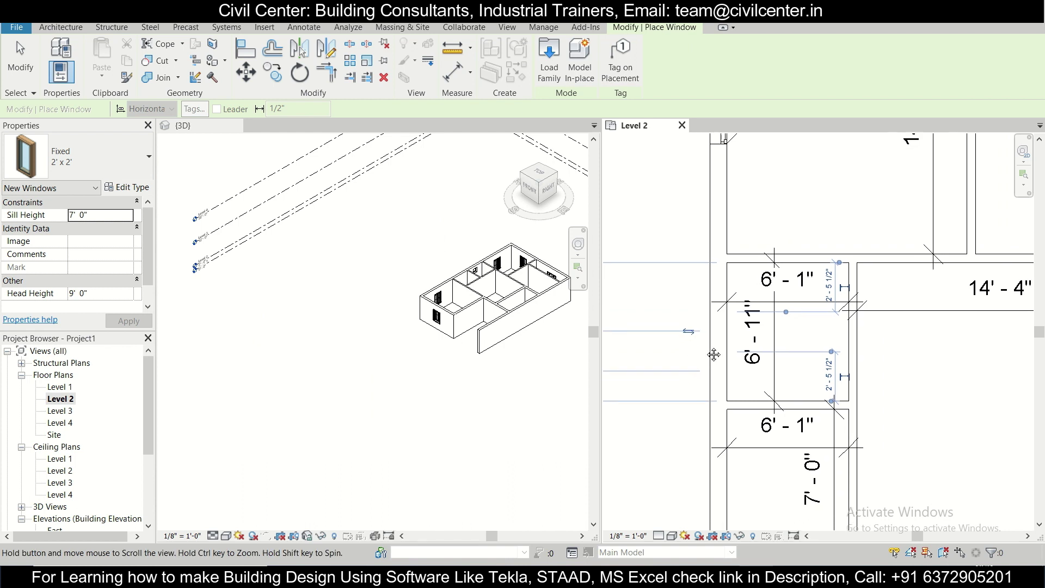
pyautogui.scroll(2, 745, 270)
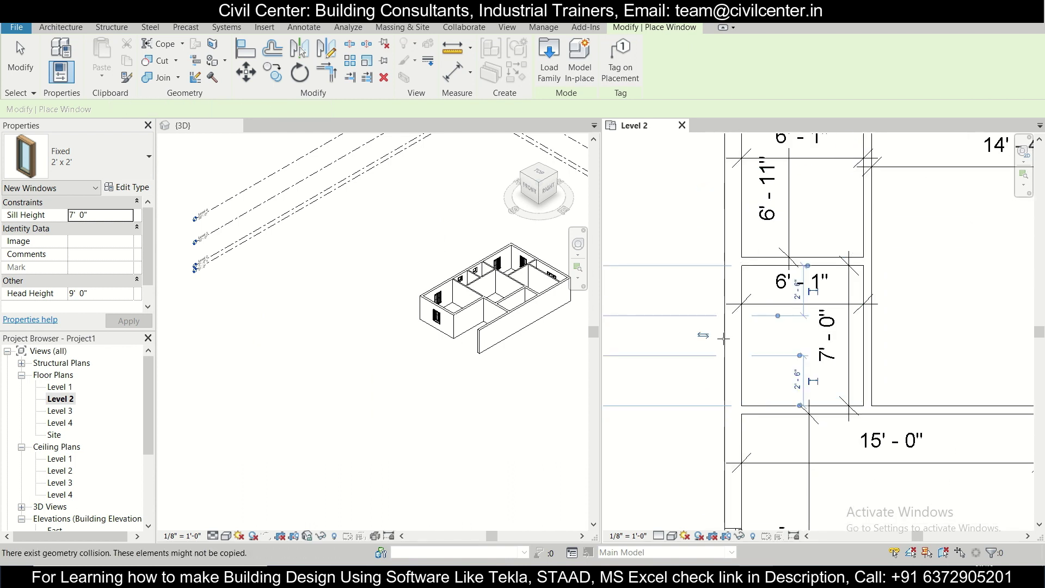
pyautogui.scroll(5, 467, 277)
pyautogui.scroll(2, 467, 277)
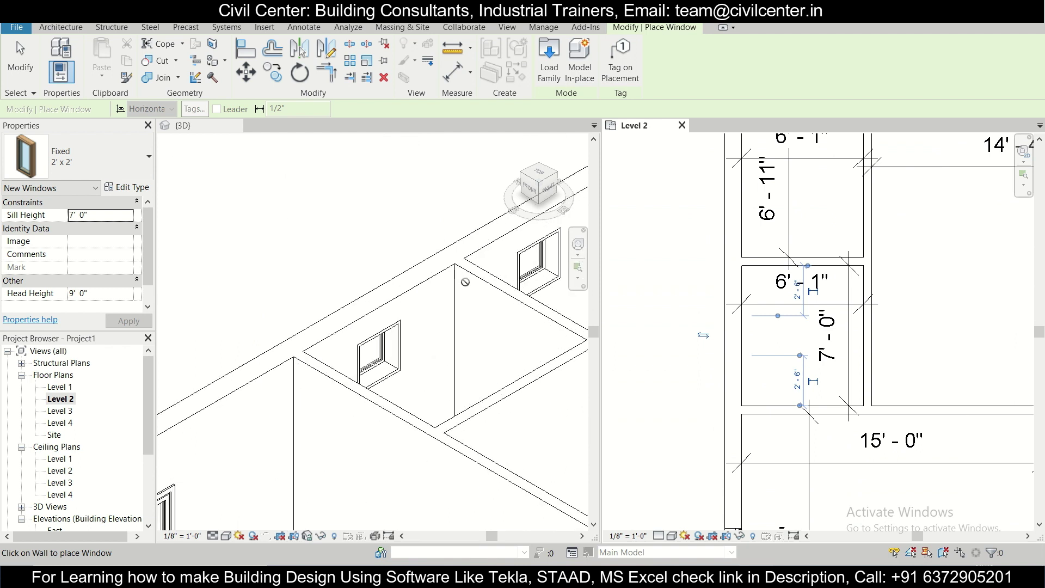
pyautogui.scroll(-2, 465, 283)
pyautogui.scroll(-3, 440, 312)
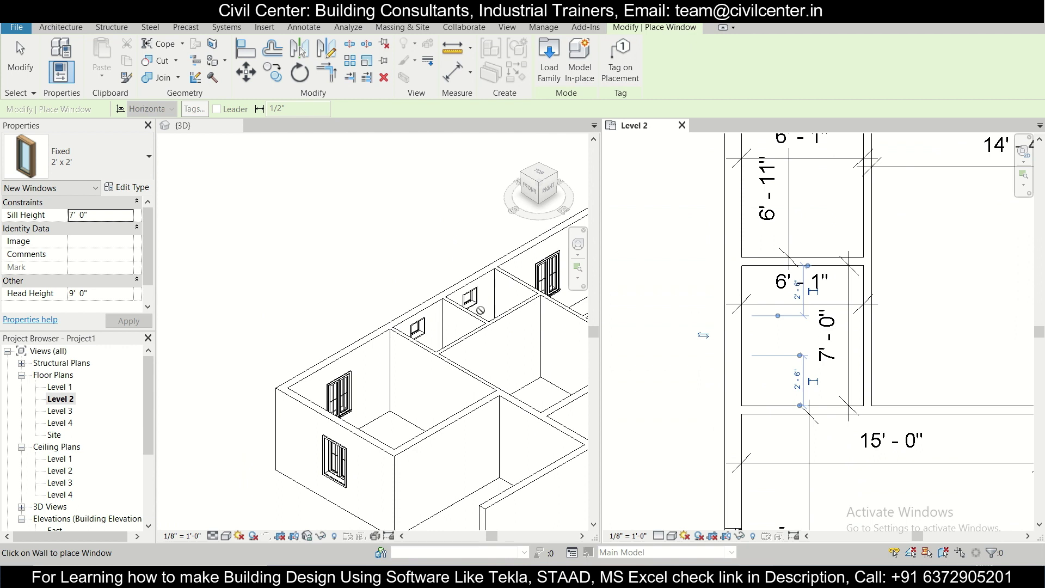
pyautogui.scroll(2, 436, 333)
pyautogui.press('Escape')
pyautogui.press('Escape')
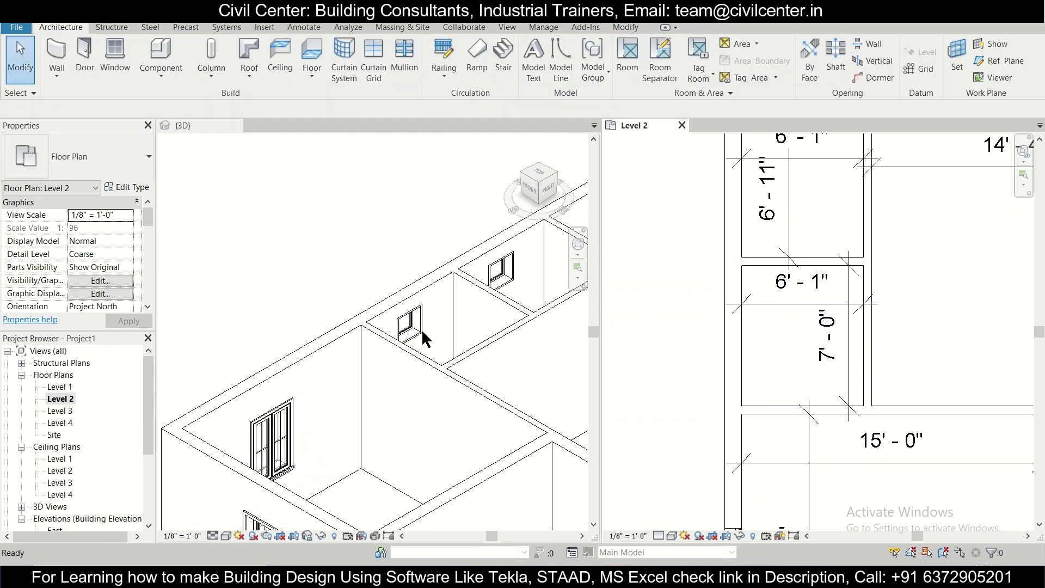
# Set the sill height of both toilet windows to 7' 6"
pyautogui.scroll(2, 412, 338)
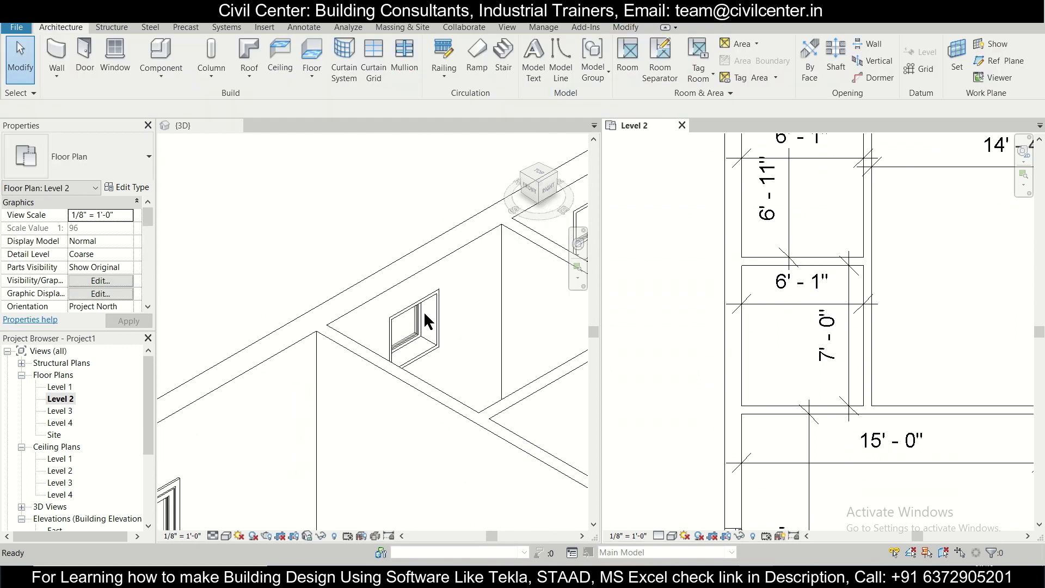
pyautogui.click(388, 246)
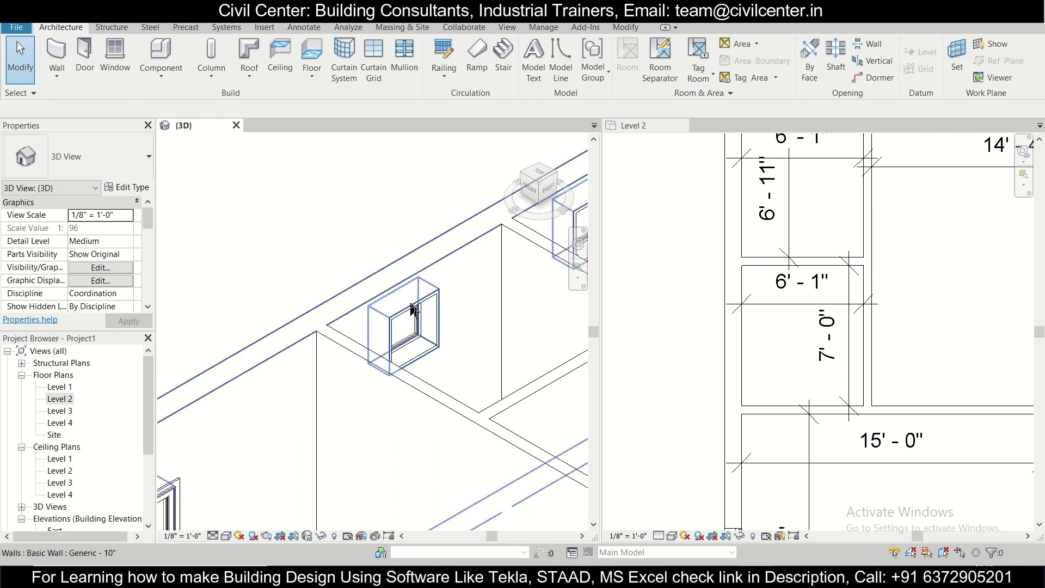
pyautogui.click(417, 330)
pyautogui.scroll(-3, 362, 304)
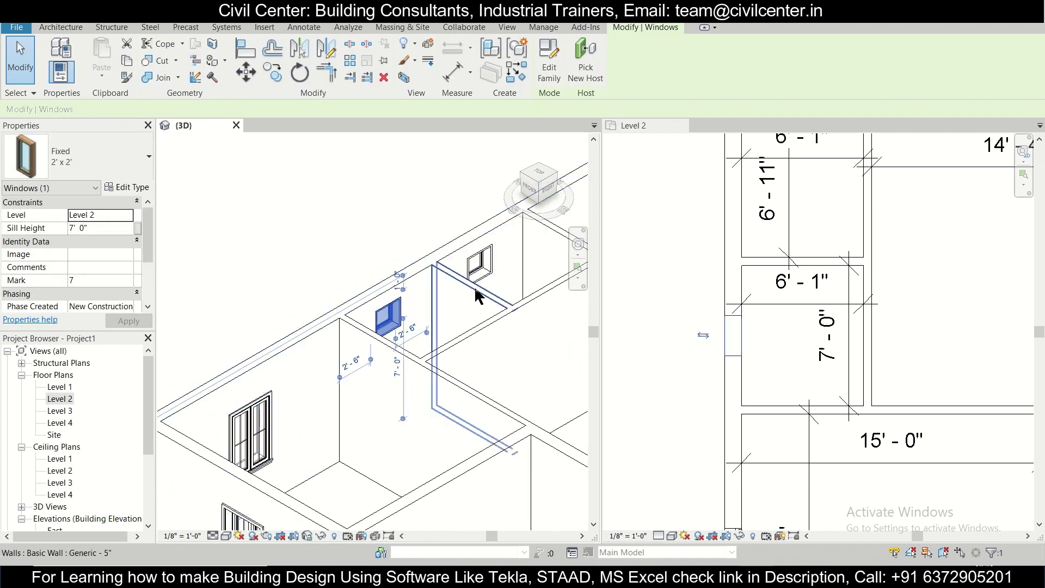
pyautogui.keyDown('ctrl'); pyautogui.click(482, 266); pyautogui.keyUp('ctrl')
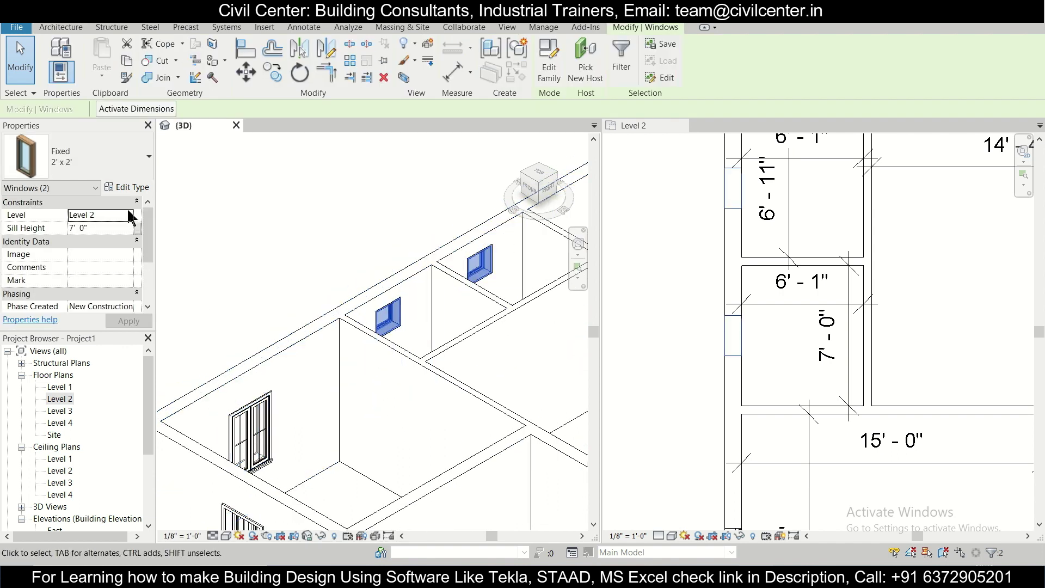
pyautogui.doubleClick(99, 228)
pyautogui.moveTo(98, 227); pyautogui.dragTo(43, 233)
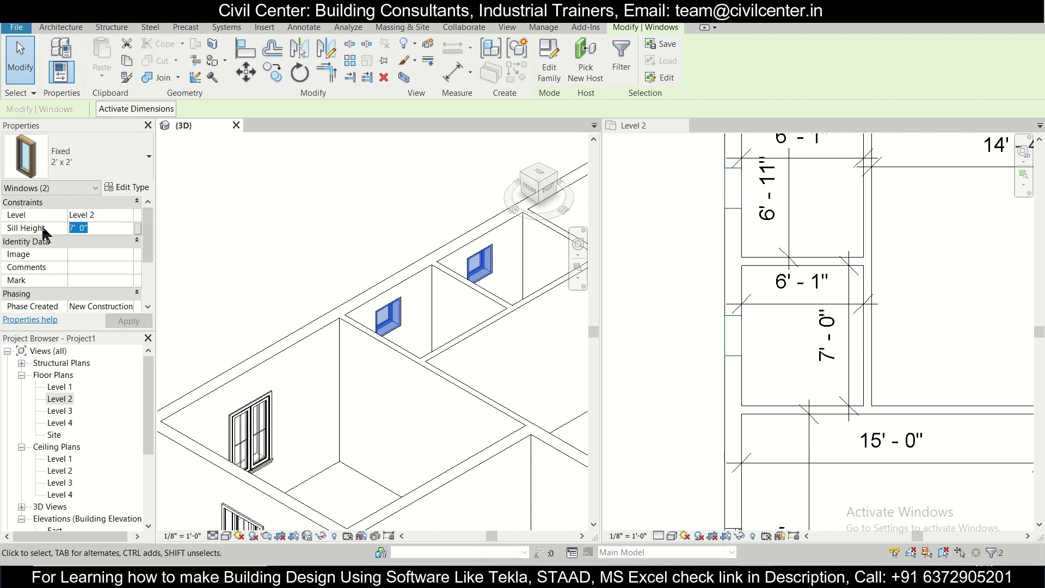
pyautogui.click(81, 228)
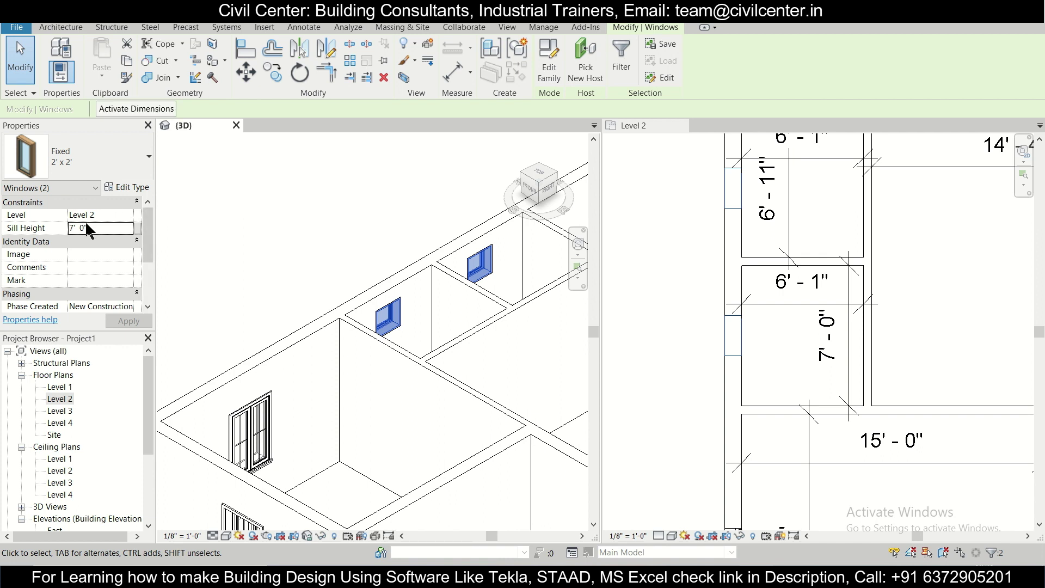
pyautogui.hotkey('shift', 'Right')
pyautogui.write('3')
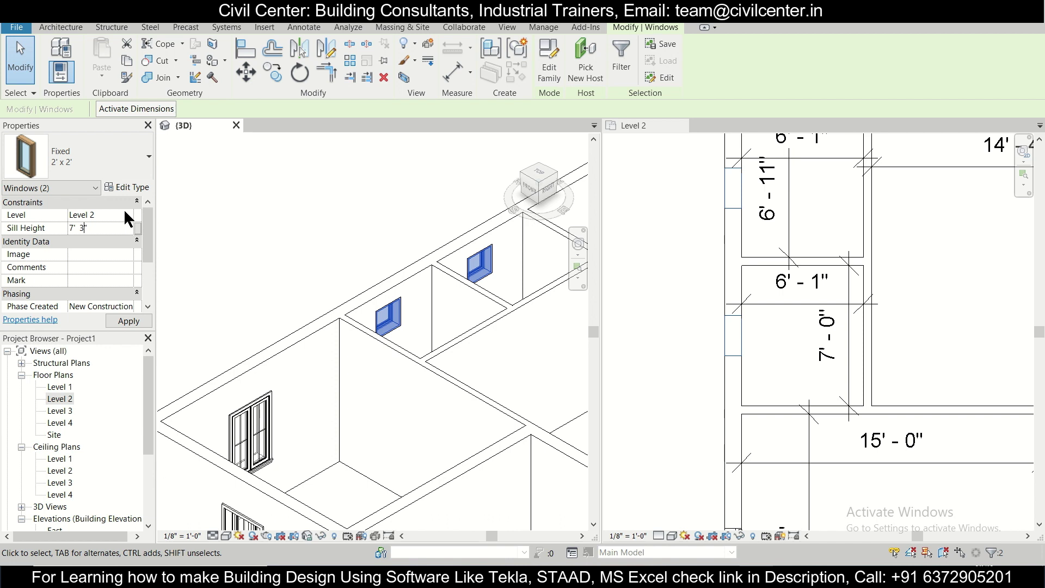
pyautogui.press('BackSpace')
pyautogui.write('6')
pyautogui.click(128, 321)
pyautogui.click(275, 267)
pyautogui.scroll(-3, 396, 310)
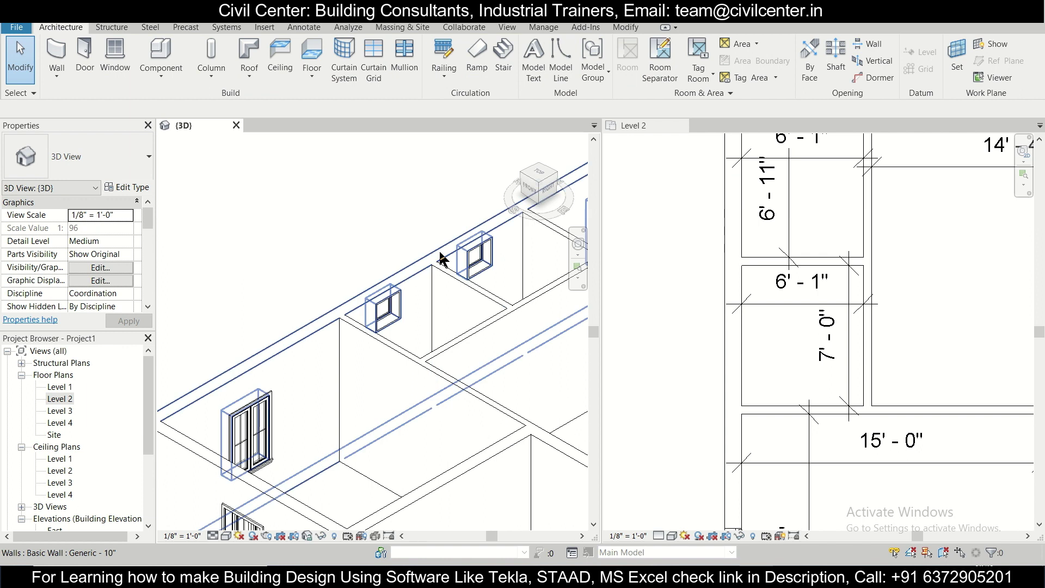
pyautogui.scroll(-2, 398, 311)
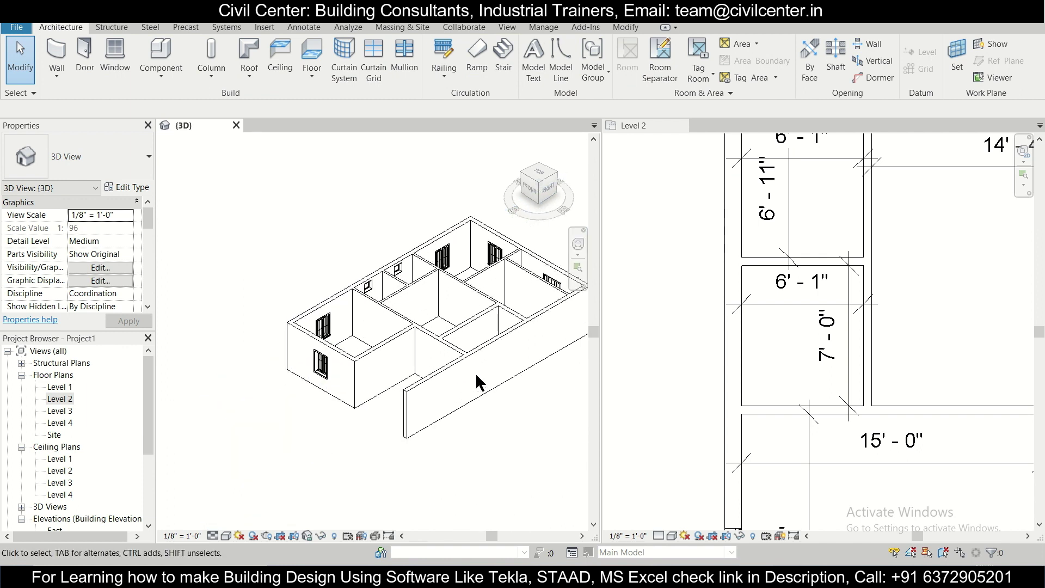
pyautogui.scroll(-1, 476, 372)
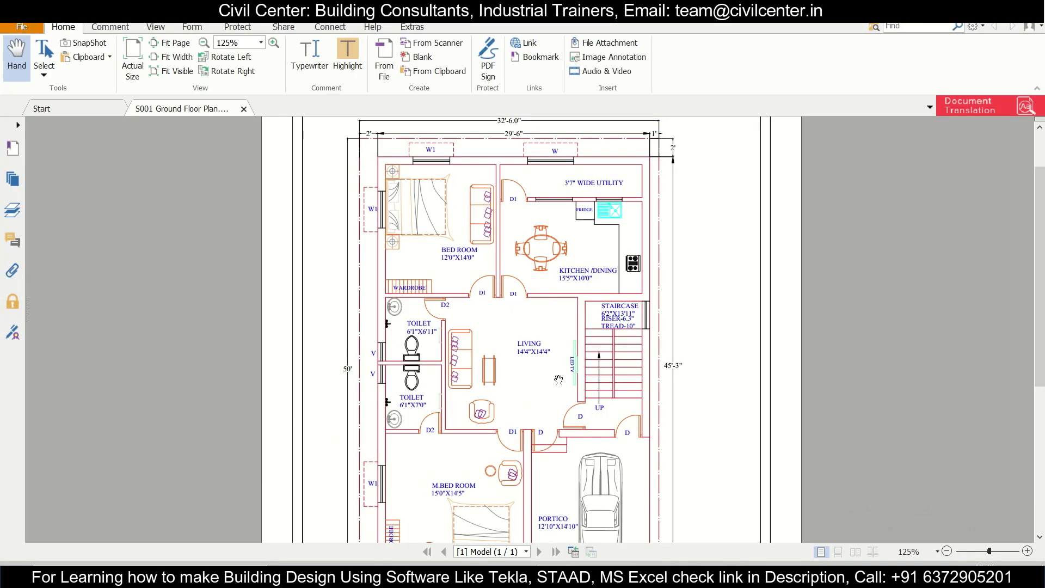
# Switch back to Revit and place a Window-Casement-Double 4' x 4'6" centred in the 15'-5" x 10'-0" kitchen's outer wall, 3'-0" from each partition
pyautogui.scroll(-3, 559, 379)
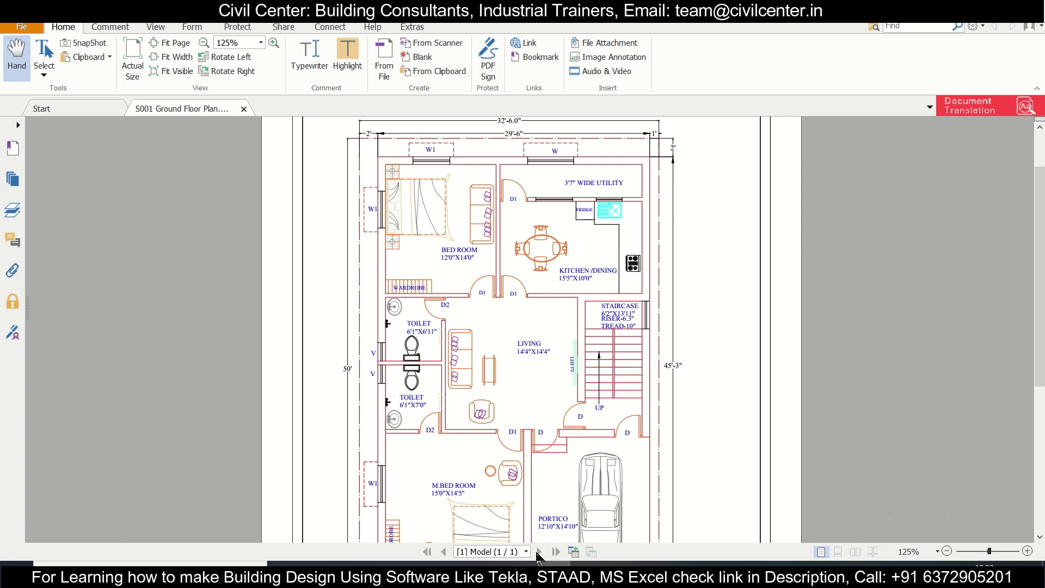
pyautogui.click(539, 577)
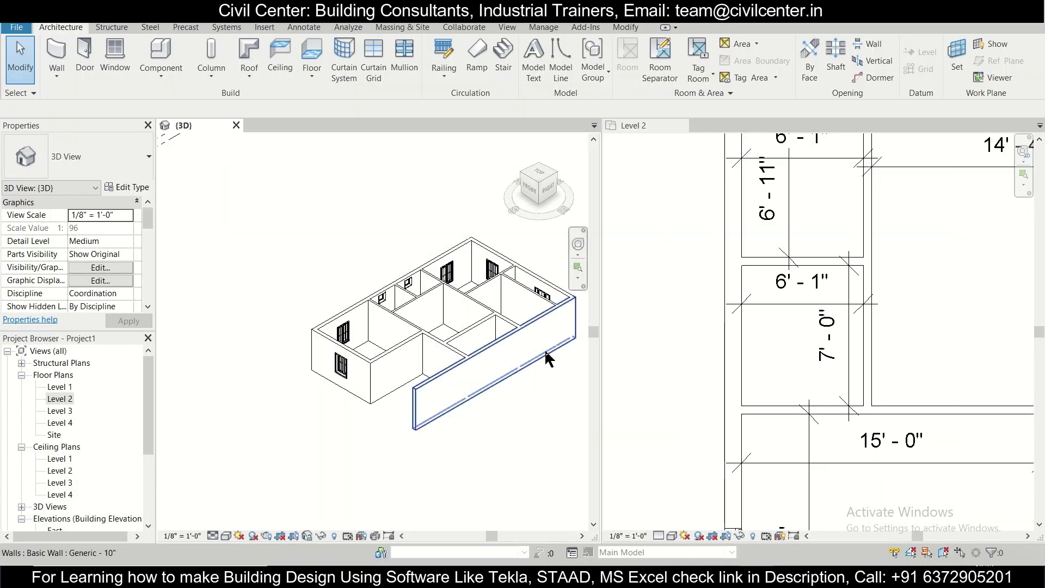
pyautogui.scroll(-3, 549, 354)
pyautogui.scroll(-3, 817, 304)
pyautogui.click(882, 300)
pyautogui.scroll(-2, 817, 310)
pyautogui.scroll(3, 943, 262)
pyautogui.scroll(1, 943, 262)
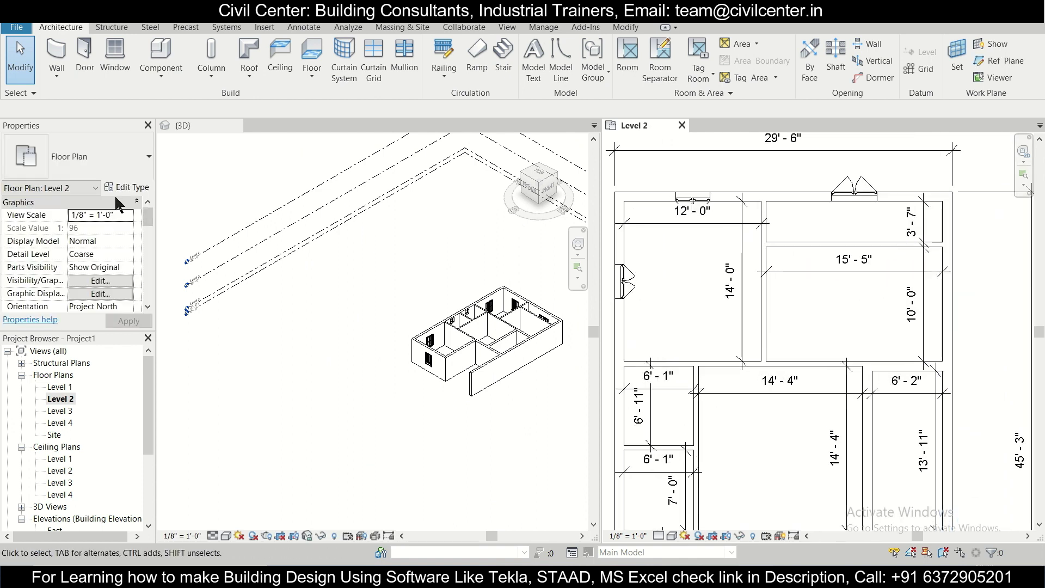
pyautogui.press('w')
pyautogui.press('n')
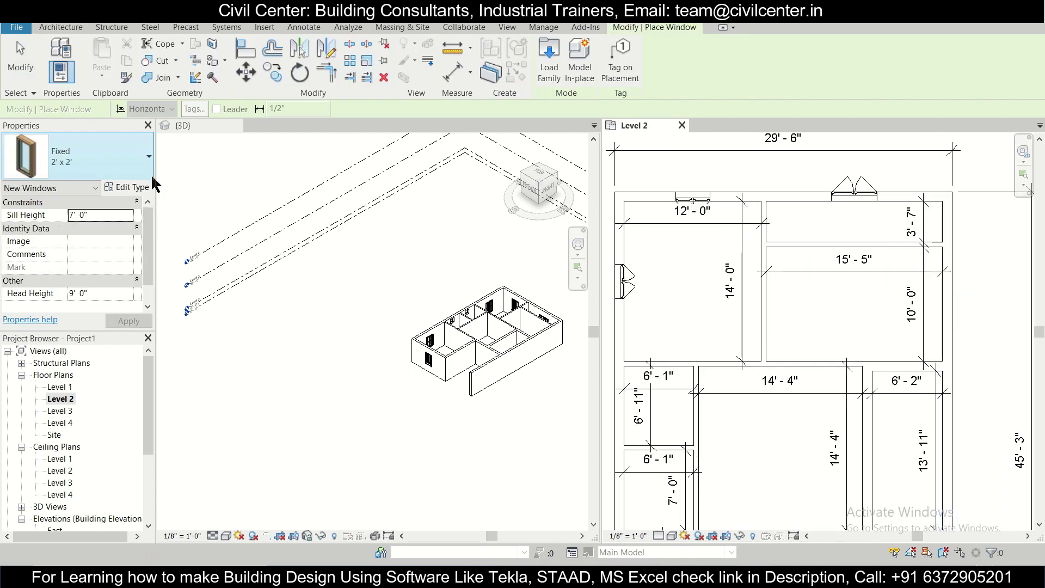
pyautogui.click(109, 173)
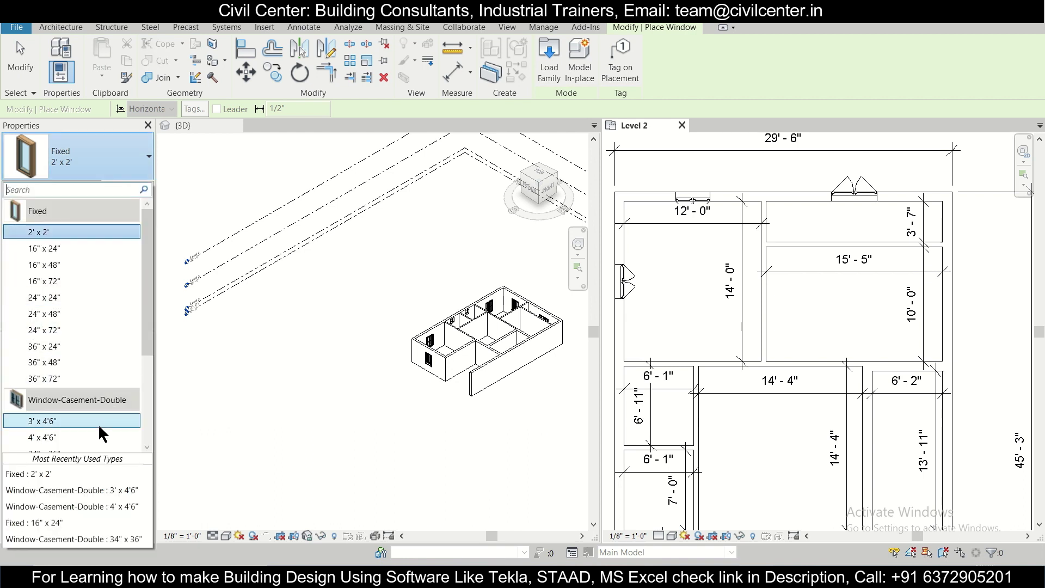
pyautogui.click(100, 437)
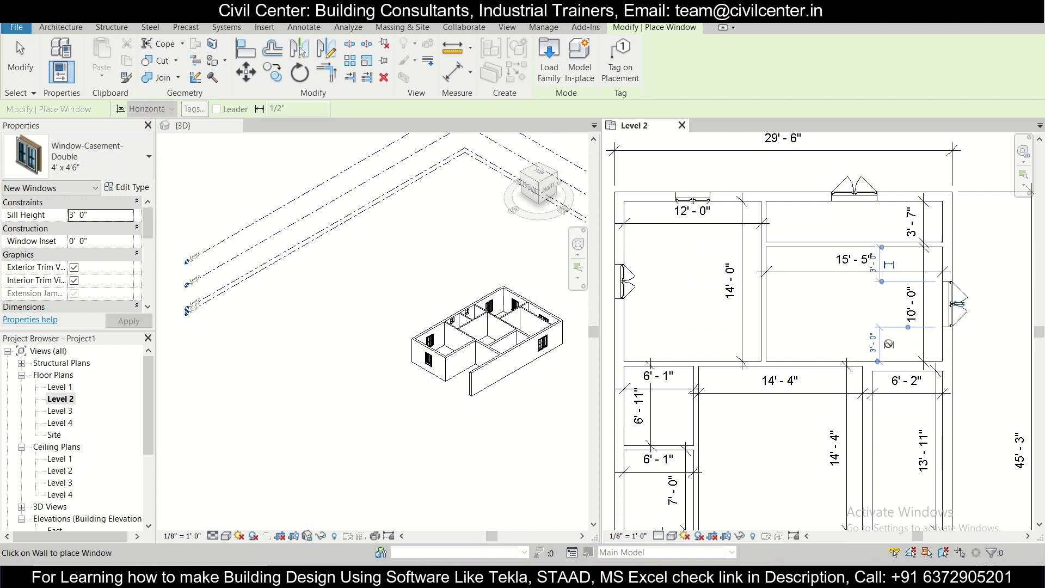
# Set the kitchen window's distance from the lower partition to 4' and flip the window so it opens into the room
pyautogui.scroll(2, 878, 317)
pyautogui.scroll(2, 878, 317)
pyautogui.click(885, 363)
pyautogui.moveTo(887, 363); pyautogui.dragTo(845, 366)
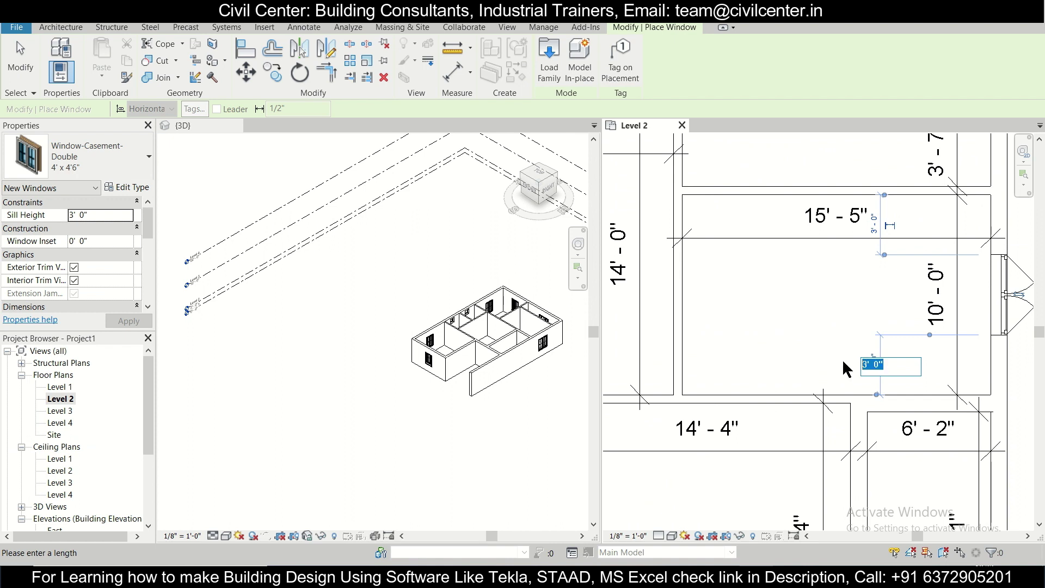
pyautogui.write('4')
pyautogui.press('Return')
pyautogui.moveTo(1008, 364); pyautogui.dragTo(883, 397, button='middle')
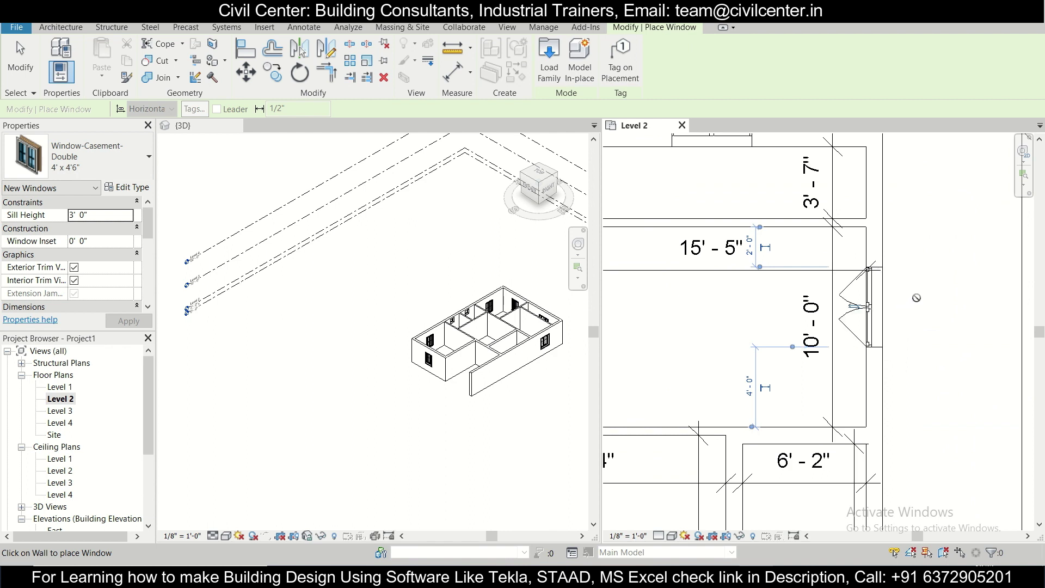
pyautogui.scroll(-4, 906, 304)
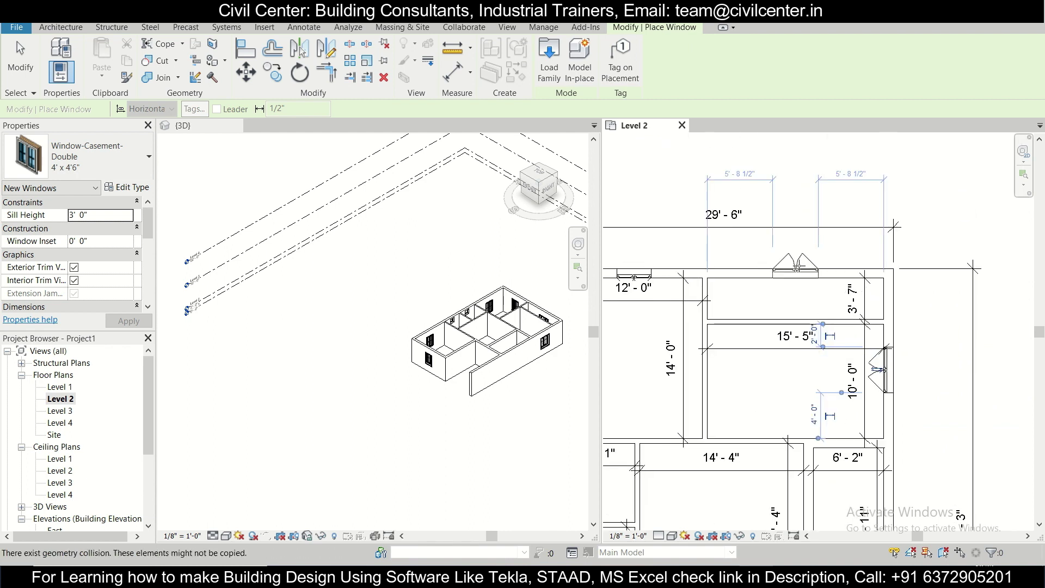
# End window placement and flip the 4' x 4'6" casement window in the 3'-7" utility's outer wall so it opens inward
pyautogui.scroll(2, 796, 268)
pyautogui.click(793, 276)
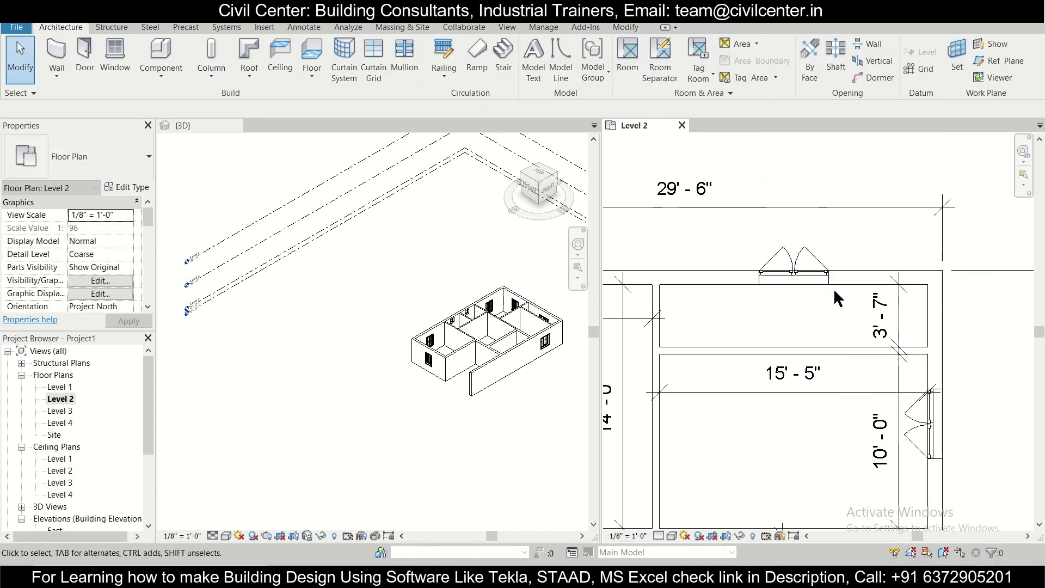
pyautogui.click(796, 267)
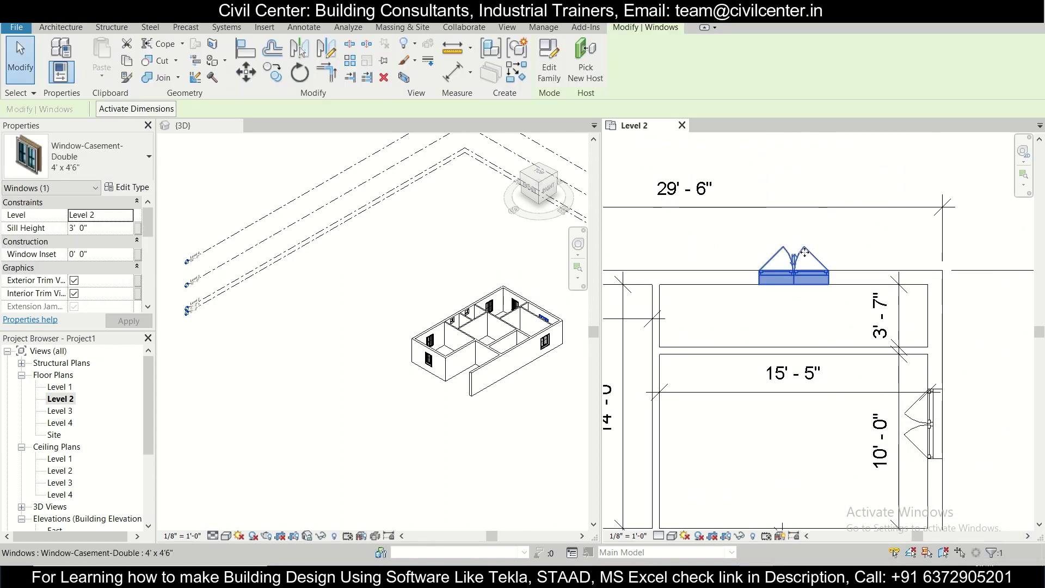
pyautogui.click(796, 261)
pyautogui.scroll(-3, 809, 284)
pyautogui.press('Escape')
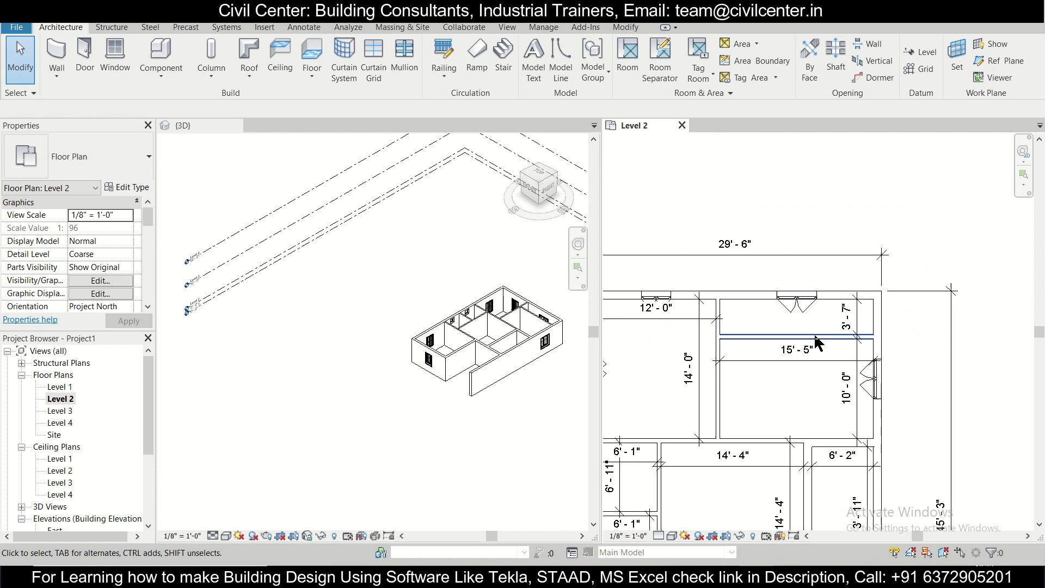
# Place a Fixed 2' x 2' window with a 7' 0" sill height in the 6'-2" x 13'-11" staircase's outer wall, 11'-5" from the lower partition
pyautogui.scroll(-2, 806, 294)
pyautogui.scroll(3, 828, 385)
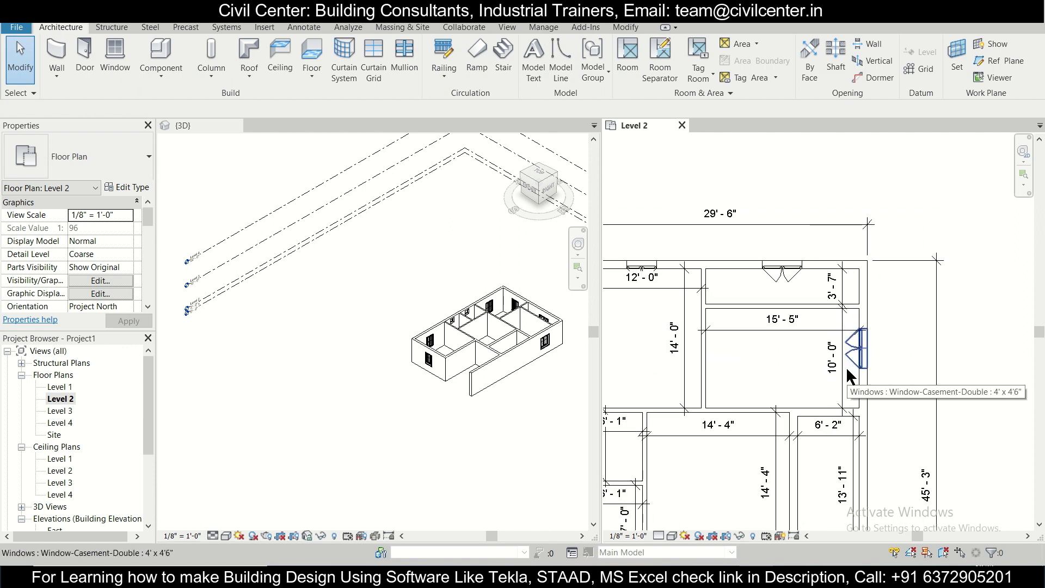
pyautogui.scroll(-4, 828, 386)
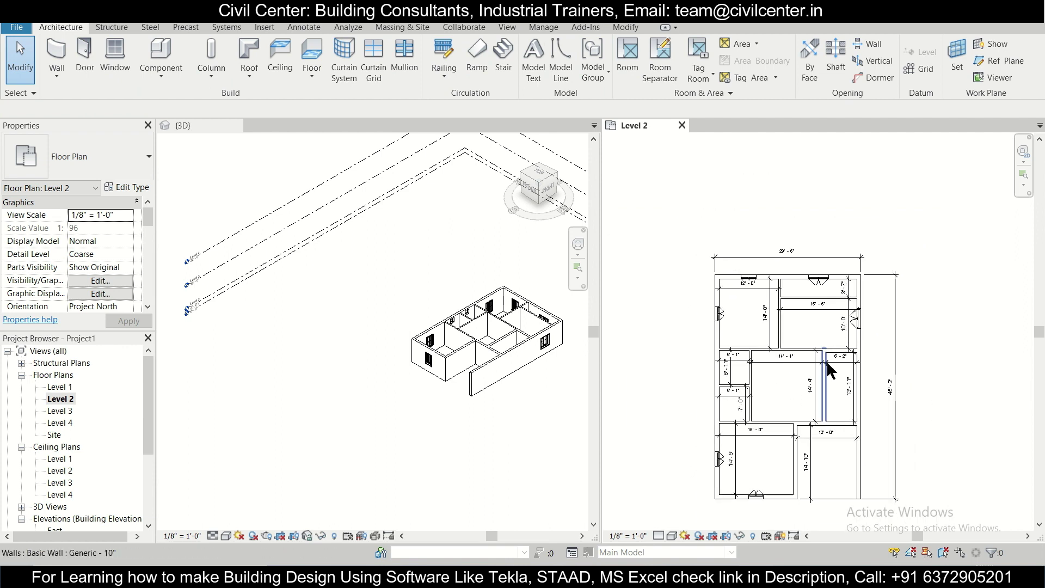
pyautogui.scroll(5, 843, 405)
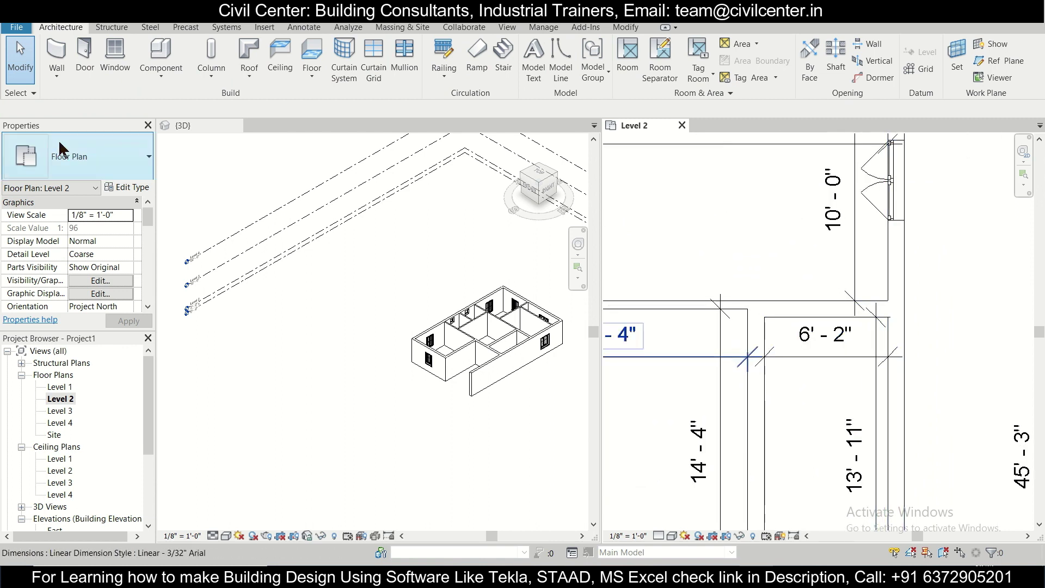
pyautogui.click(115, 54)
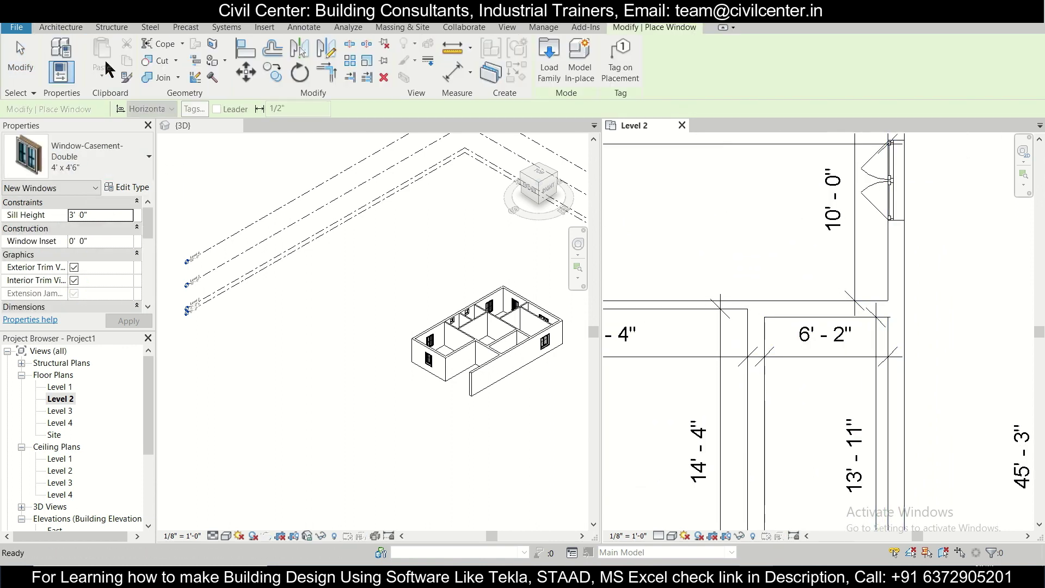
pyautogui.click(83, 162)
pyautogui.click(82, 233)
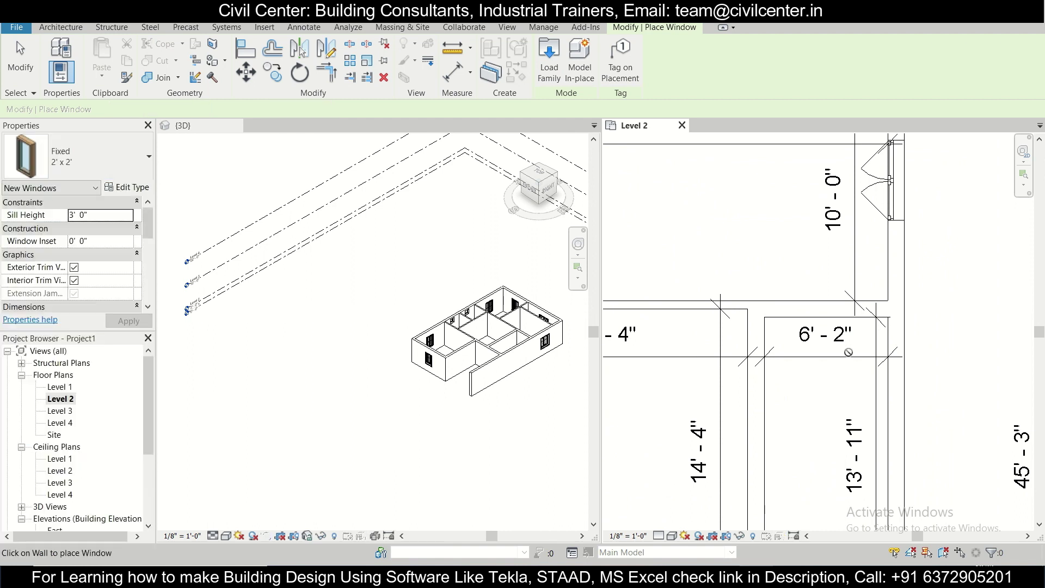
pyautogui.click(903, 349)
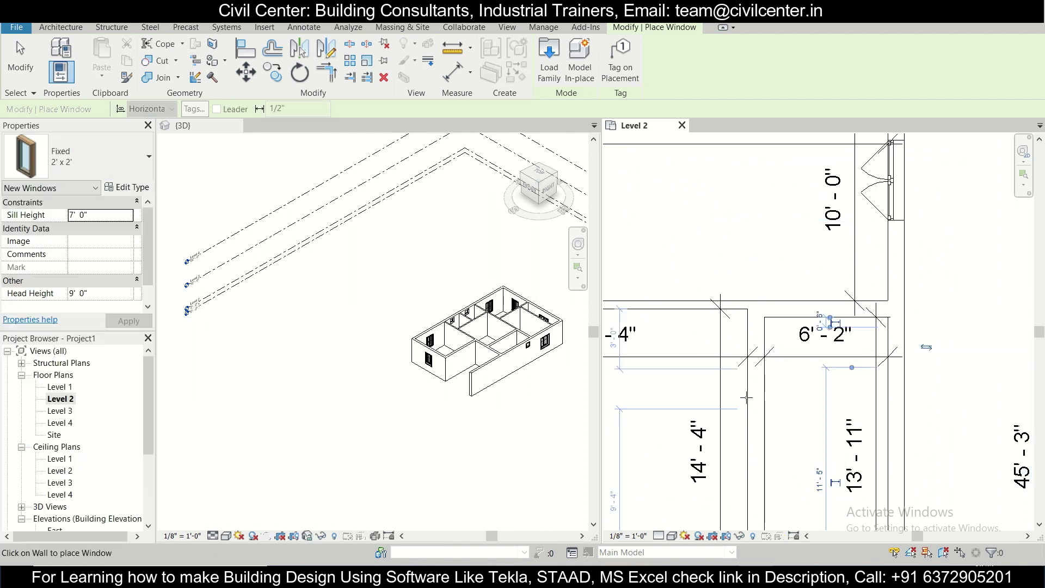
pyautogui.scroll(-3, 669, 370)
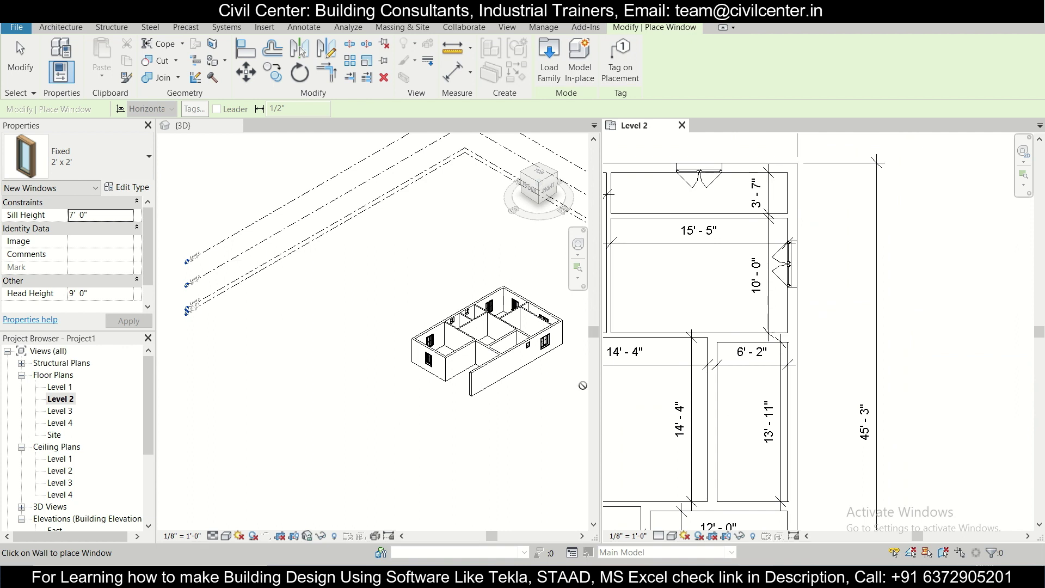
pyautogui.scroll(3, 539, 354)
pyautogui.scroll(2, 540, 354)
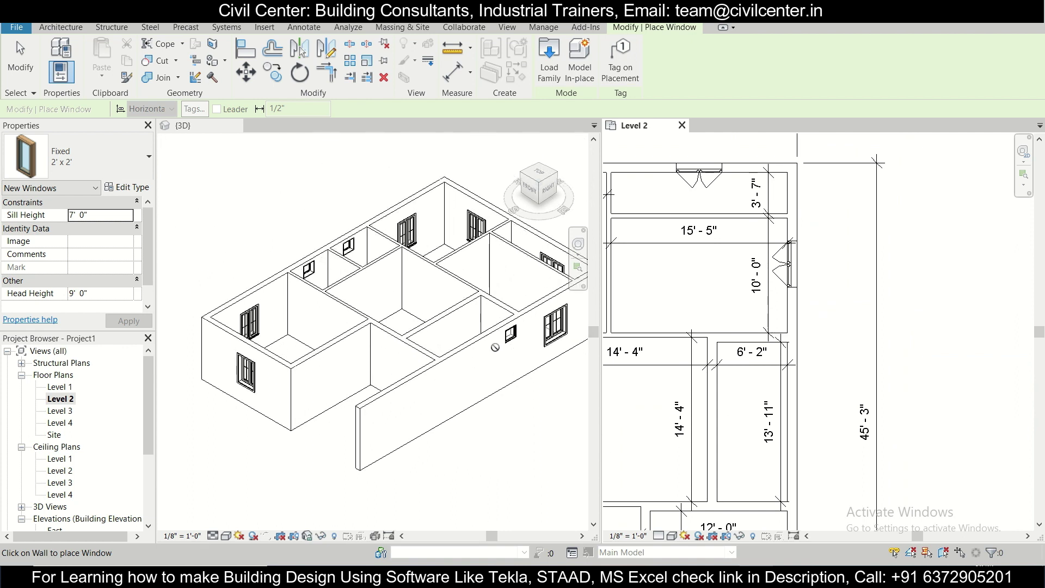
pyautogui.scroll(-2, 495, 347)
pyautogui.scroll(-3, 697, 376)
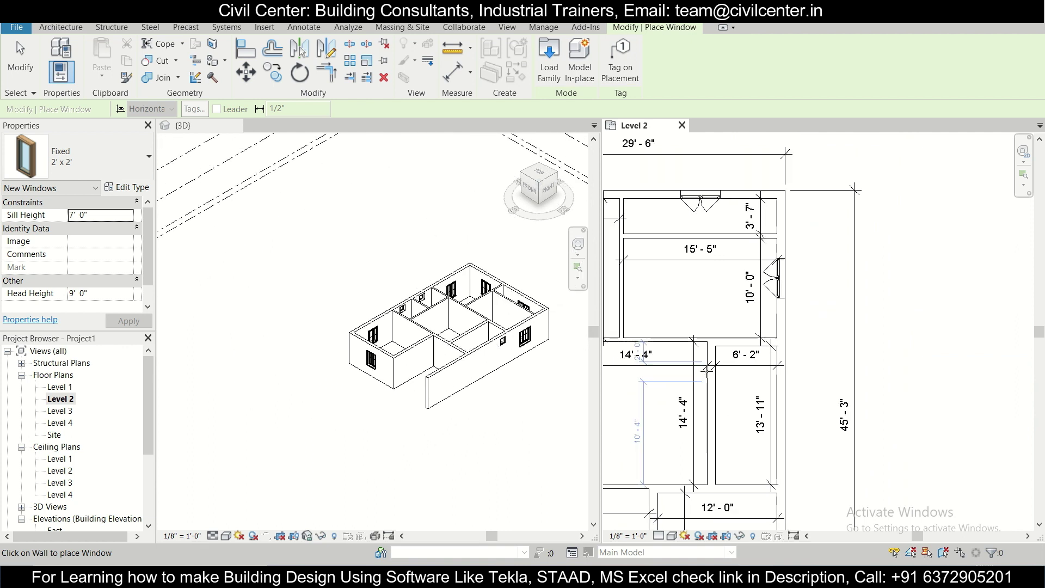
# Start the Door command and switch to the reference ground floor plan PDF to examine the door schedule and door locations
pyautogui.moveTo(675, 375); pyautogui.dragTo(835, 340, button='middle')
pyautogui.scroll(2, 737, 362)
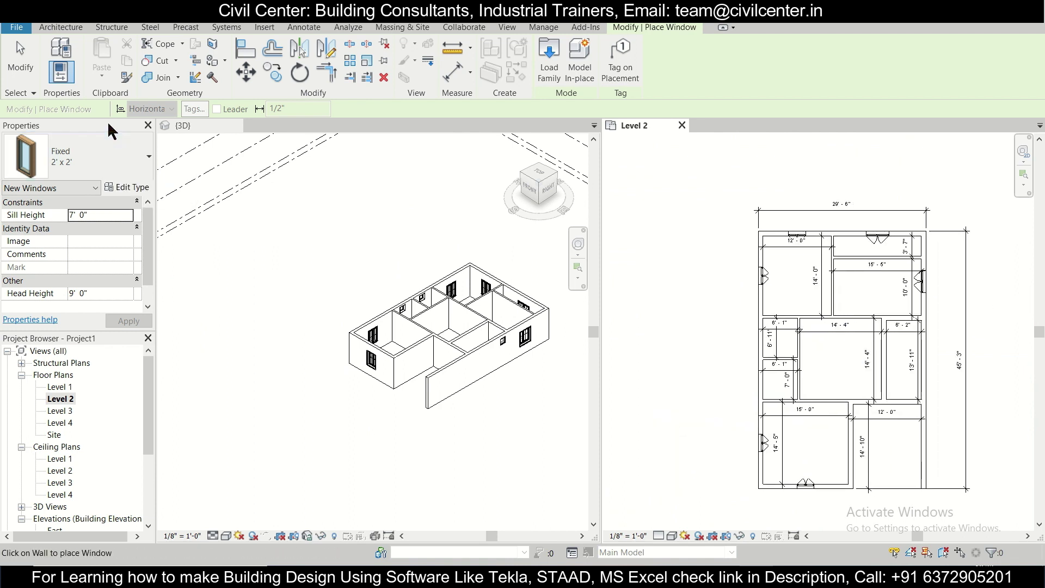
pyautogui.click(60, 27)
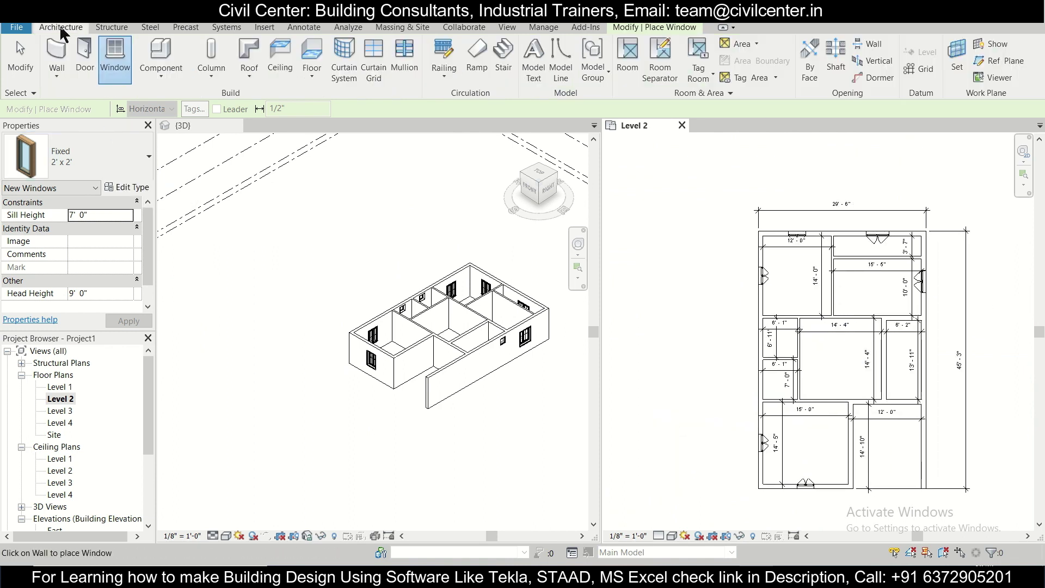
pyautogui.click(85, 72)
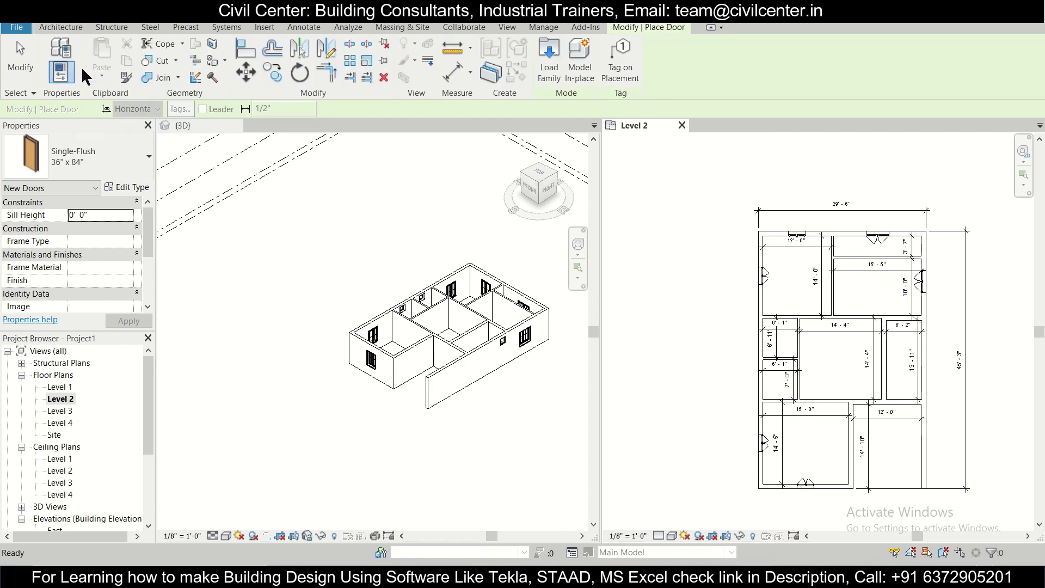
pyautogui.hotkey('alt', 'Tab')
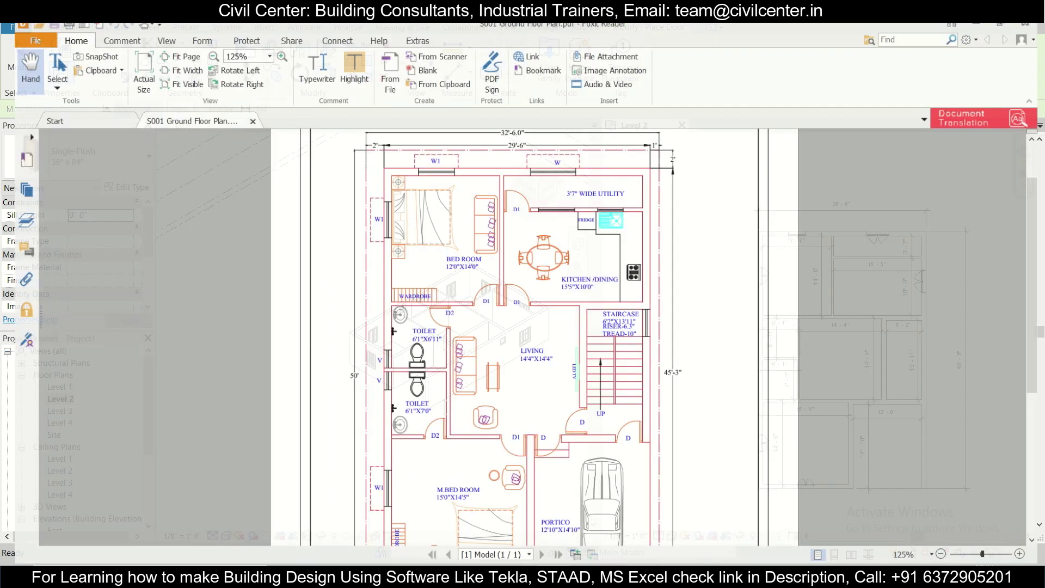
pyautogui.scroll(-4, 514, 467)
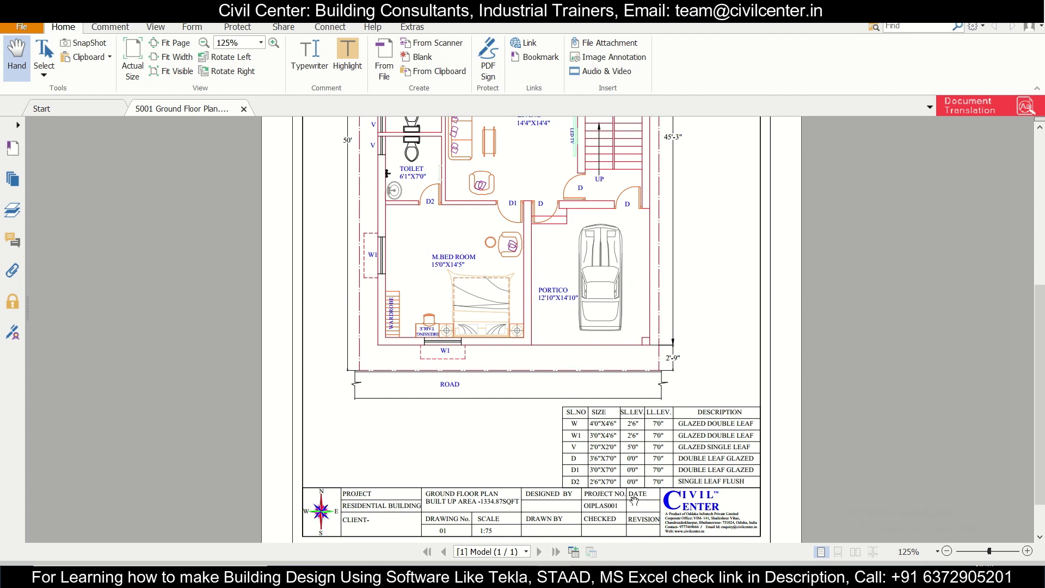
pyautogui.scroll(2, 634, 500)
pyautogui.scroll(2, 634, 500)
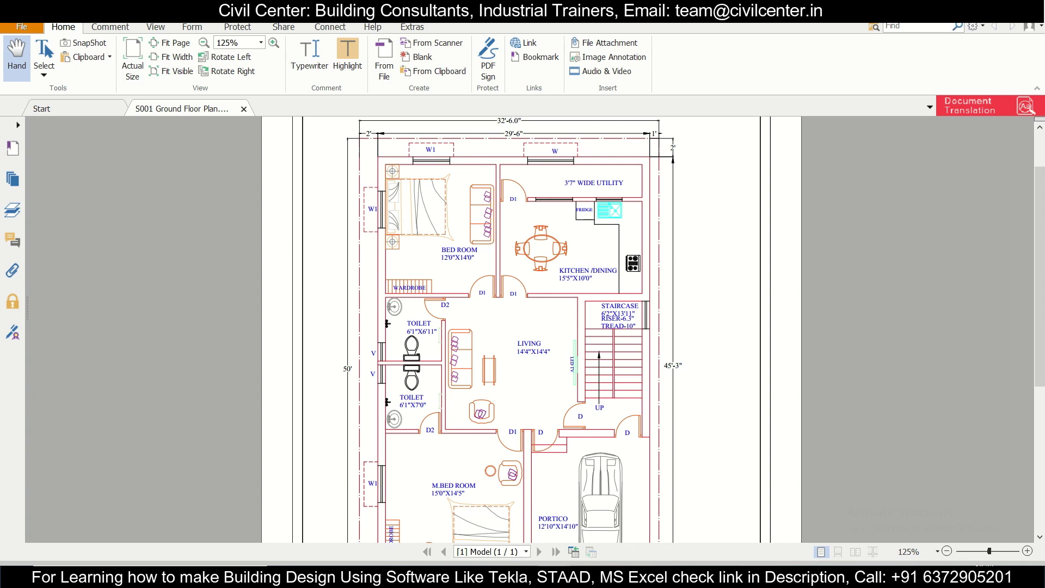
# Switch back to Revit and duplicate the Single-Flush 36" x 84" door type as 3'6" x 7'
pyautogui.click(610, 577)
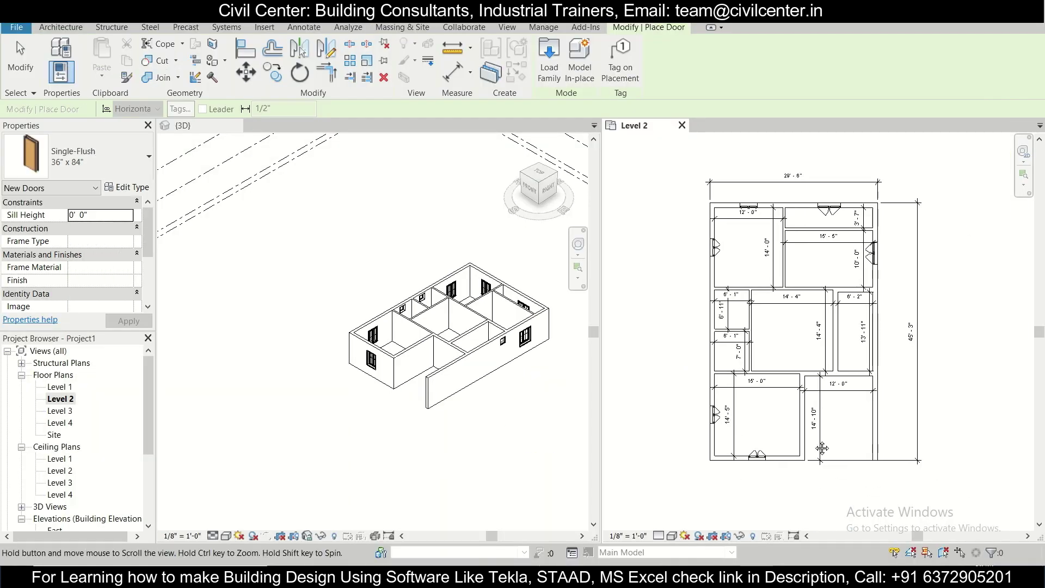
pyautogui.scroll(2, 822, 448)
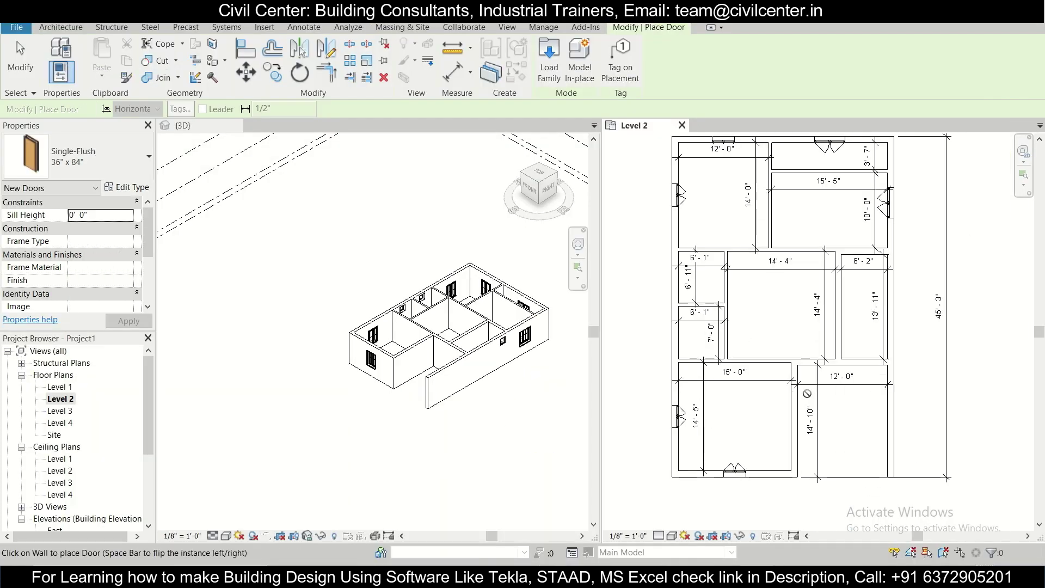
pyautogui.click(106, 150)
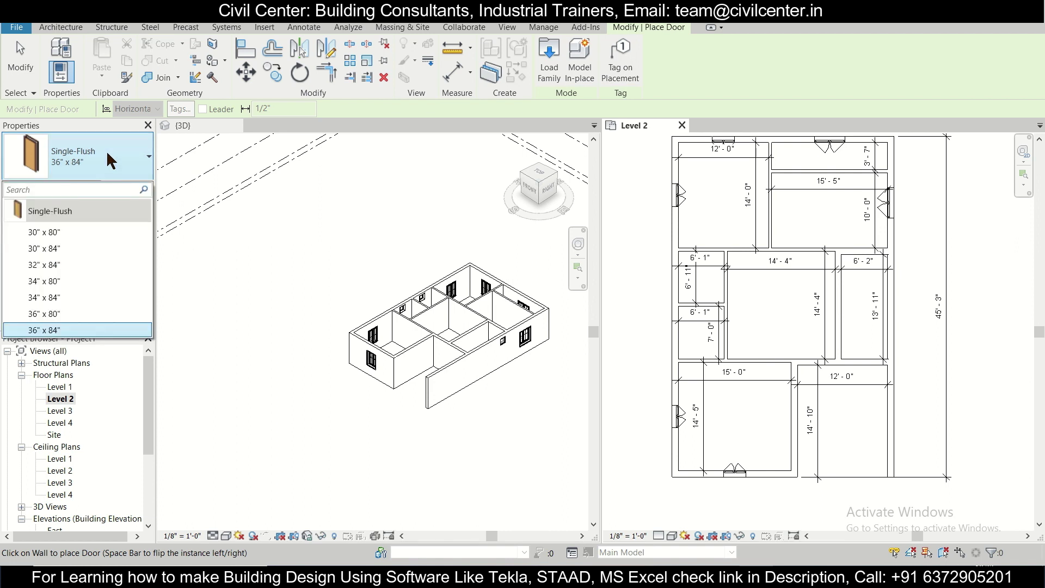
pyautogui.click(78, 331)
pyautogui.click(132, 188)
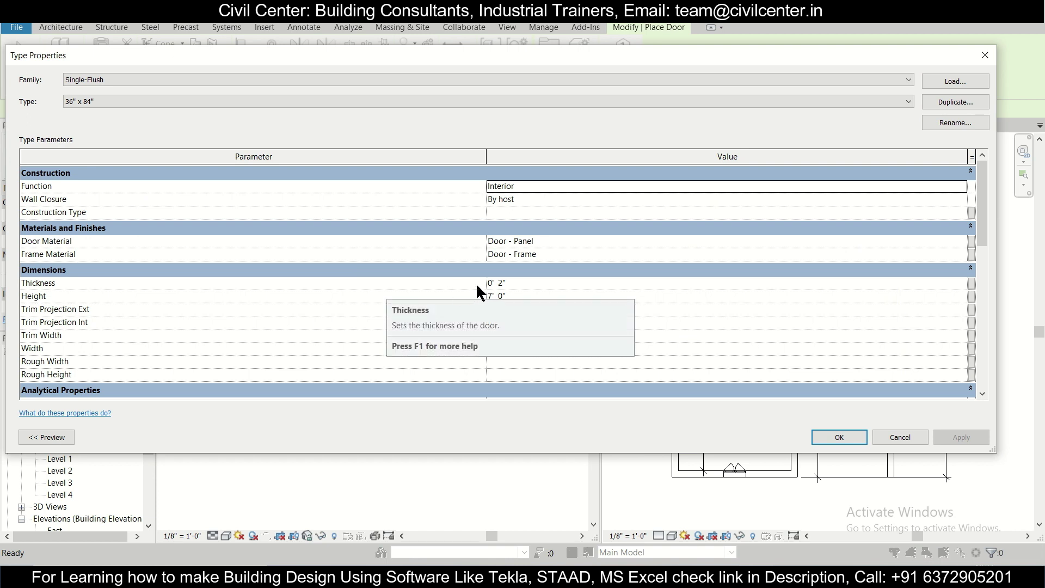
pyautogui.click(960, 103)
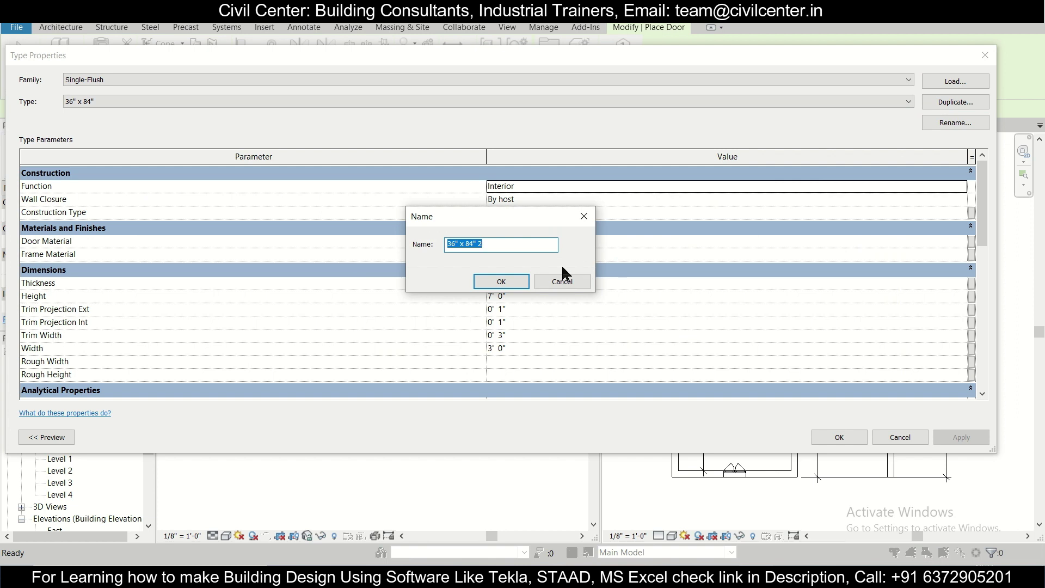
pyautogui.write('3\'6" x 7')
pyautogui.click(522, 281)
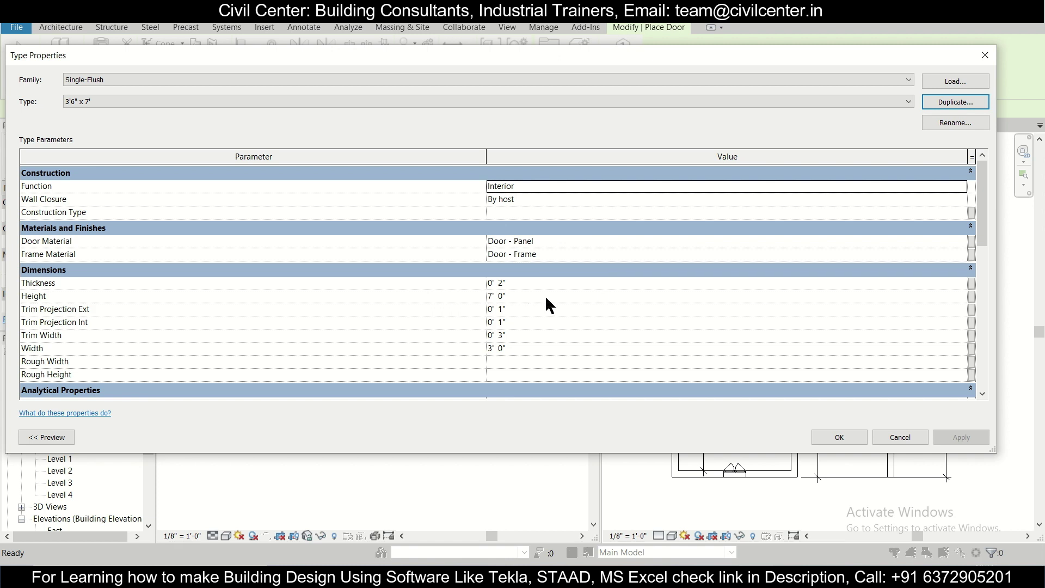
# Set the width of the 3'6" x 7' door type to match its name and accept the type properties
pyautogui.click(502, 349)
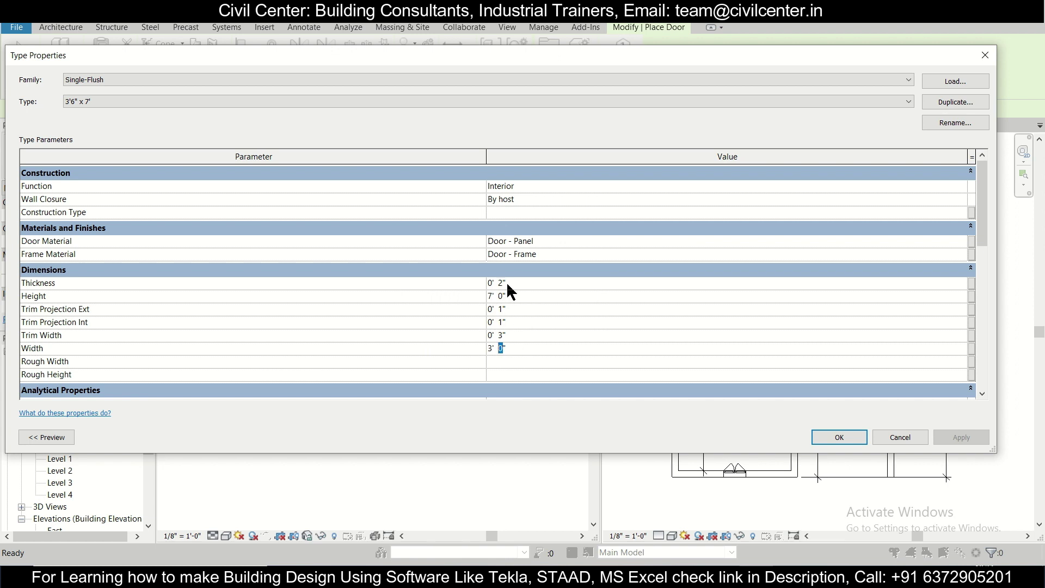
pyautogui.write('4')
pyautogui.click(839, 437)
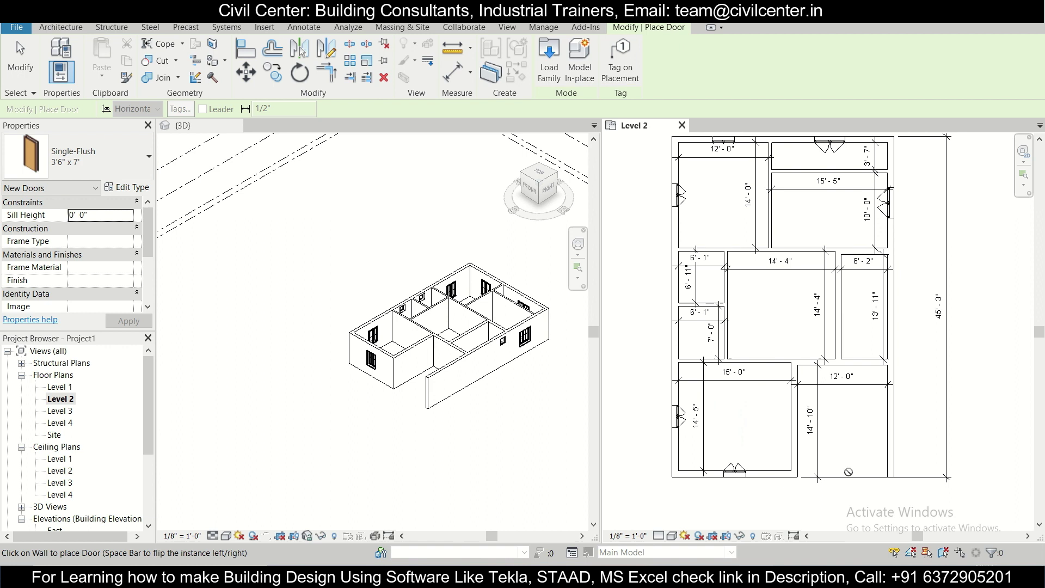
# Place a Single-Flush 3'6" x 7' door in the 12'-0" portico's rear wall, about 0'-6" from the bedroom partition and swinging into the portico
pyautogui.scroll(2, 852, 465)
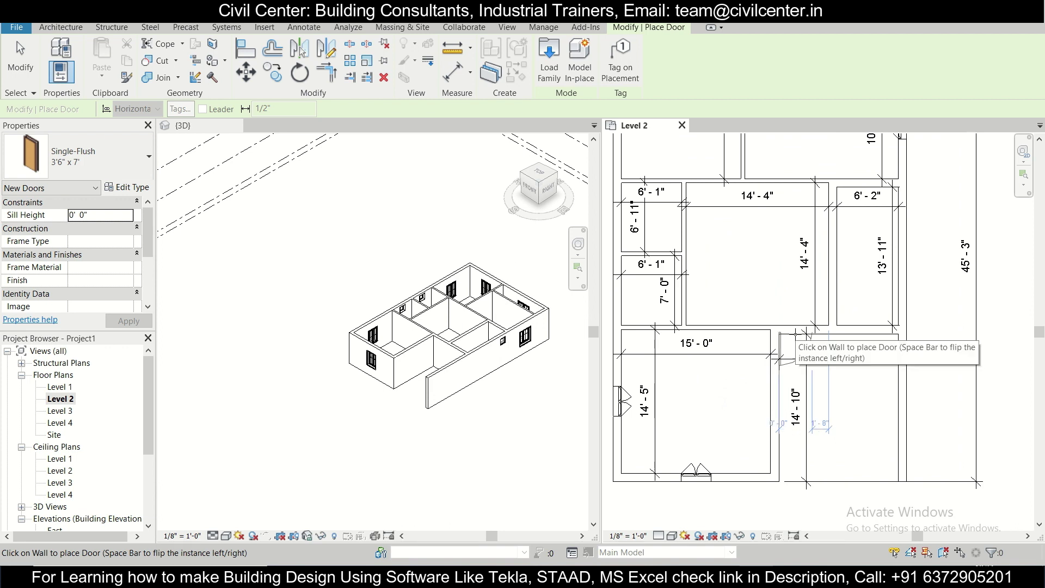
pyautogui.scroll(3, 796, 334)
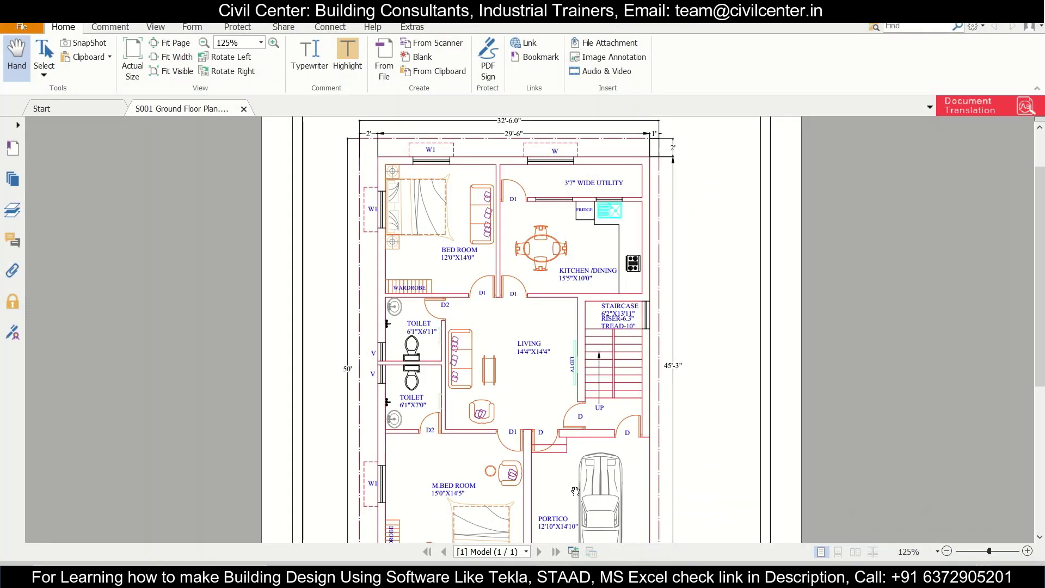
pyautogui.scroll(3, 576, 491)
pyautogui.scroll(-3, 563, 525)
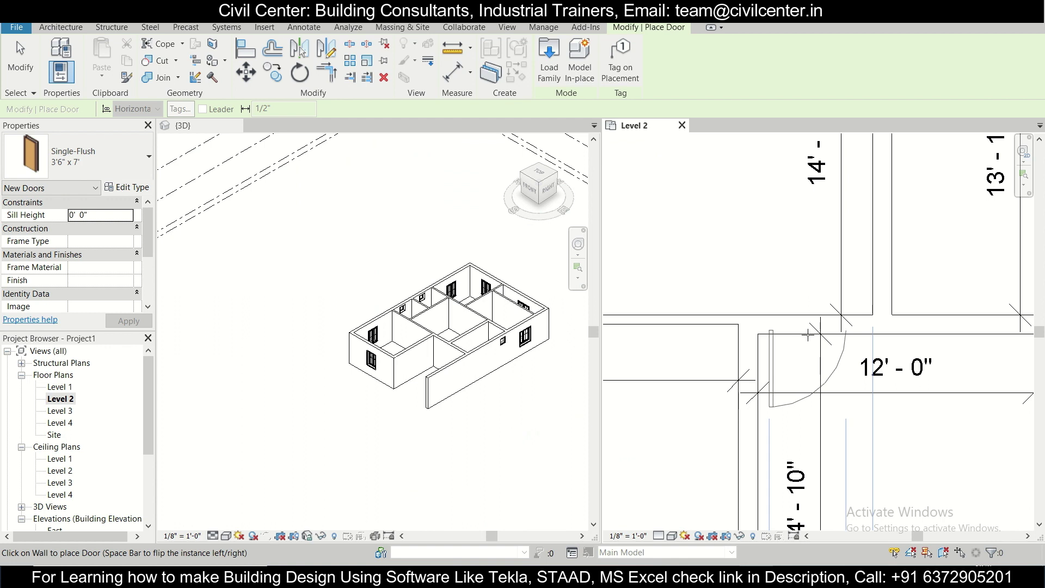
pyautogui.click(808, 336)
pyautogui.scroll(-2, 879, 367)
pyautogui.scroll(2, 878, 366)
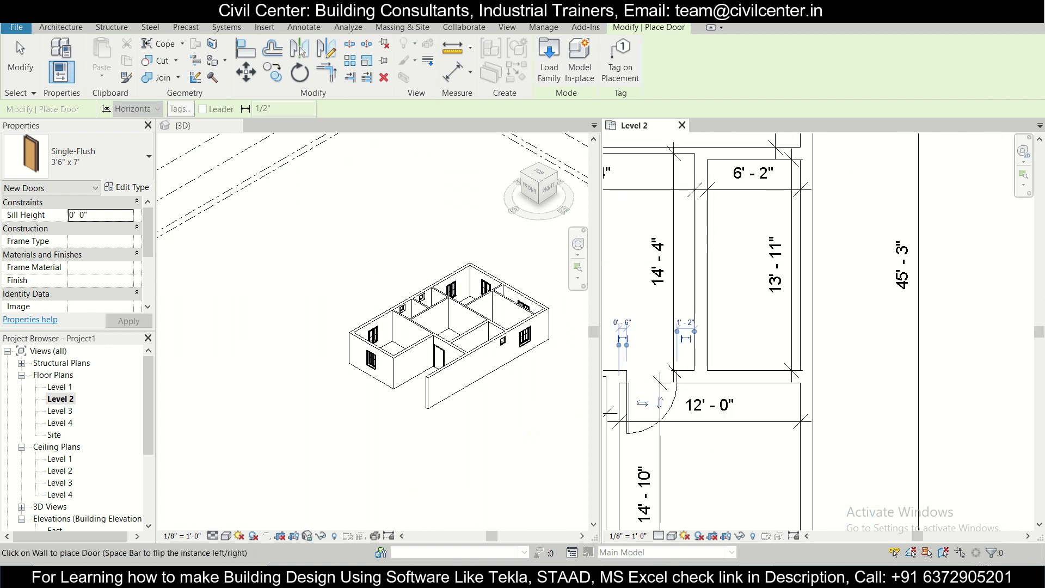
# Place a Single-Flush 3'6" x 7' door between the staircase and portico, about 0'-2" from the outer wall and swinging into the staircase
pyautogui.hotkey('alt', 'Tab')
pyautogui.hotkey('alt', 'Tab')
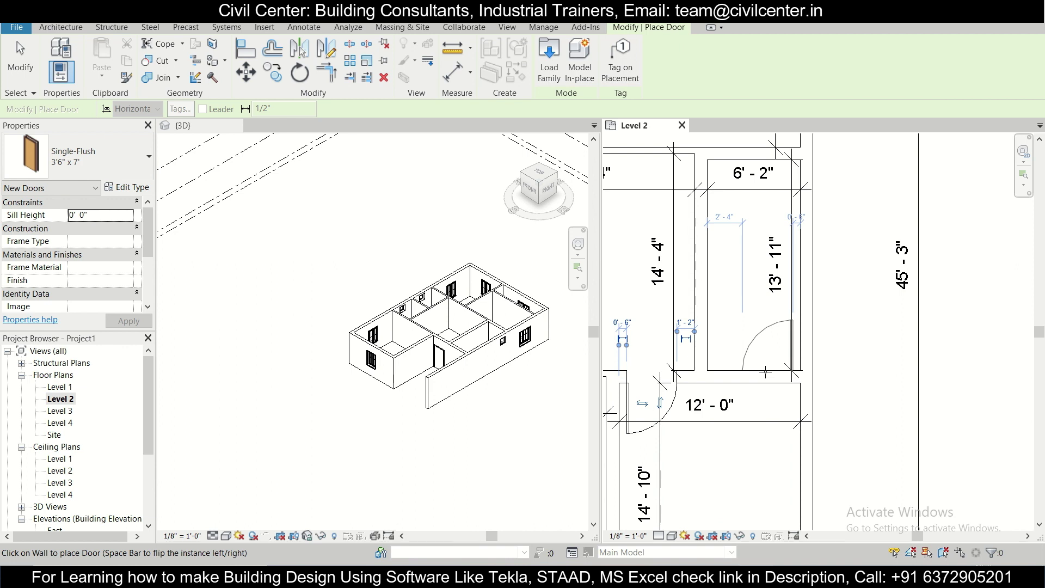
pyautogui.scroll(2, 765, 372)
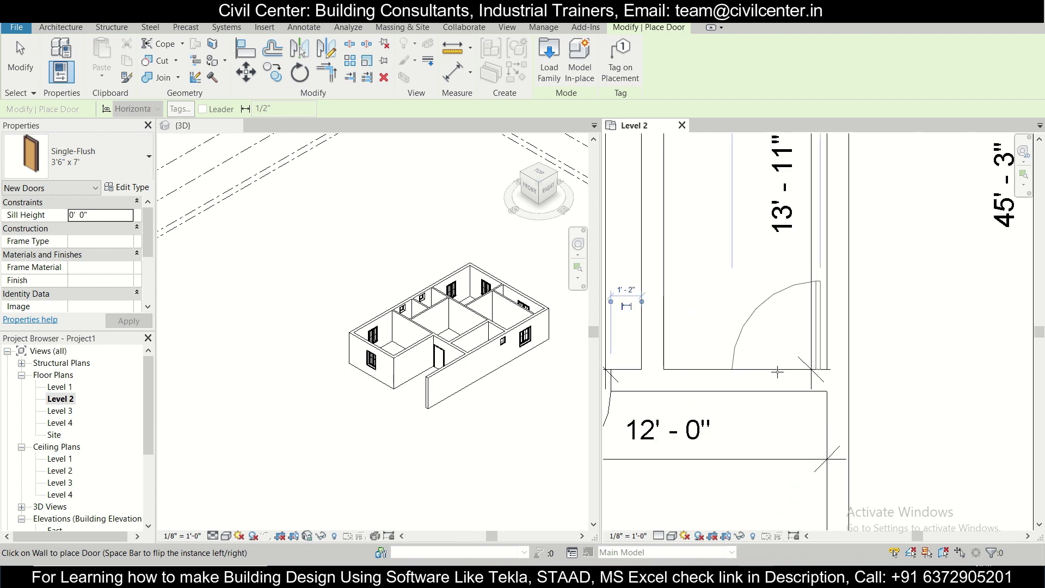
pyautogui.click(779, 371)
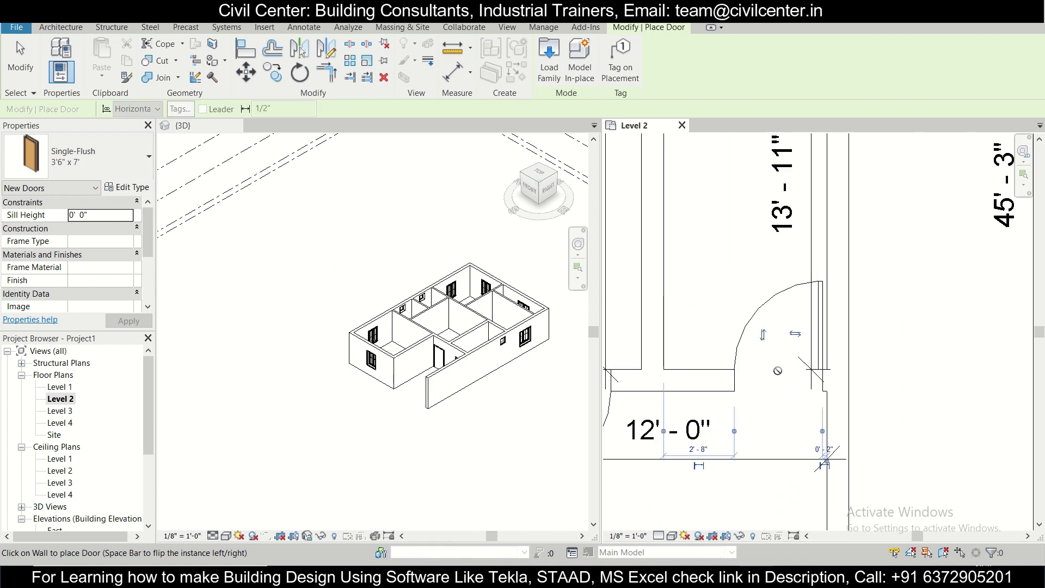
# Examine the door between the living room and staircase on the reference ground floor plan PDF and compare its position with the Level 2 walls
pyautogui.scroll(-2, 742, 442)
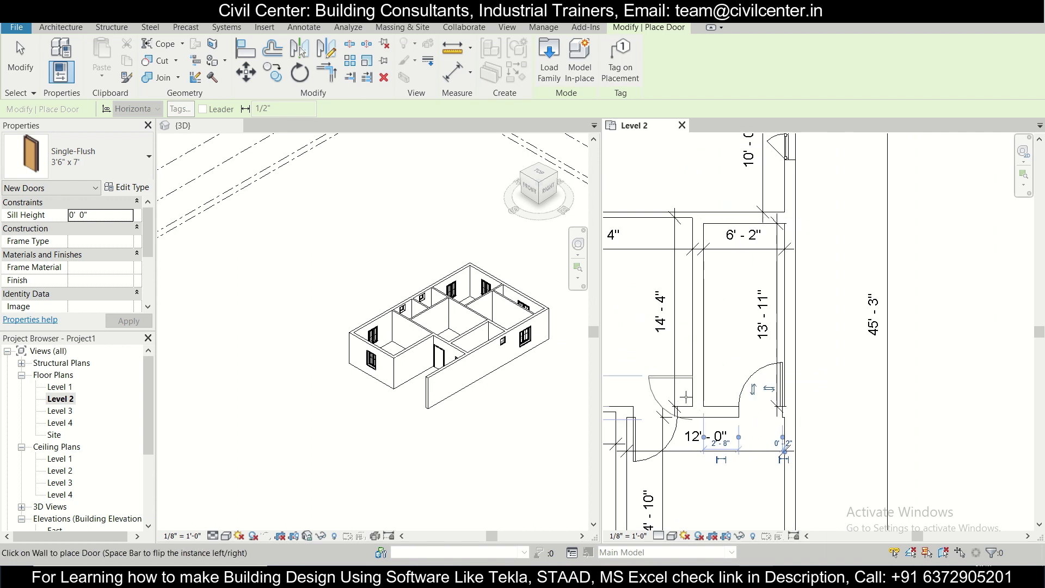
pyautogui.scroll(2, 686, 396)
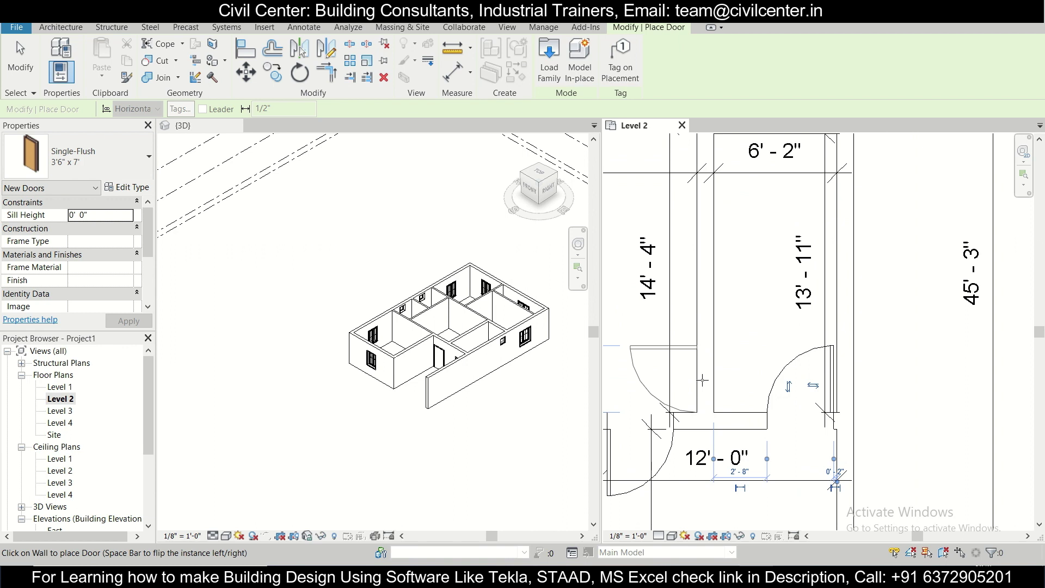
pyautogui.scroll(-1, 703, 379)
pyautogui.moveTo(700, 379); pyautogui.dragTo(803, 371, button='middle')
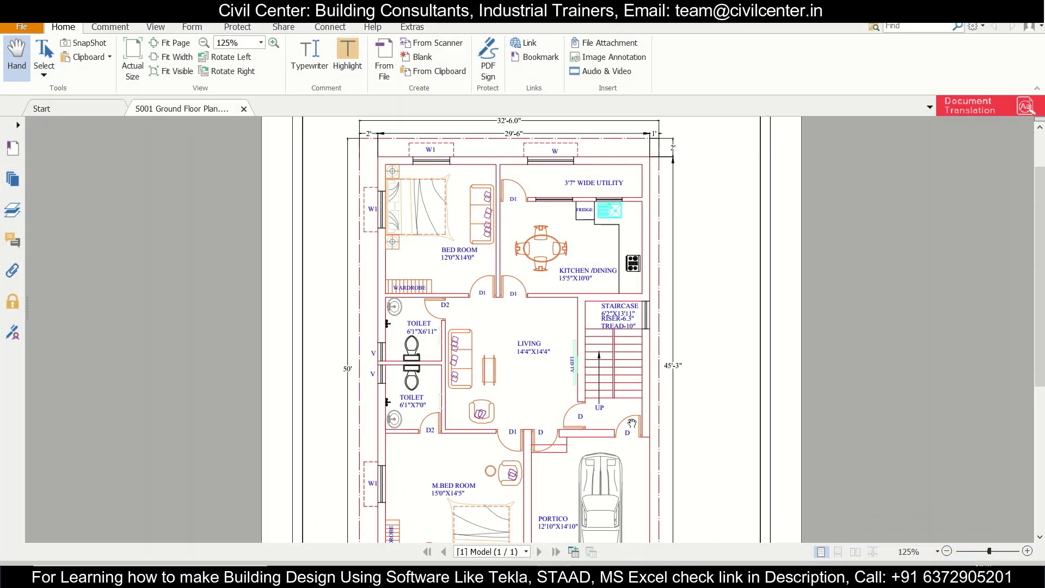
pyautogui.keyDown('ctrl'); pyautogui.scroll(2, 626, 378); pyautogui.keyUp('ctrl')
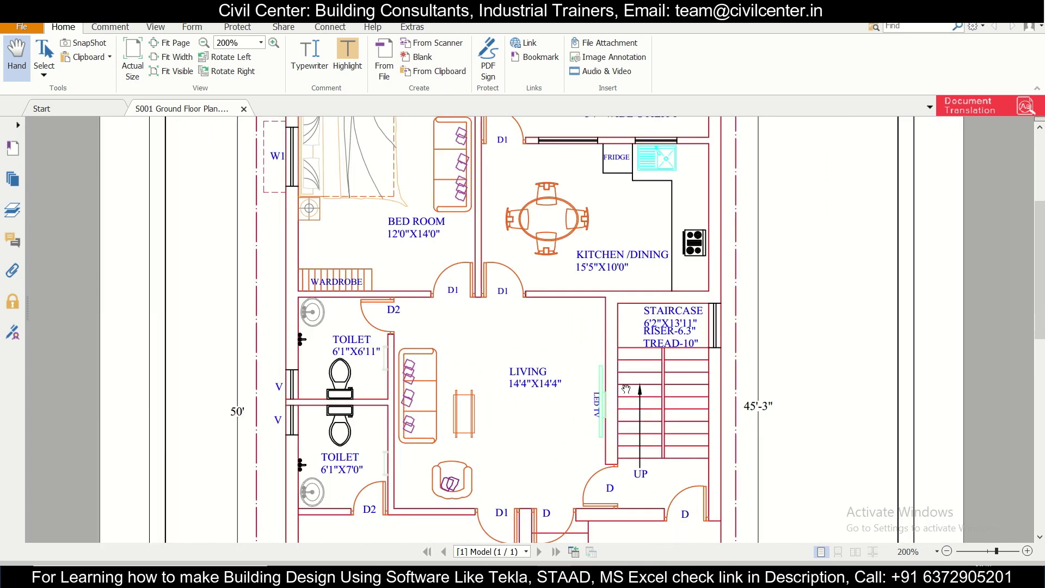
pyautogui.scroll(-3, 626, 389)
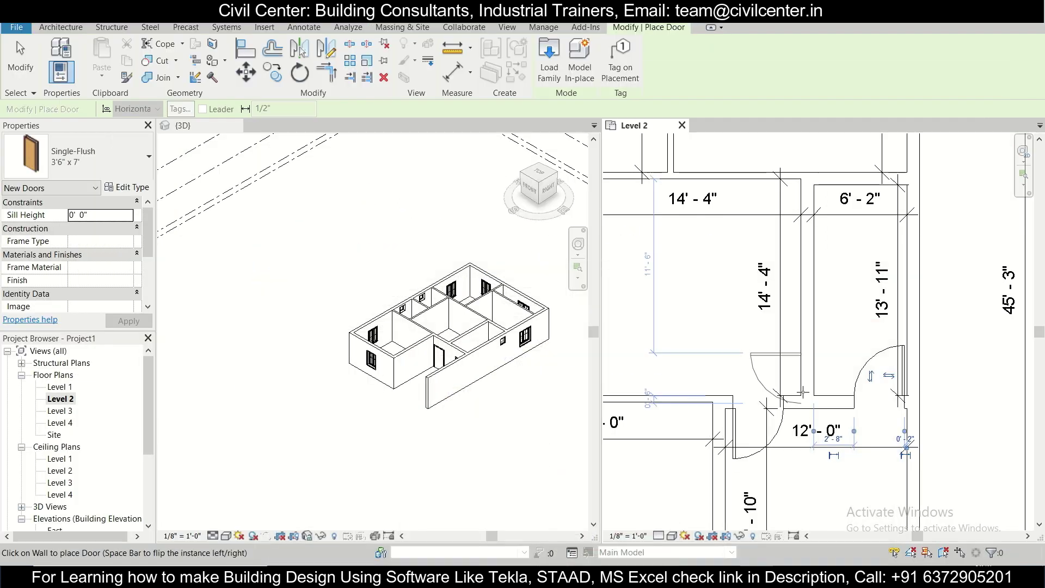
pyautogui.scroll(2, 801, 392)
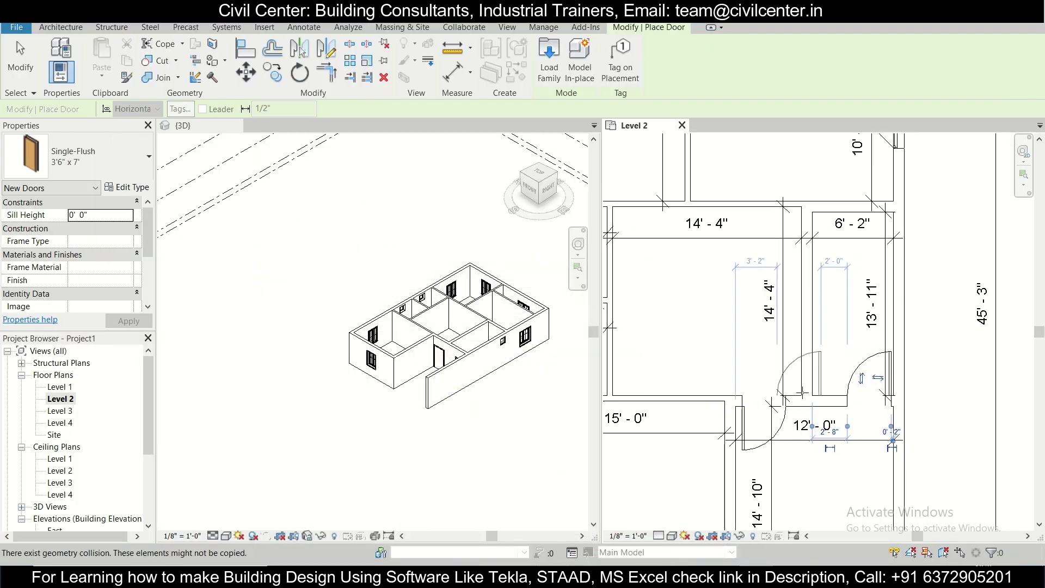
pyautogui.scroll(-2, 802, 392)
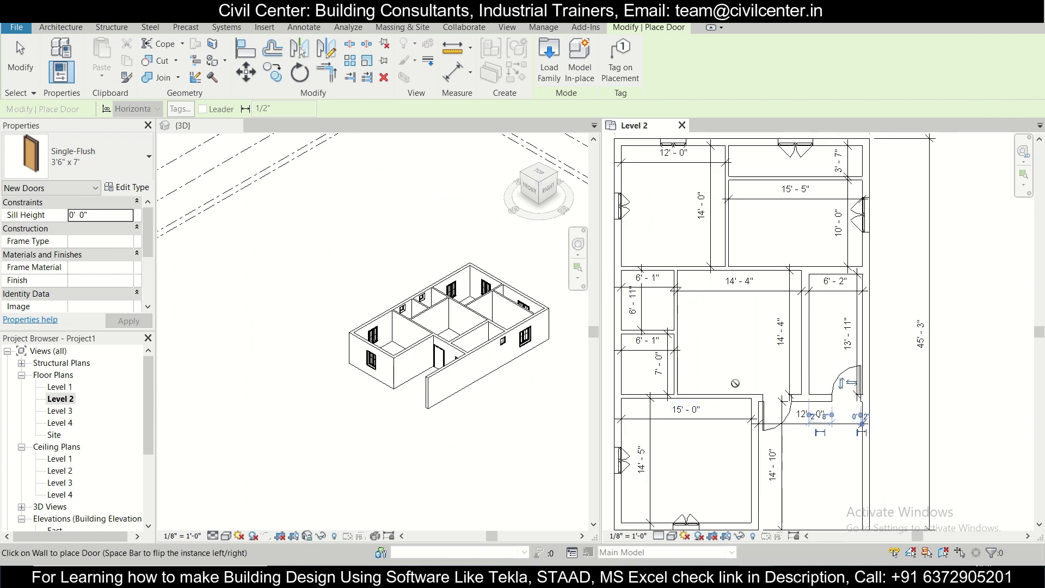
pyautogui.scroll(2, 757, 193)
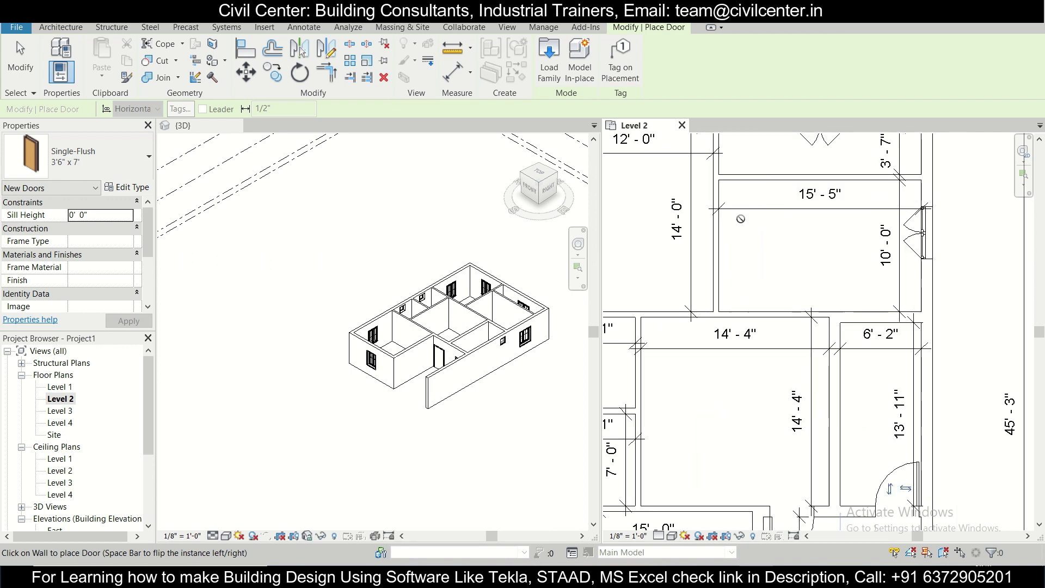
pyautogui.scroll(-2, 750, 453)
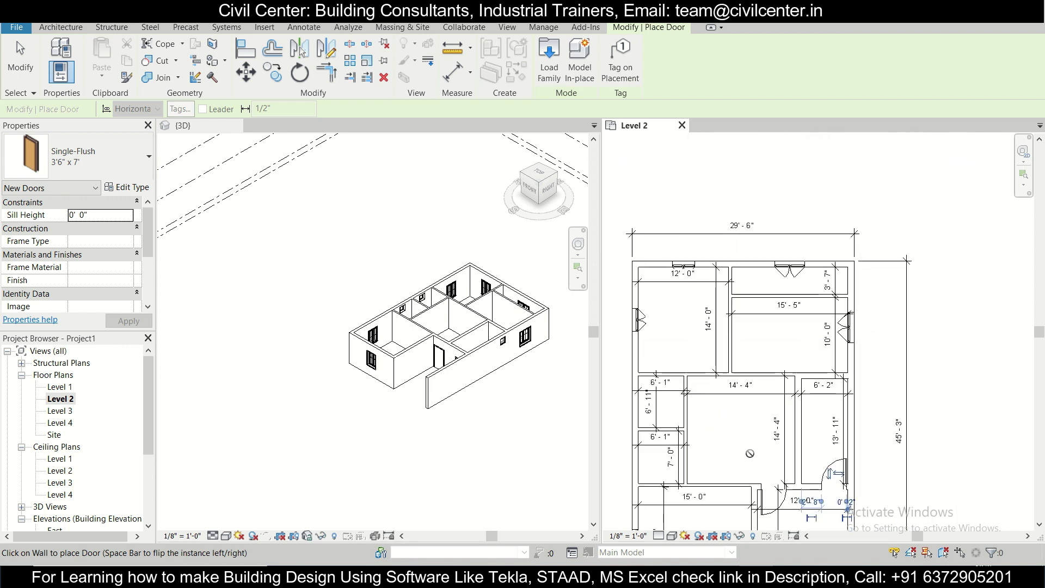
pyautogui.click(136, 189)
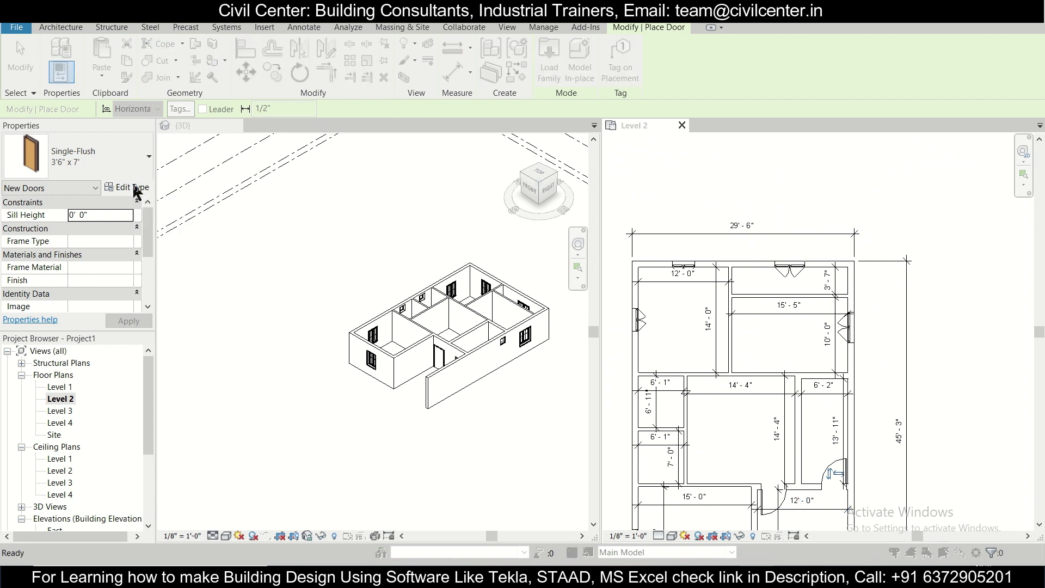
pyautogui.click(955, 104)
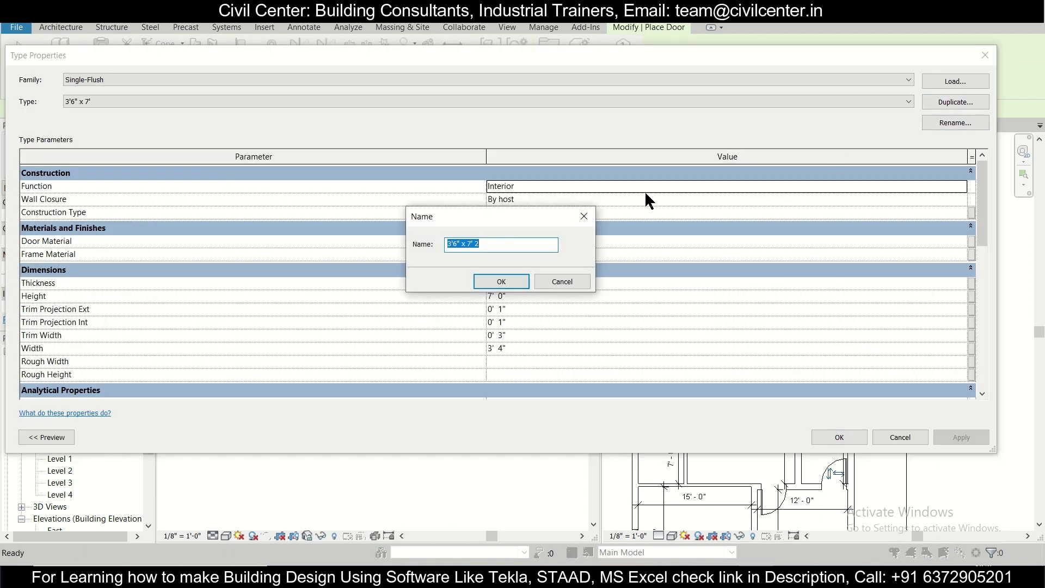
pyautogui.click(585, 217)
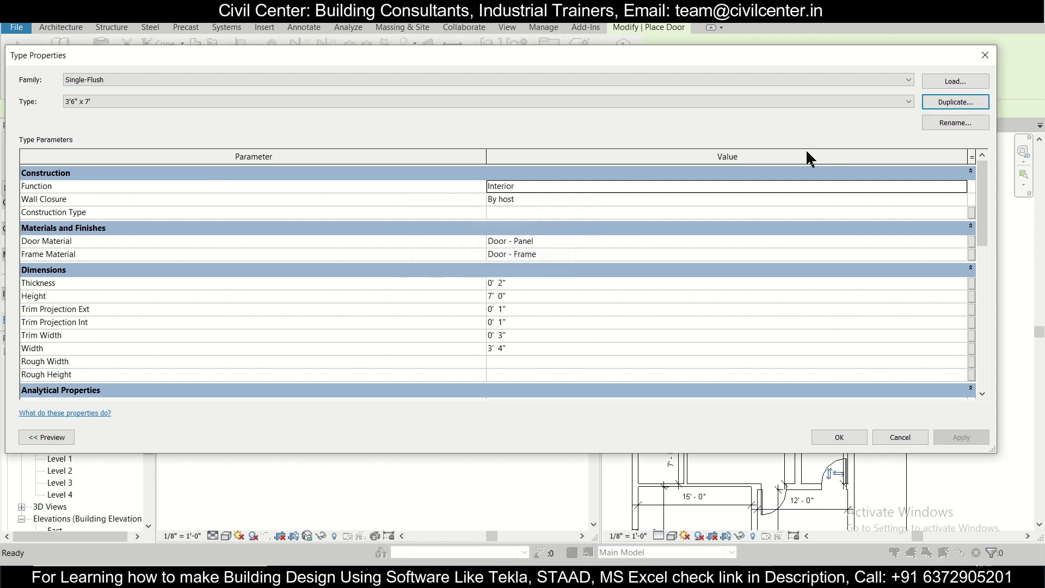
pyautogui.click(984, 55)
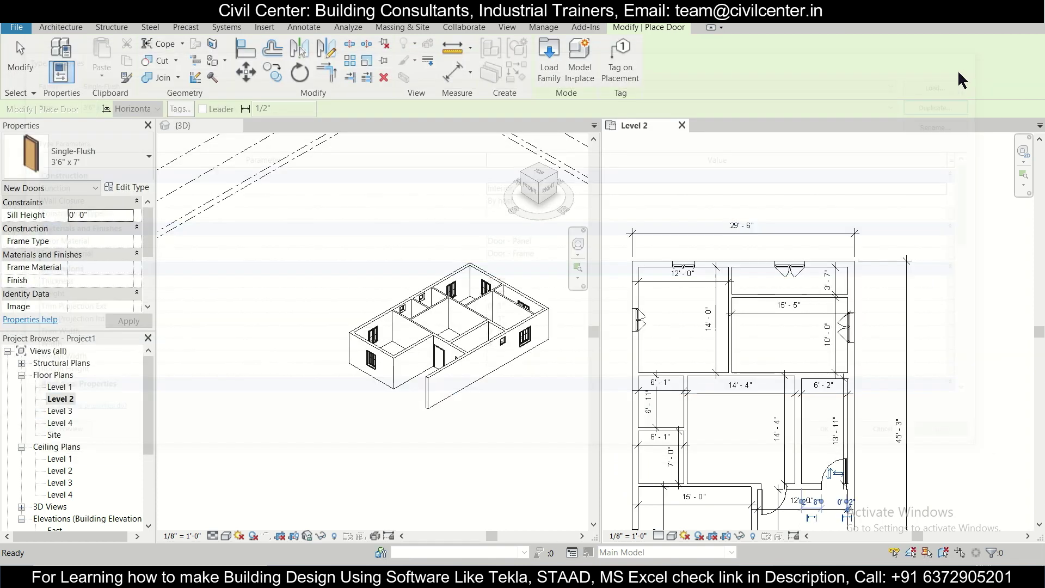
# Switch the door type to Single-Flush 36" x 84" and check its dimensions in the type properties
pyautogui.click(139, 145)
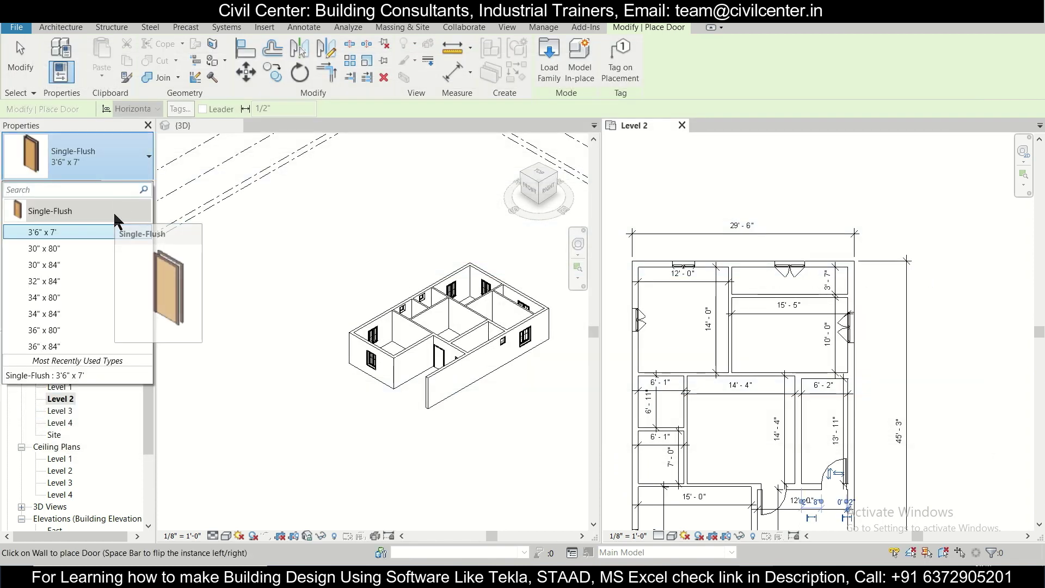
pyautogui.moveTo(109, 261)
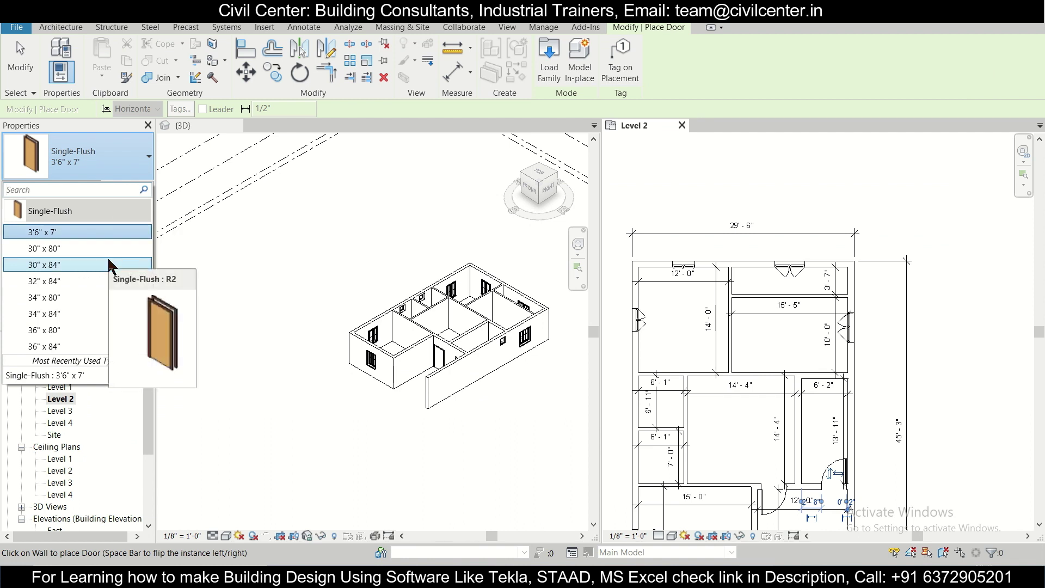
pyautogui.click(99, 346)
pyautogui.click(126, 188)
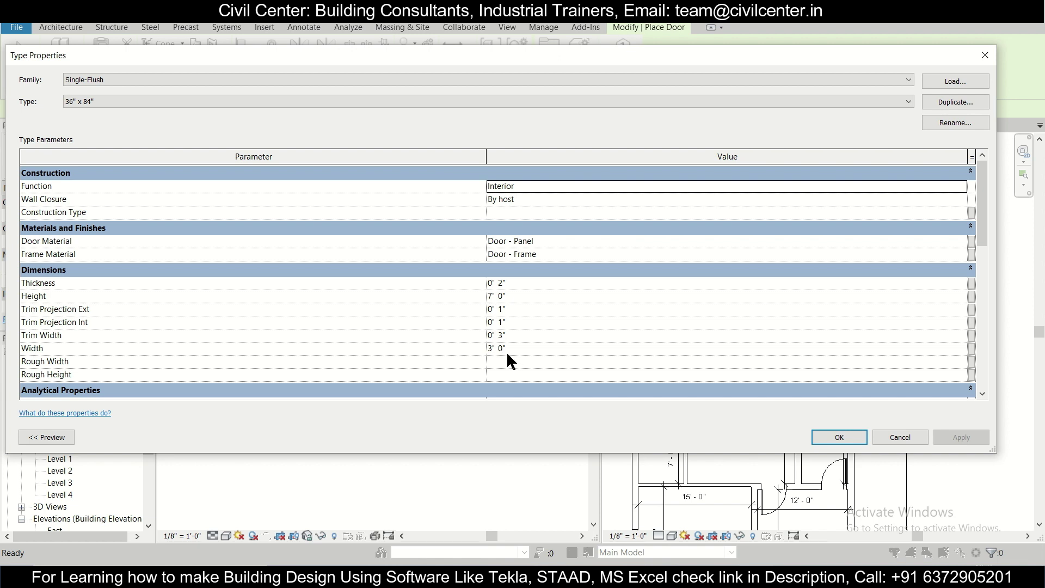
pyautogui.click(860, 437)
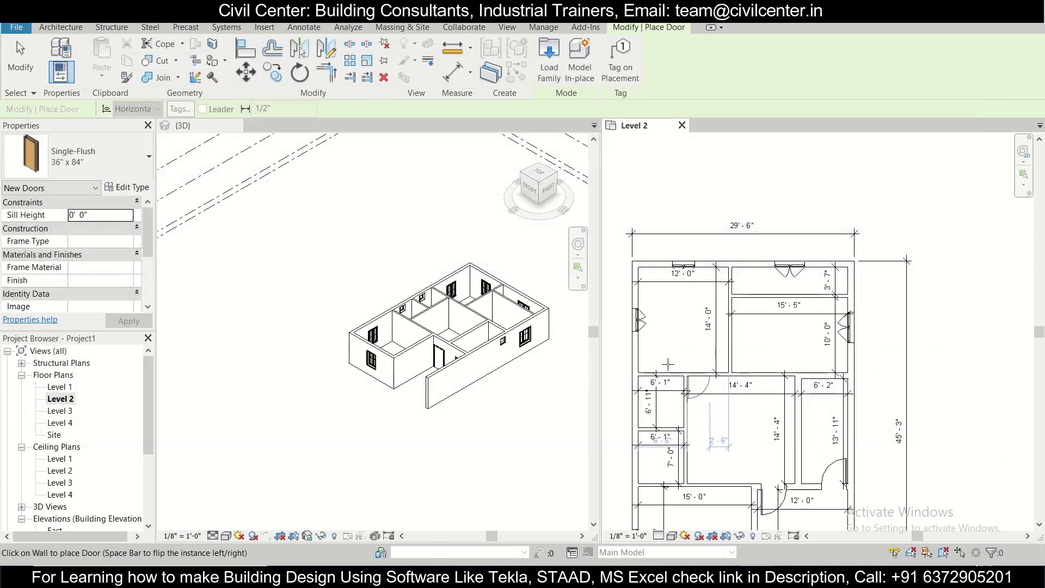
# Place a 36" x 84" door between utility and kitchen against the bedroom partition, flipped to hinge there and swing into the utility, per the reference PDF
pyautogui.scroll(3, 728, 362)
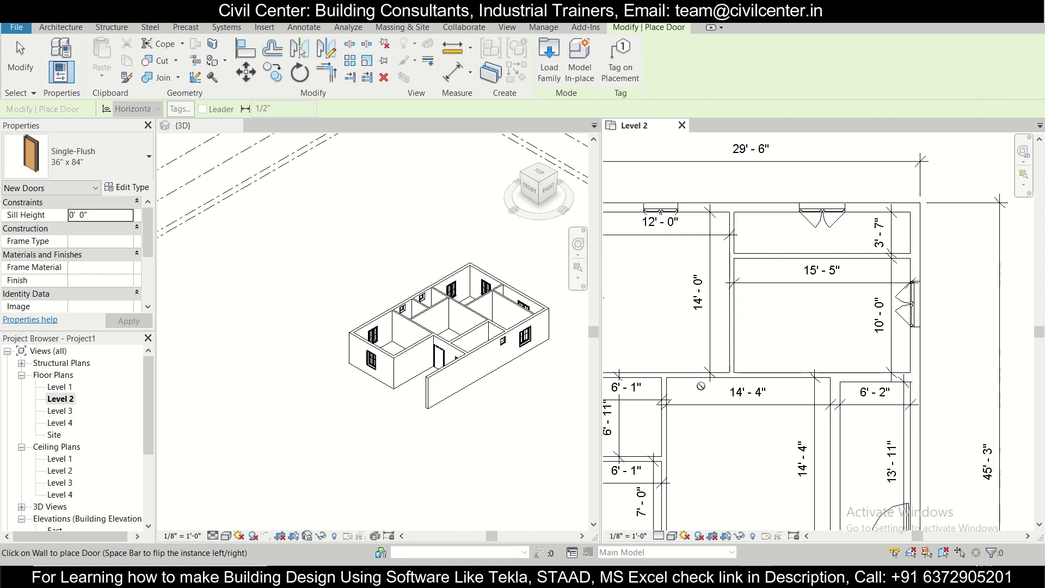
pyautogui.scroll(2, 778, 243)
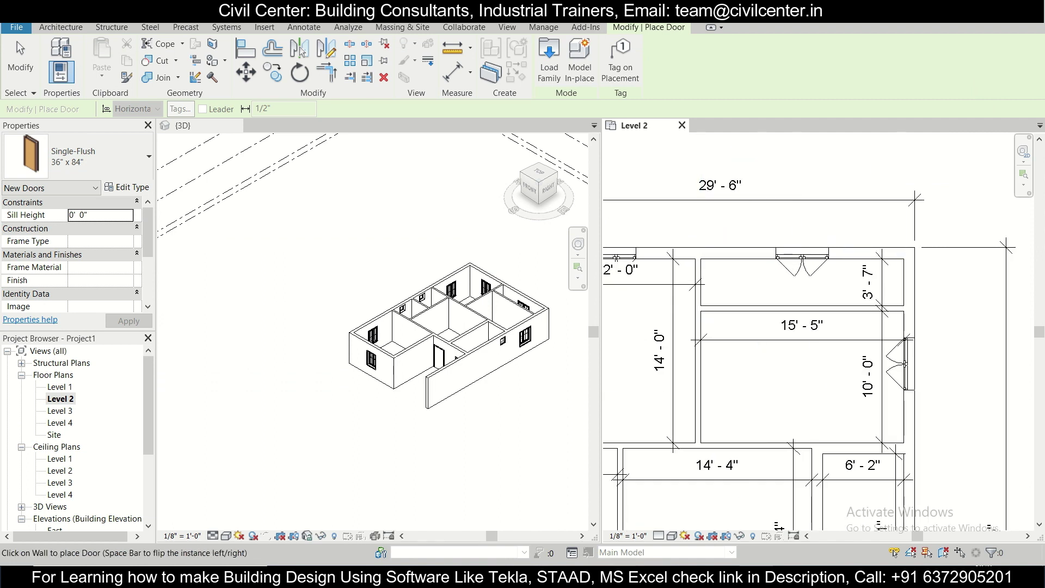
pyautogui.hotkey('alt', 'Tab')
pyautogui.scroll(3, 537, 237)
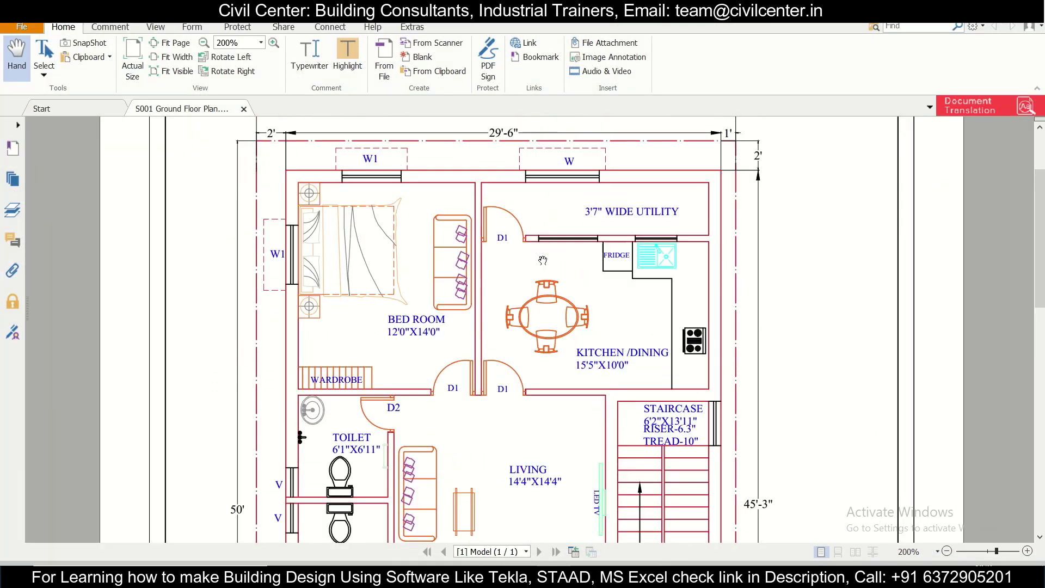
pyautogui.hotkey('alt', 'Tab')
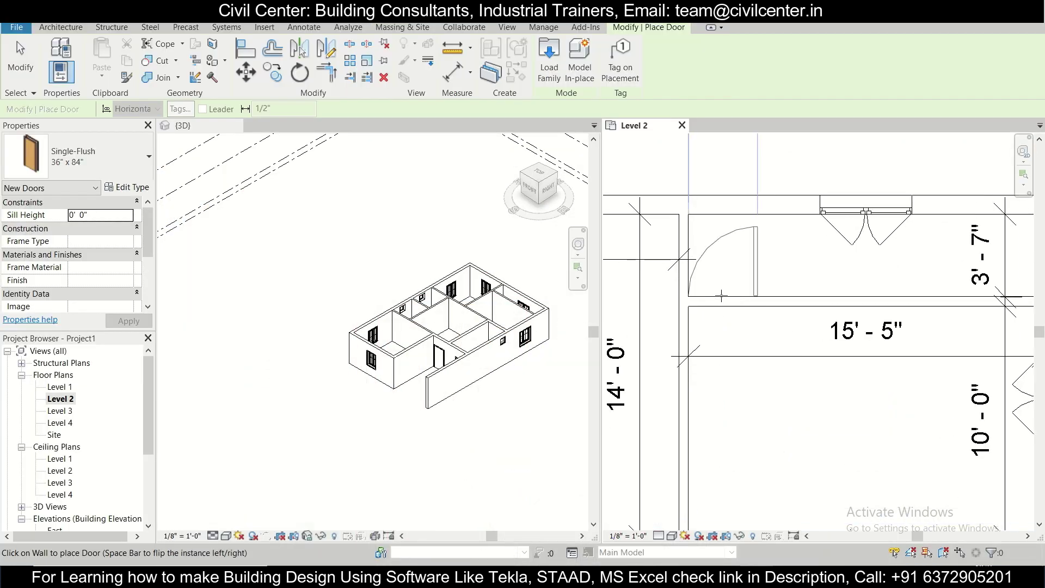
pyautogui.click(723, 294)
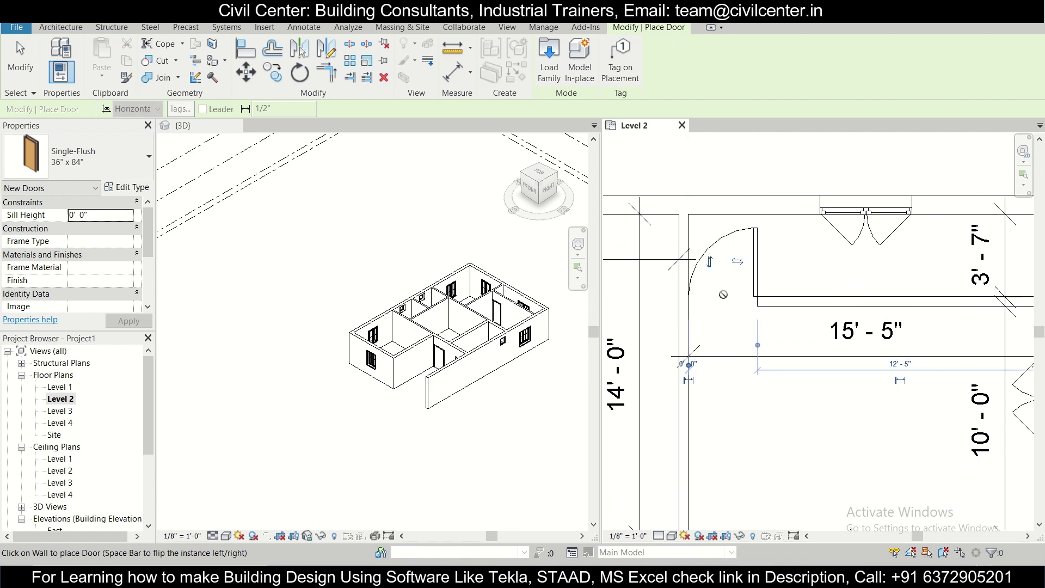
pyautogui.click(738, 261)
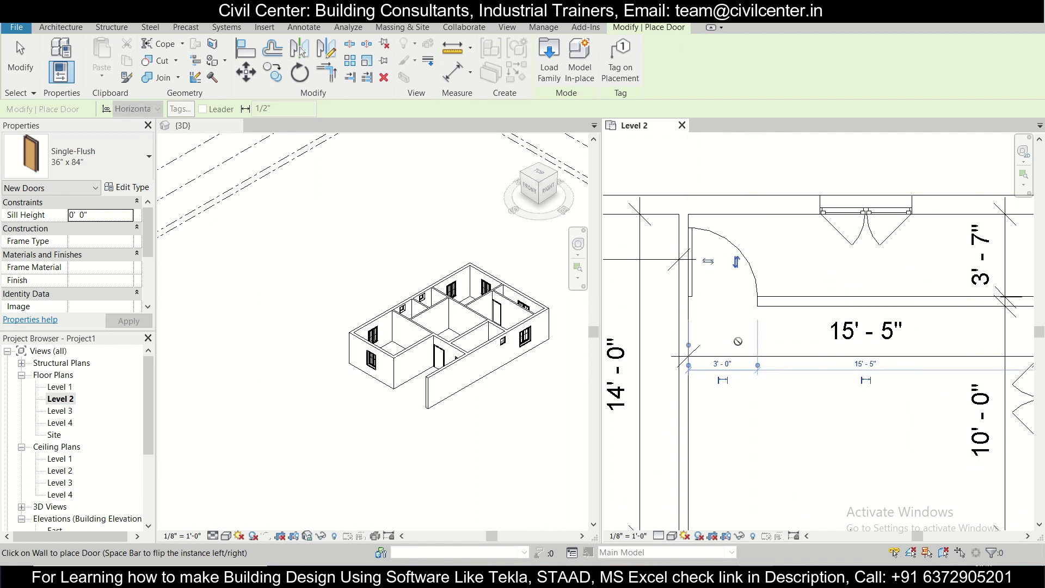
# Place a 36" x 84" door in the kitchen/living room wall against the bedroom partition, hinged at the partition and swinging into the kitchen
pyautogui.scroll(-2, 735, 327)
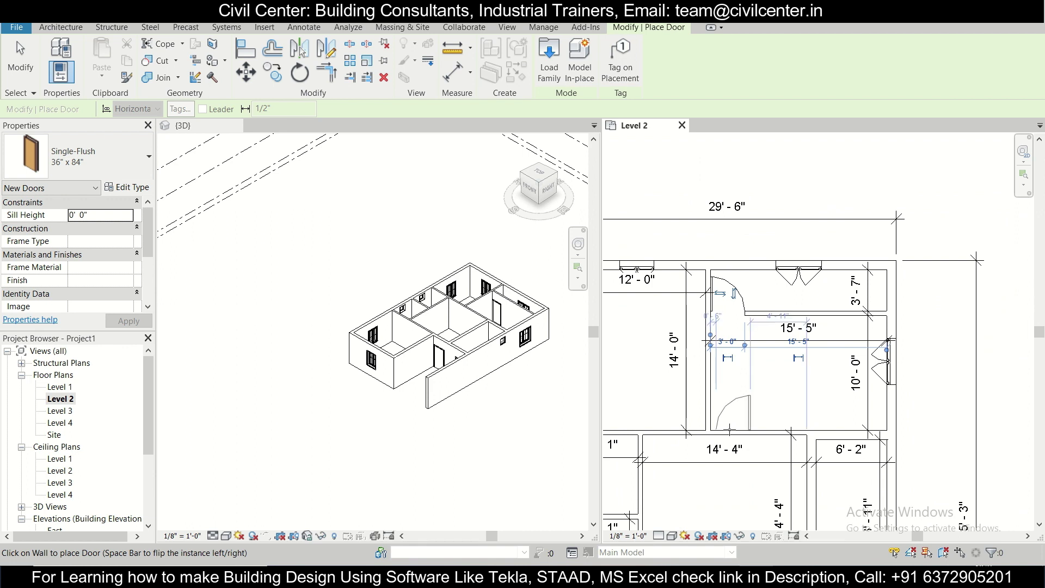
pyautogui.scroll(2, 727, 428)
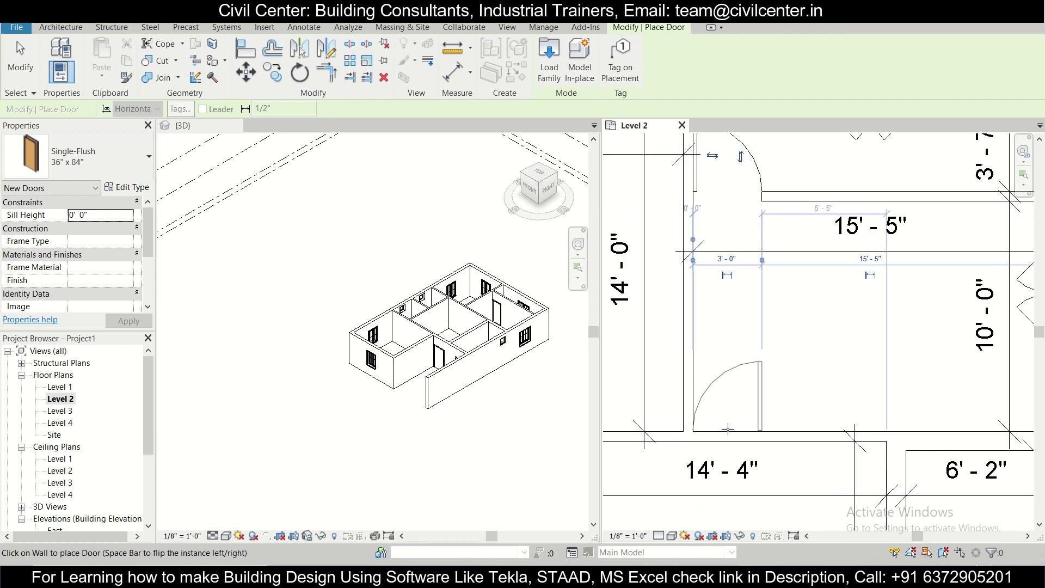
pyautogui.click(728, 429)
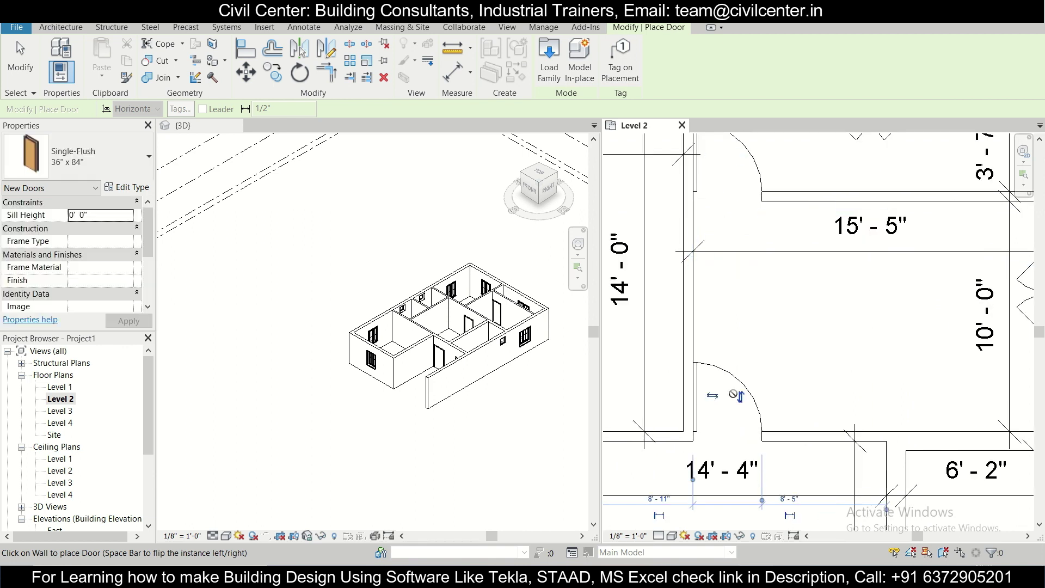
# Place a 36" x 84" door in the bedroom/living room wall against the partition, hinged at the partition and swinging into the bedroom
pyautogui.scroll(-5, 733, 393)
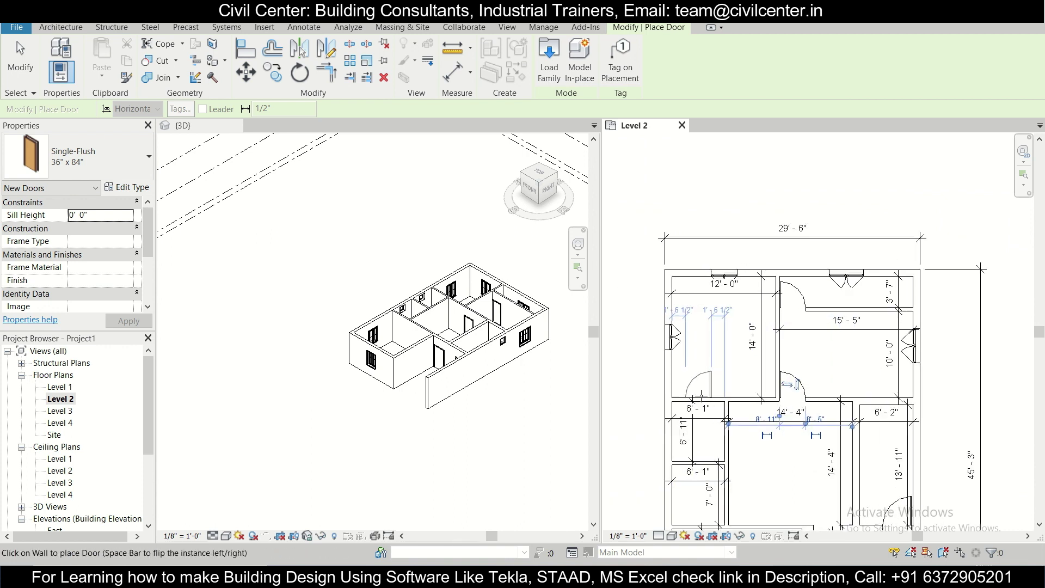
pyautogui.scroll(2, 702, 395)
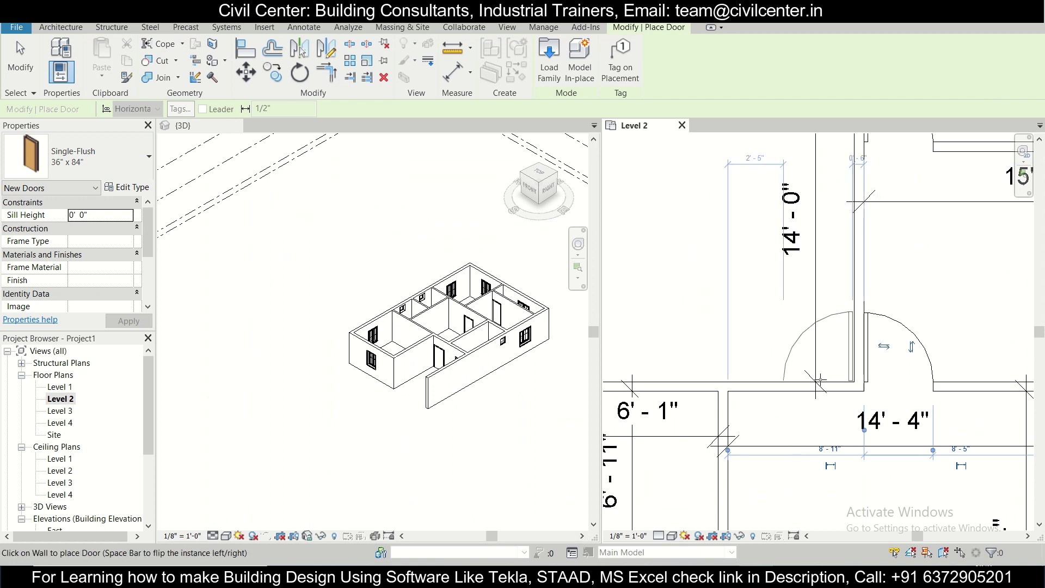
pyautogui.click(819, 381)
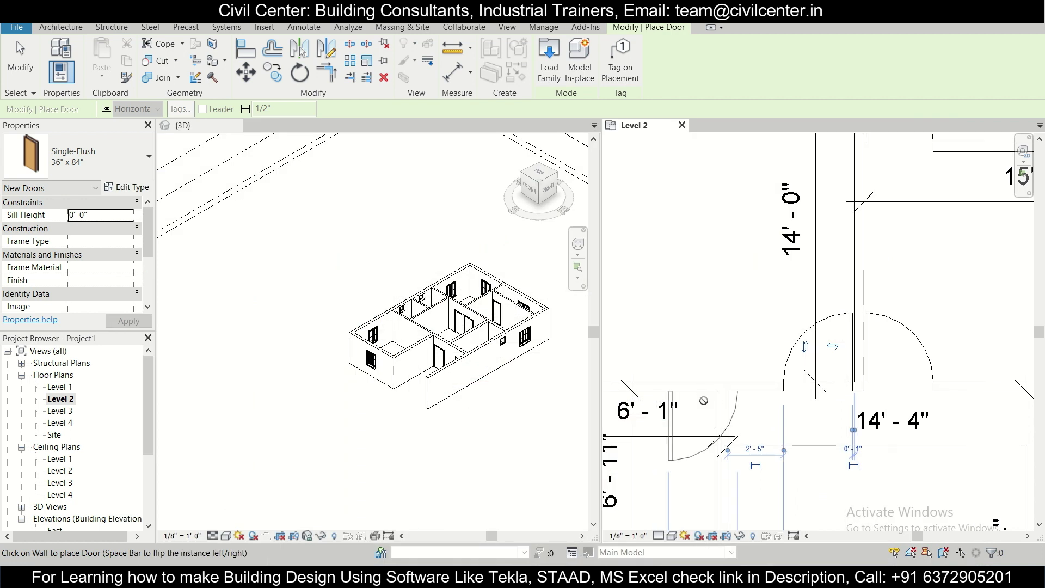
# Place a 36" x 84" door in the living/master bedroom wall, hinged at the portico end and swinging into the master bedroom, per the reference PDF
pyautogui.scroll(-5, 711, 397)
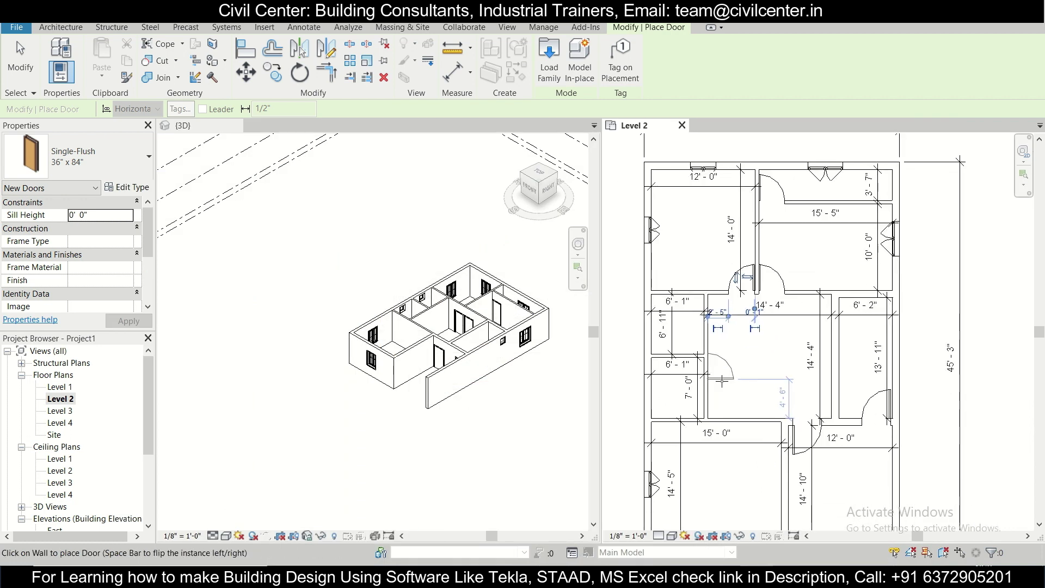
pyautogui.scroll(3, 746, 391)
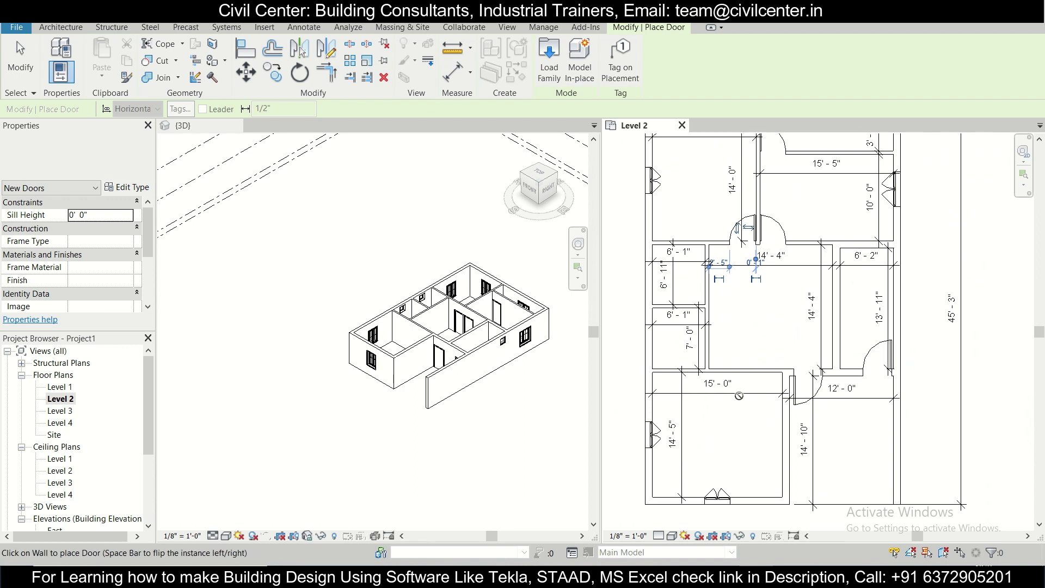
pyautogui.scroll(-2, 746, 391)
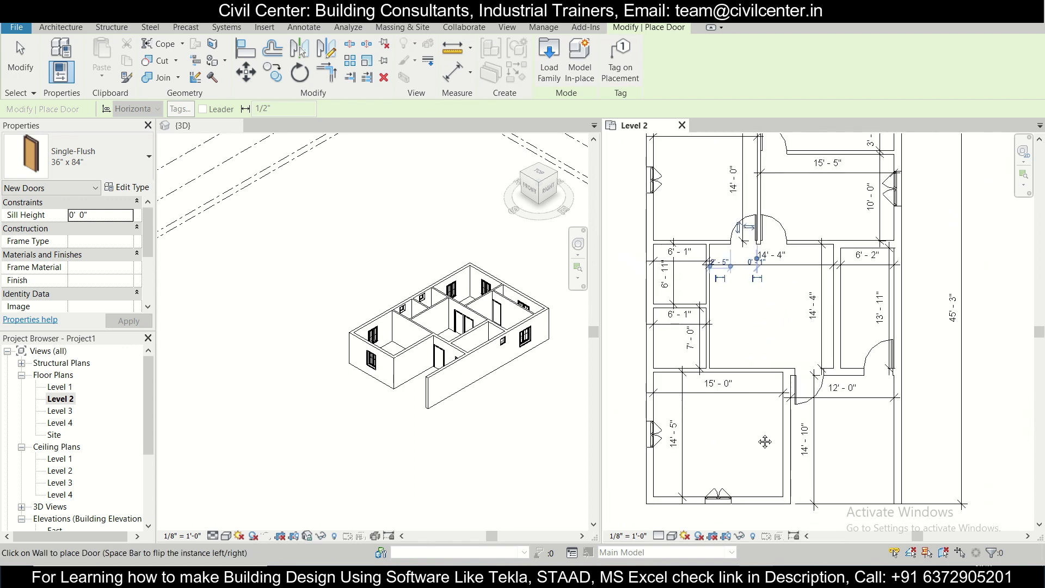
pyautogui.scroll(3, 765, 441)
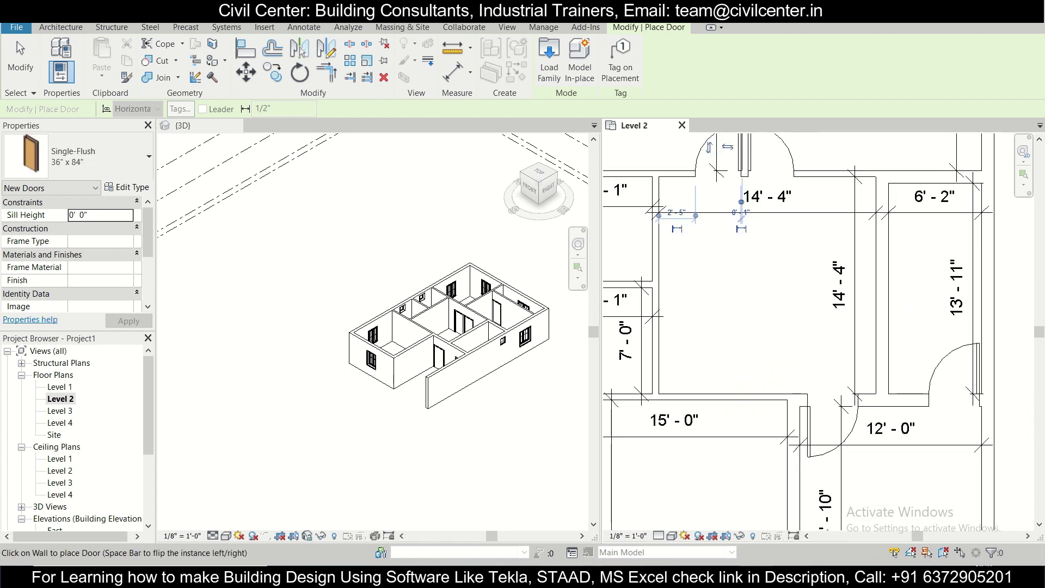
pyautogui.hotkey('alt', 'Tab')
pyautogui.scroll(-3, 583, 457)
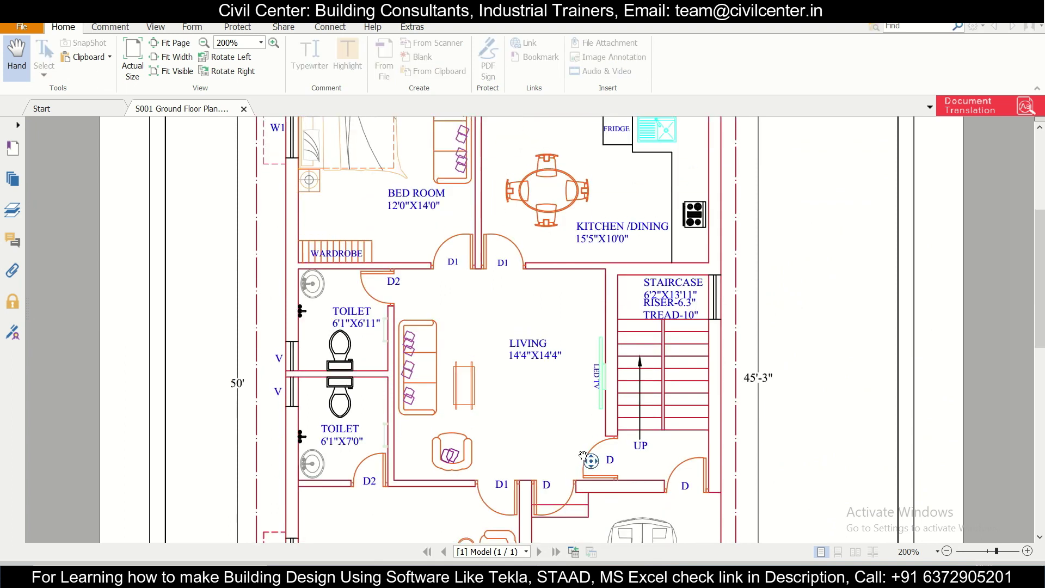
pyautogui.scroll(-3, 583, 457)
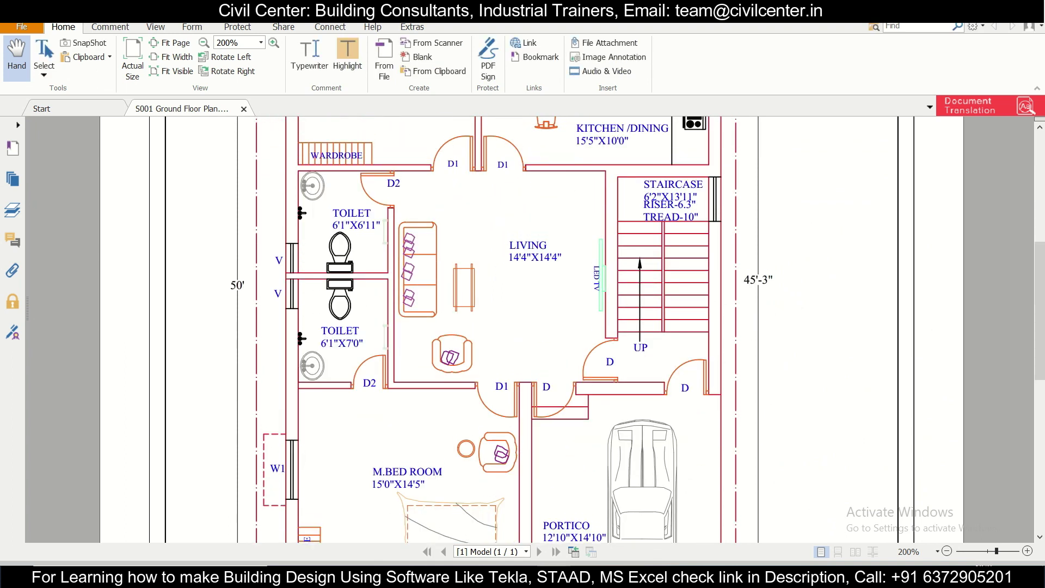
pyautogui.hotkey('alt', 'Tab')
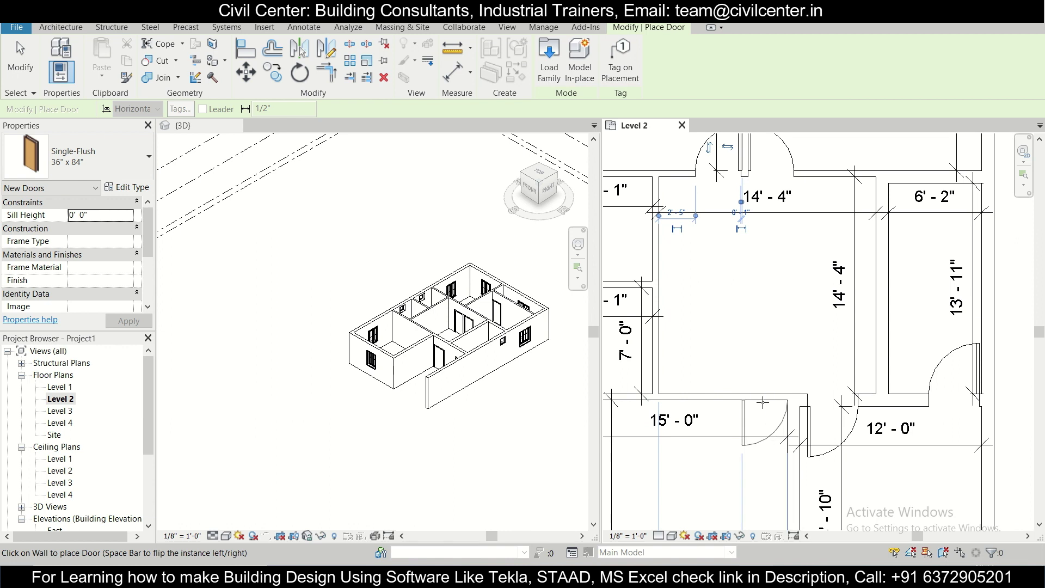
pyautogui.scroll(-4, 755, 425)
pyautogui.scroll(3, 756, 394)
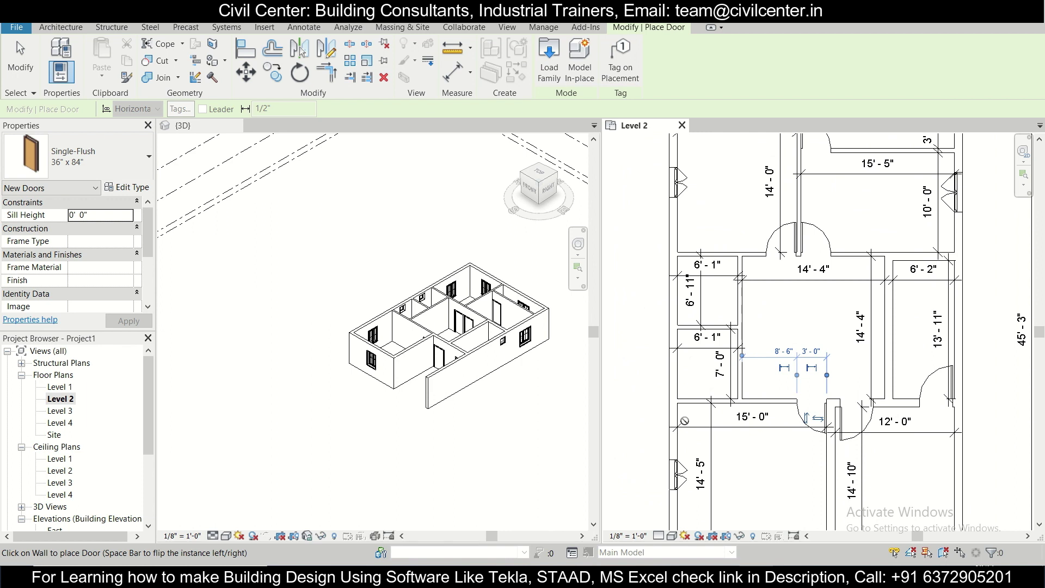
# Switch the door type to Single-Flush 30" x 84" and place one between the 7'-0" toilet and master bedroom, hinged at the living side, swinging into the toilet
pyautogui.click(85, 157)
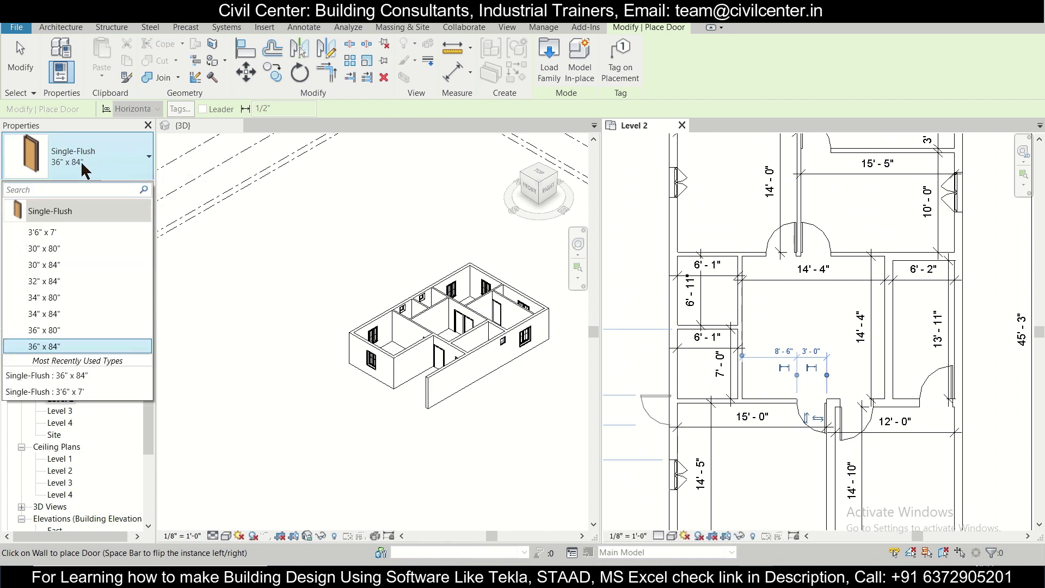
pyautogui.click(76, 265)
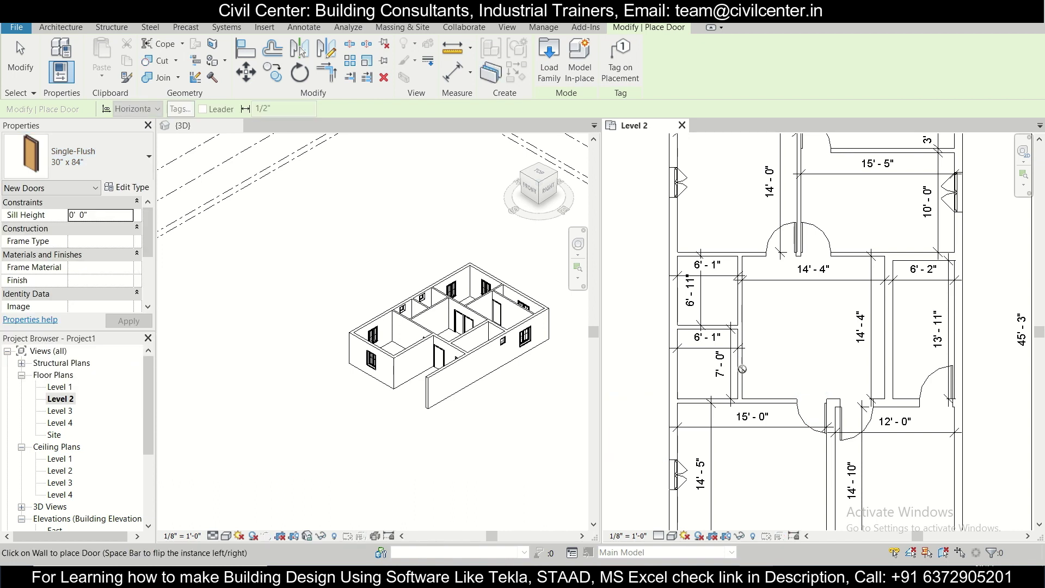
pyautogui.scroll(3, 749, 400)
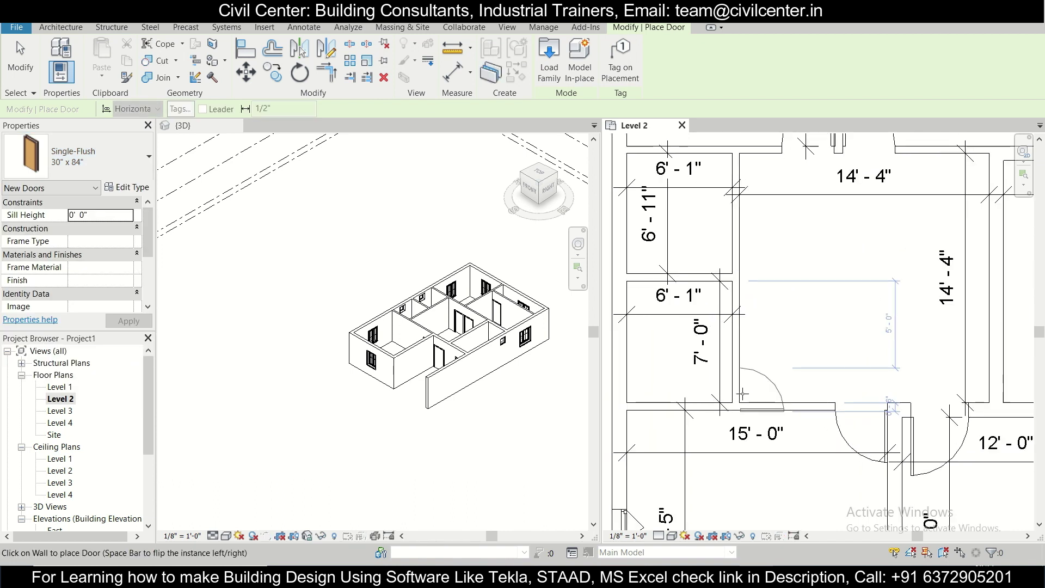
pyautogui.hotkey('alt', 'Tab')
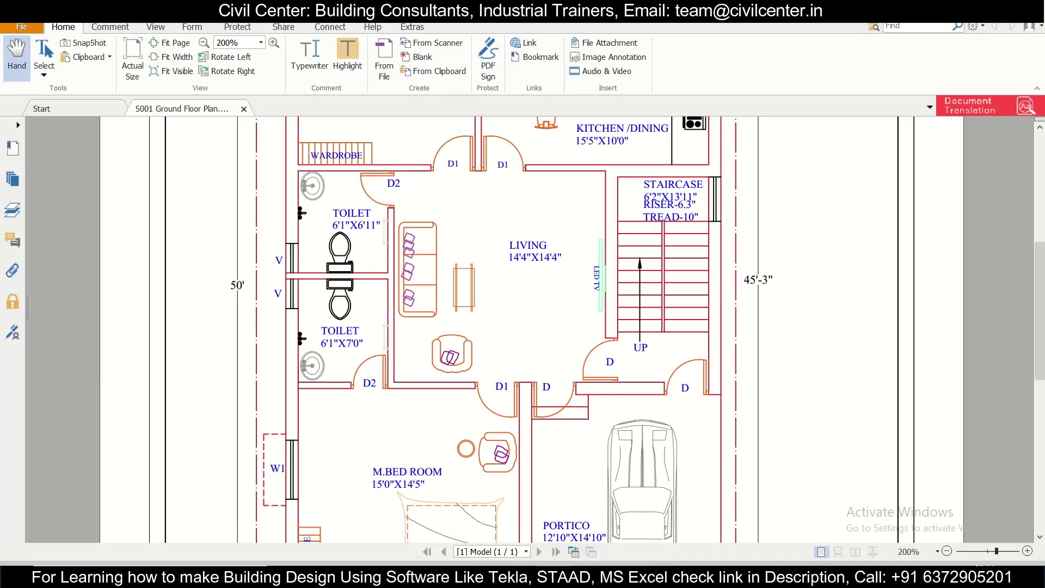
pyautogui.hotkey('alt', 'Tab')
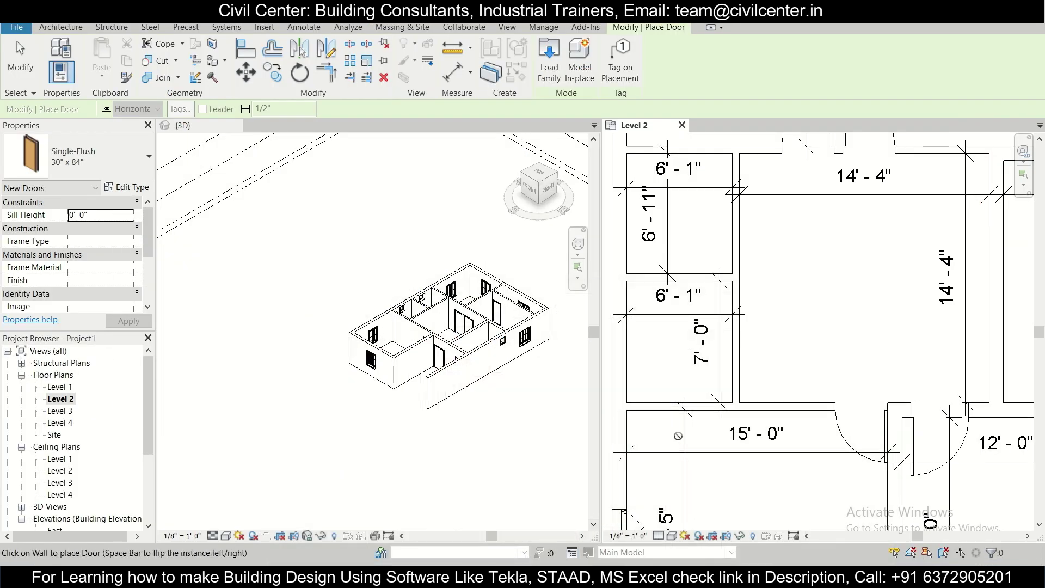
pyautogui.click(710, 400)
pyautogui.moveTo(710, 400); pyautogui.dragTo(715, 457, button='middle')
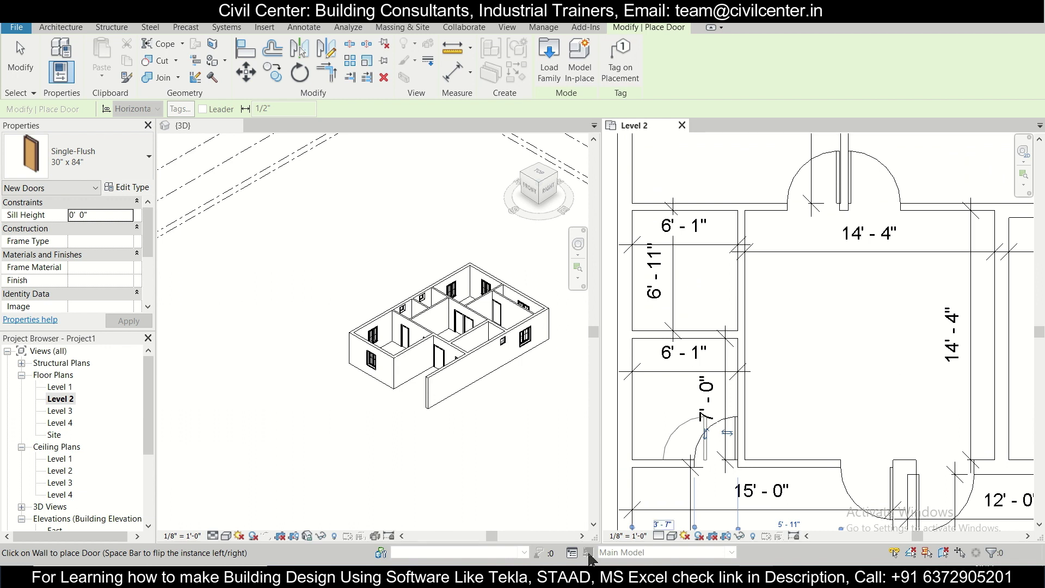
# Place a 30" x 84" door in the 6'-11" toilet's living room wall, hinged at the bedroom wall and swinging into the toilet, per the reference PDF
pyautogui.hotkey('alt', 'Tab')
pyautogui.hotkey('alt', 'Tab')
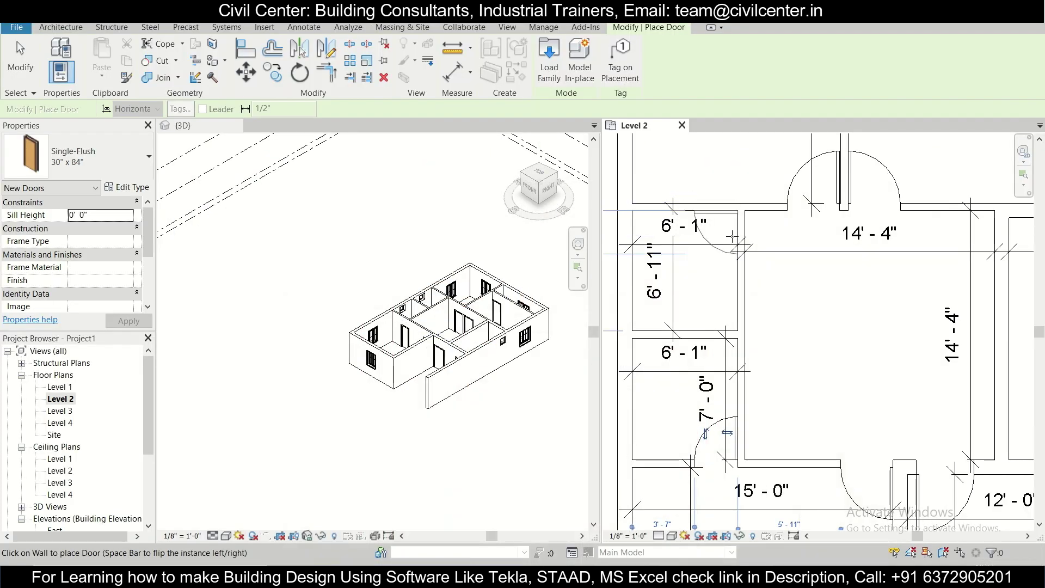
pyautogui.scroll(-2, 718, 314)
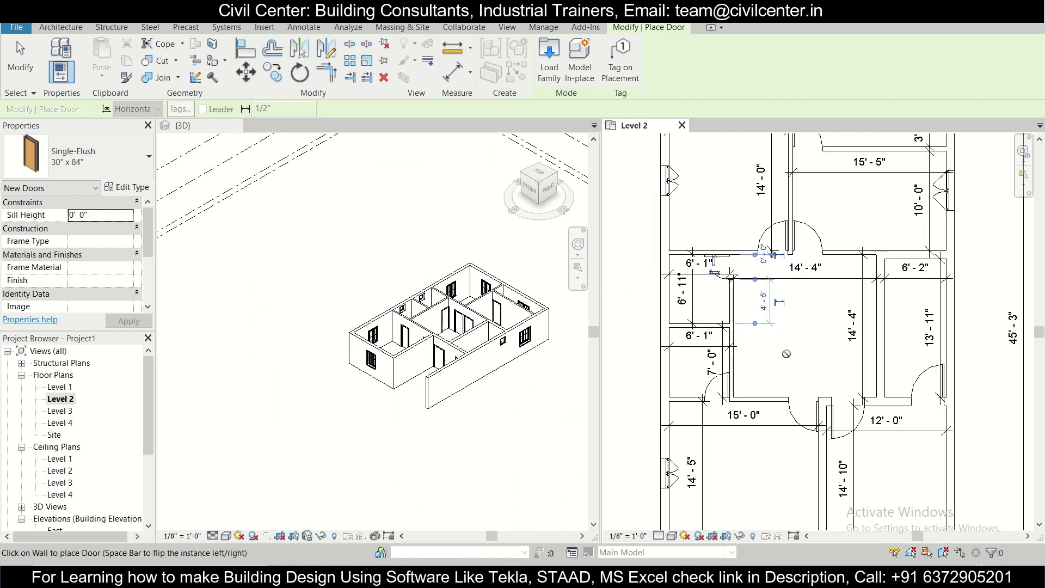
pyautogui.scroll(-3, 773, 349)
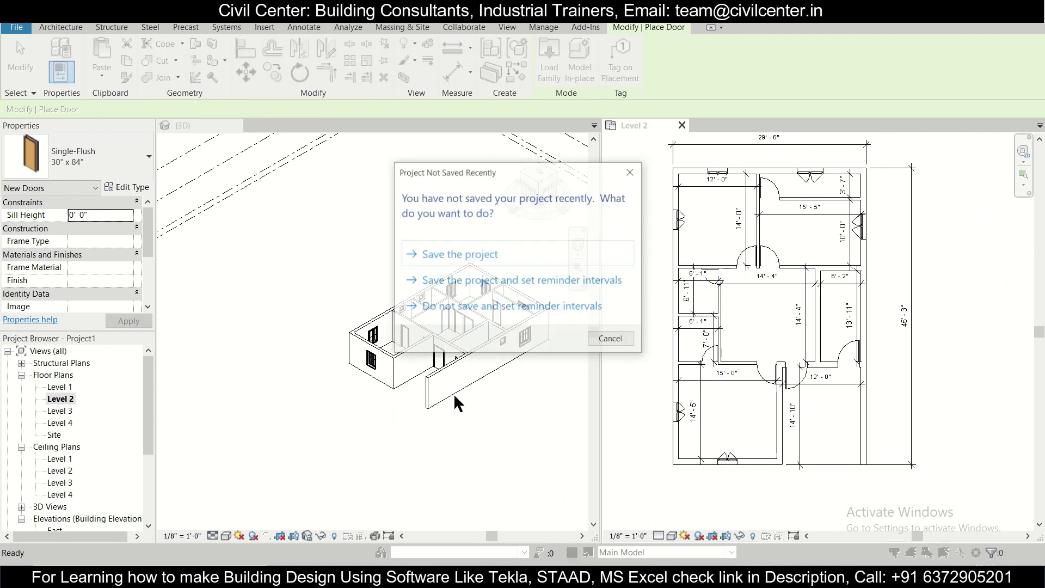
# Save the project as "3D Floor Plan 1" in the Revit Youtube Videos folder
pyautogui.click(583, 256)
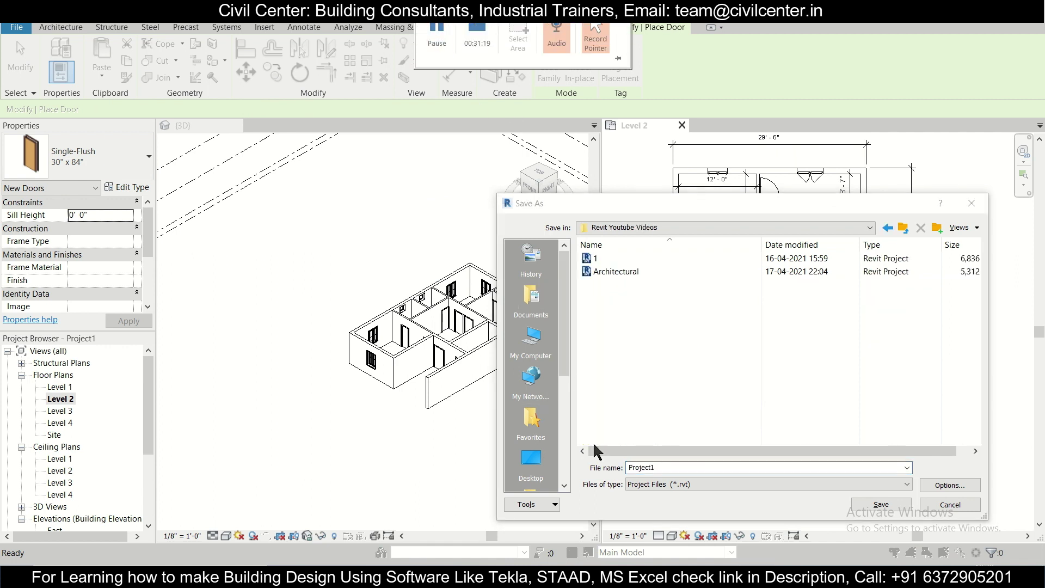
pyautogui.doubleClick(656, 467)
pyautogui.write('3')
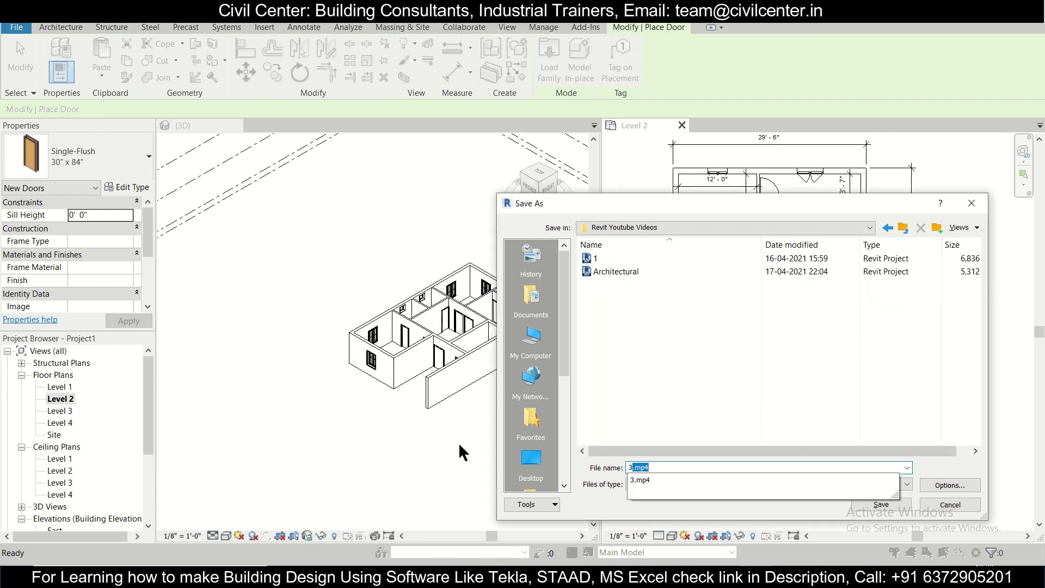
pyautogui.write('D Floor Plan 1')
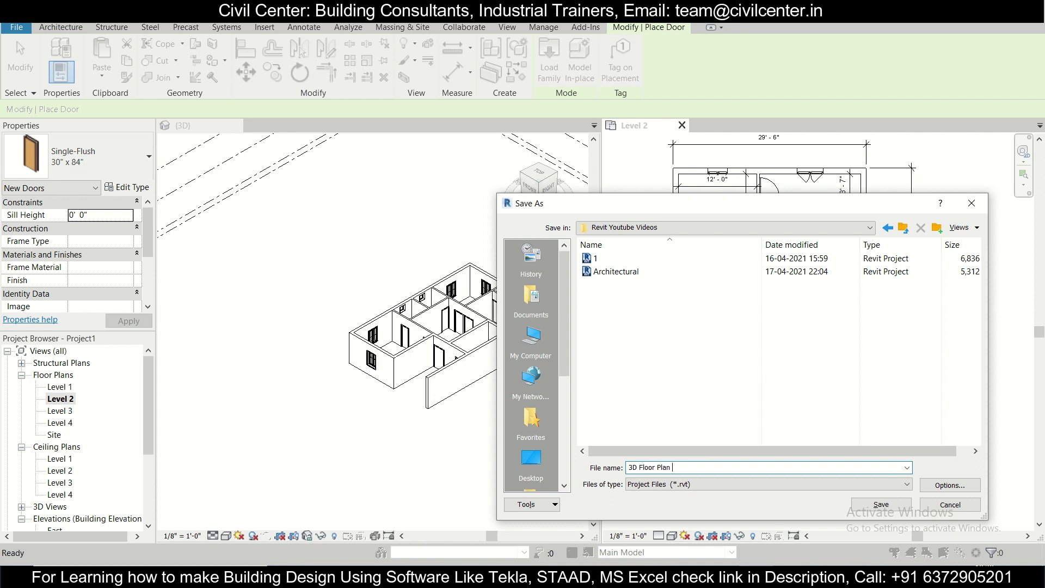
pyautogui.click(882, 505)
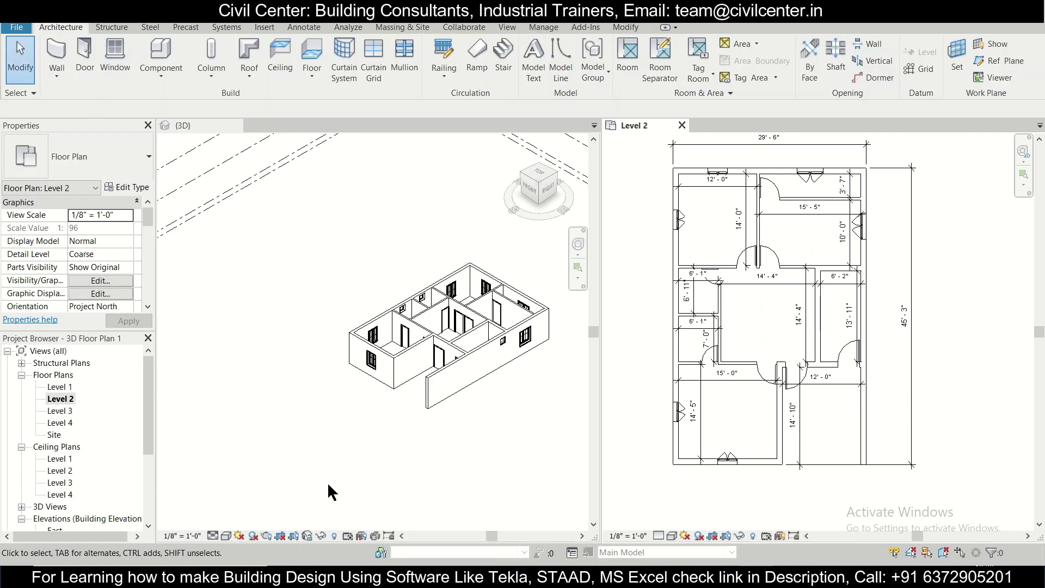
# Try the Fine, Medium and Coarse detail levels in the 3D view
pyautogui.click(397, 439)
pyautogui.scroll(2, 431, 449)
pyautogui.moveTo(461, 439); pyautogui.dragTo(417, 469, button='middle')
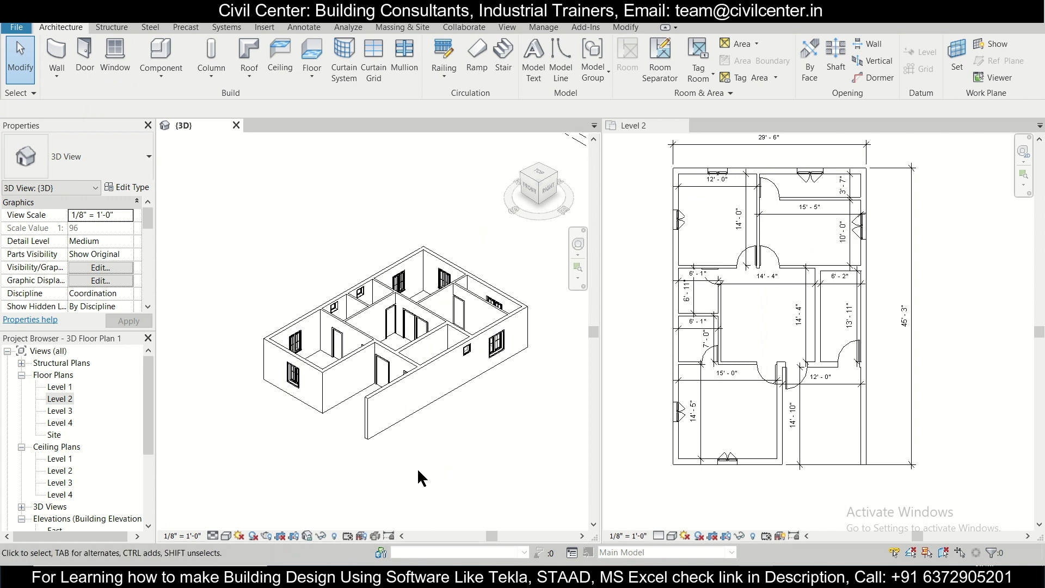
pyautogui.click(214, 536)
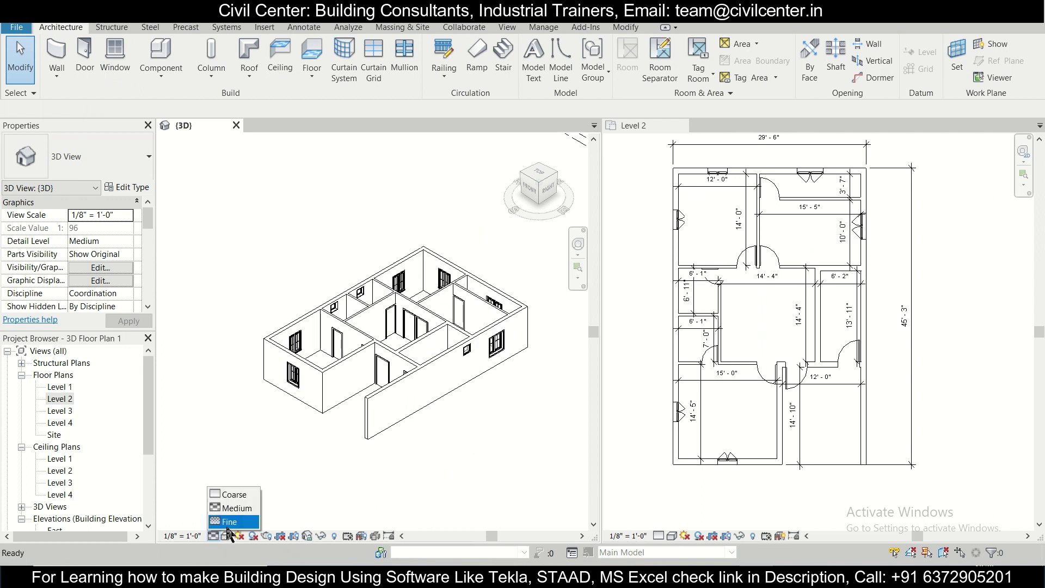
pyautogui.click(228, 521)
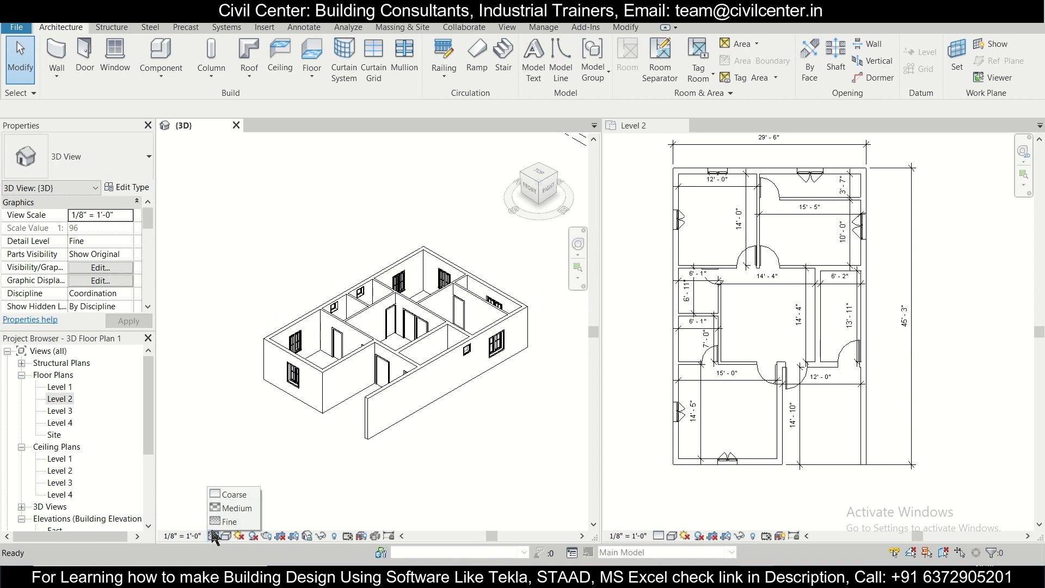
pyautogui.click(229, 508)
pyautogui.click(213, 536)
pyautogui.click(233, 495)
# Set the 3D view to the Realistic visual style with Fine detail level
pyautogui.click(227, 536)
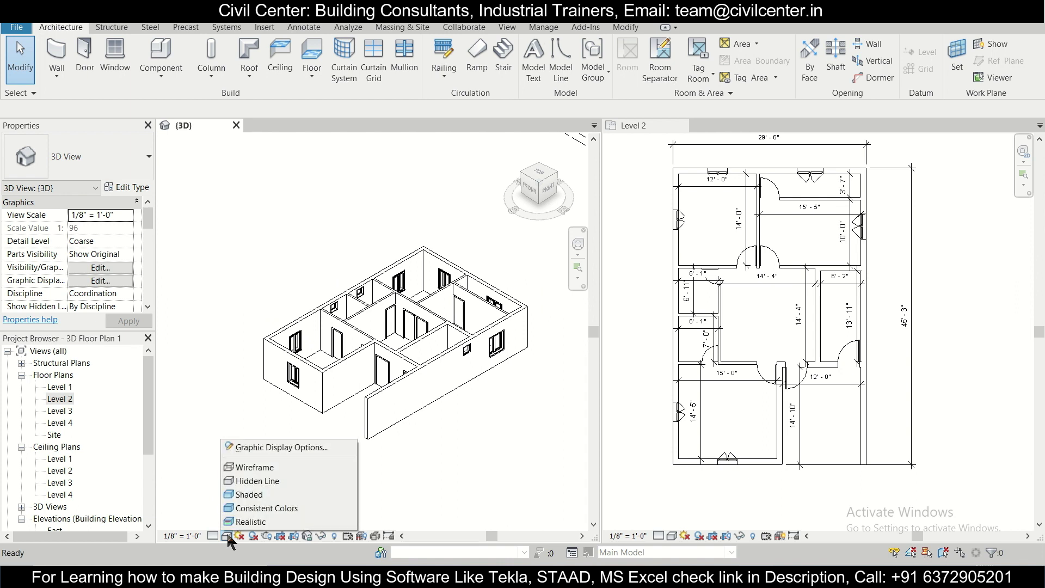
pyautogui.click(237, 523)
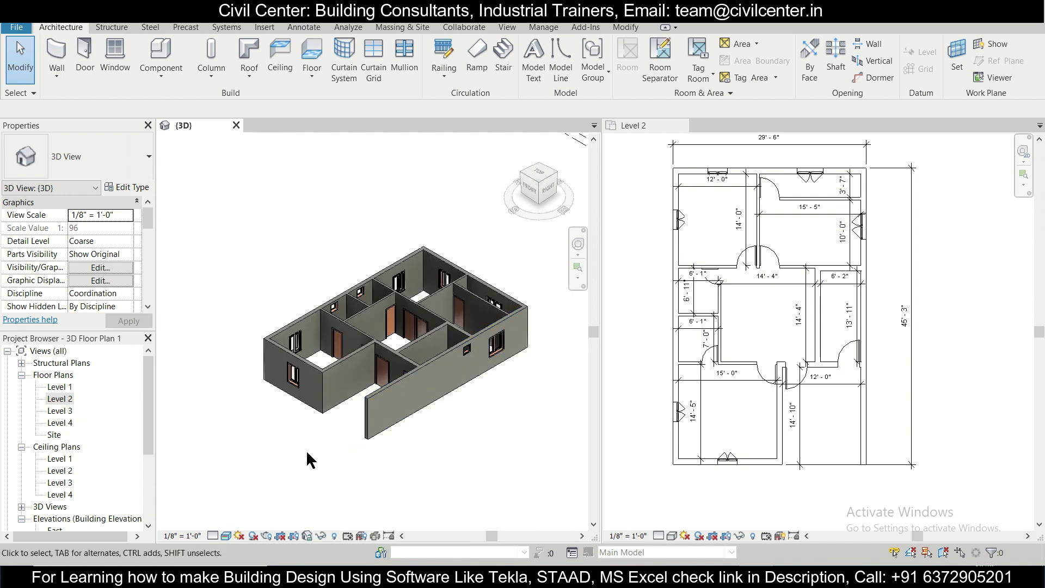
pyautogui.click(213, 536)
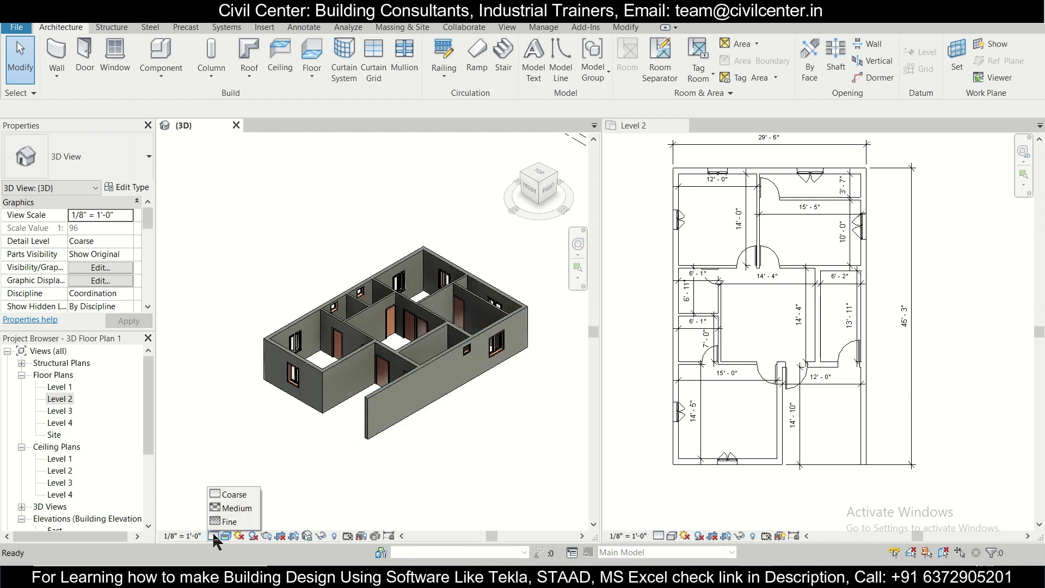
pyautogui.click(224, 523)
pyautogui.scroll(1, 327, 430)
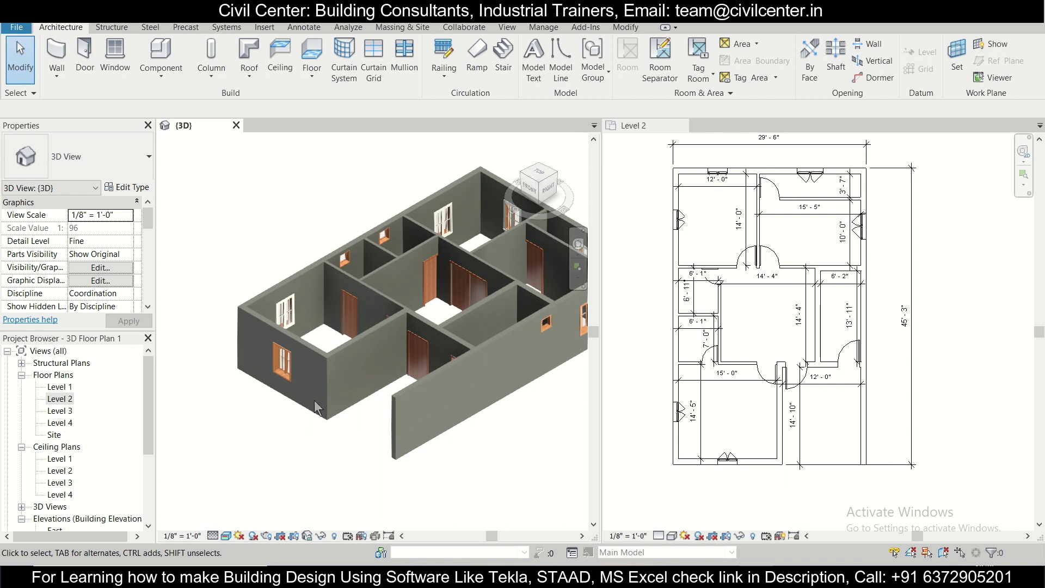
pyautogui.moveTo(310, 446)
pyautogui.keyDown('shift'); pyautogui.mouseDown(button='middle')
pyautogui.moveTo(364, 460)
pyautogui.moveTo(329, 398)
pyautogui.moveTo(368, 420)
pyautogui.moveTo(324, 435)
pyautogui.mouseUp(button='middle'); pyautogui.keyUp('shift')
# Close the Level 2 plan view and inspect the model's doors and windows from the toilet side in the 3D view
pyautogui.click(851, 135)
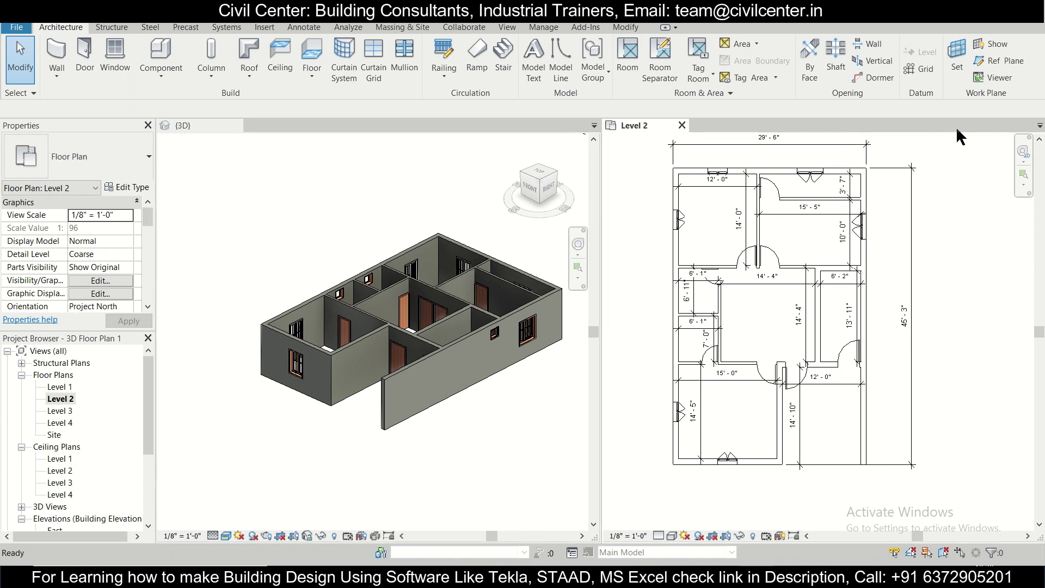
pyautogui.click(682, 125)
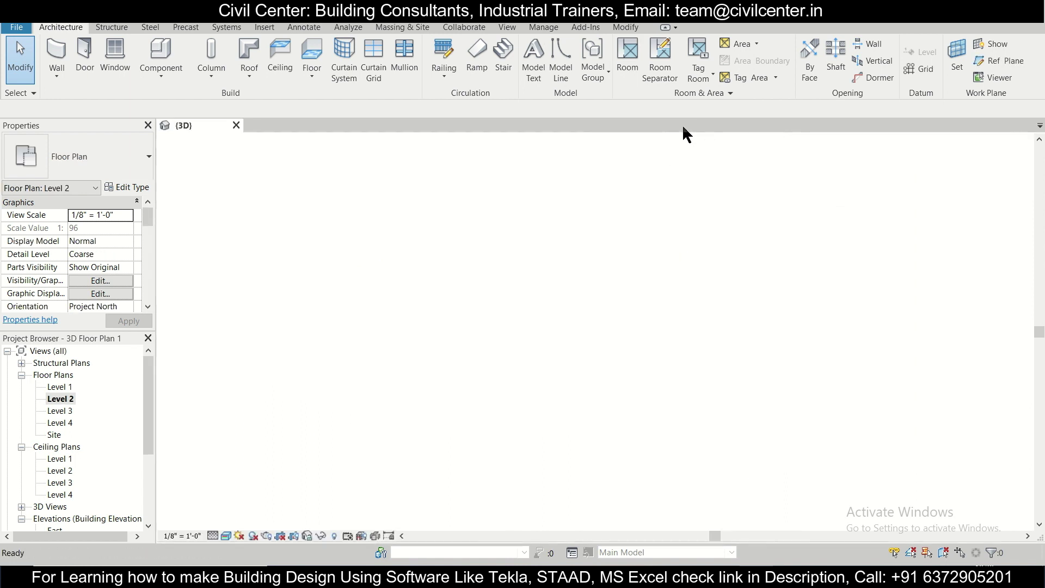
pyautogui.scroll(-3, 534, 349)
pyautogui.moveTo(533, 348); pyautogui.dragTo(590, 412, button='middle')
pyautogui.scroll(2, 532, 434)
pyautogui.keyDown('shift'); pyautogui.moveTo(532, 434); pyautogui.dragTo(754, 434, button='middle'); pyautogui.keyUp('shift')
pyautogui.scroll(3, 753, 434)
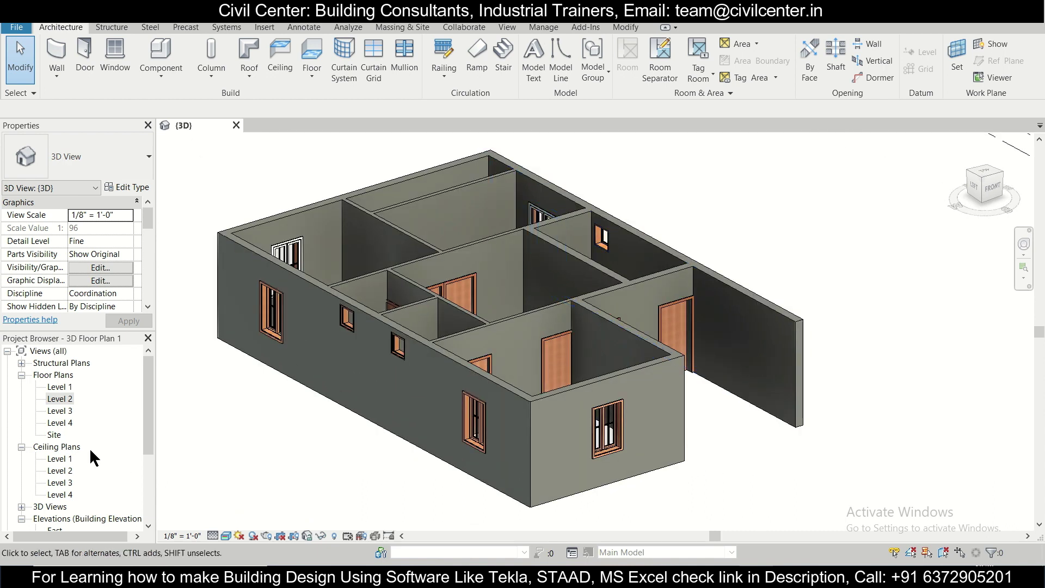
# Review the East, North, South and West building elevations one after another, and return to the 3D view
pyautogui.scroll(-1, 66, 480)
pyautogui.scroll(-2, 66, 486)
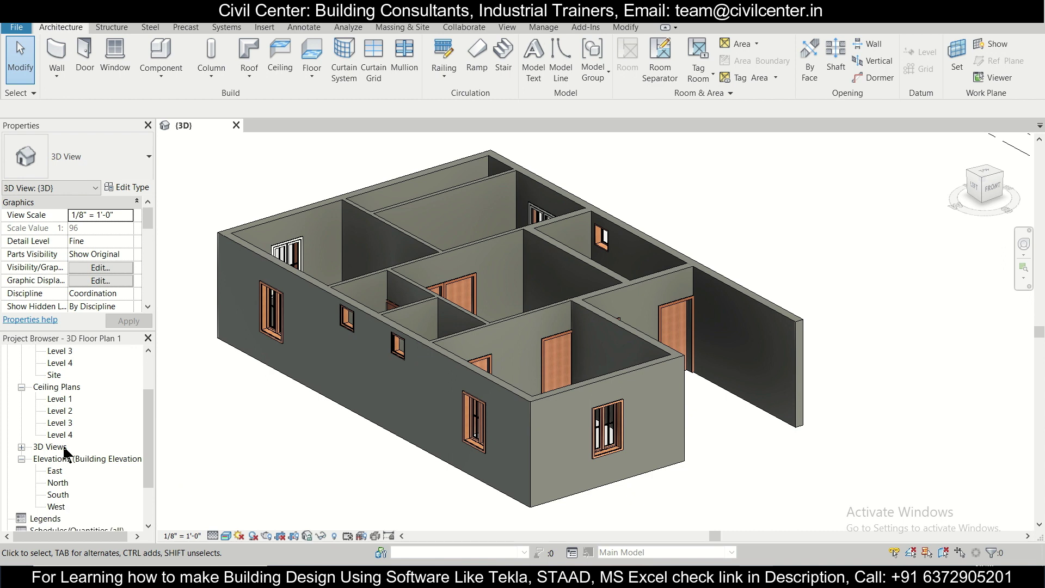
pyautogui.click(54, 460)
pyautogui.doubleClick(54, 460)
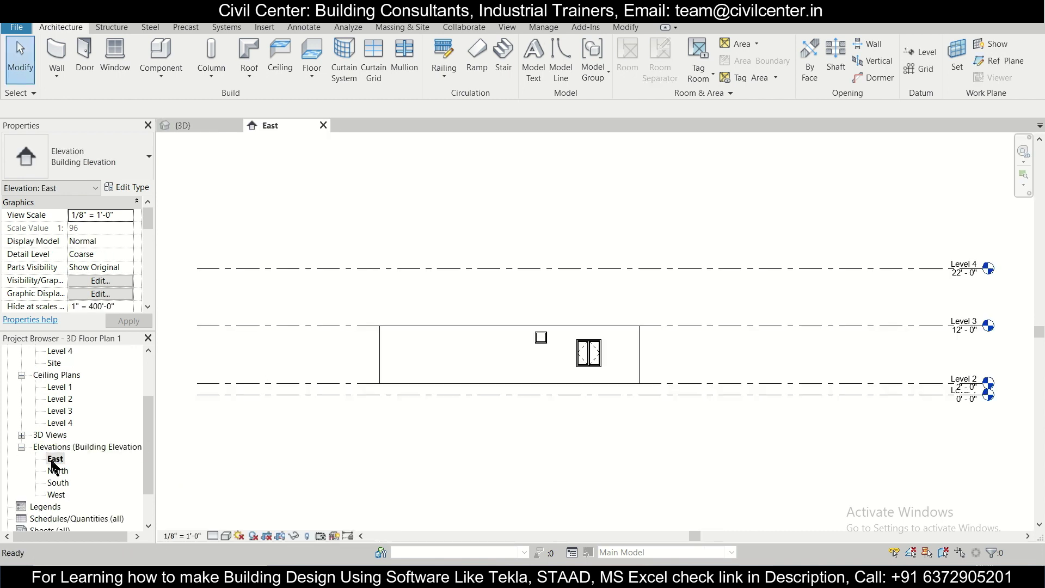
pyautogui.doubleClick(55, 470)
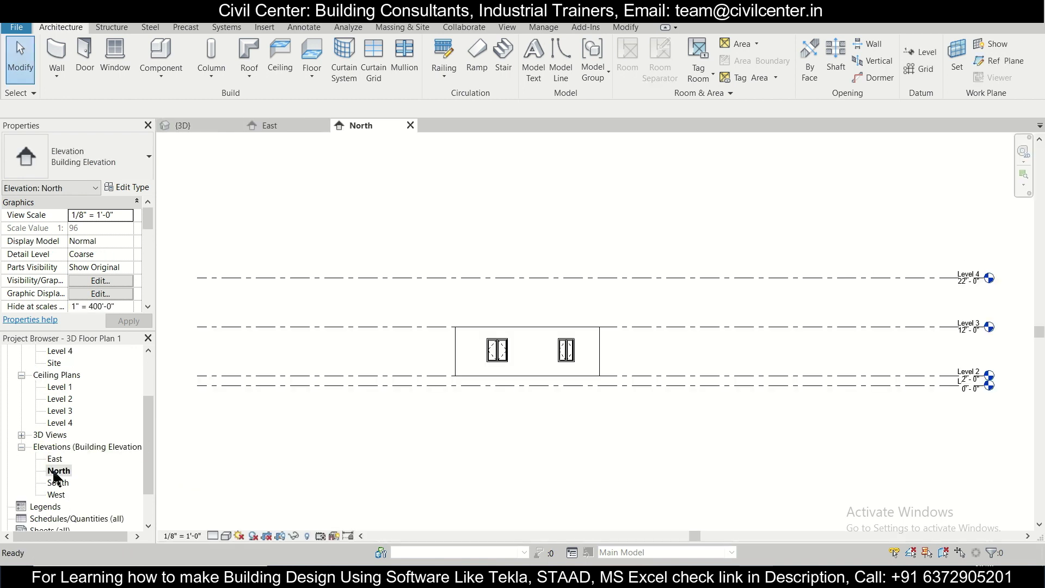
pyautogui.doubleClick(60, 483)
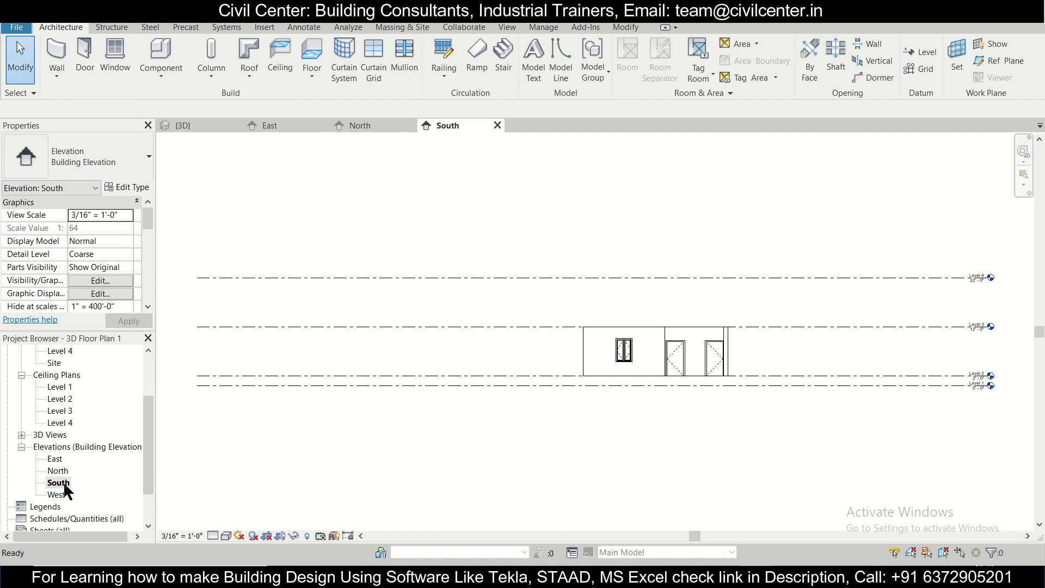
pyautogui.doubleClick(57, 495)
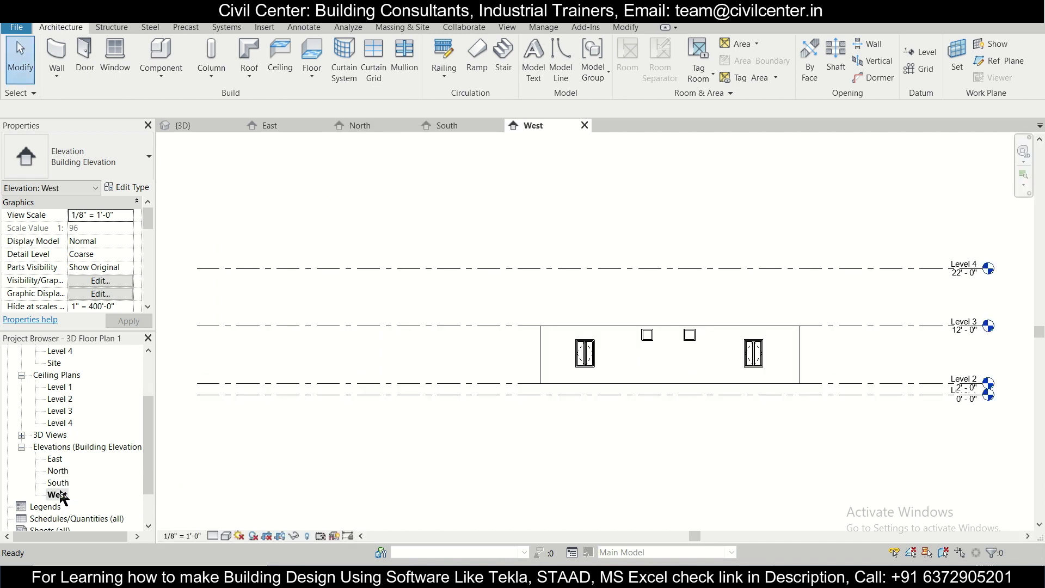
pyautogui.click(201, 125)
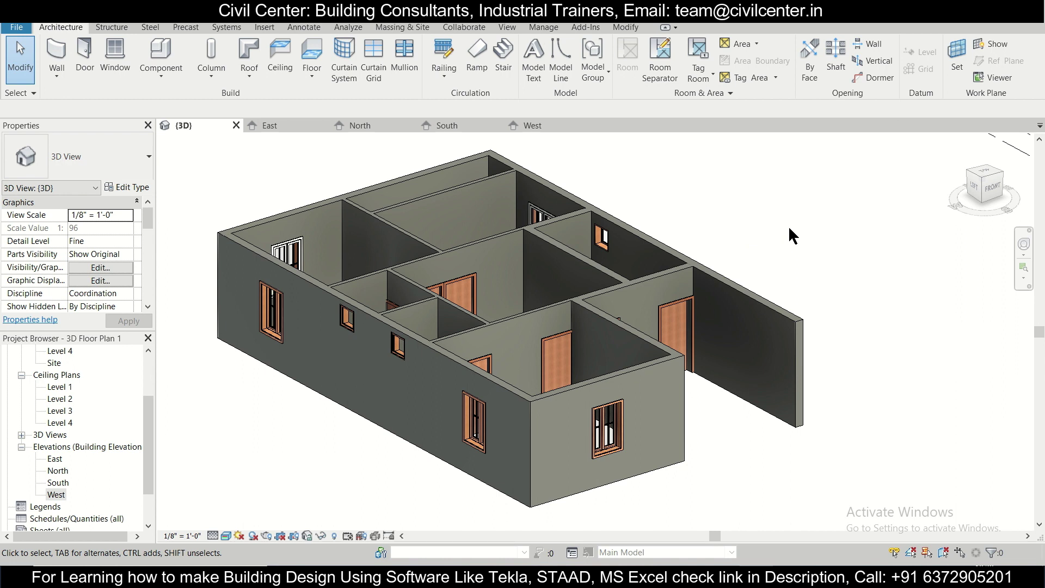
pyautogui.moveTo(789, 229); pyautogui.dragTo(832, 240, button='middle')
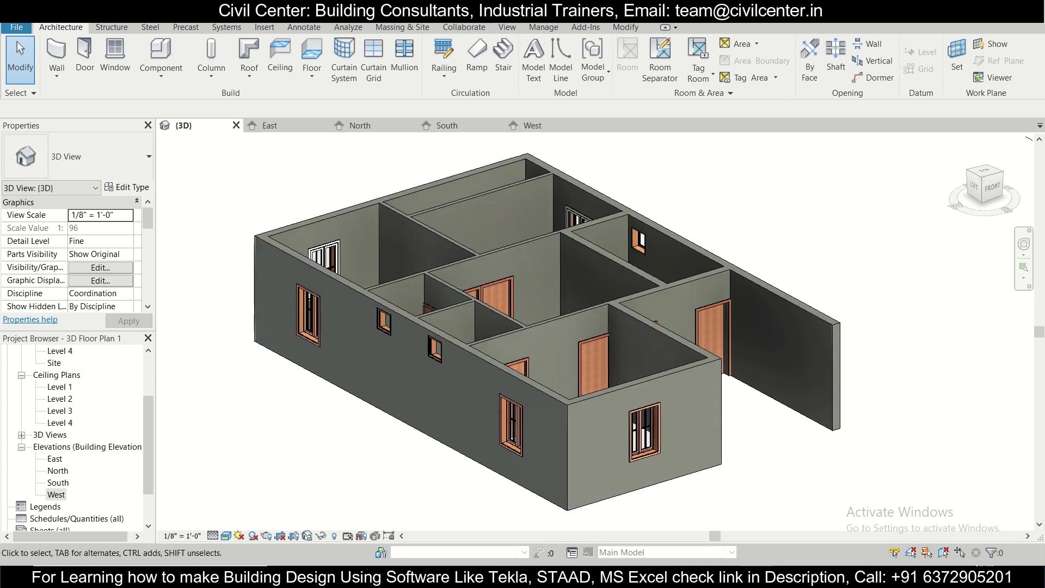
pyautogui.click(488, 27)
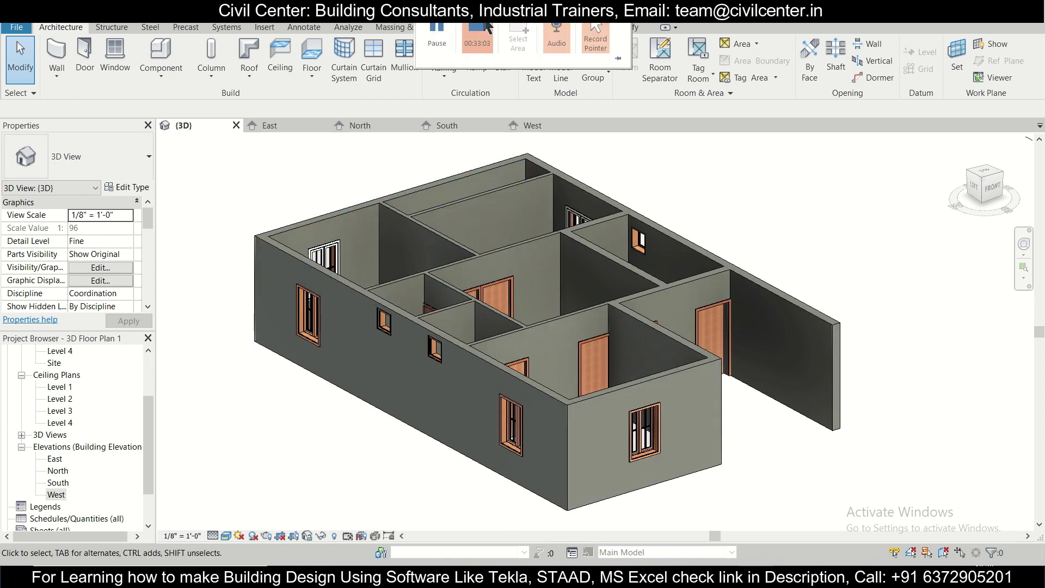